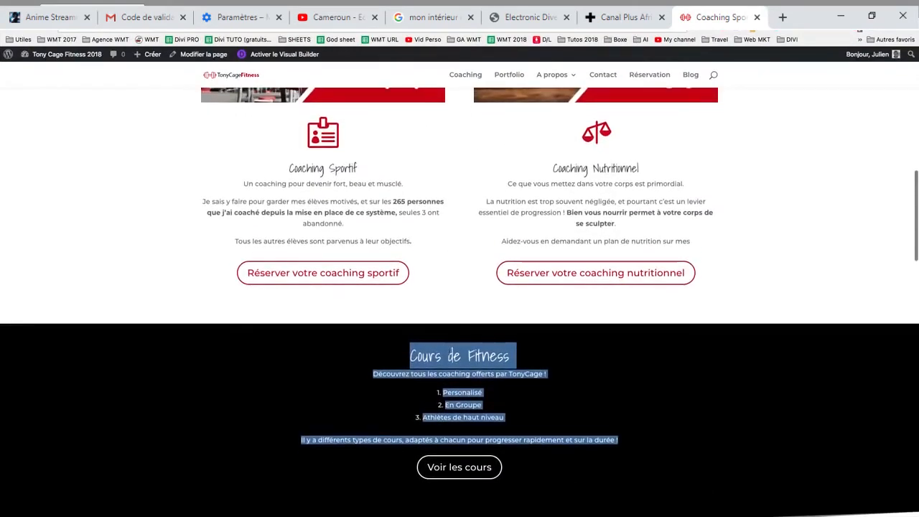
pyautogui.scroll(-4, 450, 352)
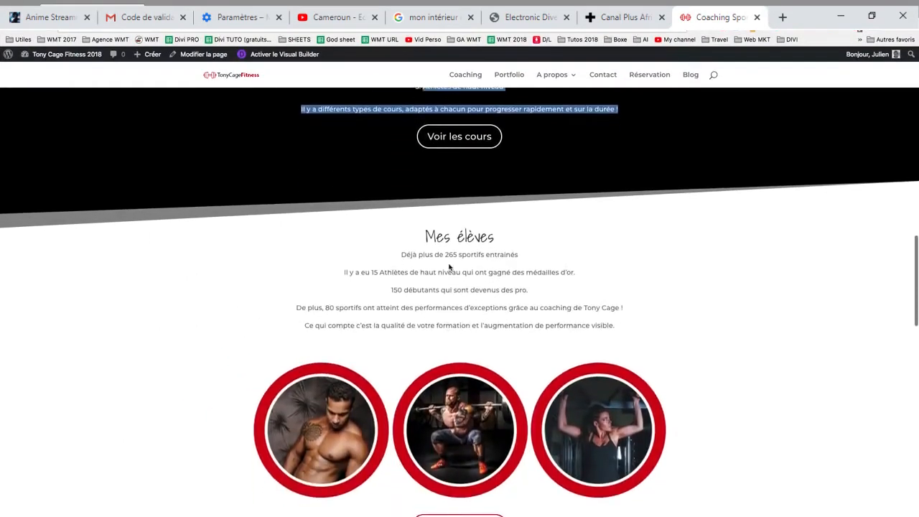
pyautogui.scroll(-1, 446, 255)
pyautogui.scroll(3, 446, 254)
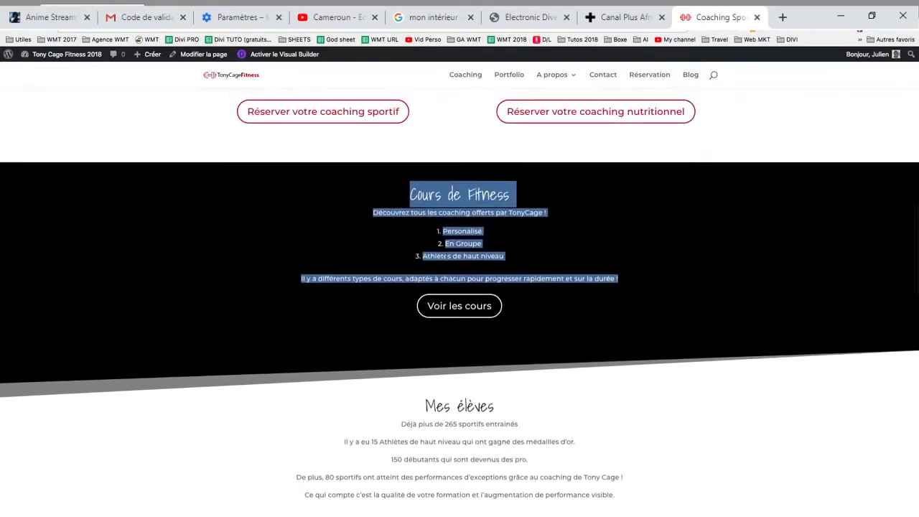
pyautogui.scroll(-1, 445, 253)
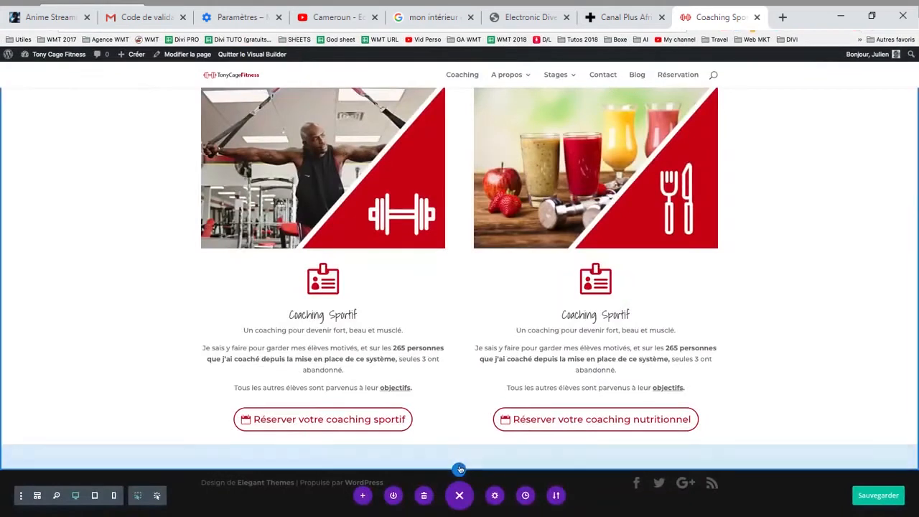
# - Insert a normal section with a single-column row and a call-to-action module below the two coaching columns
pyautogui.click(460, 469)
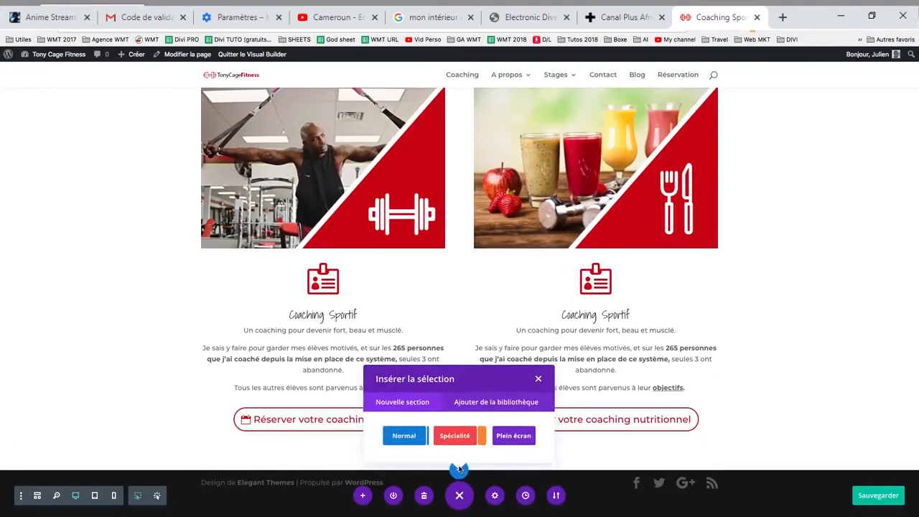
pyautogui.click(404, 436)
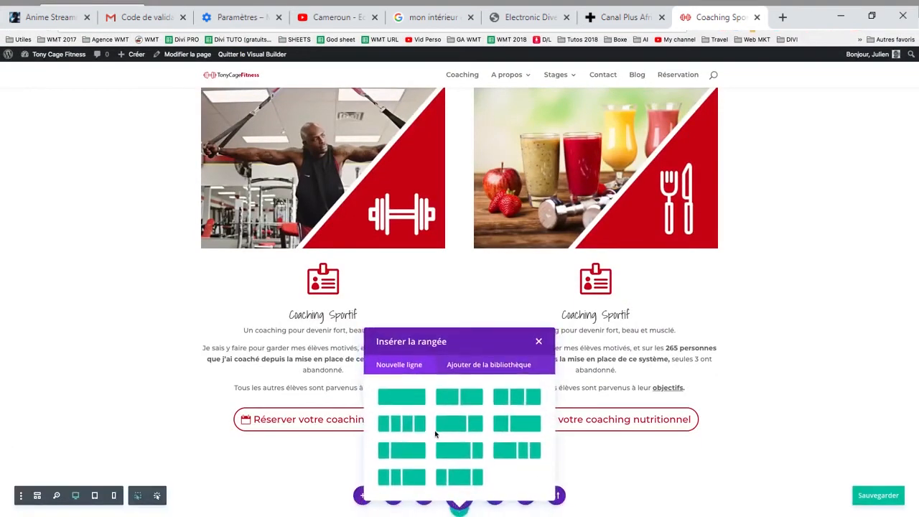
pyautogui.click(401, 396)
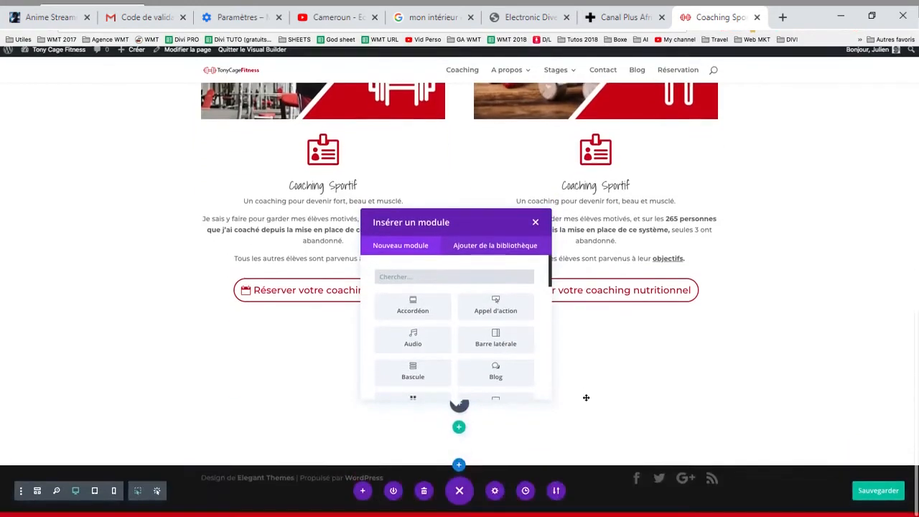
pyautogui.click(494, 312)
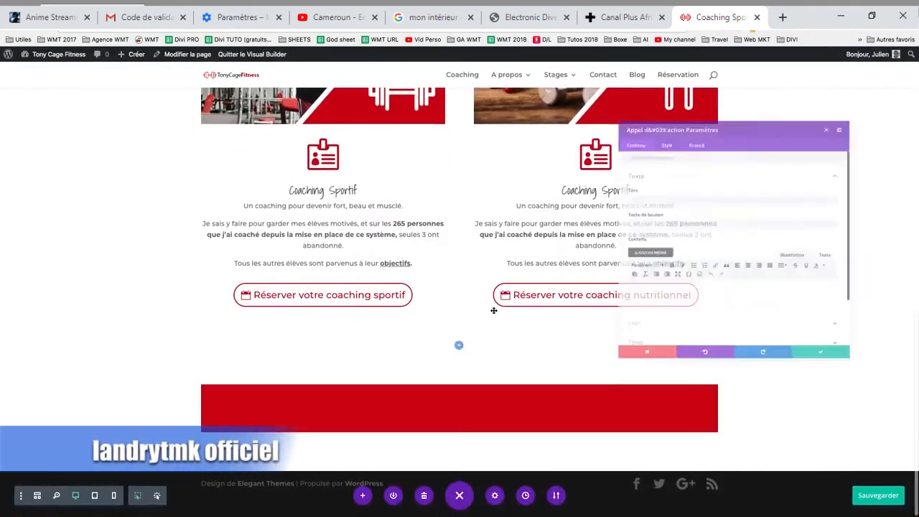
# - Title the call to action "Cours de Fitness" and add the course description with the numbered list Personalisé, En Groupe, Athlètes de haut niveau
pyautogui.click(604, 183)
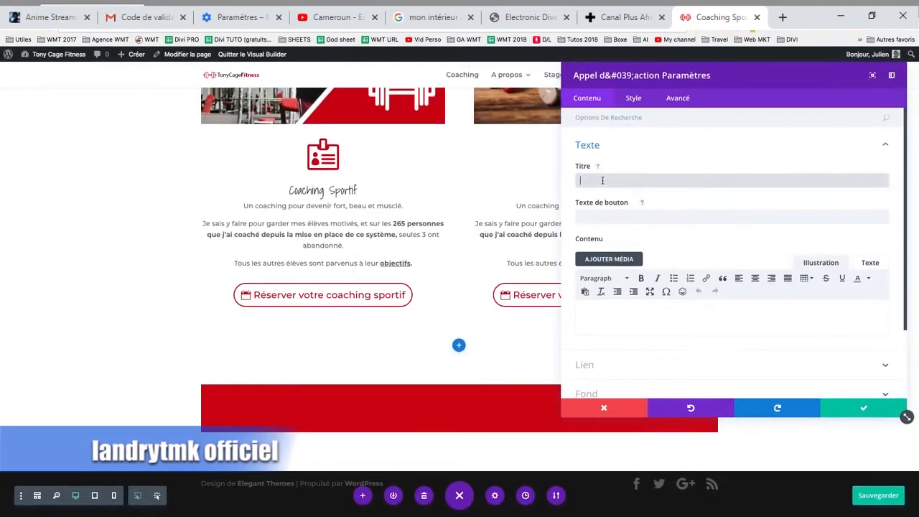
pyautogui.write('Cours de Fitness')
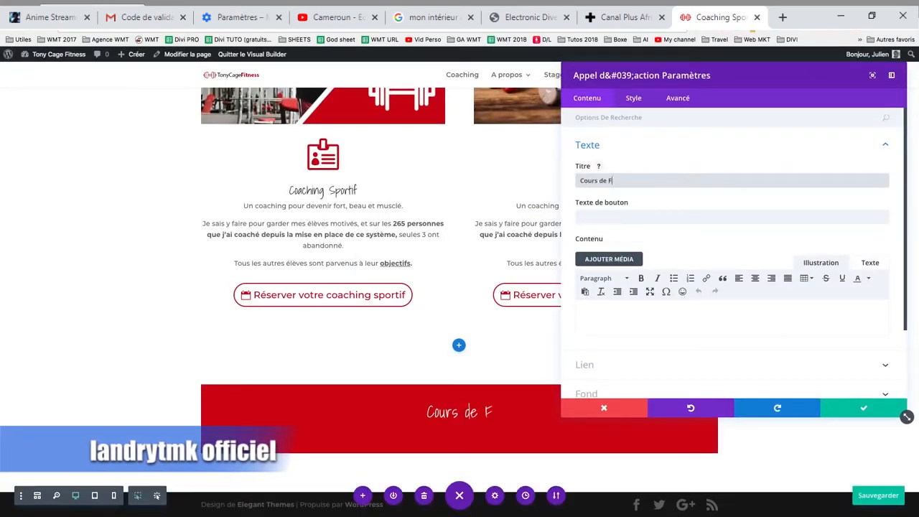
pyautogui.click(635, 310)
pyautogui.write('Découvrez tous les coaching offerts par TonyCage ! Personalisé En Groupe Athlètes de haut niveau Il y a différents types de cours, adaptés à chacun pour progresser rapidement et sur la durée !')
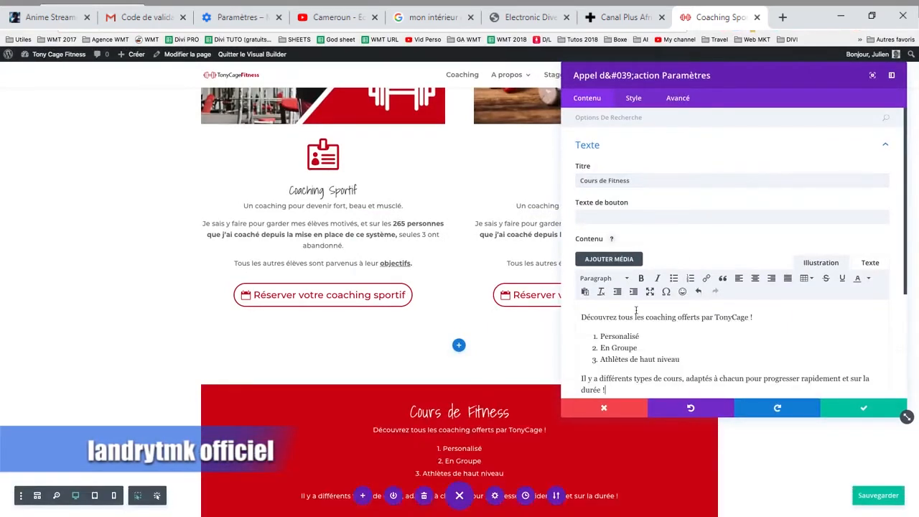
pyautogui.scroll(-2, 536, 344)
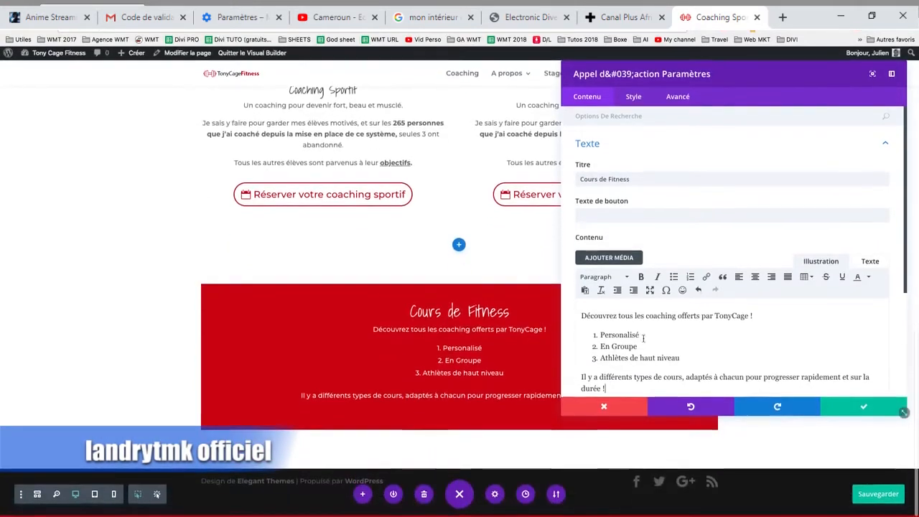
pyautogui.moveTo(681, 359); pyautogui.dragTo(587, 336)
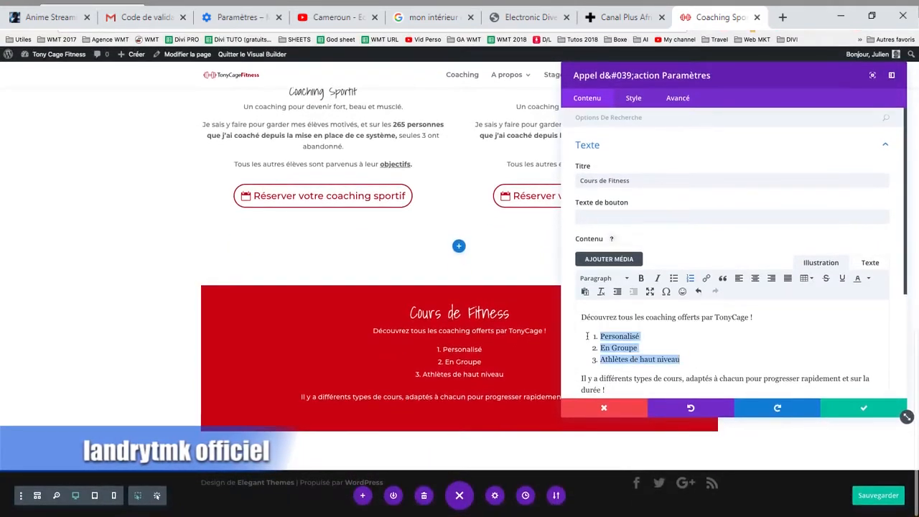
pyautogui.click(691, 280)
pyautogui.click(691, 280)
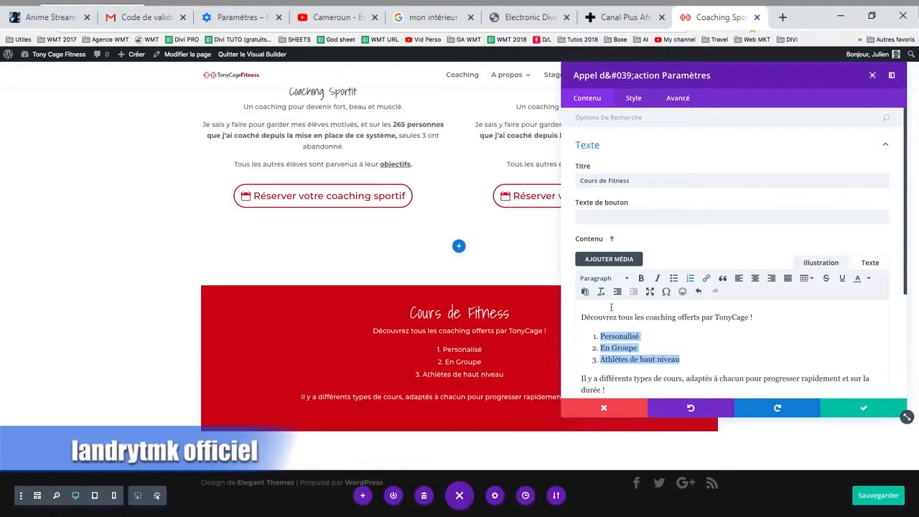
# - Set the call to action's button text to "Voir les cours"
pyautogui.scroll(-2, 734, 337)
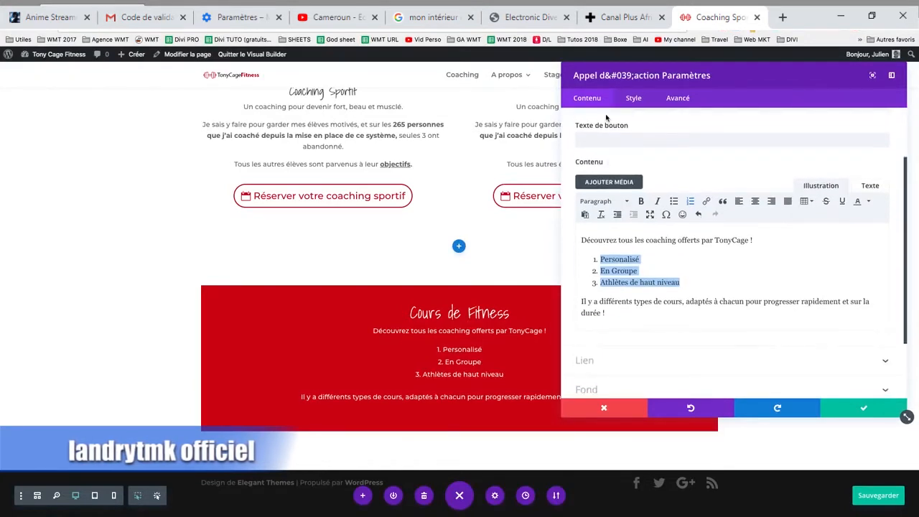
pyautogui.click(625, 140)
pyautogui.write('Voir les')
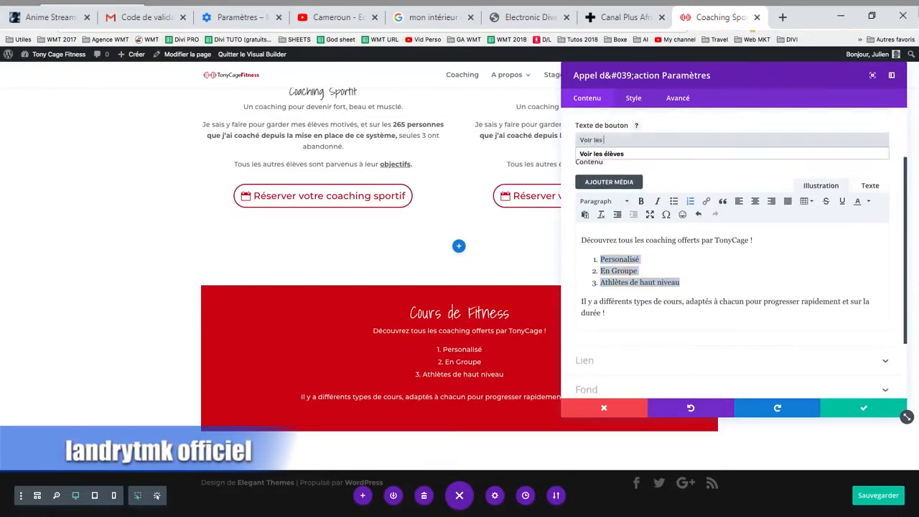
pyautogui.write(' cours')
# - Link the "Voir les cours" button to the URL /coaching/
pyautogui.click(626, 372)
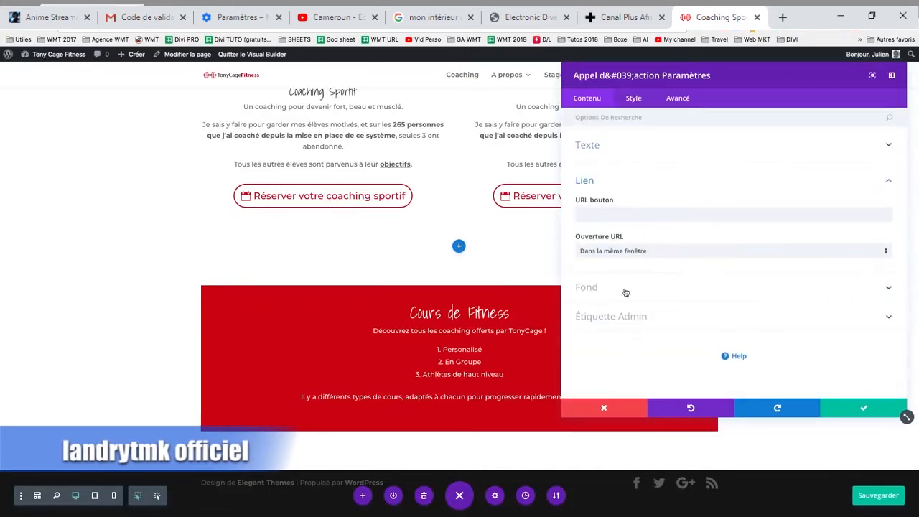
pyautogui.click(605, 216)
pyautogui.write('/')
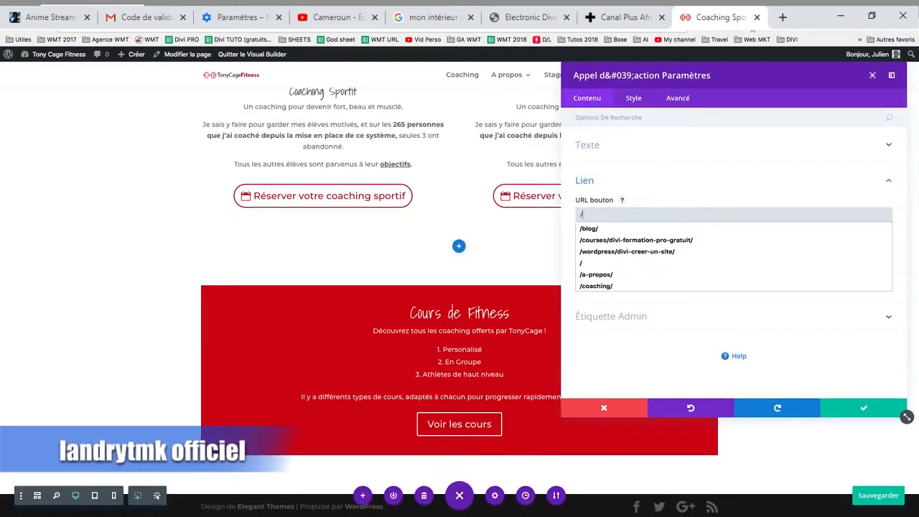
pyautogui.write('coach')
pyautogui.click(603, 228)
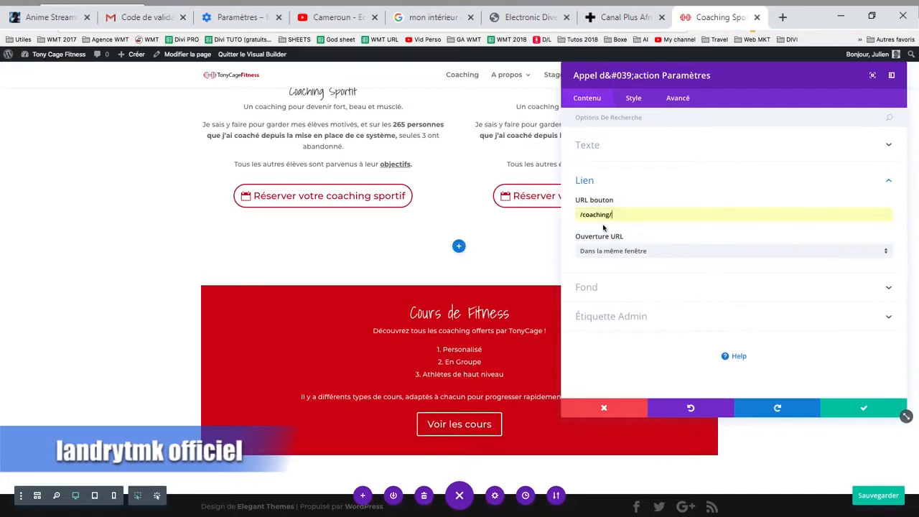
# - Change the call to action's background colour to black (#000000) and apply the module settings
pyautogui.click(655, 296)
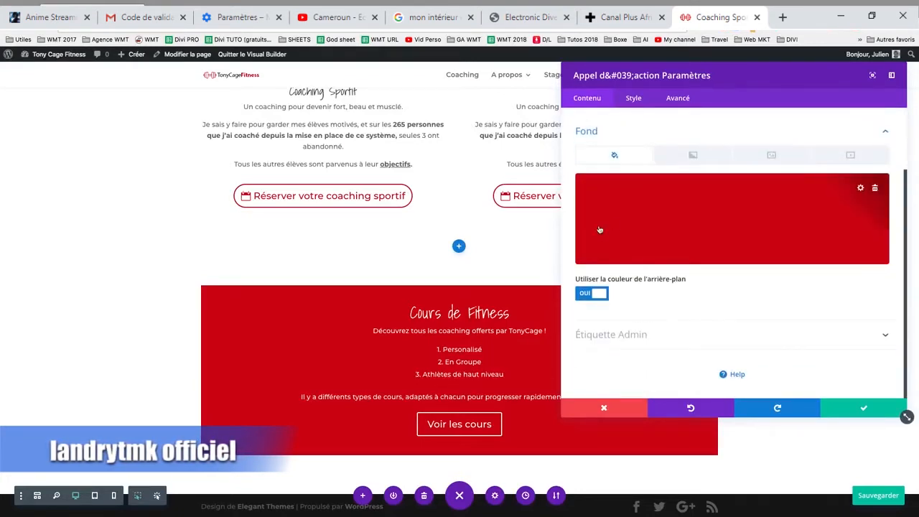
pyautogui.click(635, 221)
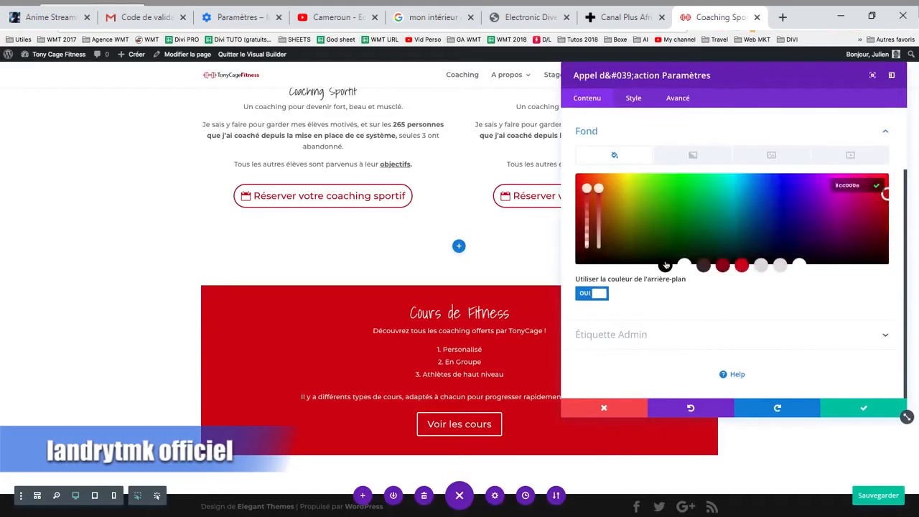
pyautogui.click(666, 266)
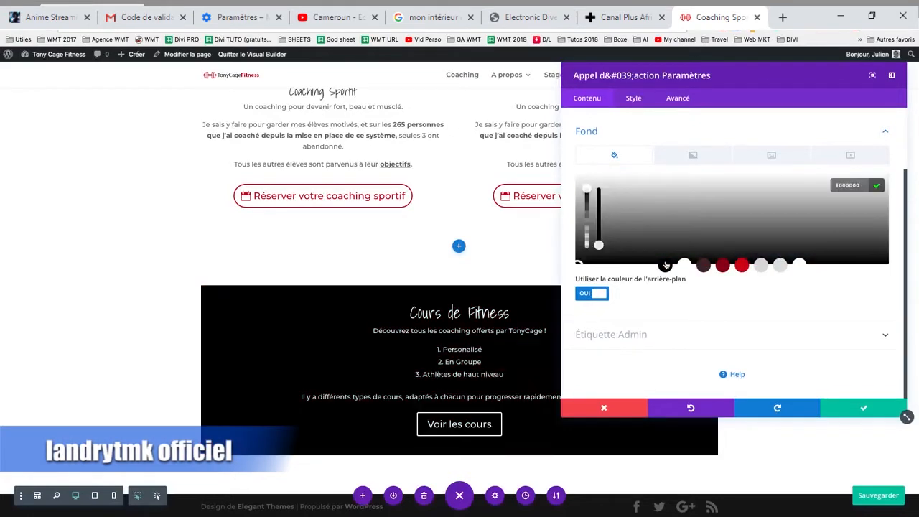
pyautogui.click(771, 154)
pyautogui.click(693, 153)
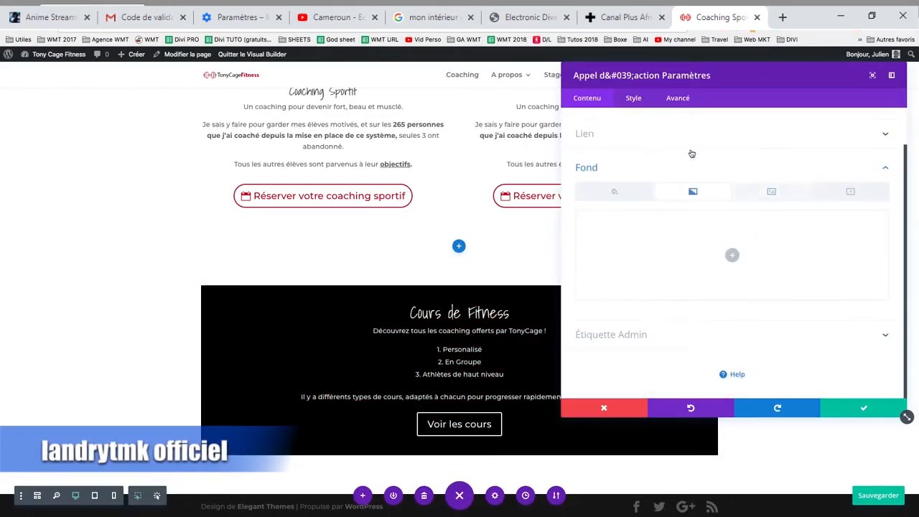
pyautogui.click(614, 191)
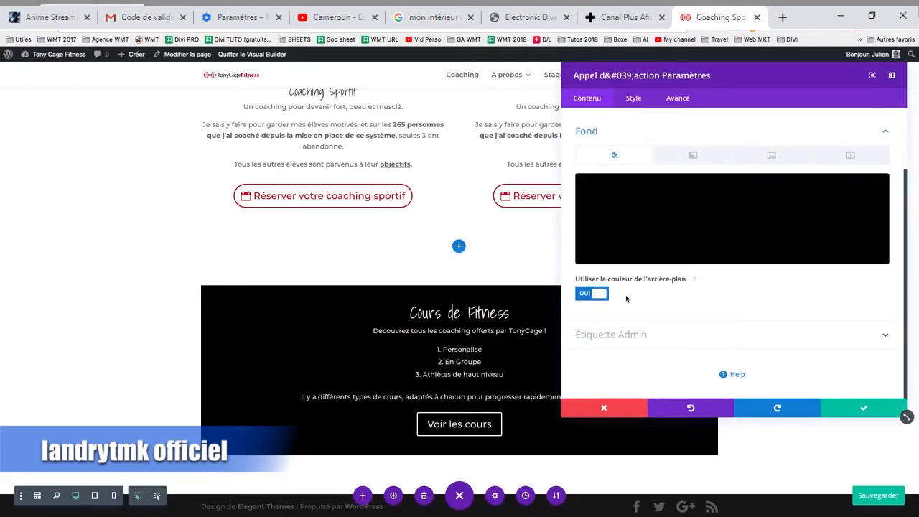
pyautogui.click(863, 408)
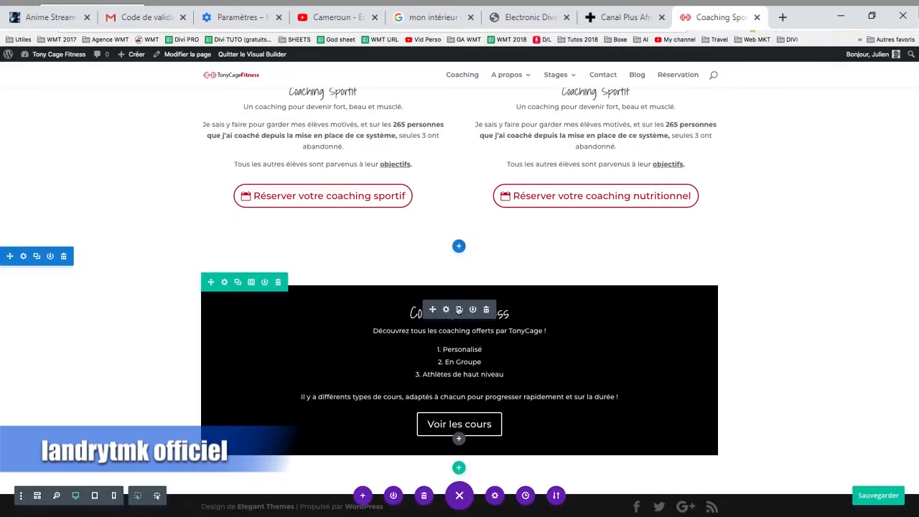
# - Make the call-to-action row full width with a custom gutter width of 1, and save the page and row settings
pyautogui.click(224, 284)
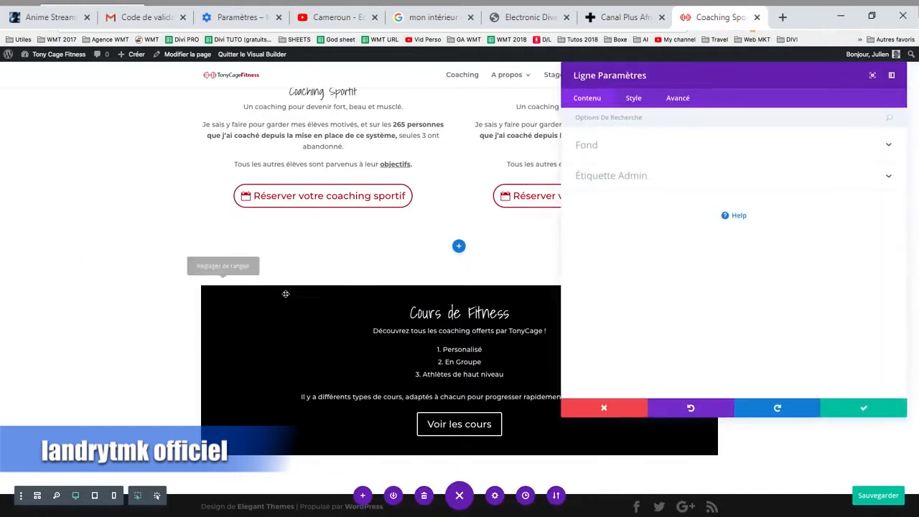
pyautogui.click(634, 101)
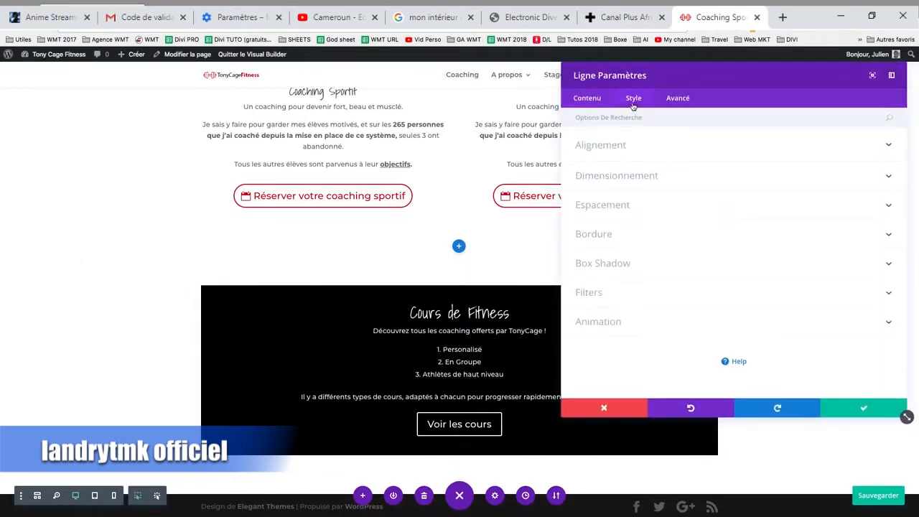
pyautogui.click(625, 177)
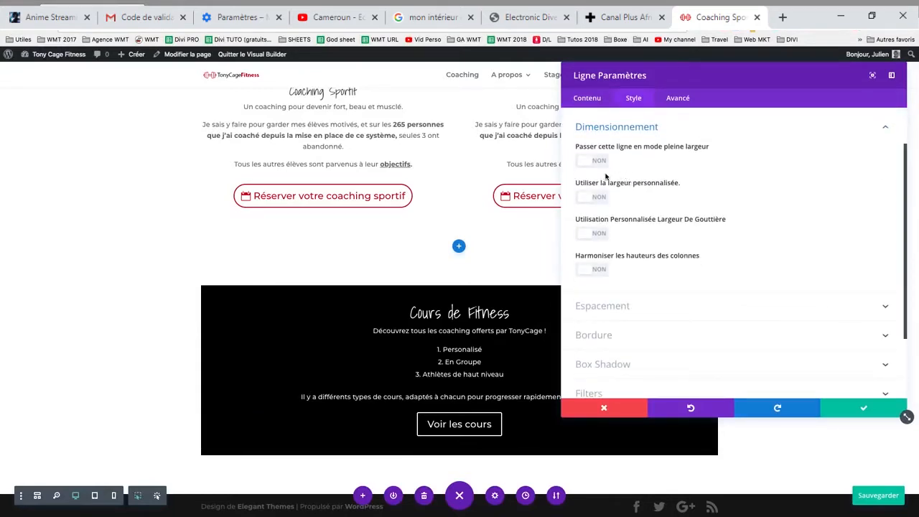
pyautogui.click(586, 166)
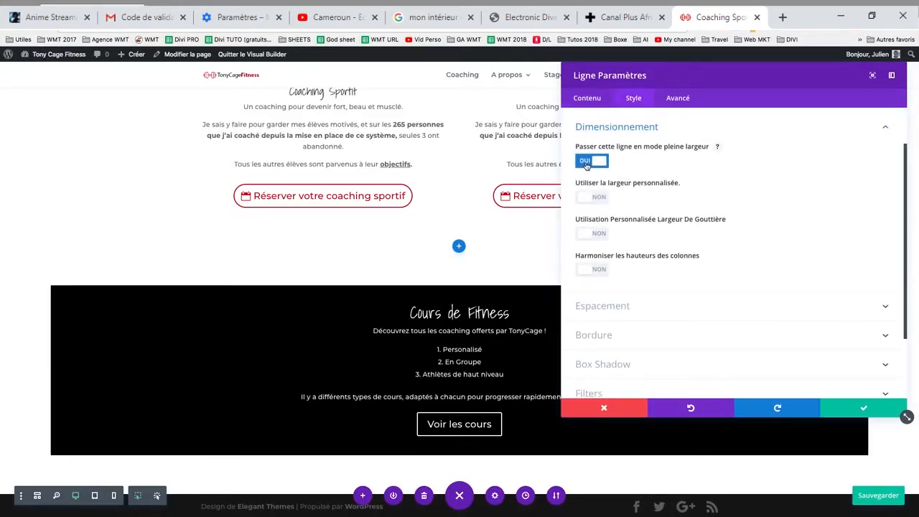
pyautogui.click(594, 237)
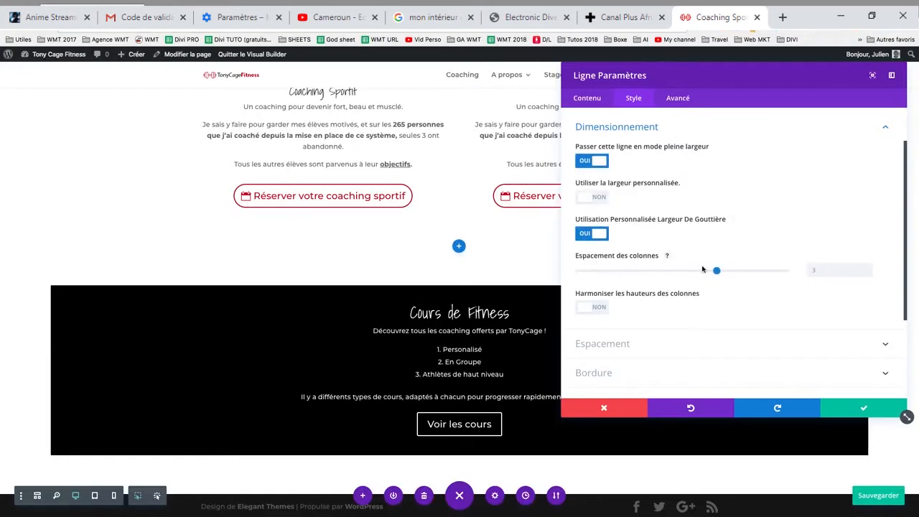
pyautogui.moveTo(687, 271); pyautogui.dragTo(607, 271)
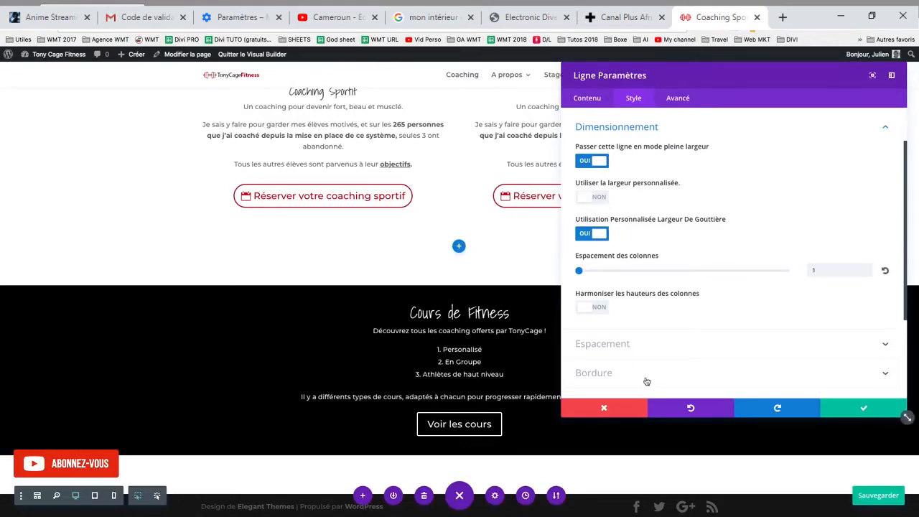
pyautogui.click(878, 496)
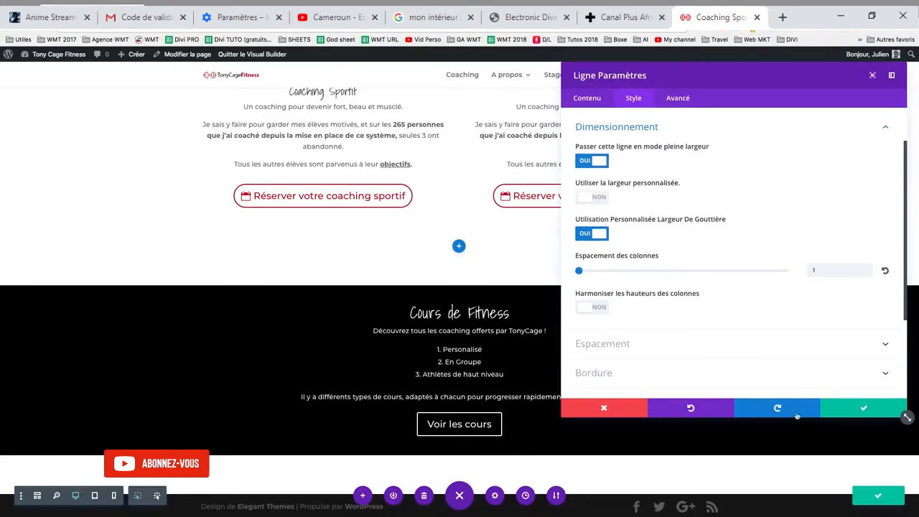
pyautogui.click(860, 412)
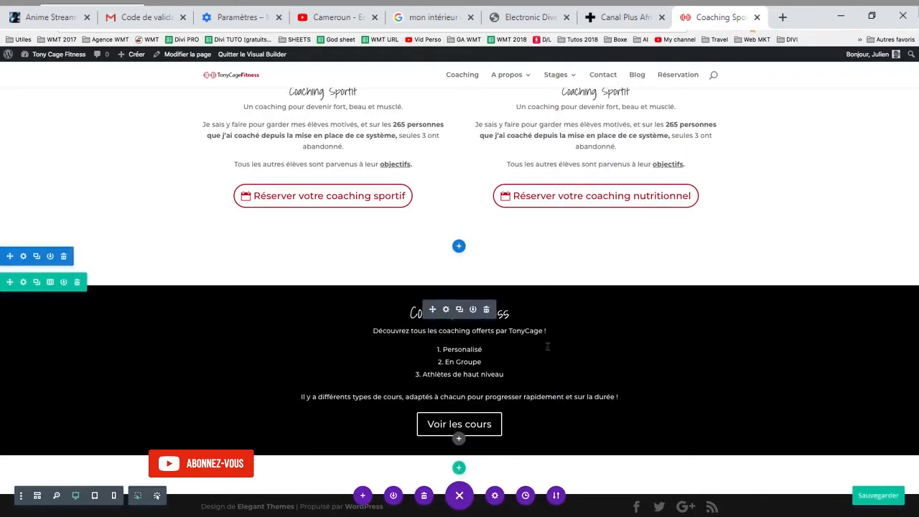
# - Try a four-column layout on the call-to-action row and restore the single-column layout
pyautogui.click(49, 282)
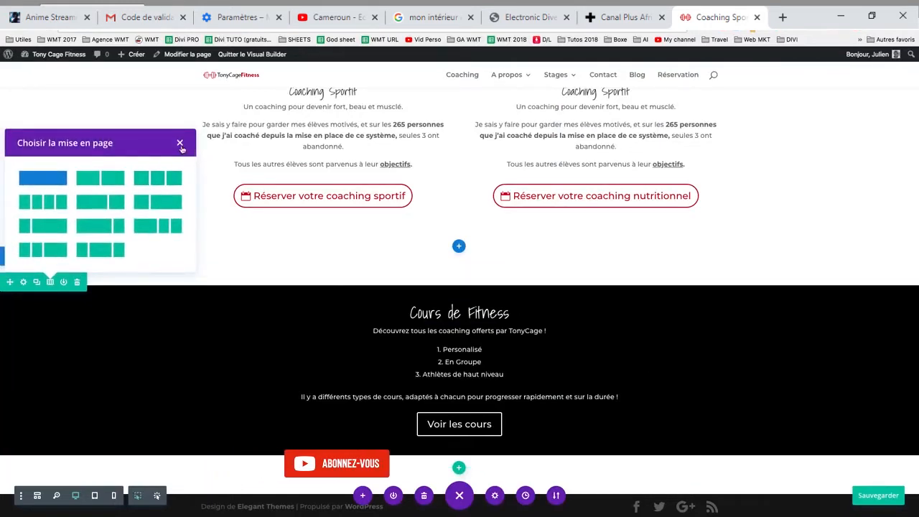
pyautogui.click(60, 197)
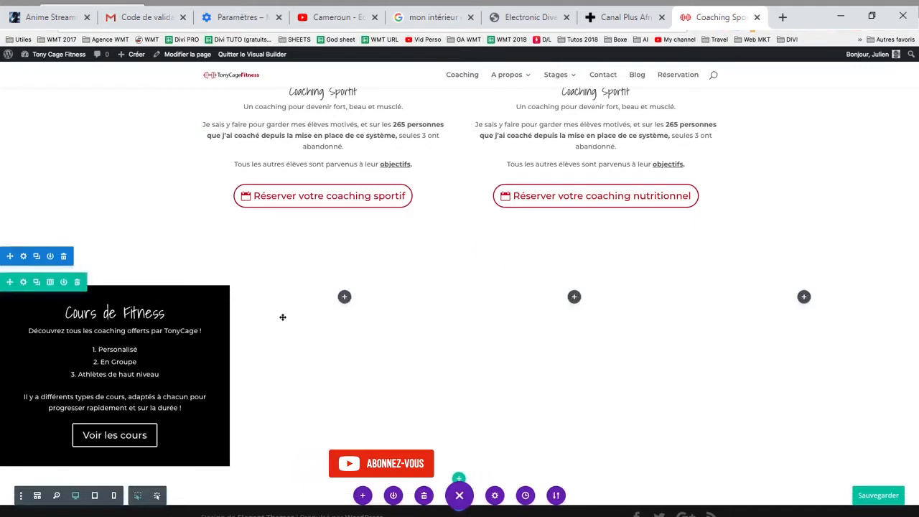
pyautogui.click(50, 282)
pyautogui.click(53, 186)
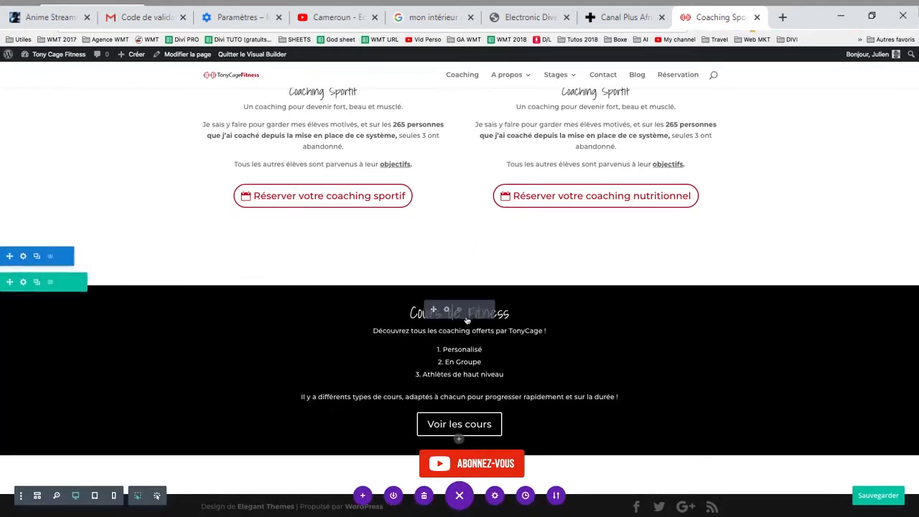
# - Set the top inner margin of the "Cours de Fitness" call to action to 50px
pyautogui.scroll(-1, 606, 295)
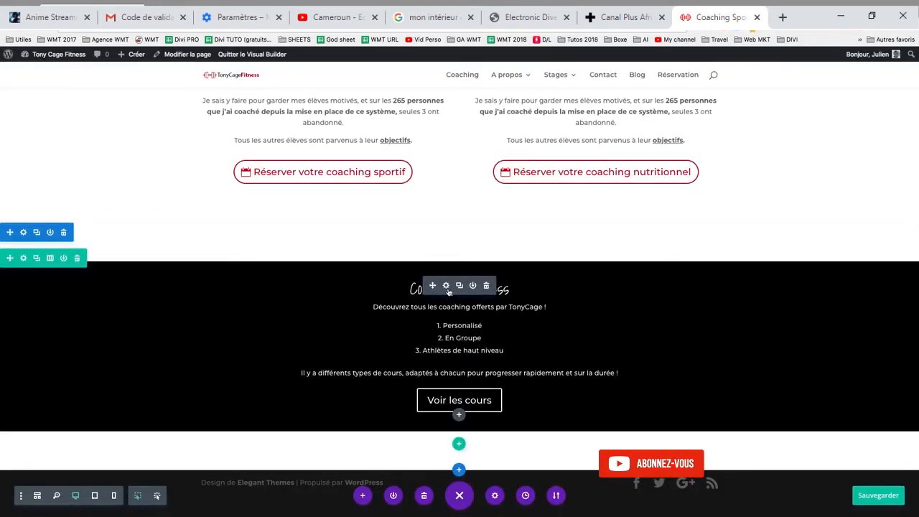
pyautogui.click(445, 285)
pyautogui.click(634, 98)
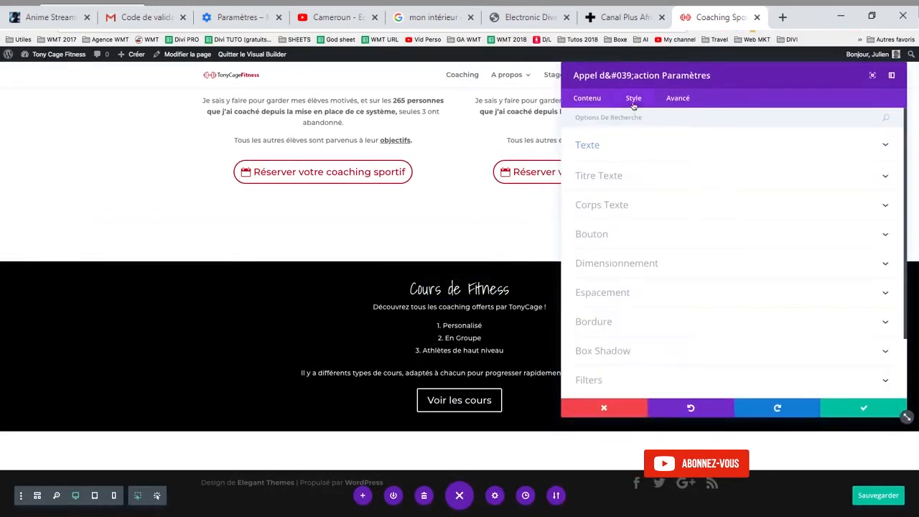
pyautogui.click(642, 293)
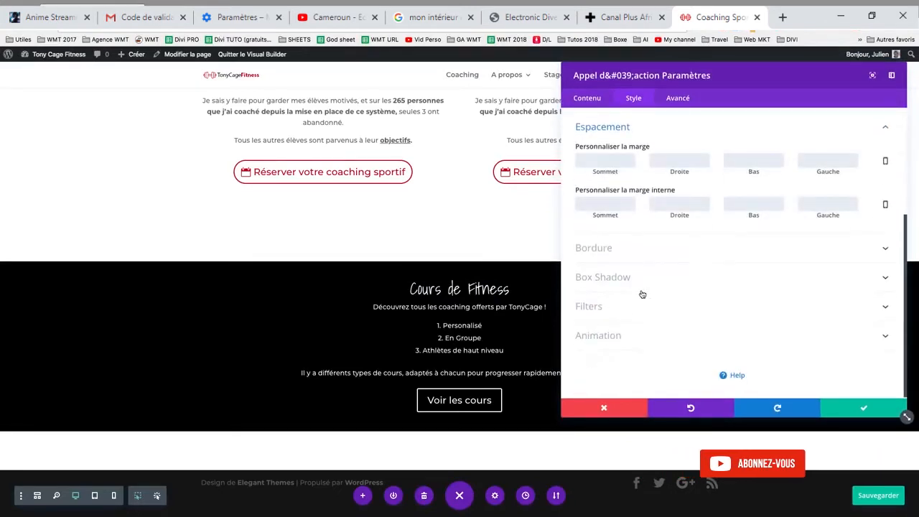
pyautogui.click(620, 202)
pyautogui.write('100')
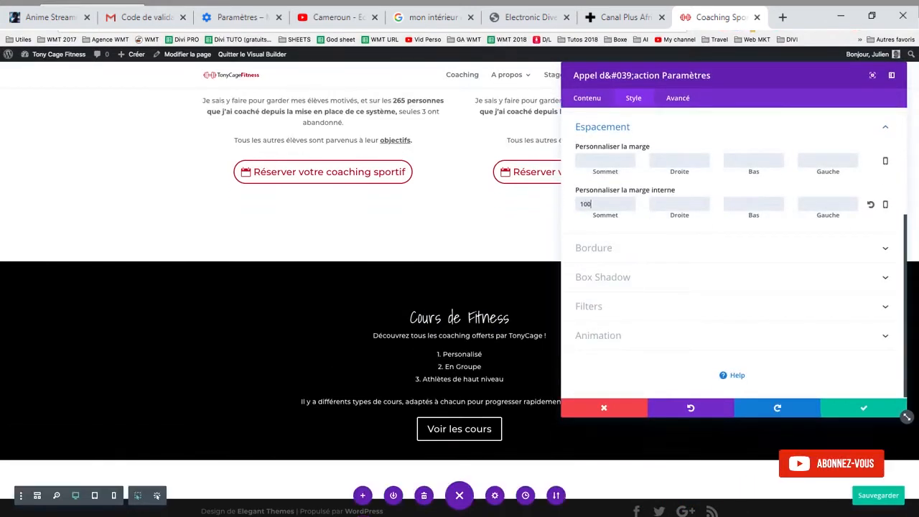
pyautogui.press('BackSpace')
pyautogui.press('BackSpace')
pyautogui.press('BackSpace')
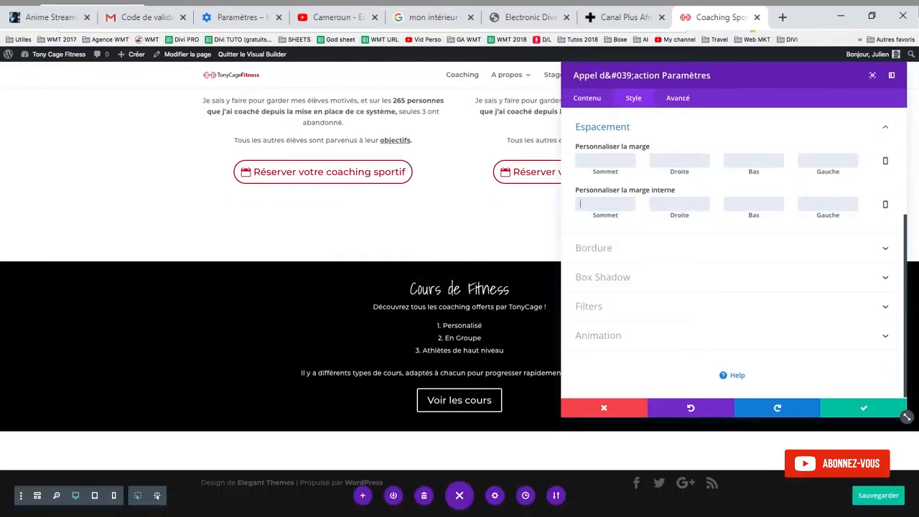
pyautogui.write('50px')
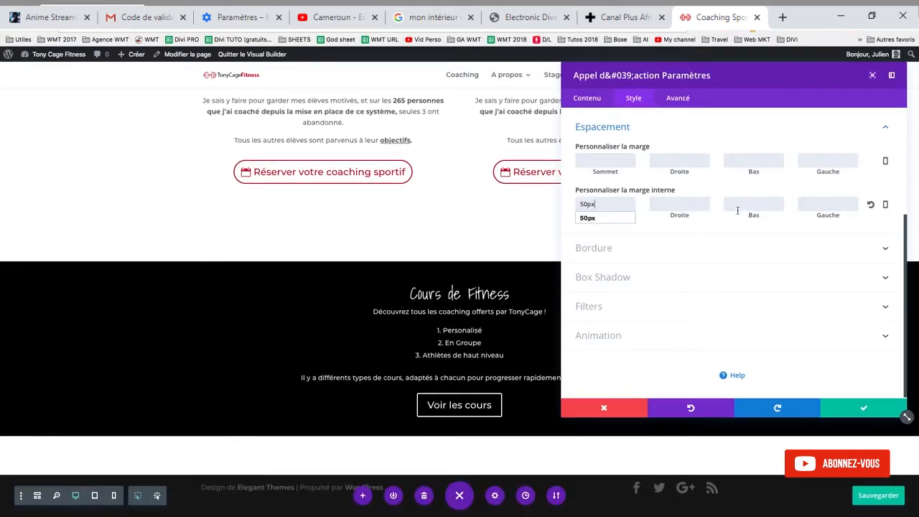
# - Set the call to action's bottom inner margin to 40px
pyautogui.click(738, 209)
pyautogui.write('30')
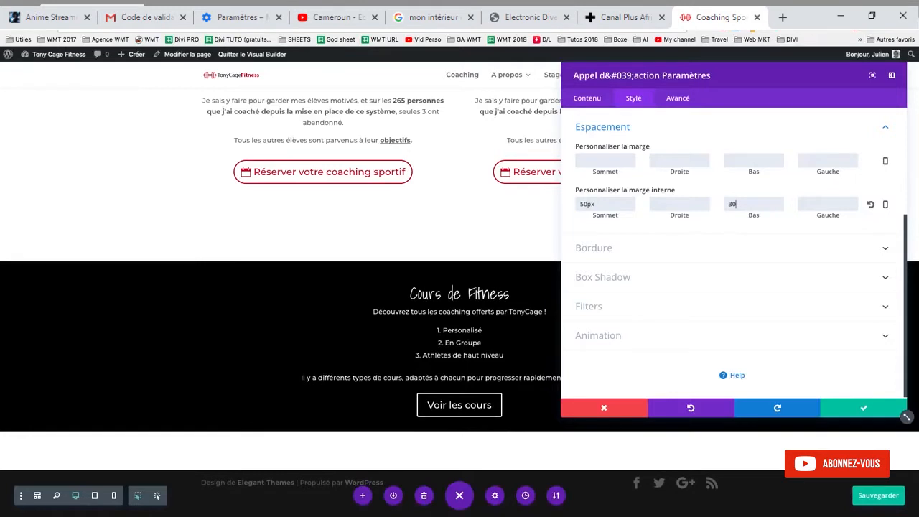
pyautogui.press('BackSpace')
pyautogui.press('BackSpace')
pyautogui.write('40')
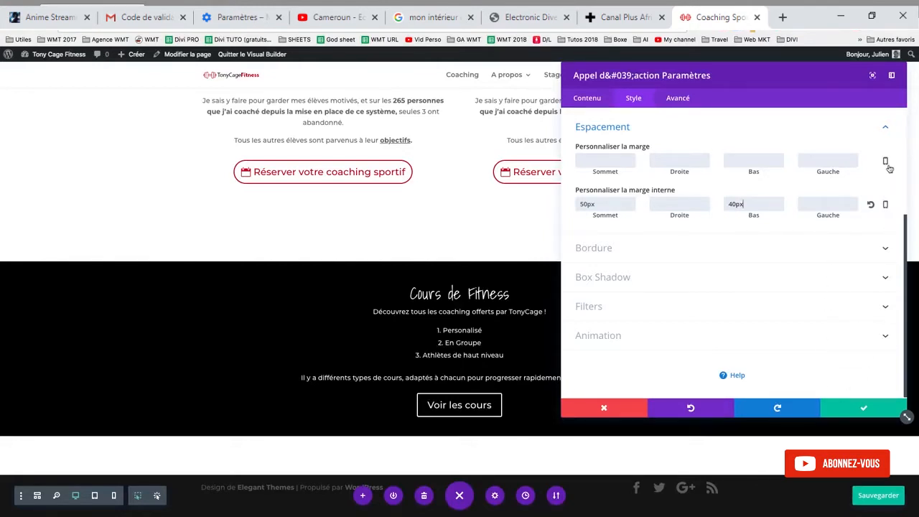
# - Try a bottom inner margin of 10 for the smartphone version of the call to action and reset it
pyautogui.click(886, 206)
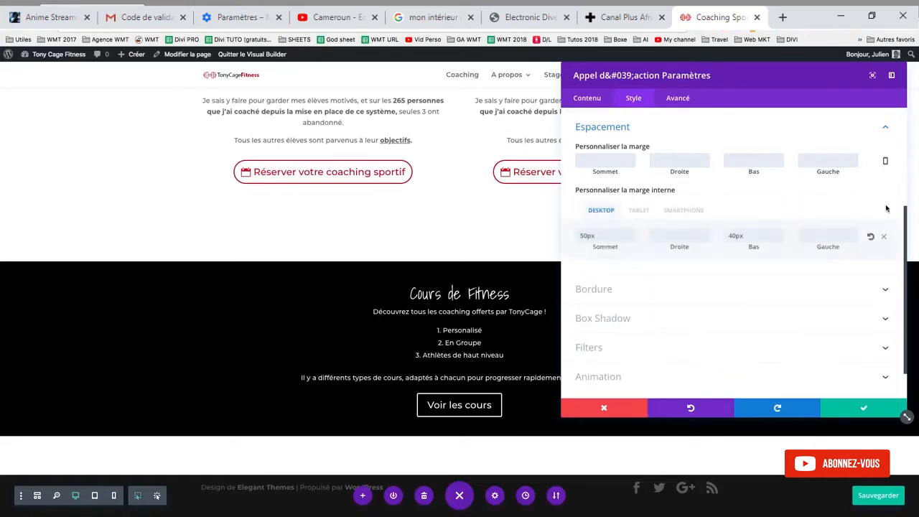
pyautogui.click(641, 209)
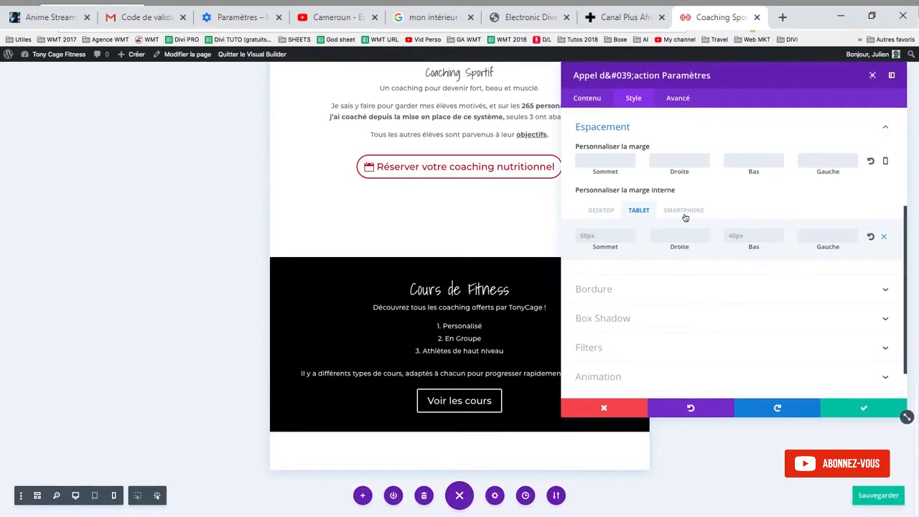
pyautogui.click(684, 211)
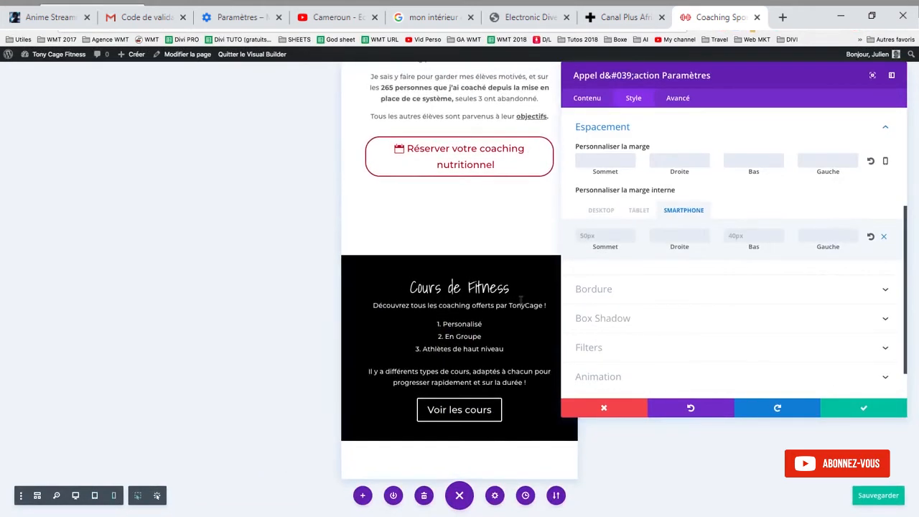
pyautogui.click(767, 232)
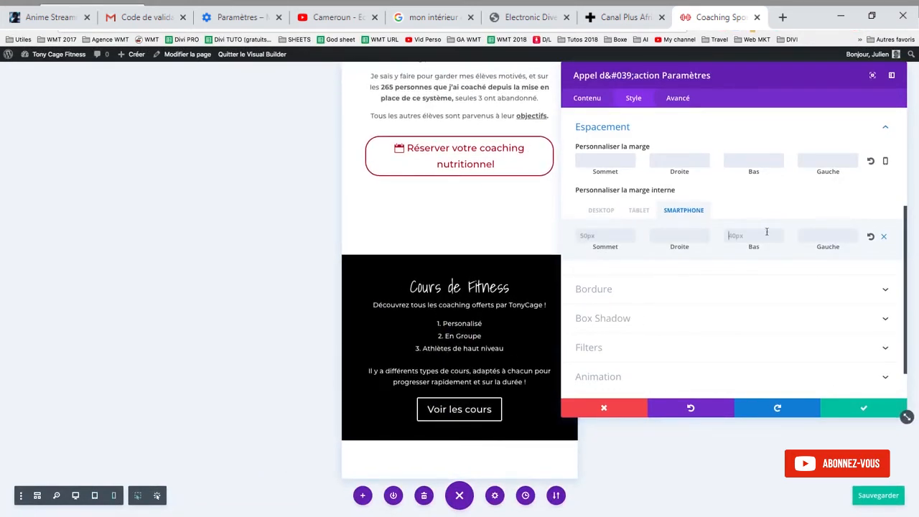
pyautogui.write('0')
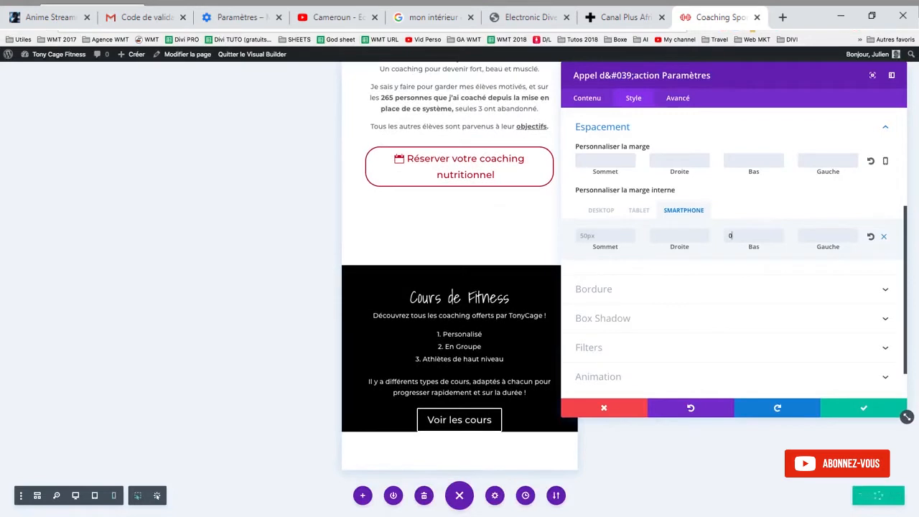
pyautogui.write('0')
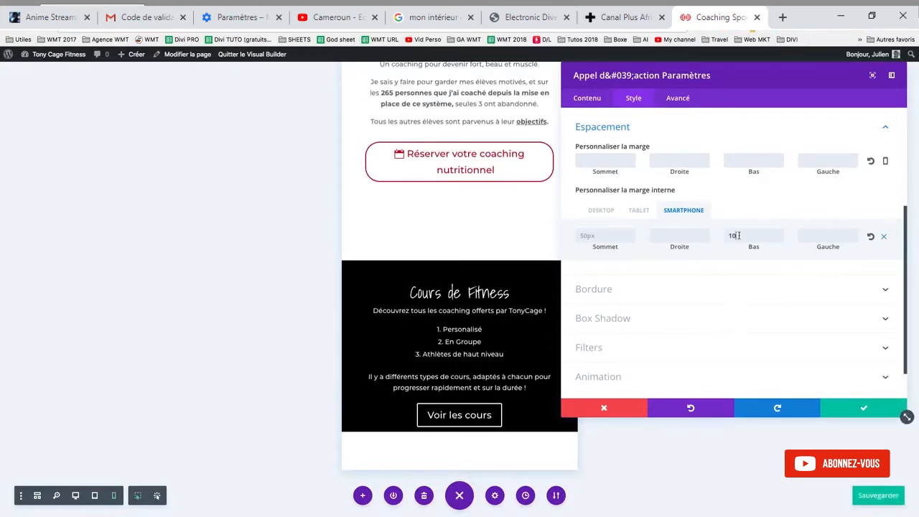
pyautogui.moveTo(737, 235); pyautogui.dragTo(718, 237)
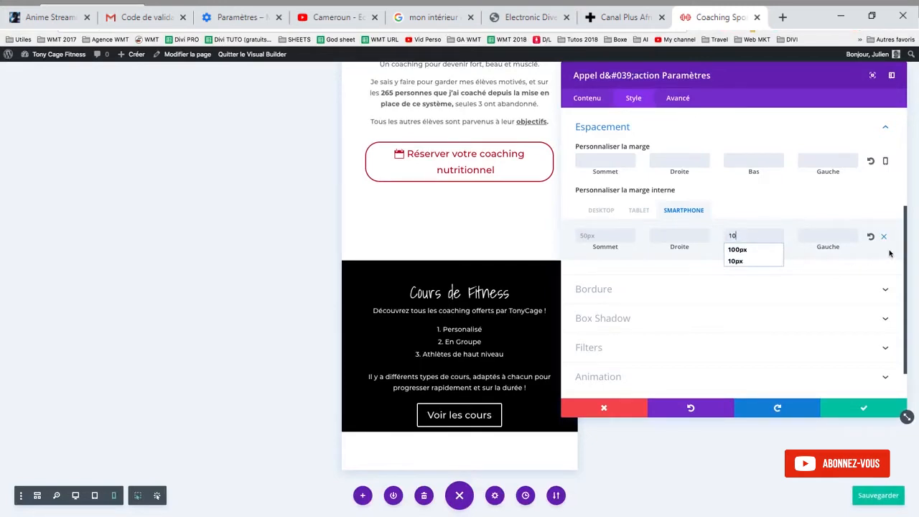
pyautogui.click(868, 238)
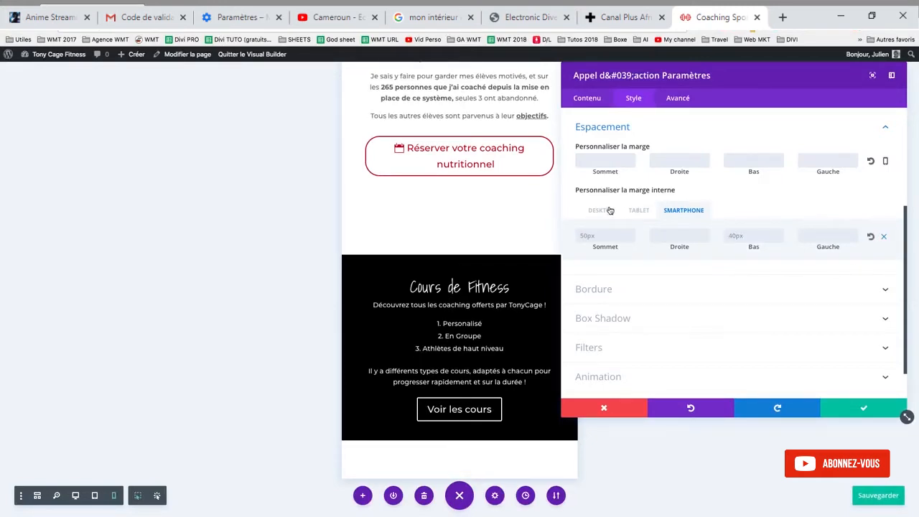
# - Return to the desktop inner margin values and apply the call-to-action module settings
pyautogui.click(610, 210)
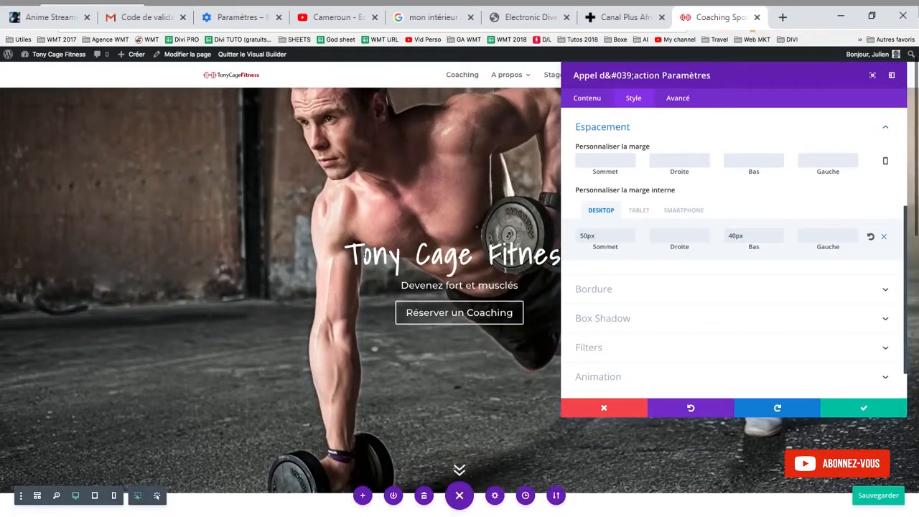
pyautogui.scroll(-10, 280, 287)
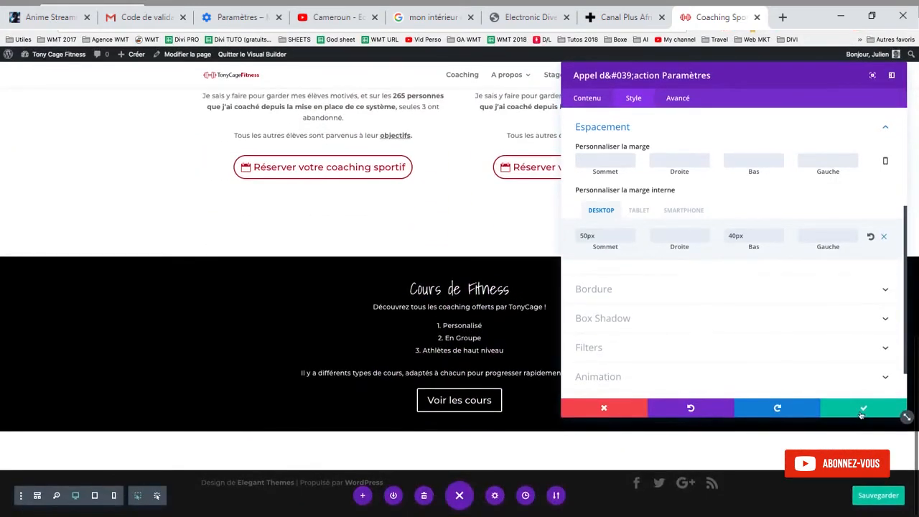
pyautogui.click(861, 409)
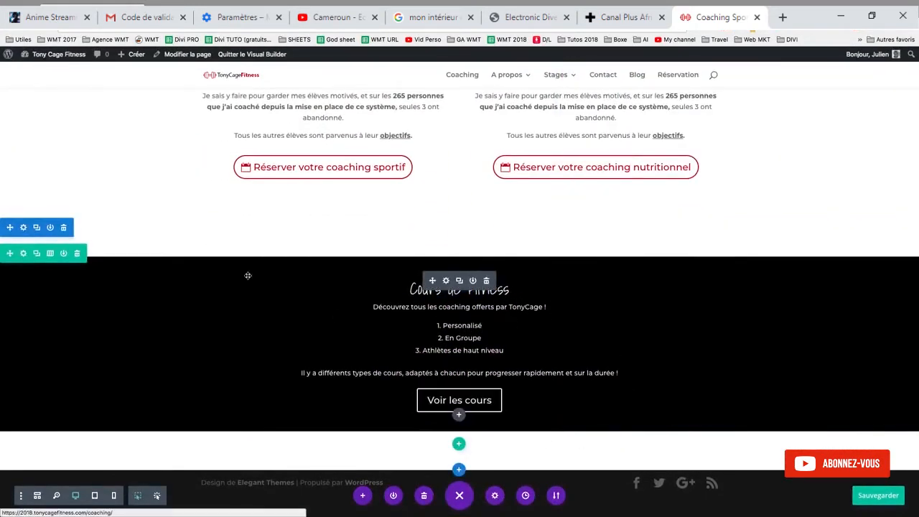
# - Examine the "Voir les cours" button and "Mes élèves" section on the reference page, leaving the new section uninserted
pyautogui.click(459, 470)
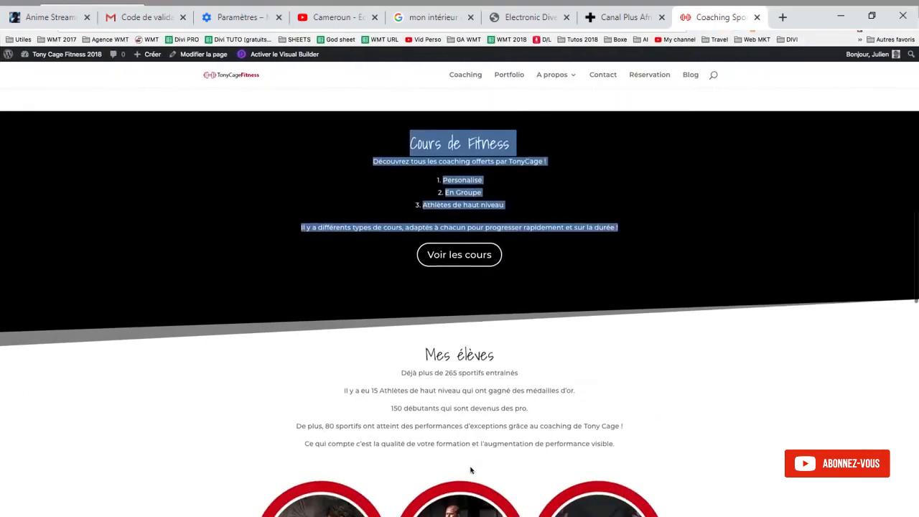
pyautogui.scroll(-2, 471, 470)
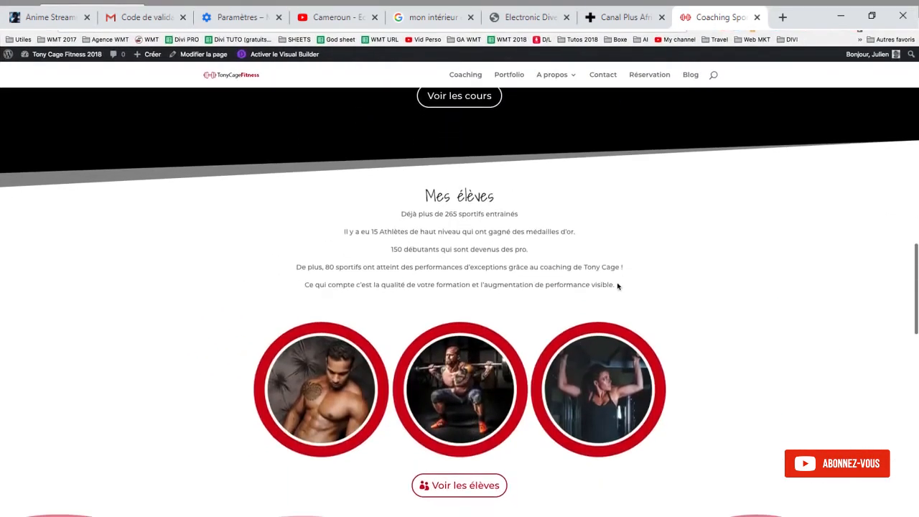
pyautogui.moveTo(618, 285); pyautogui.dragTo(404, 196)
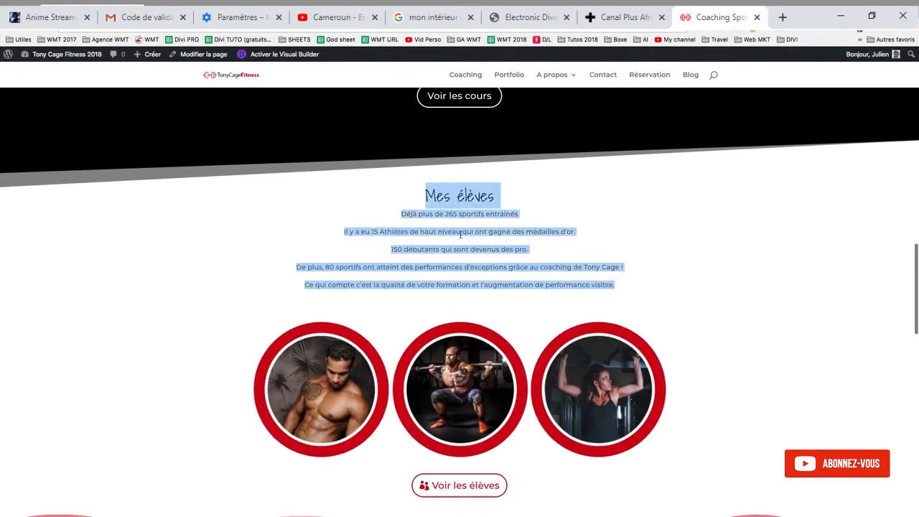
pyautogui.scroll(-1, 461, 236)
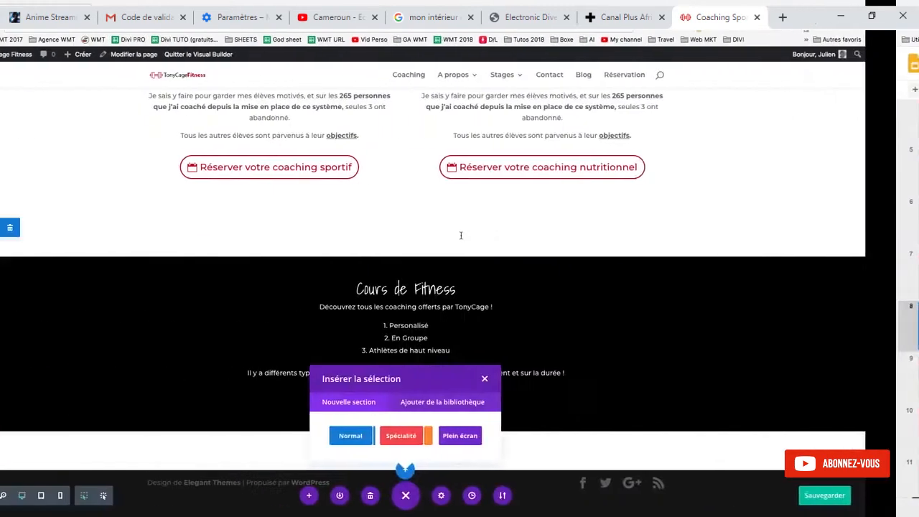
pyautogui.click(537, 379)
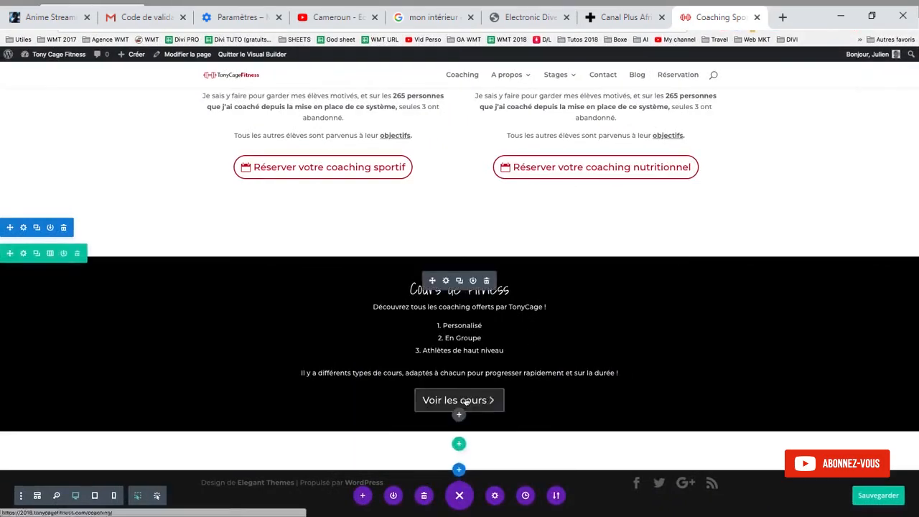
# - Enable custom styles for the "Voir les cours" button and set its border radius to 35px
pyautogui.click(447, 285)
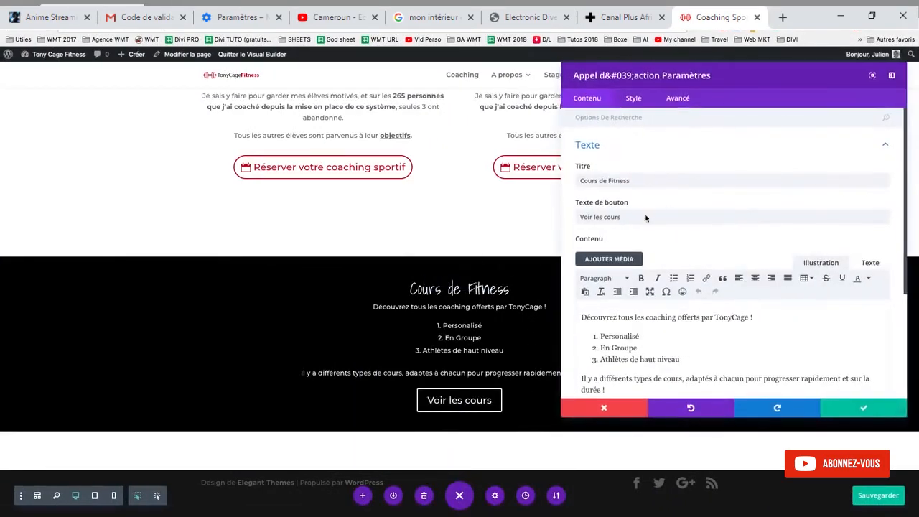
pyautogui.click(633, 98)
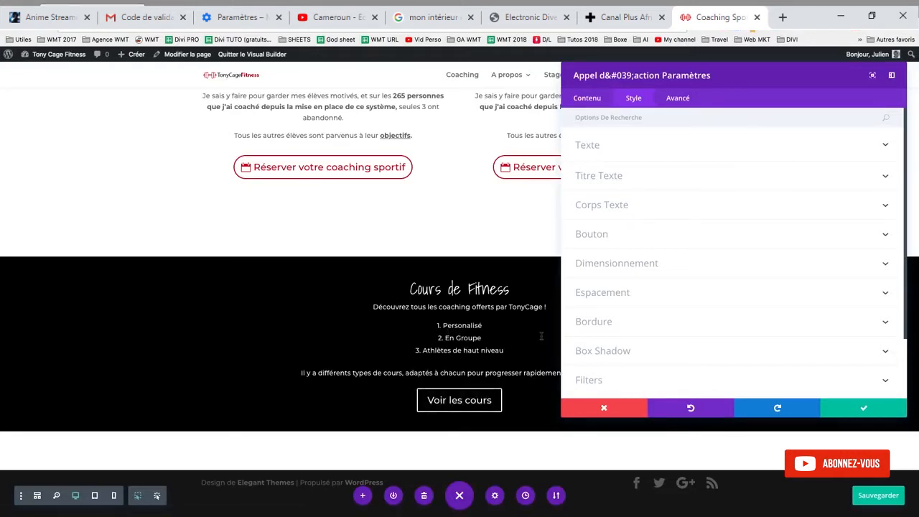
pyautogui.click(607, 241)
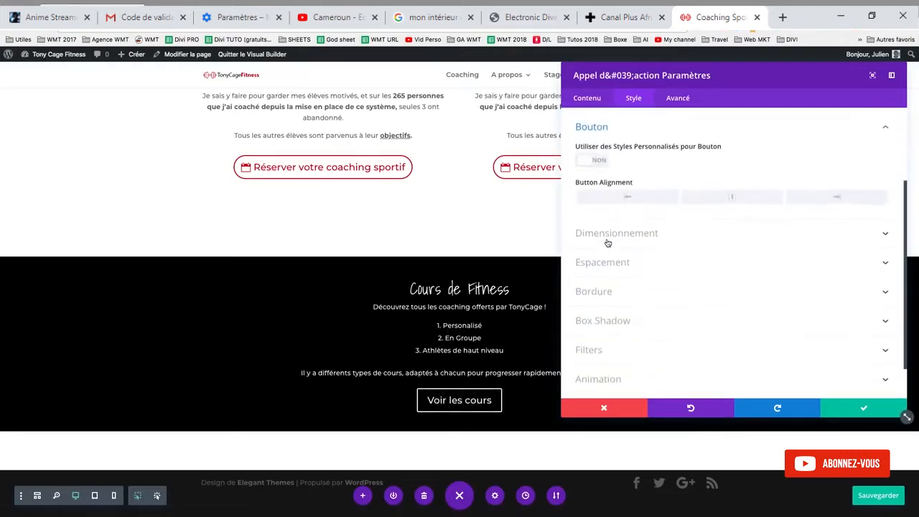
pyautogui.click(585, 163)
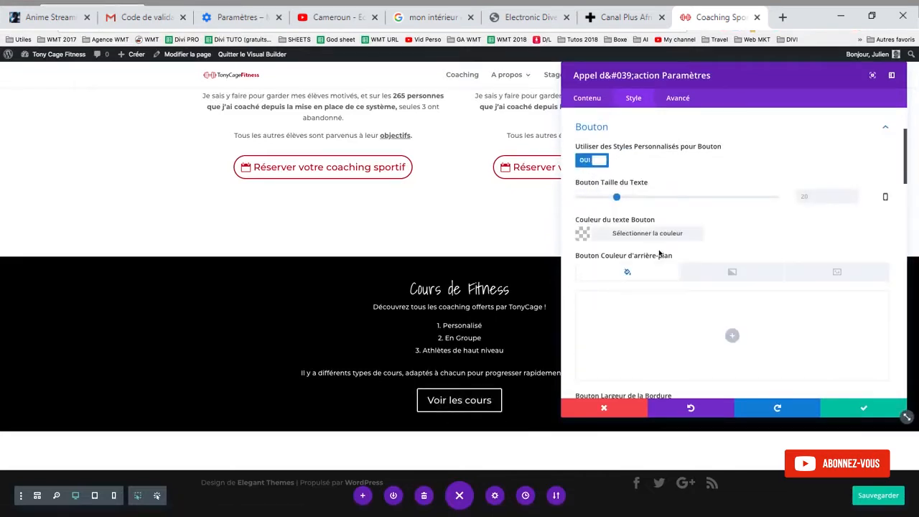
pyautogui.scroll(-2, 659, 254)
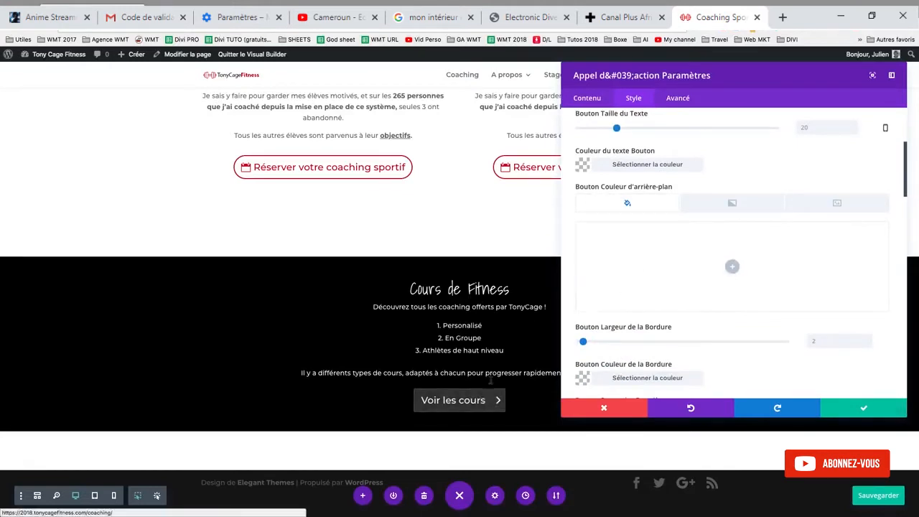
pyautogui.scroll(-4, 666, 324)
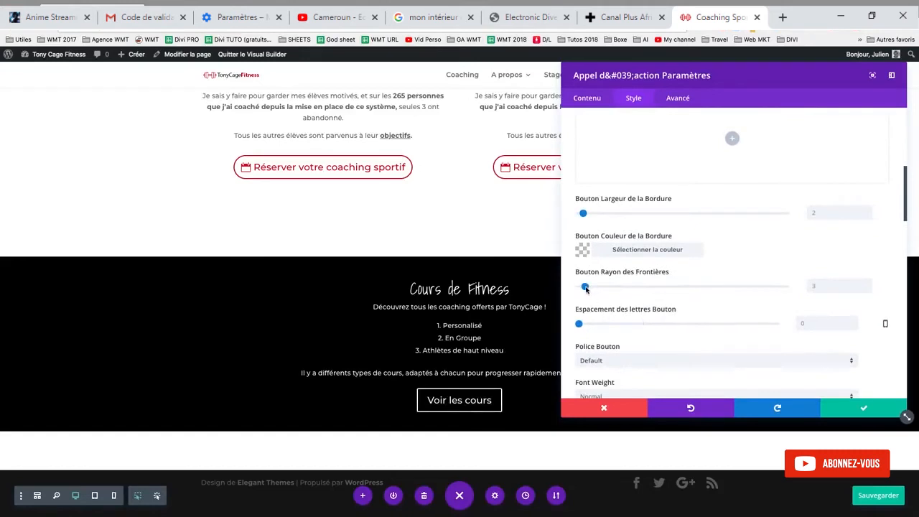
pyautogui.moveTo(585, 288); pyautogui.dragTo(650, 287)
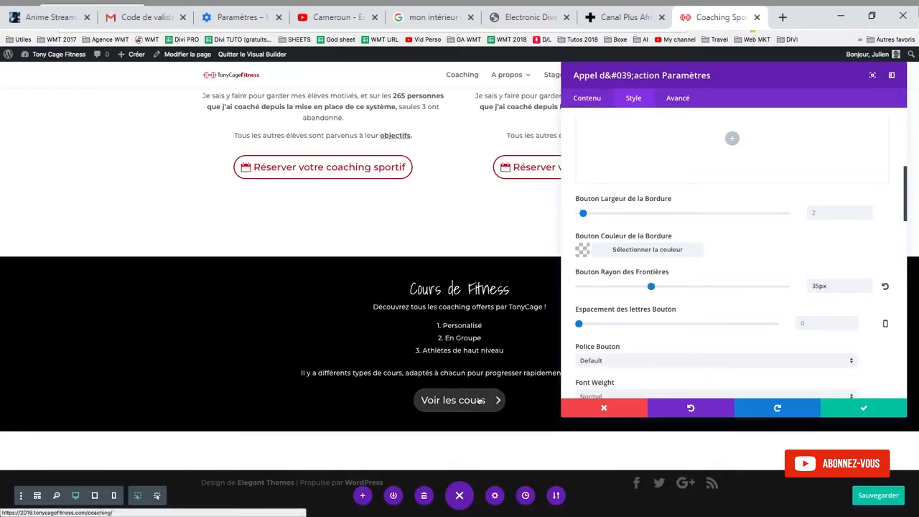
# - Choose the solid right-pointing triangle as the icon of the "Voir les cours" button
pyautogui.scroll(-5, 621, 326)
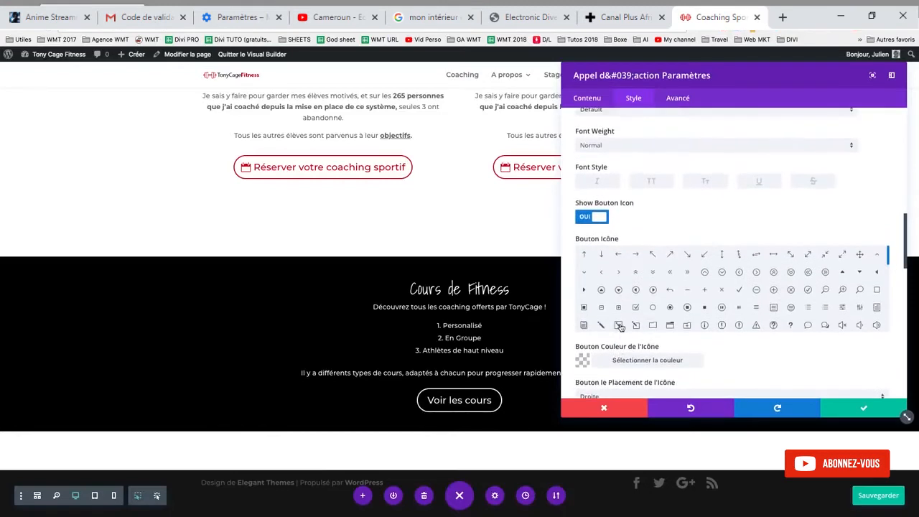
pyautogui.click(585, 292)
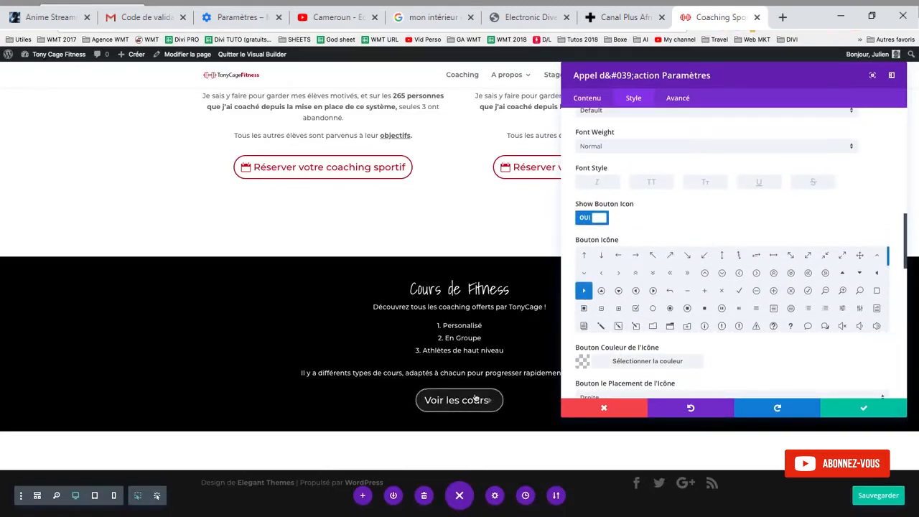
pyautogui.scroll(-1, 655, 329)
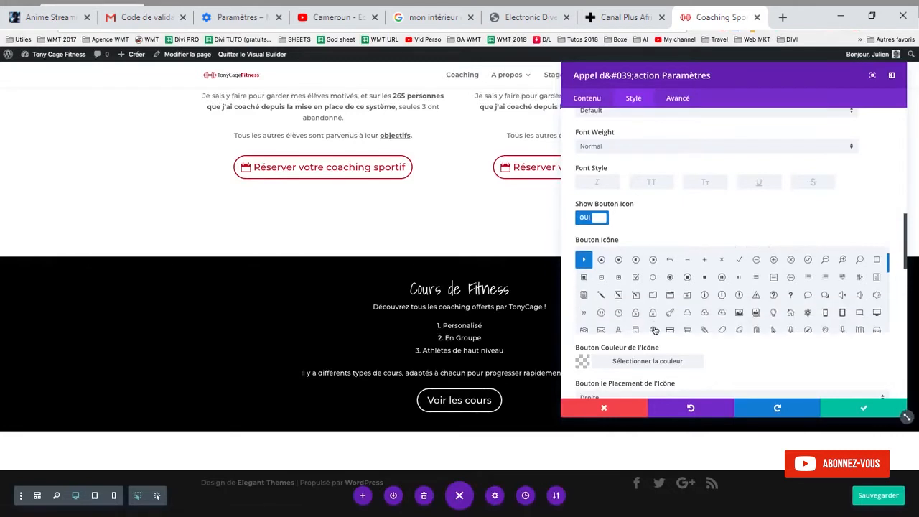
pyautogui.scroll(-5, 740, 352)
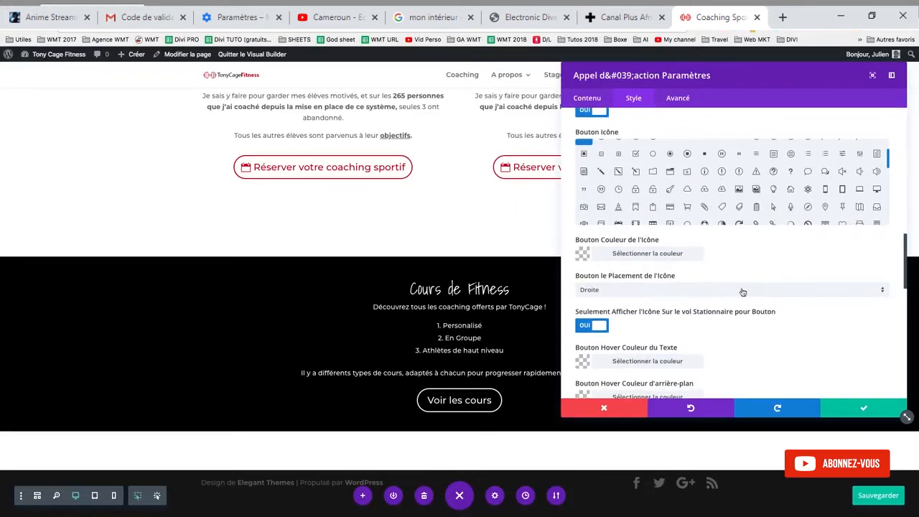
# - Try red #cc000e and white as the icon colour of the "Voir les cours" button
pyautogui.scroll(-3, 742, 291)
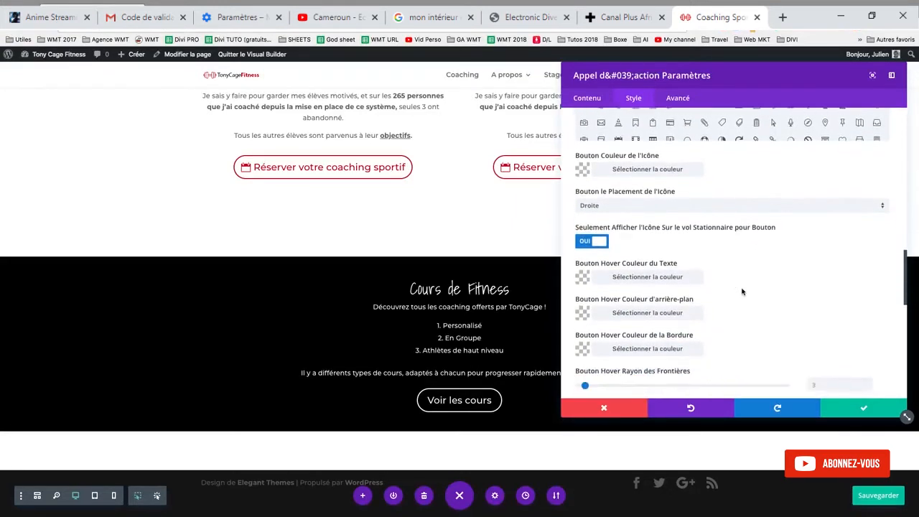
pyautogui.click(594, 168)
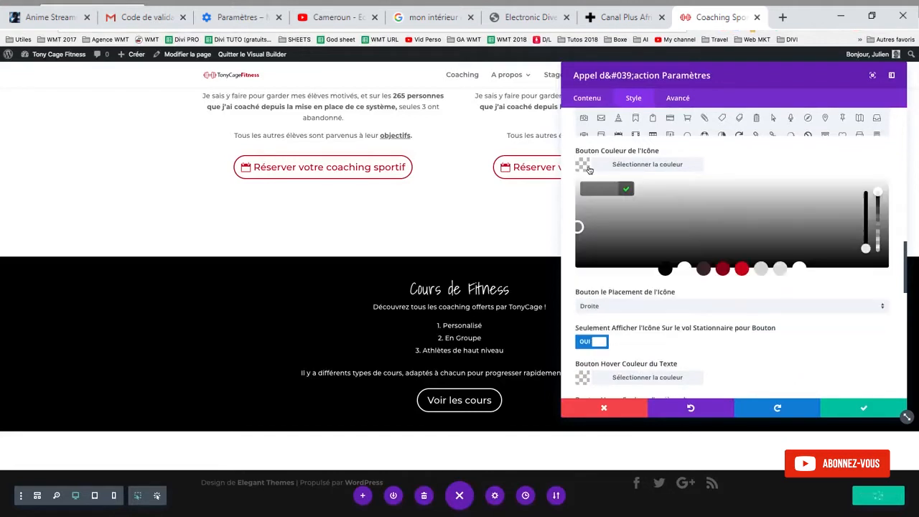
pyautogui.click(740, 271)
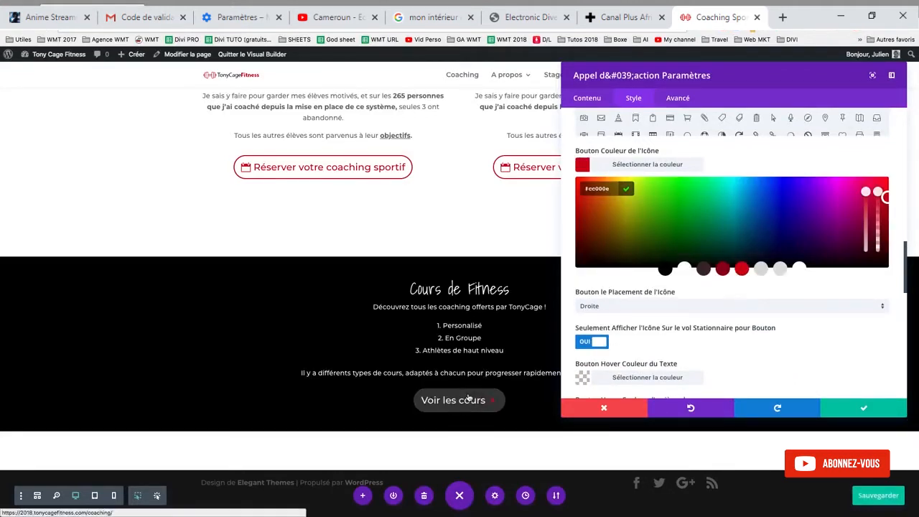
pyautogui.click(687, 269)
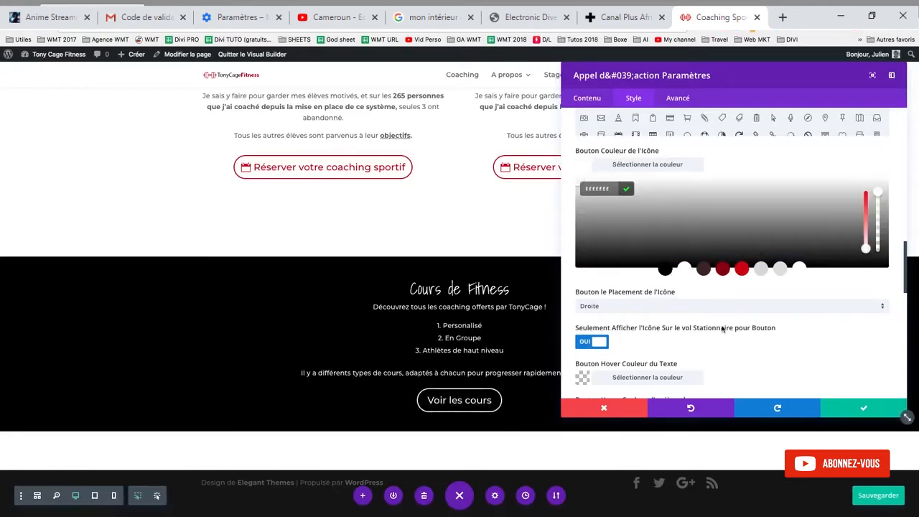
# - Set the "Voir les cours" button's hover background colour to white and its hover text colour to black #000000
pyautogui.scroll(-3, 740, 329)
pyautogui.scroll(-1, 740, 328)
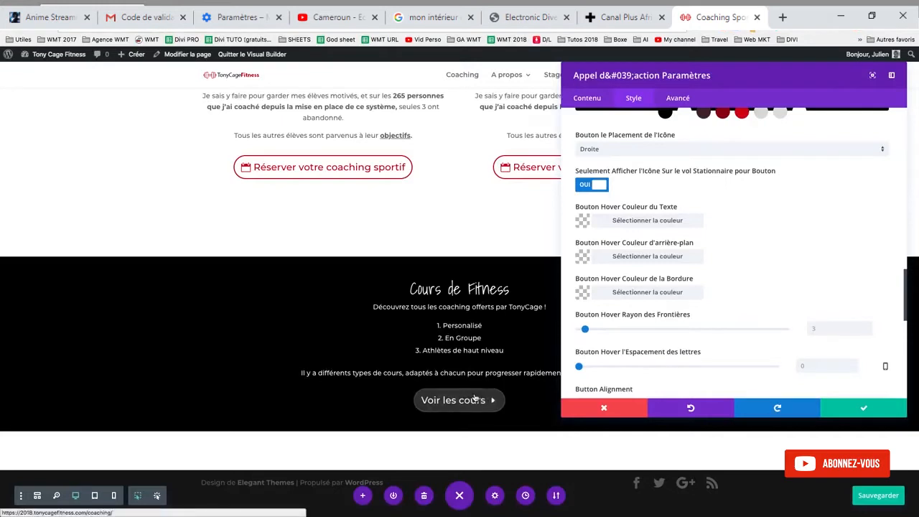
pyautogui.click(581, 257)
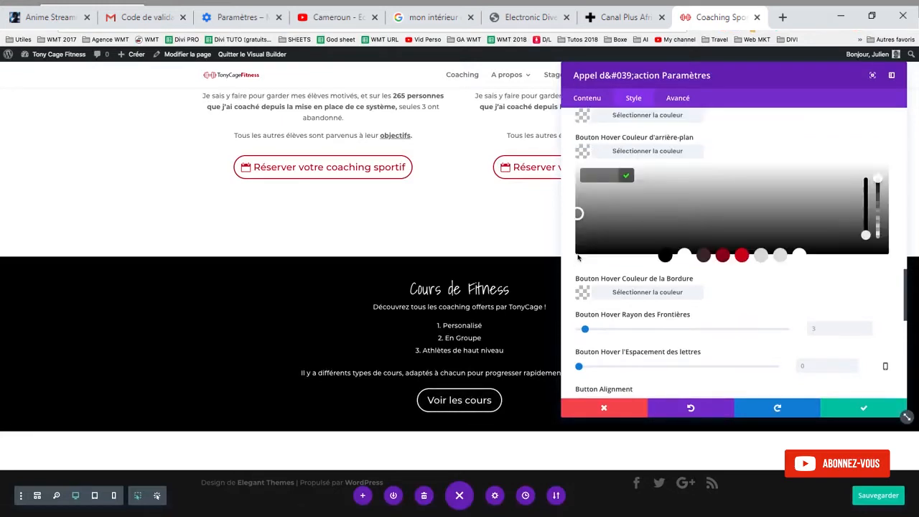
pyautogui.click(685, 255)
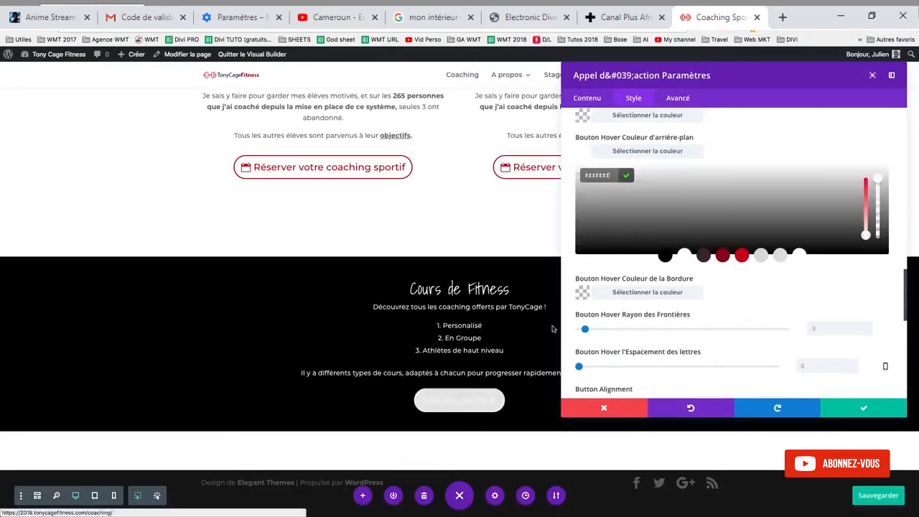
pyautogui.scroll(1, 617, 275)
pyautogui.click(582, 146)
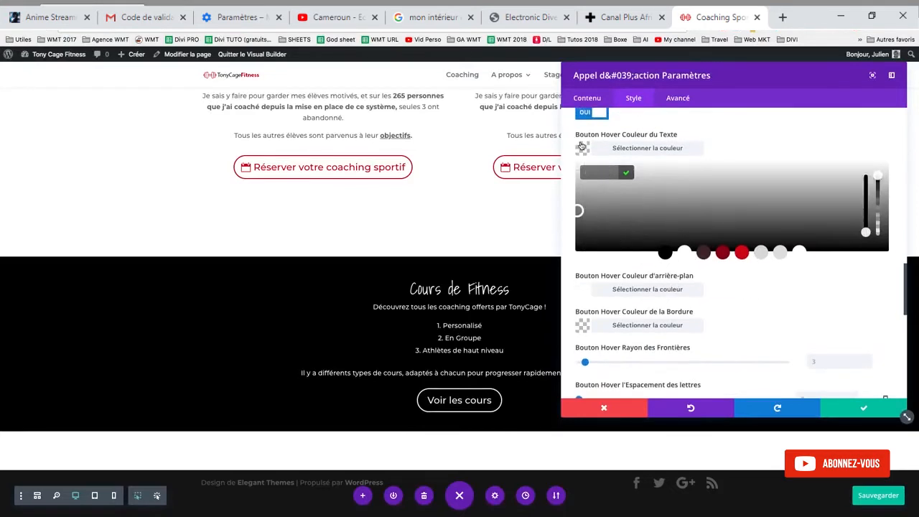
pyautogui.click(664, 254)
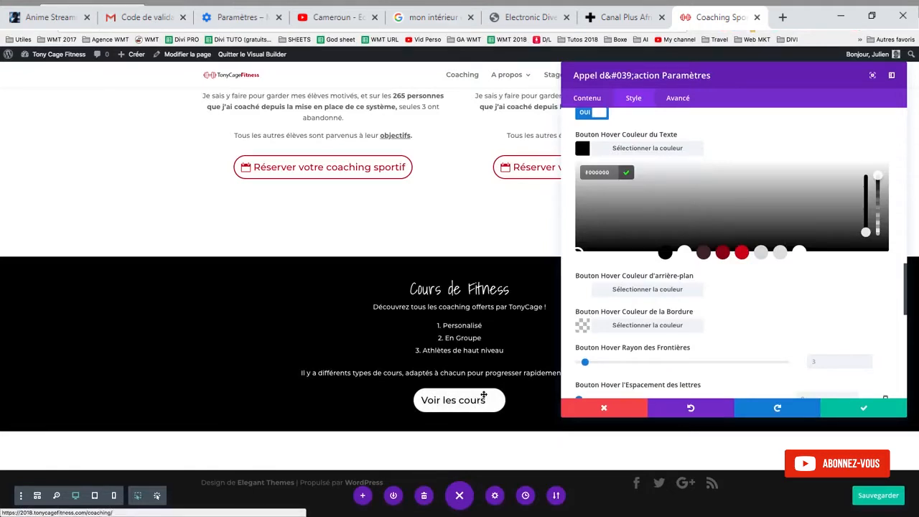
# - Make the button's icon colour fully transparent and clear the colour value so the icon has no custom colour
pyautogui.scroll(5, 587, 219)
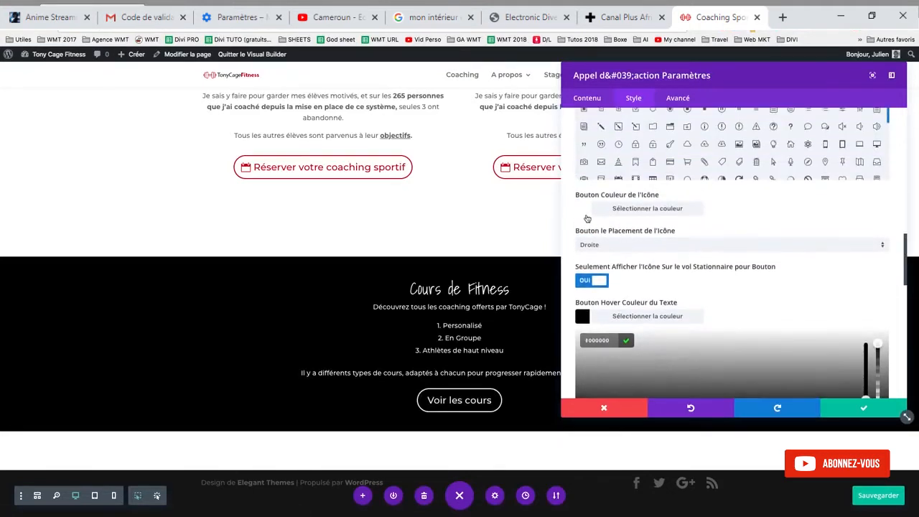
pyautogui.click(587, 217)
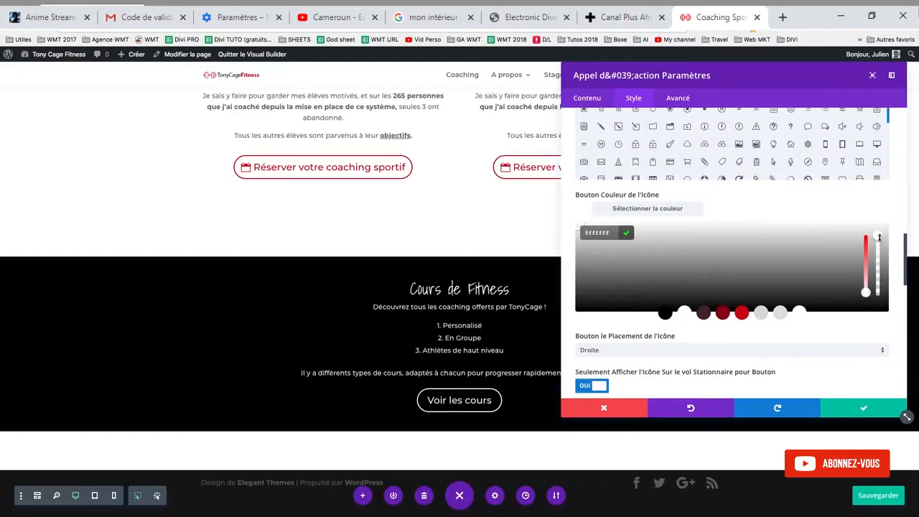
pyautogui.click(873, 346)
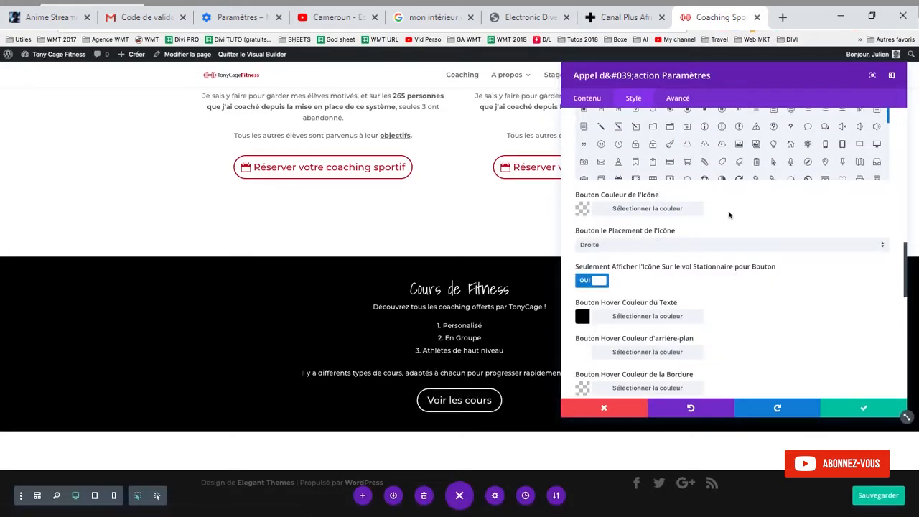
pyautogui.click(583, 210)
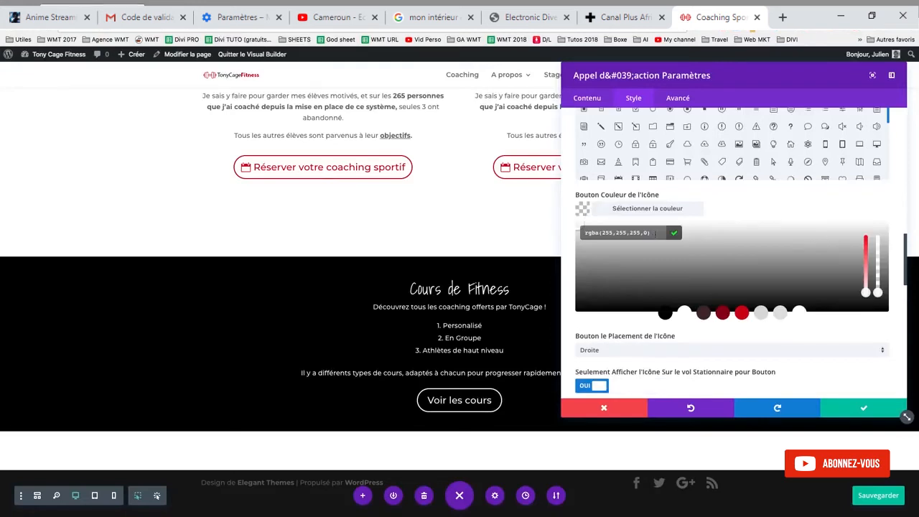
pyautogui.click(585, 235)
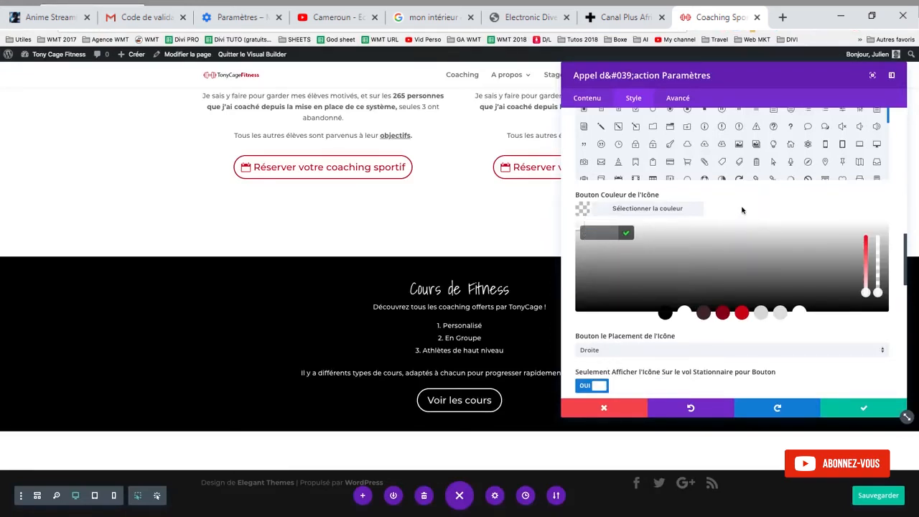
pyautogui.click(626, 335)
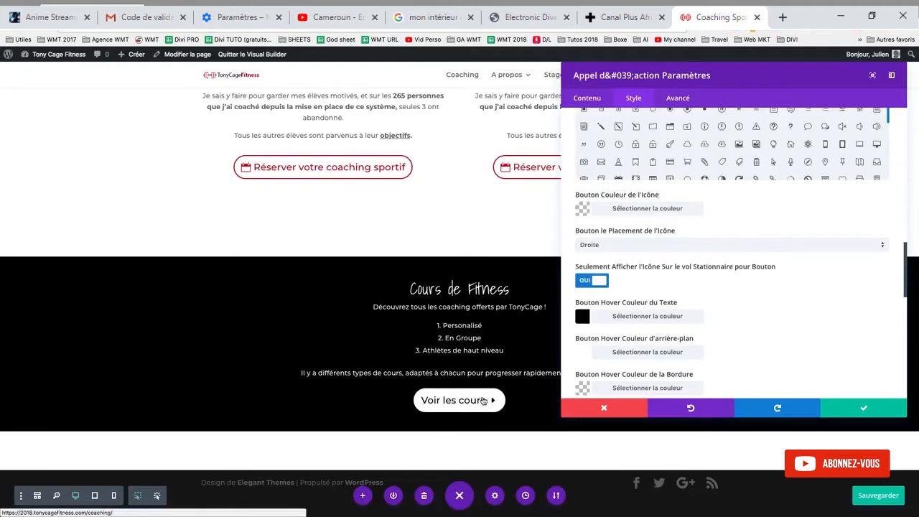
# - Review the remaining button hover options, save the page and apply the call-to-action module settings
pyautogui.scroll(-3, 739, 370)
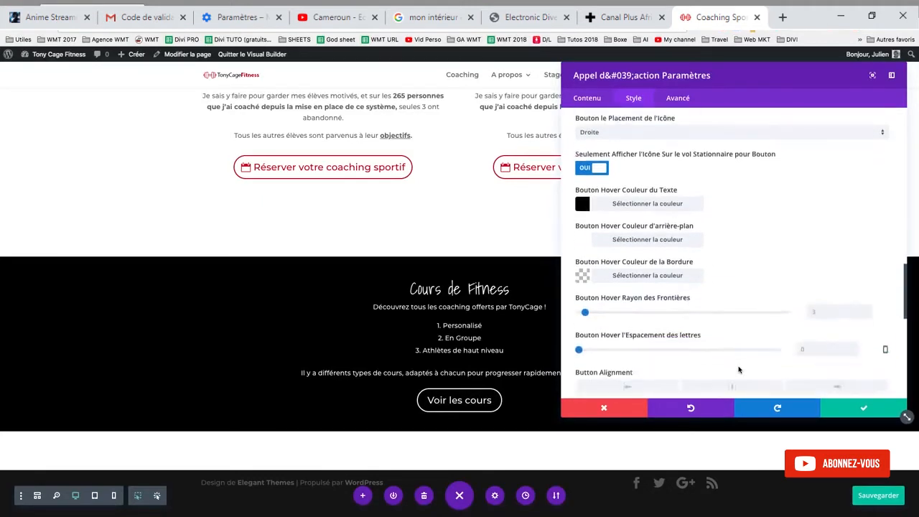
pyautogui.scroll(-2, 739, 369)
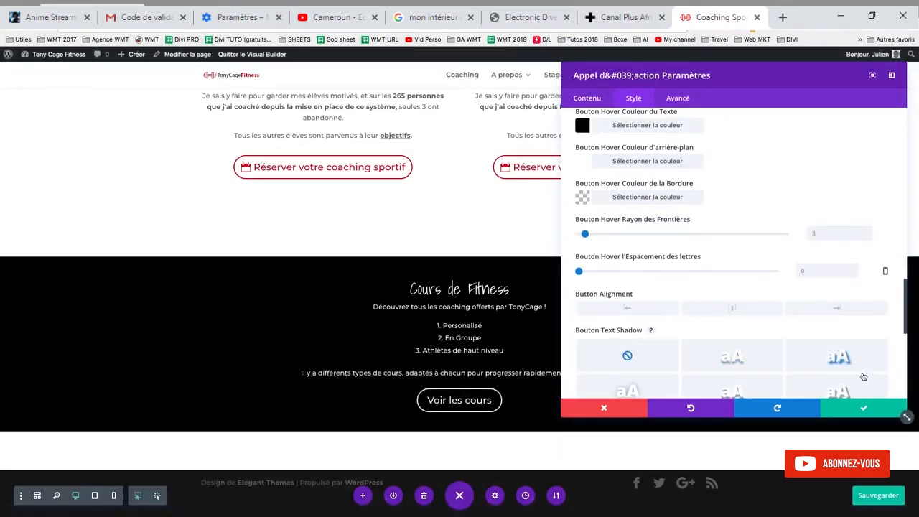
pyautogui.hotkey('ctrl', 's')
pyautogui.click(846, 406)
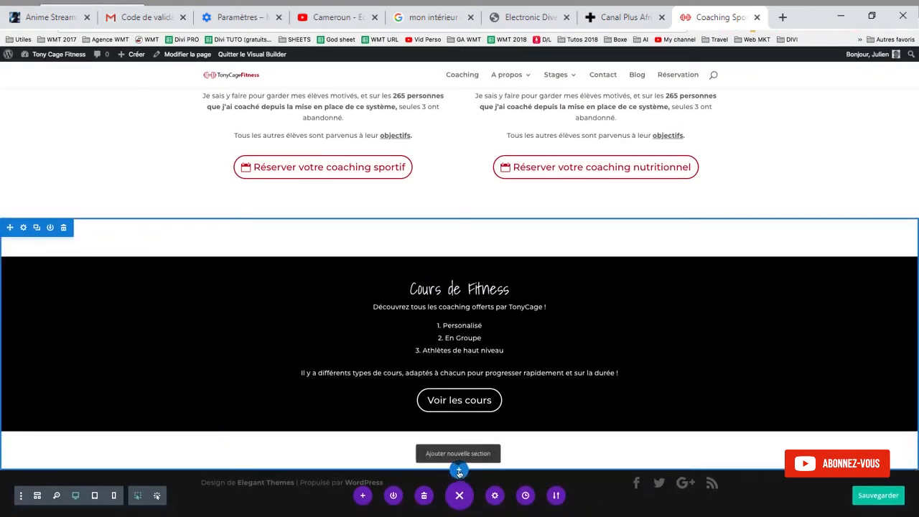
# - Add a normal section with a single-column row below the "Cours de Fitness" section
pyautogui.click(459, 471)
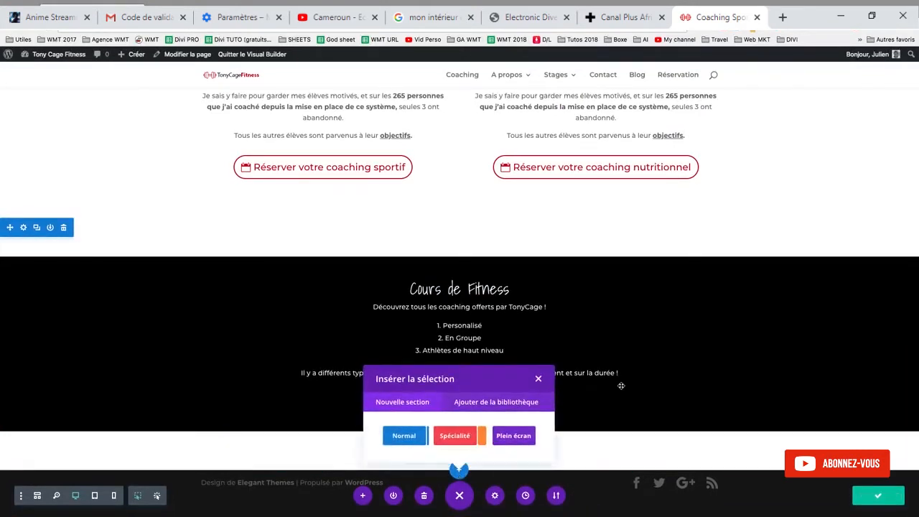
pyautogui.click(404, 438)
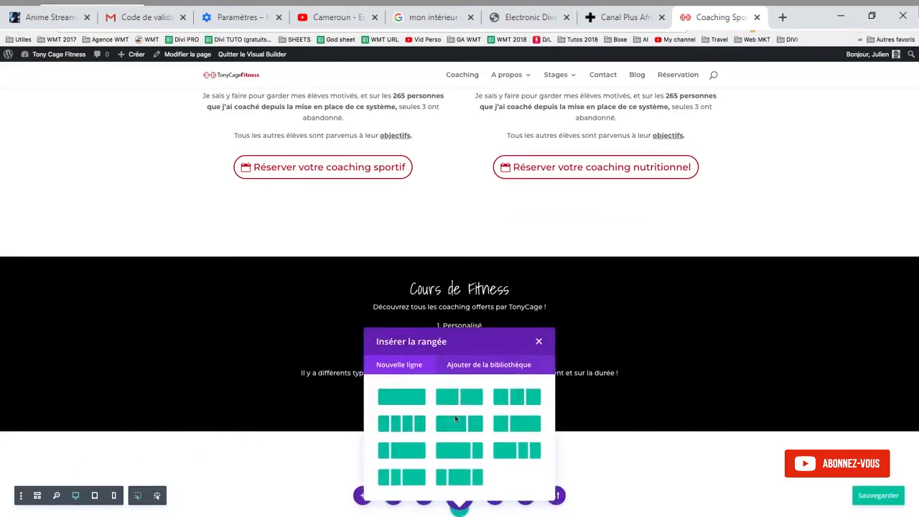
pyautogui.click(412, 403)
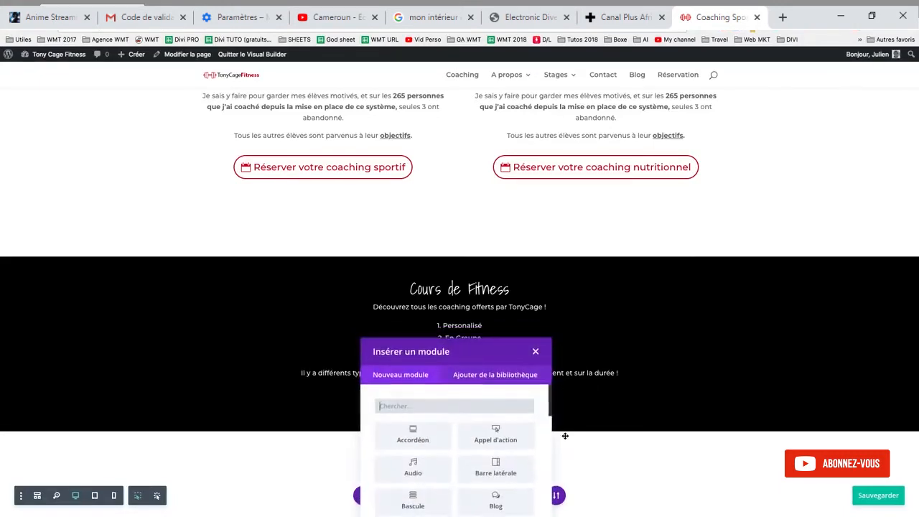
# - Insert a text module in the new row and fill it with the "Mes élèves" heading and its paragraphs about trained athletes
pyautogui.scroll(-3, 472, 397)
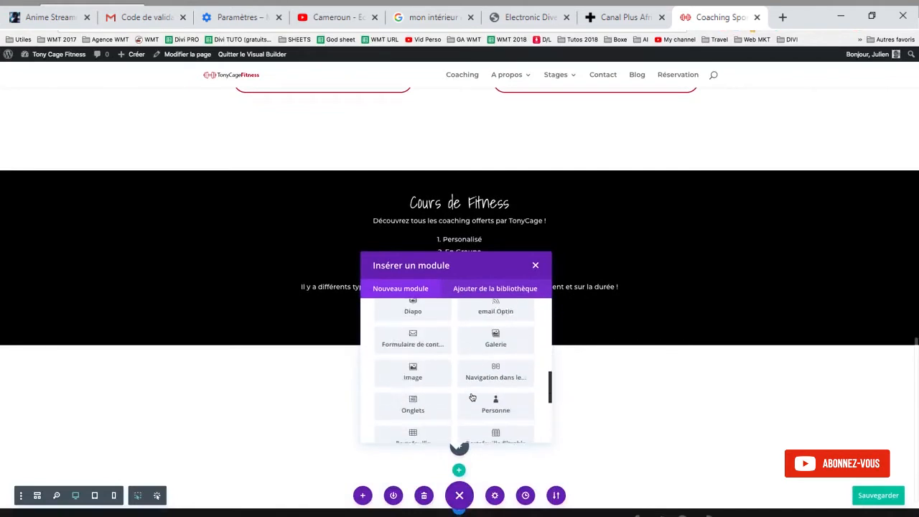
pyautogui.scroll(-5, 472, 397)
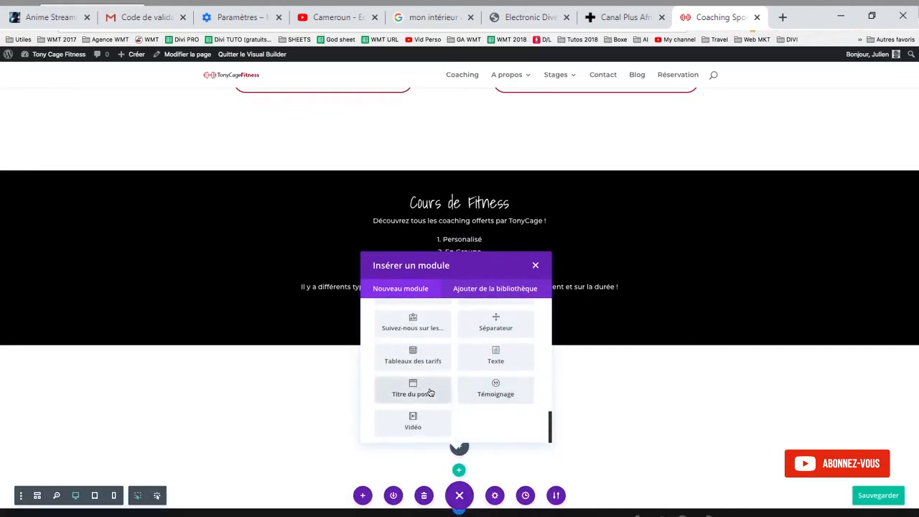
pyautogui.click(497, 354)
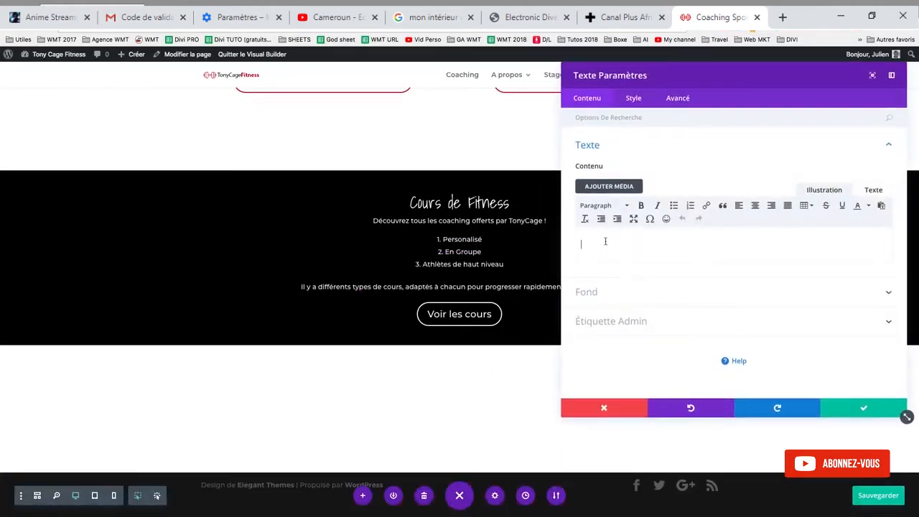
pyautogui.write("Mes élèves Déjà plus de 265 sportifs entraînés Il y a eu 15 Athlètes de haut niveau qui ont gagné des médailles d'or. 150 débutants qui sont devenus des pro. De plus, 80 sportifs ont atteint des performances d'exceptions grâce au coaching de Tony Cage ! Ce qui compte c'est la qualité de votre formation et l'augmentation de performance visible.")
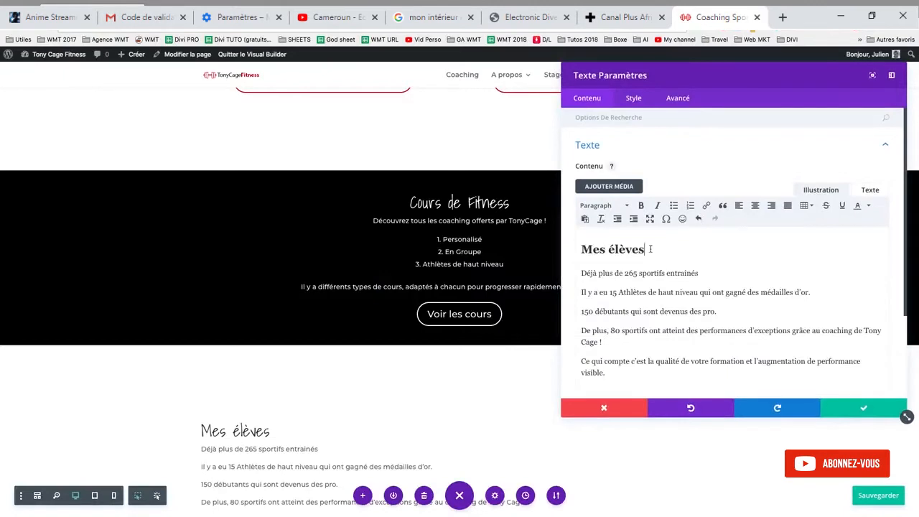
# - Centre the text of the "Mes élèves" module through its style settings and apply the module settings
pyautogui.moveTo(650, 248); pyautogui.dragTo(576, 247)
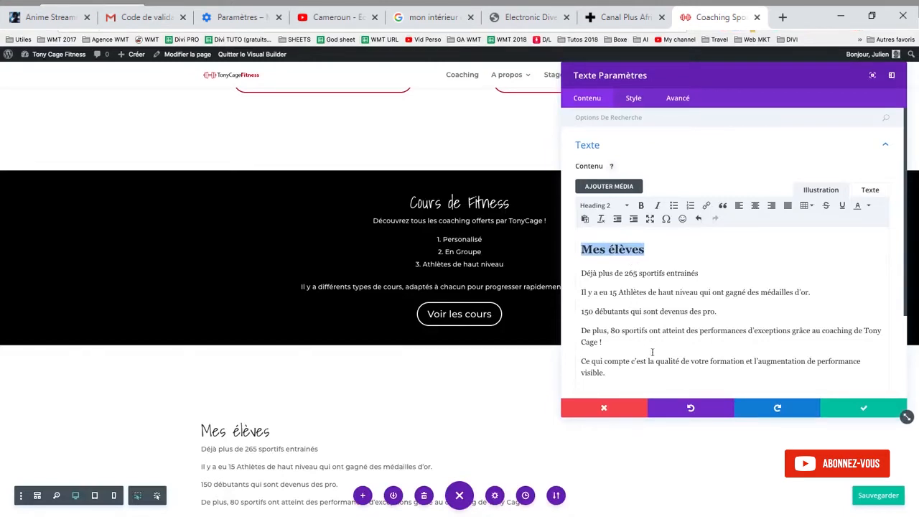
pyautogui.moveTo(642, 377); pyautogui.dragTo(710, 213)
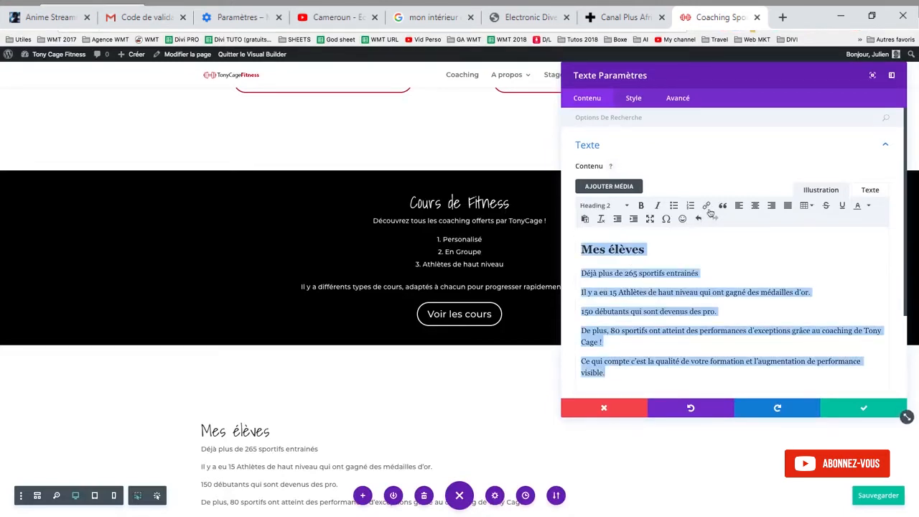
pyautogui.click(634, 99)
pyautogui.click(636, 151)
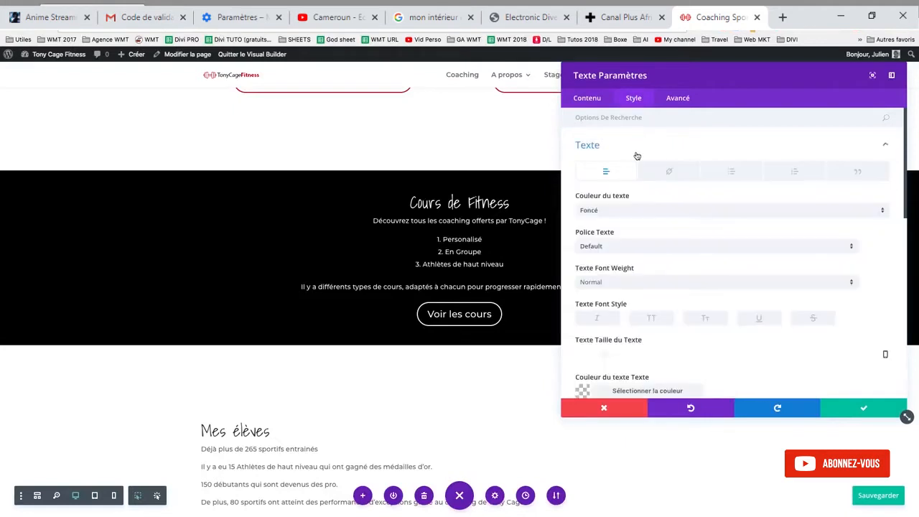
pyautogui.scroll(-10, 694, 180)
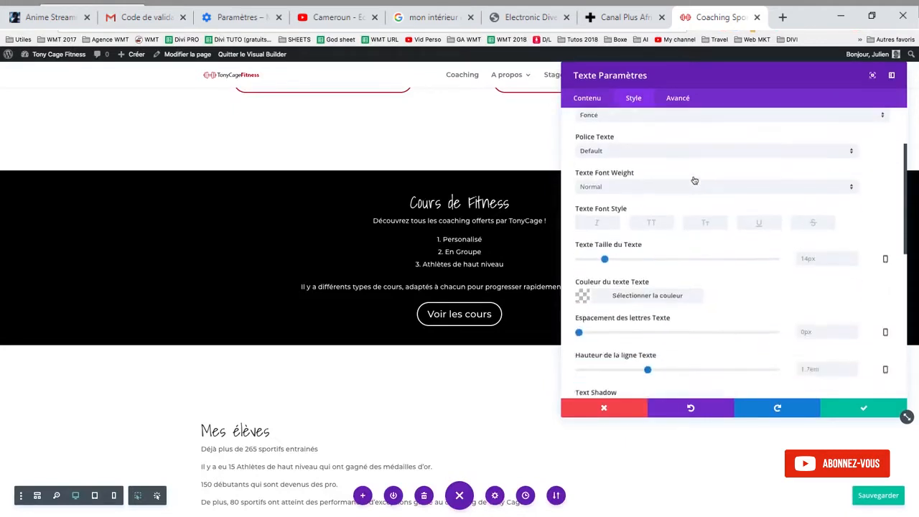
pyautogui.click(680, 216)
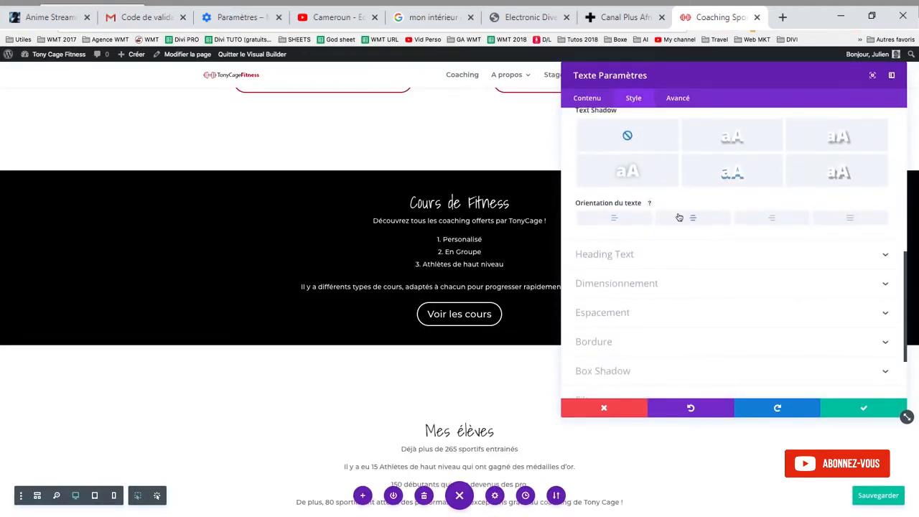
pyautogui.scroll(-2, 544, 350)
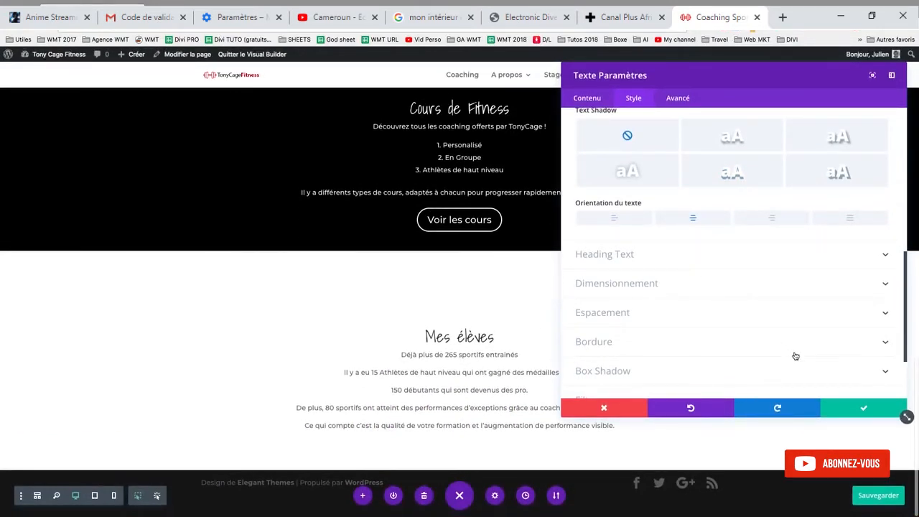
pyautogui.click(849, 408)
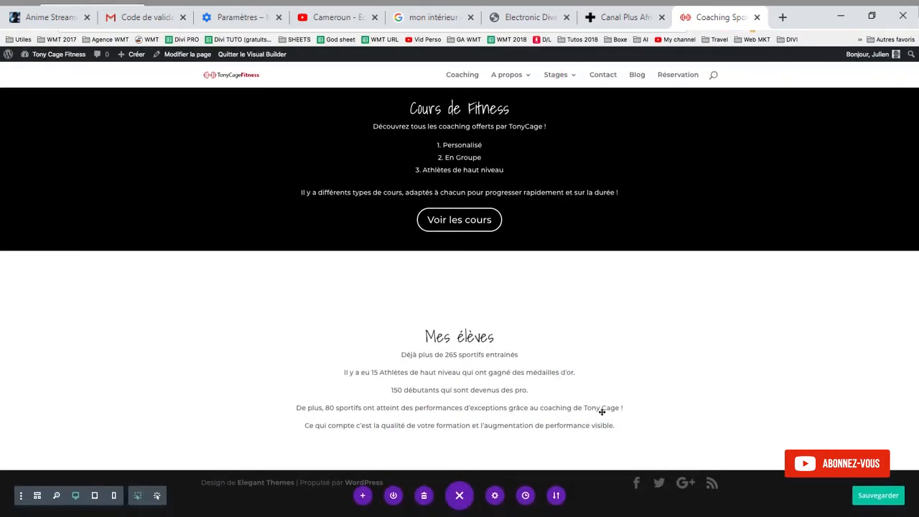
# - Insert an image module directly below the "Mes élèves" text
pyautogui.click(460, 416)
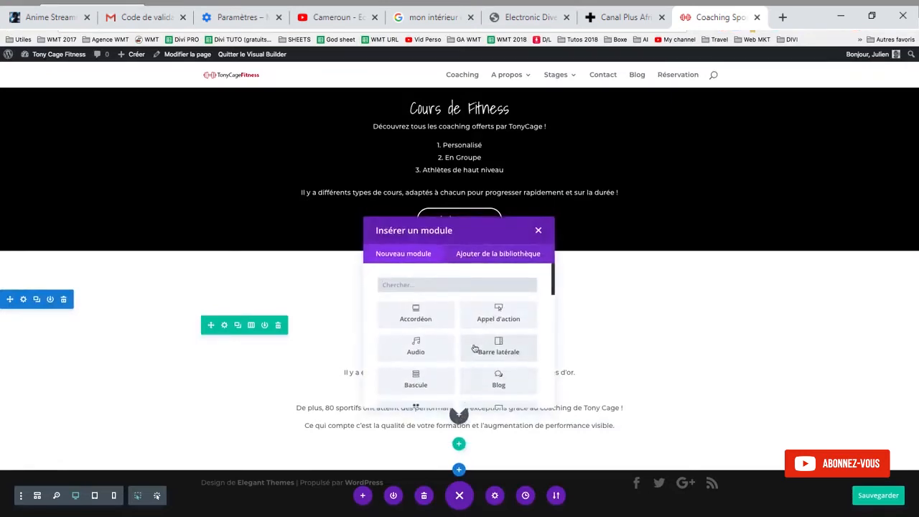
pyautogui.scroll(-1, 479, 332)
pyautogui.scroll(-6, 479, 332)
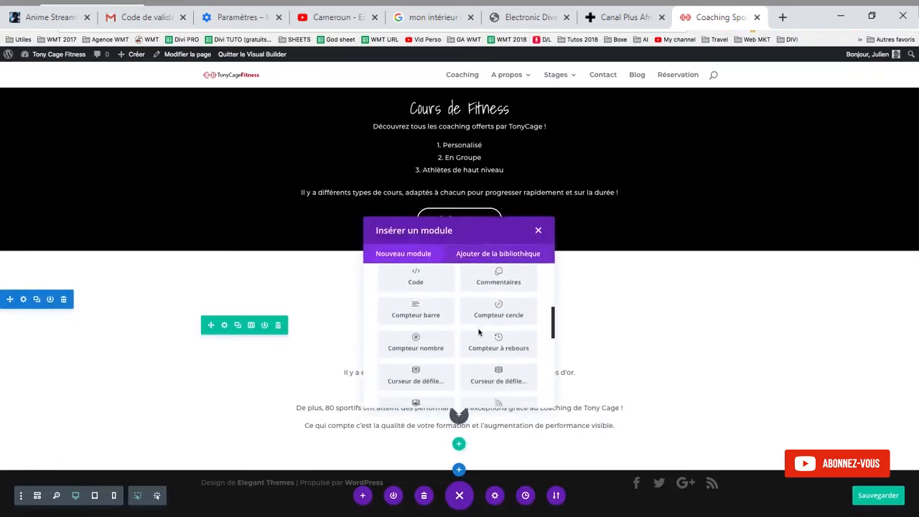
pyautogui.scroll(-1, 478, 332)
pyautogui.click(416, 334)
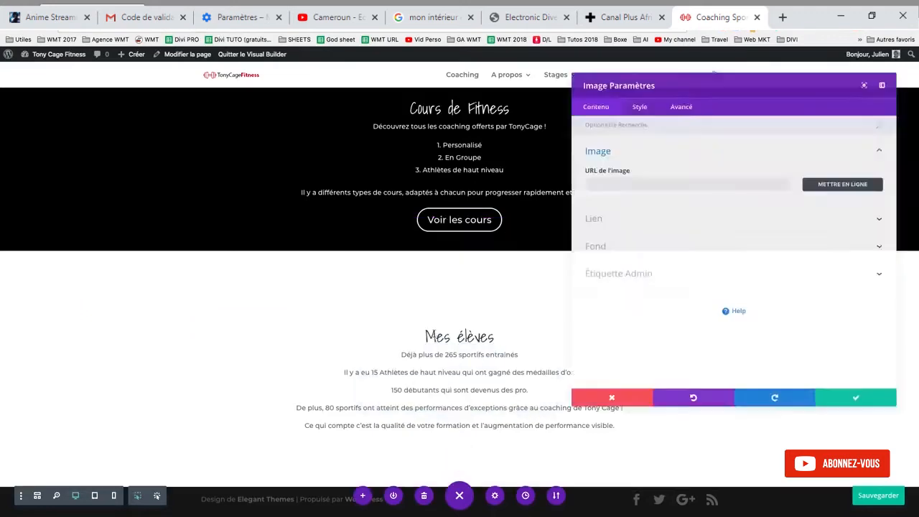
# - Load élèves-v2.png from the media library into the new image module below the "Mes élèves" text
pyautogui.click(817, 185)
pyautogui.scroll(-10, 335, 304)
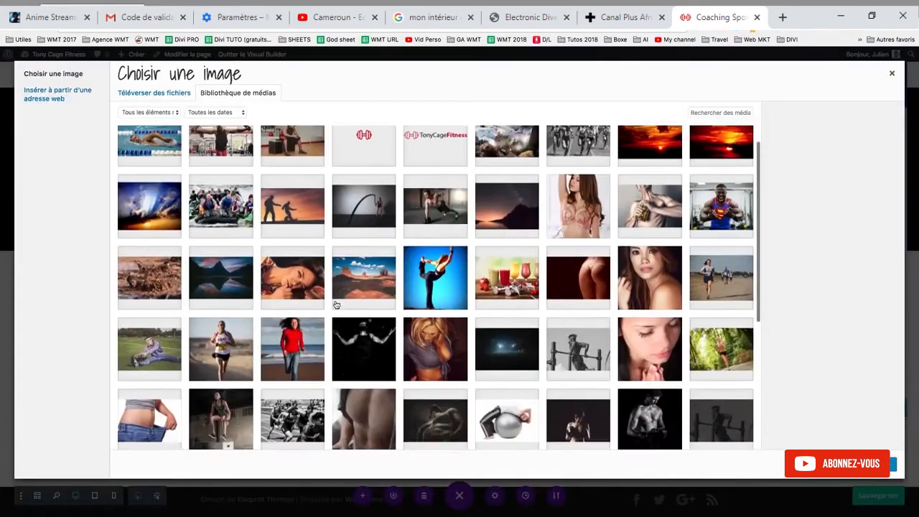
pyautogui.click(421, 324)
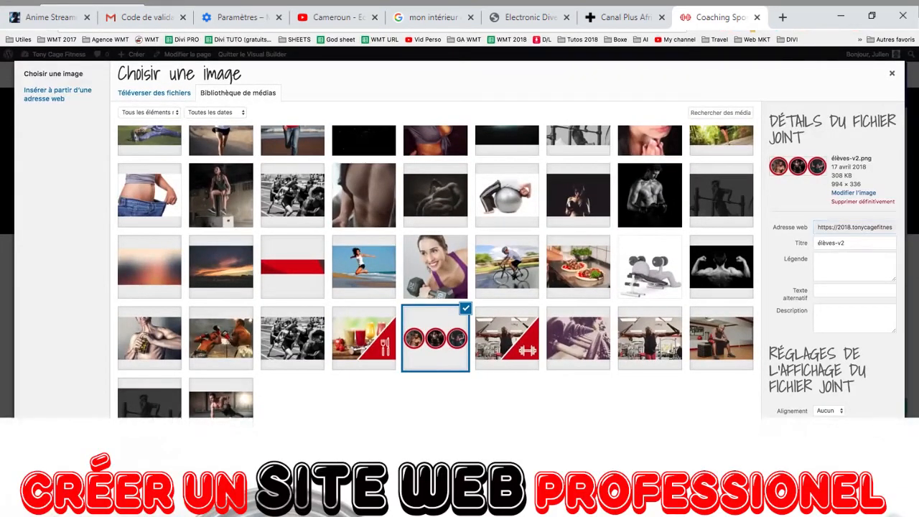
pyautogui.click(864, 478)
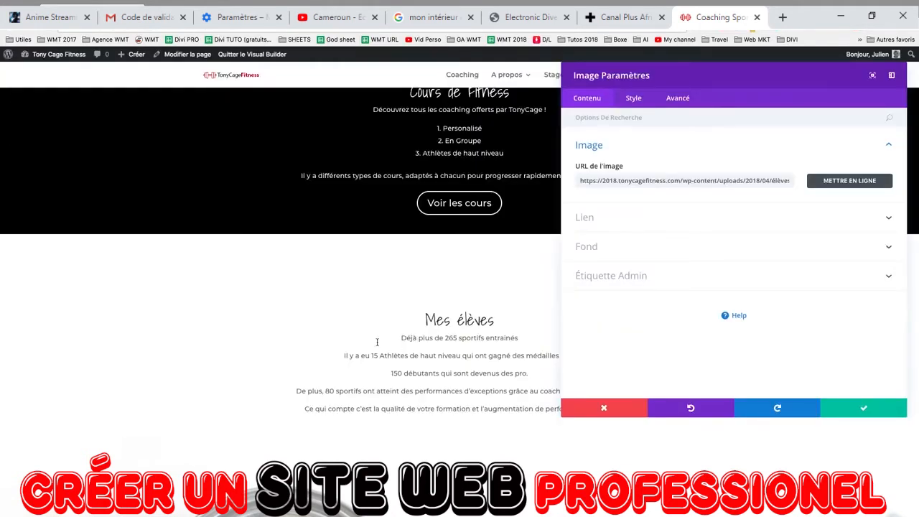
pyautogui.scroll(-2, 377, 342)
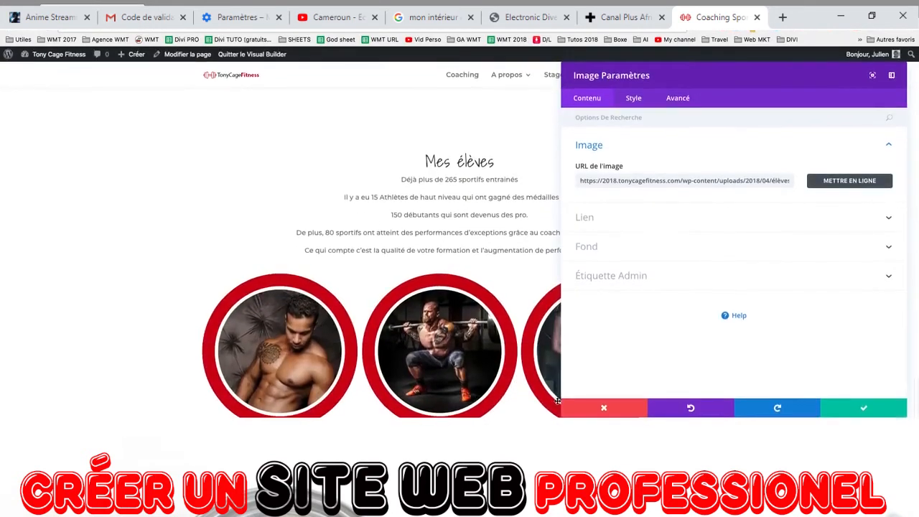
pyautogui.scroll(1, 352, 275)
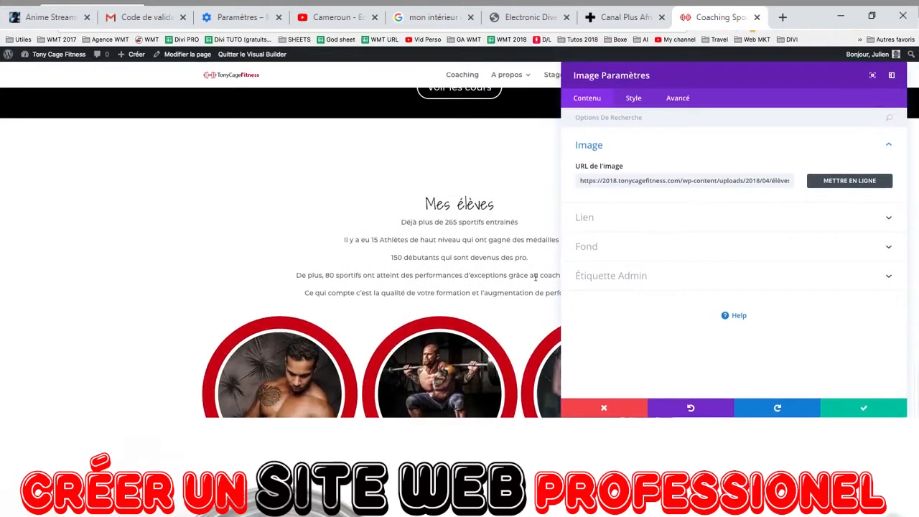
# - Set the students image's width to 77% and centre the module's alignment
pyautogui.click(633, 98)
pyautogui.click(663, 181)
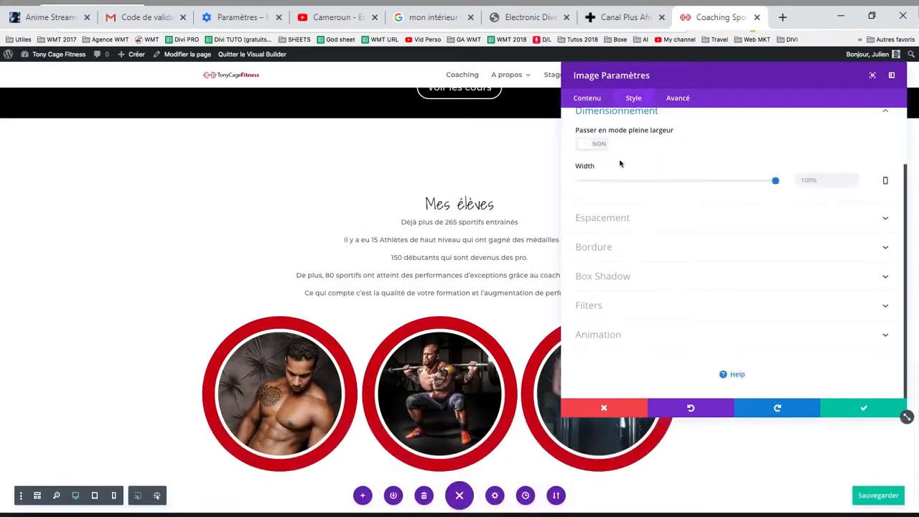
pyautogui.moveTo(774, 181); pyautogui.dragTo(720, 181)
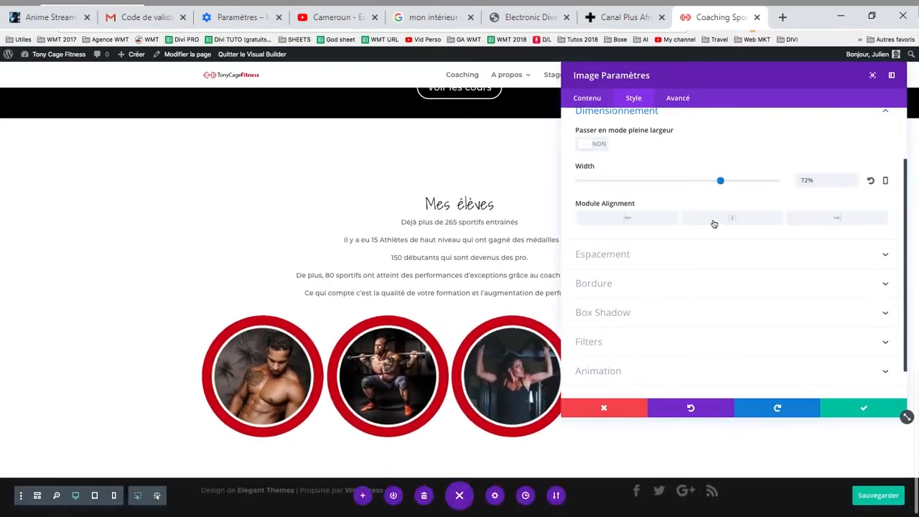
pyautogui.click(714, 224)
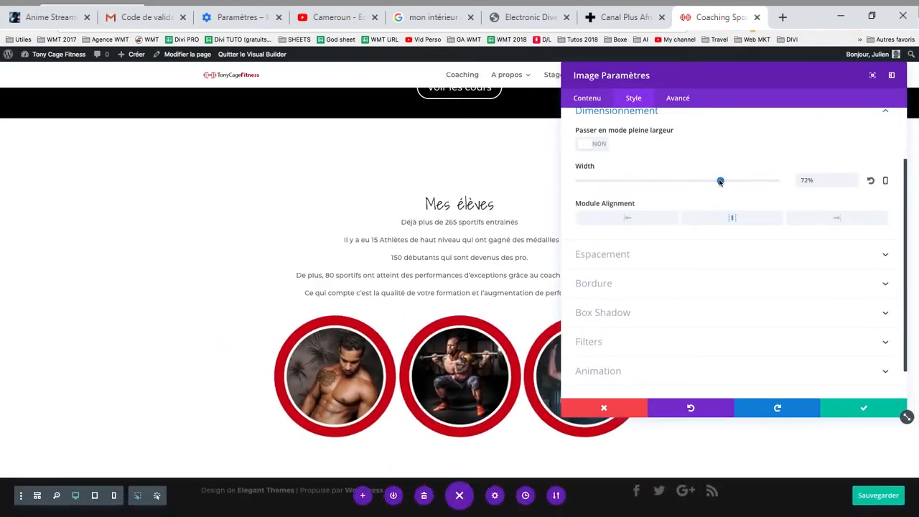
pyautogui.moveTo(720, 181); pyautogui.dragTo(731, 181)
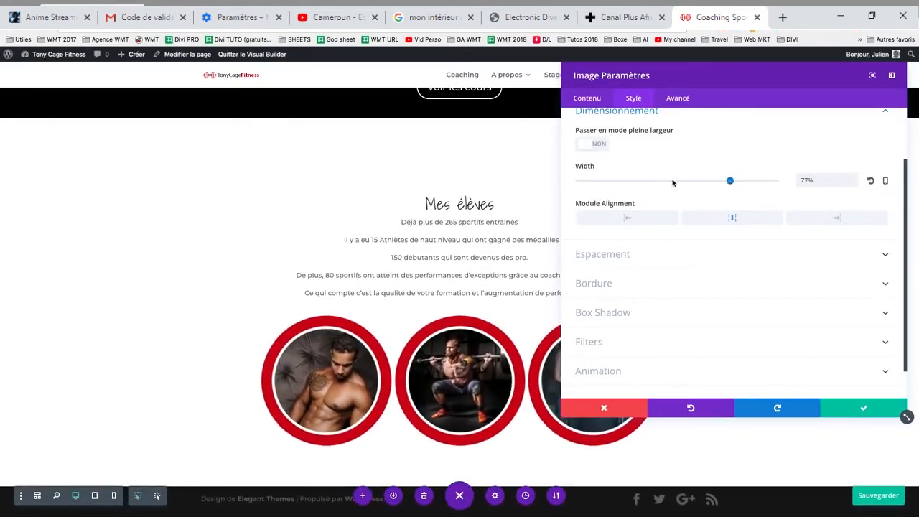
# - Set the students image's top inner margin to 20px and apply the module settings
pyautogui.scroll(1, 673, 183)
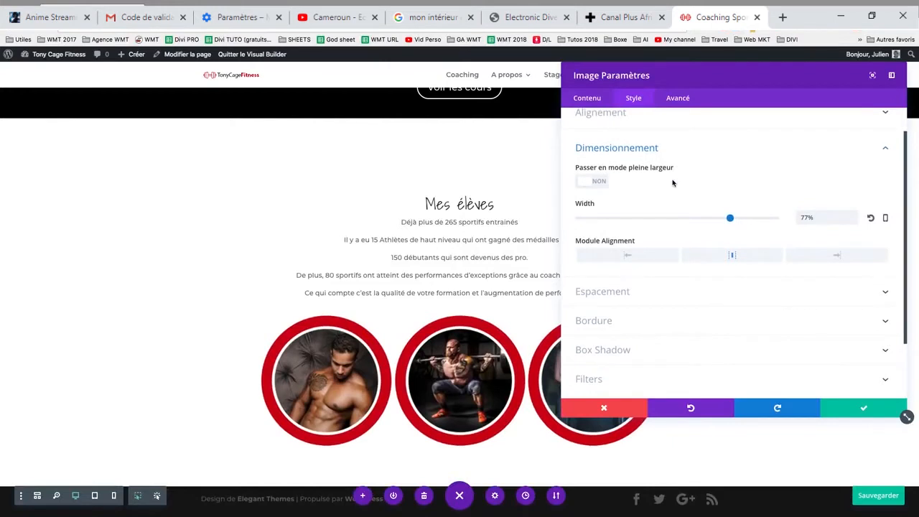
pyautogui.scroll(-3, 664, 197)
pyautogui.click(611, 224)
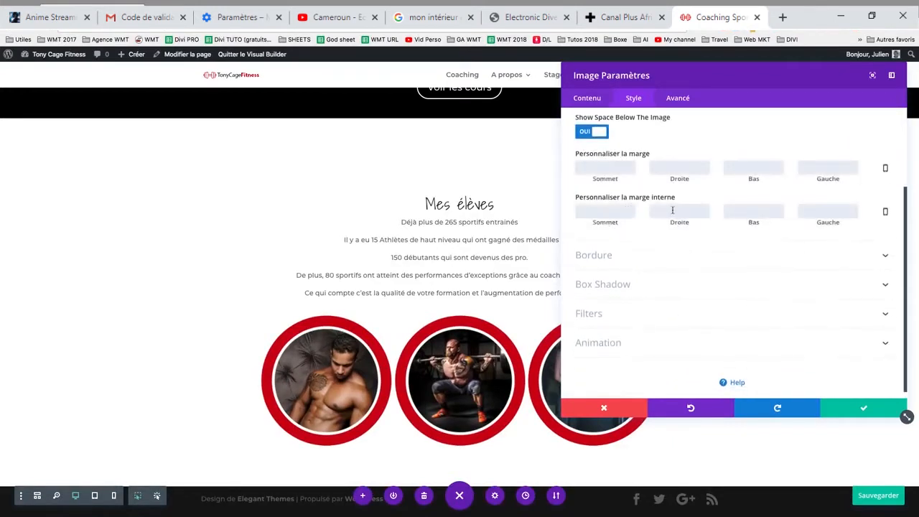
pyautogui.click(617, 211)
pyautogui.write('50')
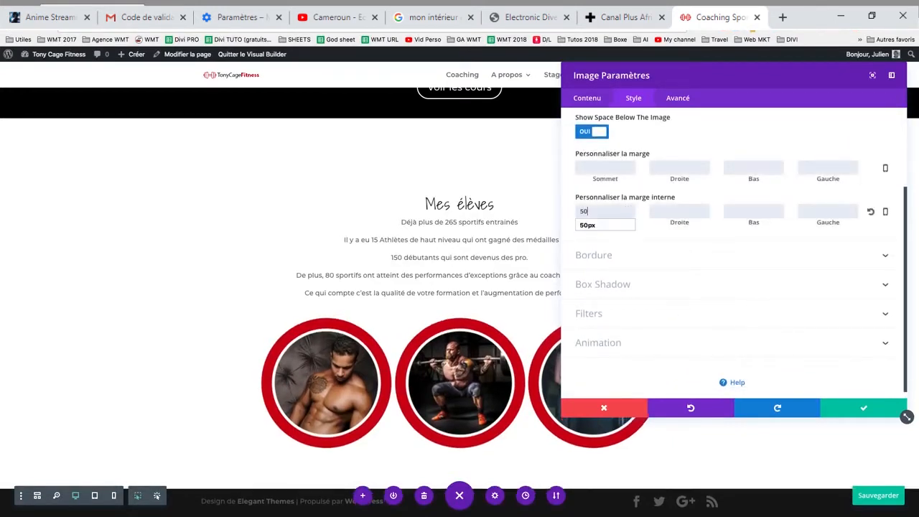
pyautogui.press('BackSpace')
pyautogui.press('BackSpace')
pyautogui.write('20')
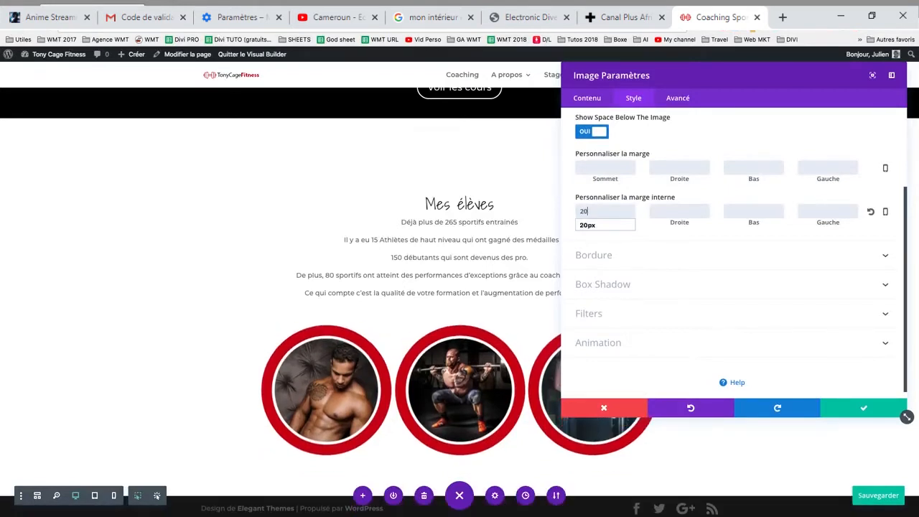
pyautogui.click(846, 406)
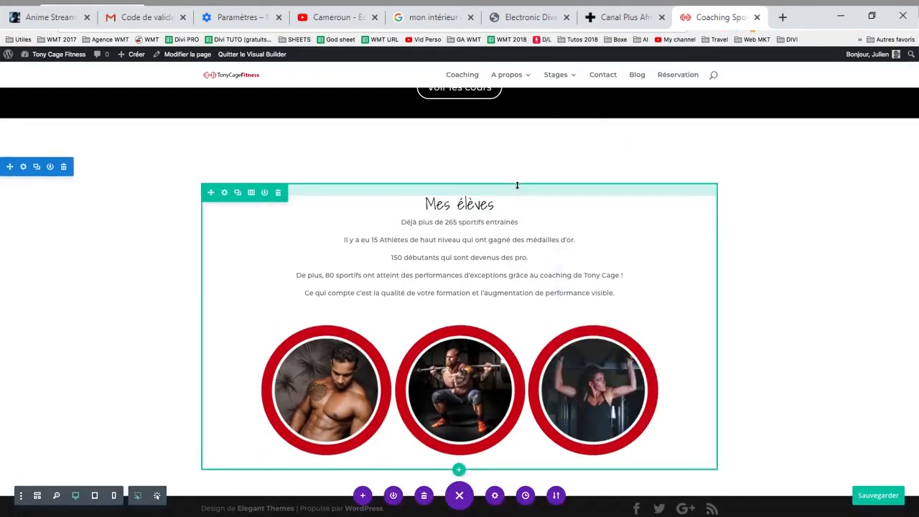
# - Give the "Mes élèves" section a top divider in the two-tone slanted style and flip it horizontally
pyautogui.scroll(1, 517, 186)
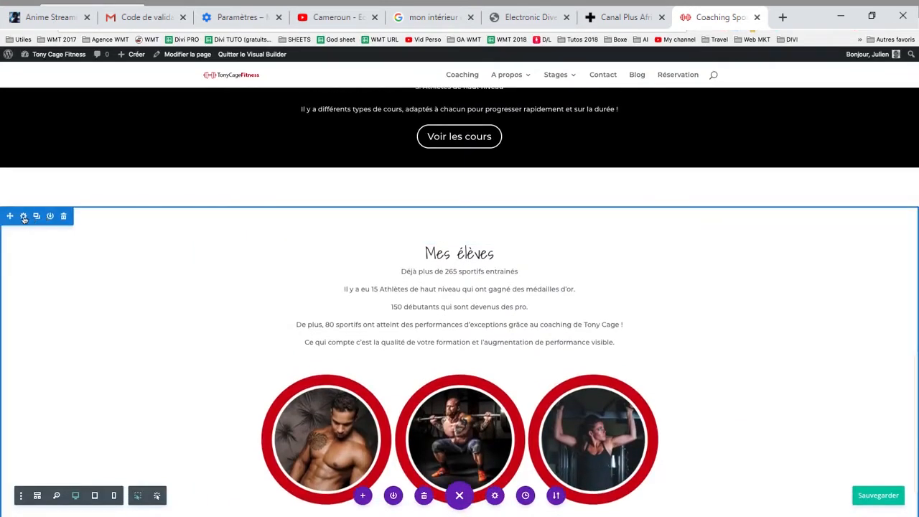
pyautogui.click(24, 217)
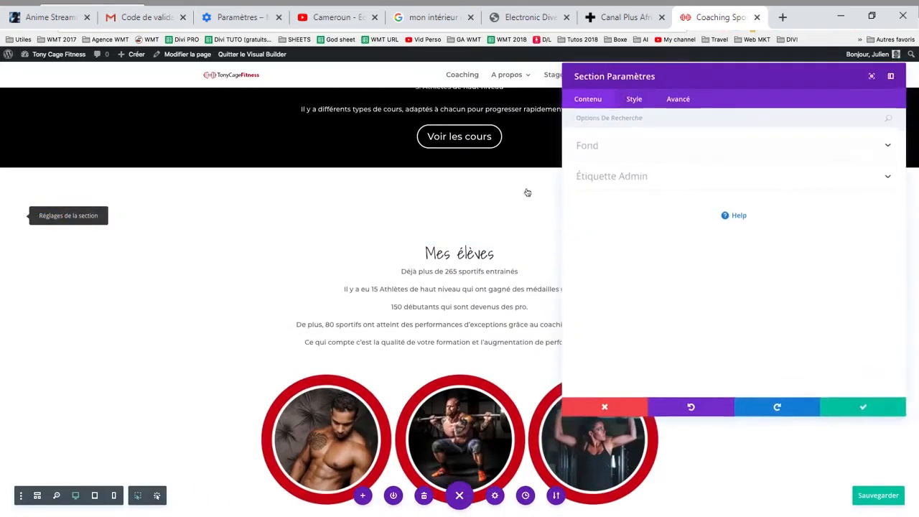
pyautogui.click(635, 101)
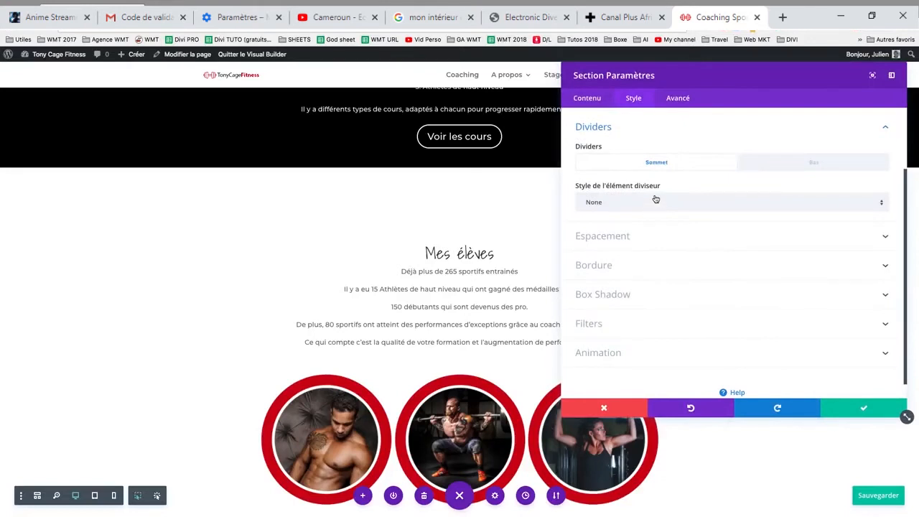
pyautogui.click(615, 202)
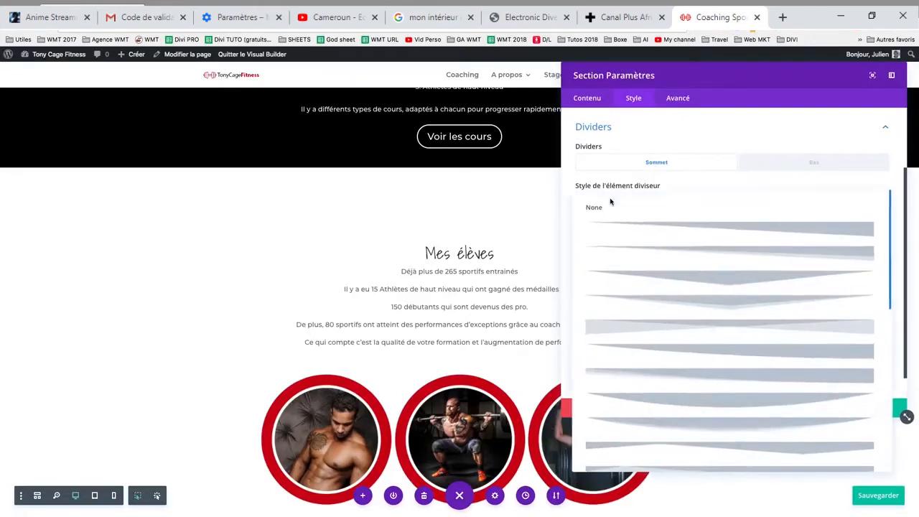
pyautogui.click(667, 223)
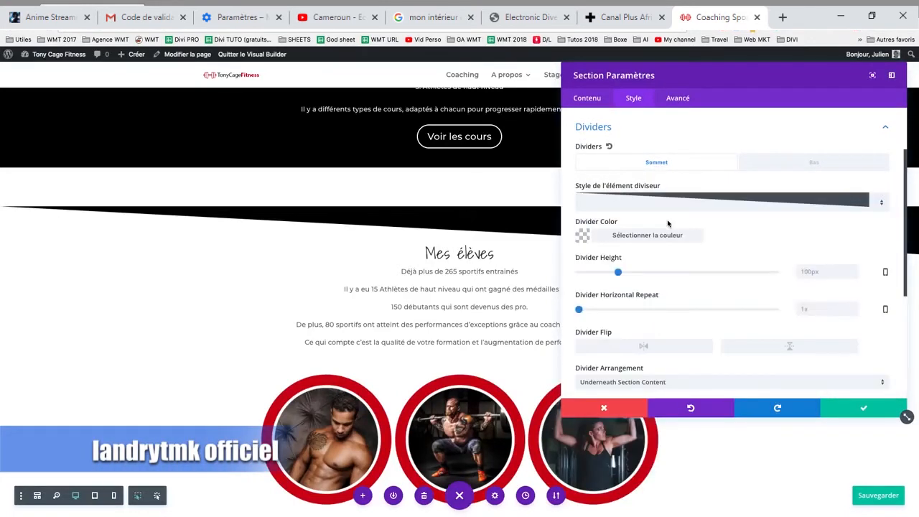
pyautogui.click(672, 208)
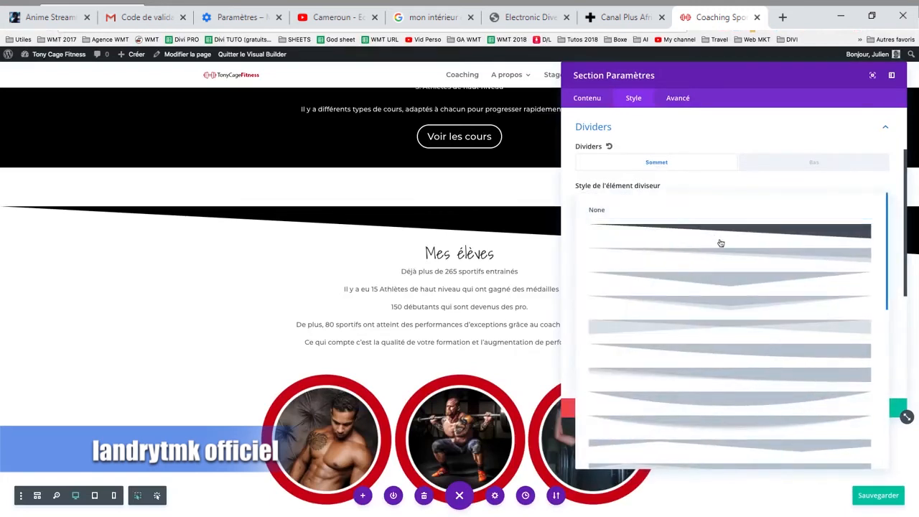
pyautogui.click(720, 243)
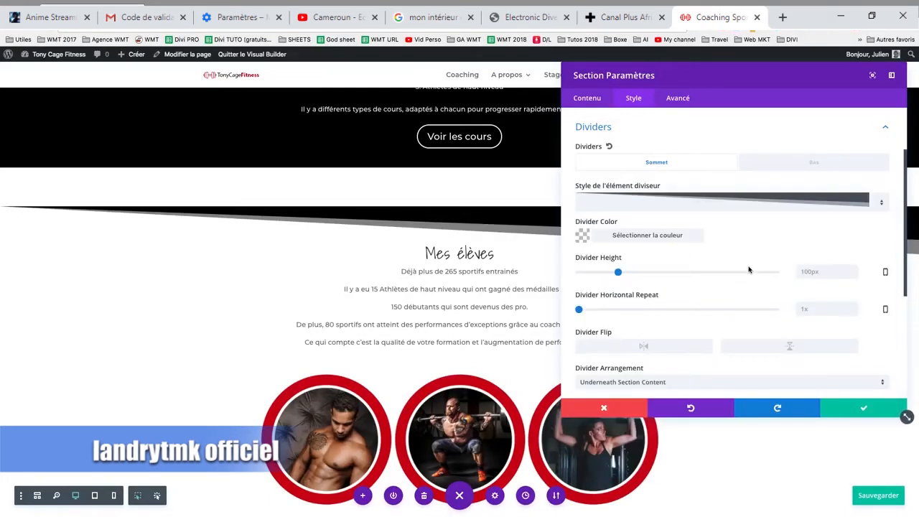
pyautogui.scroll(-1, 746, 269)
pyautogui.click(644, 314)
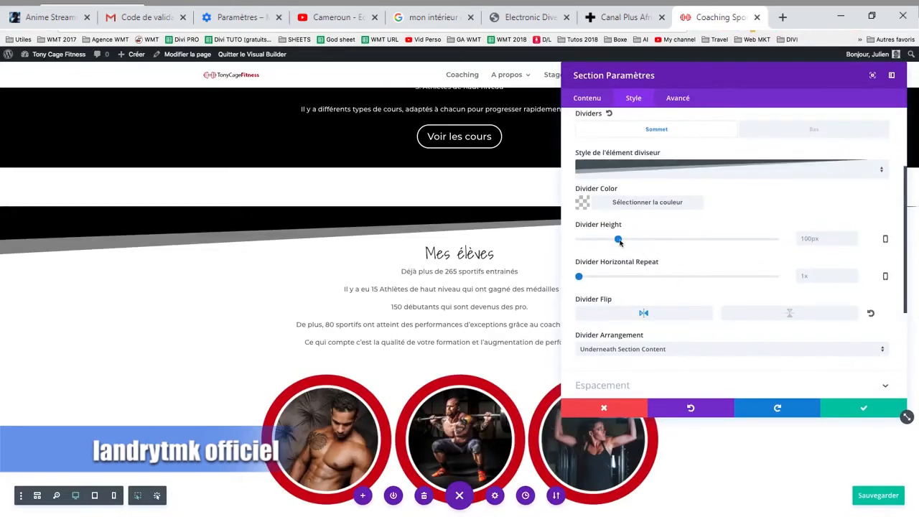
# - Set the top divider's height to 153px and its arrangement to On Top Of Section Content, and apply the section settings
pyautogui.moveTo(619, 242); pyautogui.dragTo(654, 239)
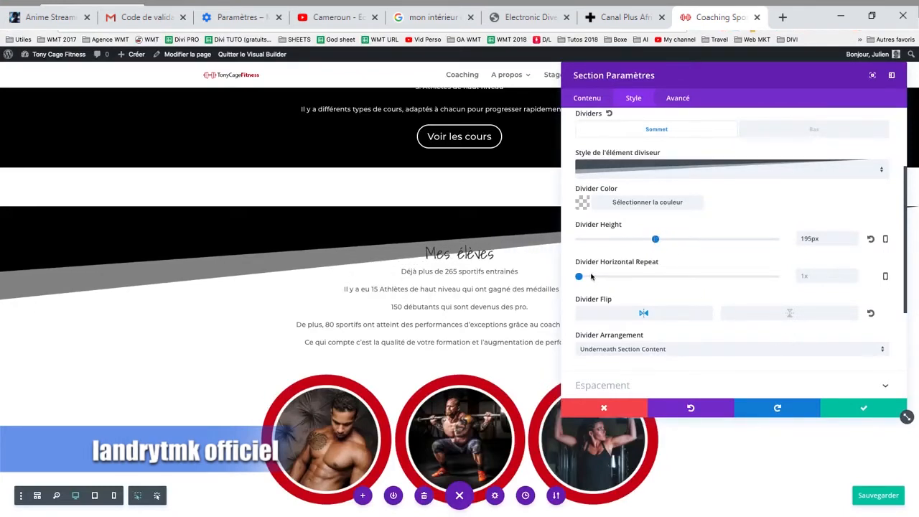
pyautogui.moveTo(579, 277)
pyautogui.mouseDown()
pyautogui.moveTo(609, 278)
pyautogui.moveTo(573, 277)
pyautogui.mouseUp()
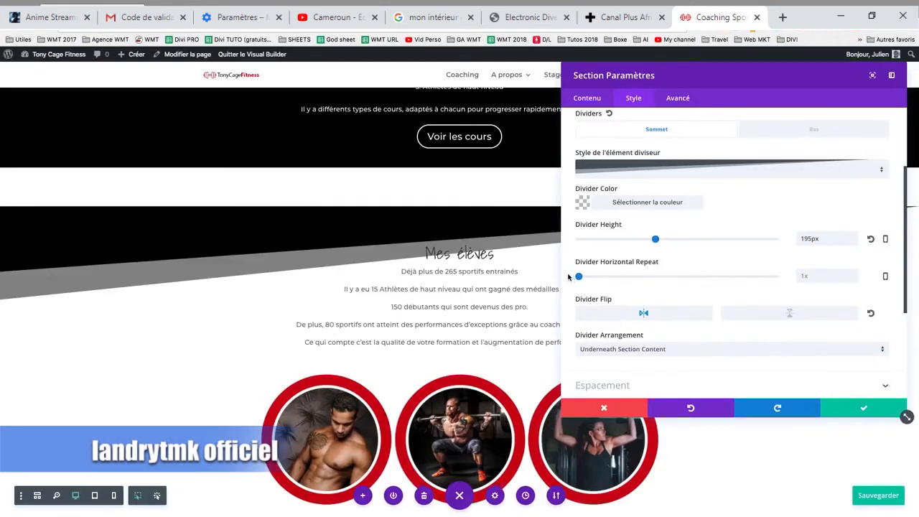
pyautogui.click(733, 347)
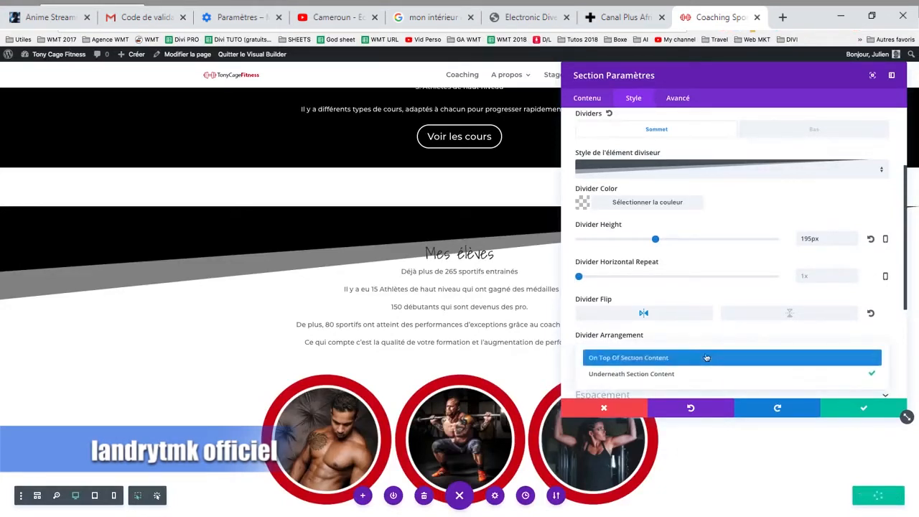
pyautogui.click(702, 357)
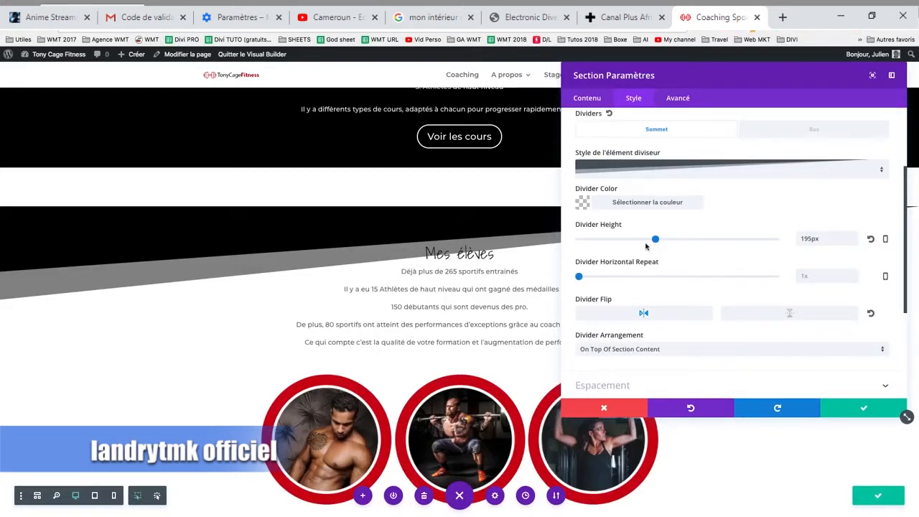
pyautogui.moveTo(652, 244); pyautogui.dragTo(695, 254)
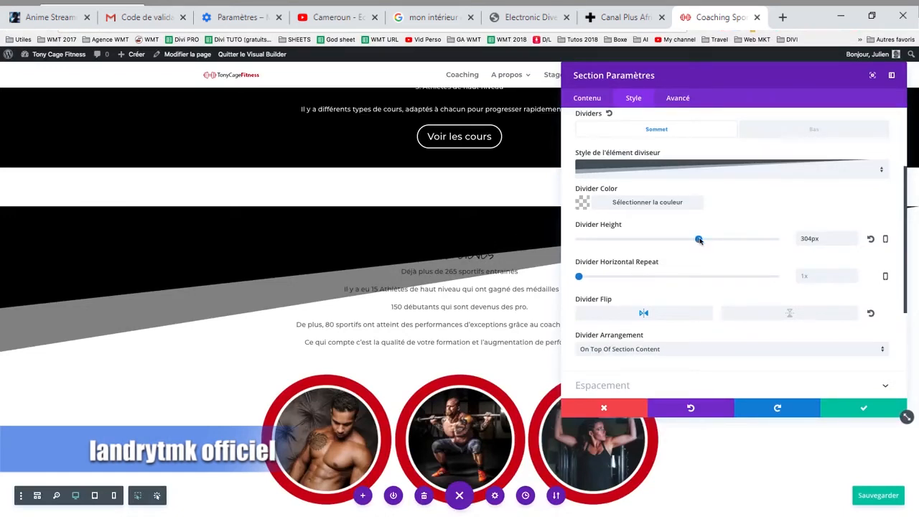
pyautogui.moveTo(699, 239); pyautogui.dragTo(640, 239)
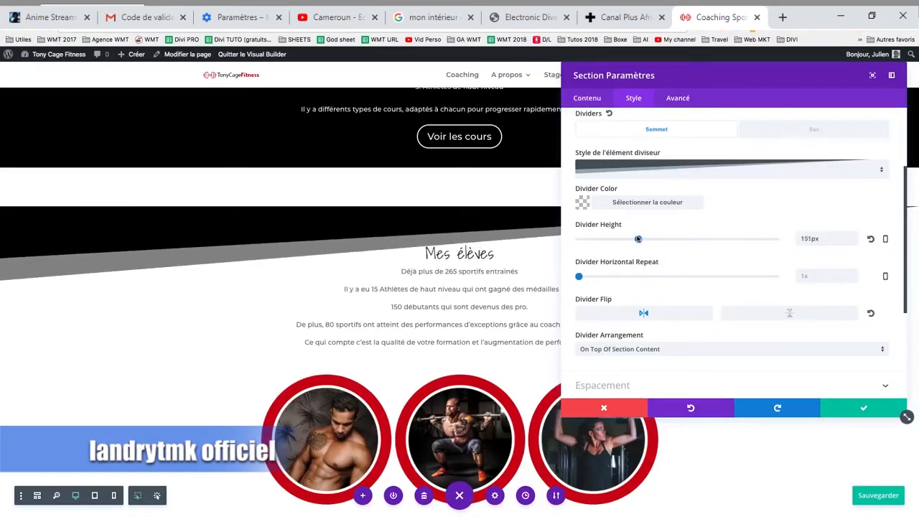
pyautogui.click(642, 351)
pyautogui.click(639, 355)
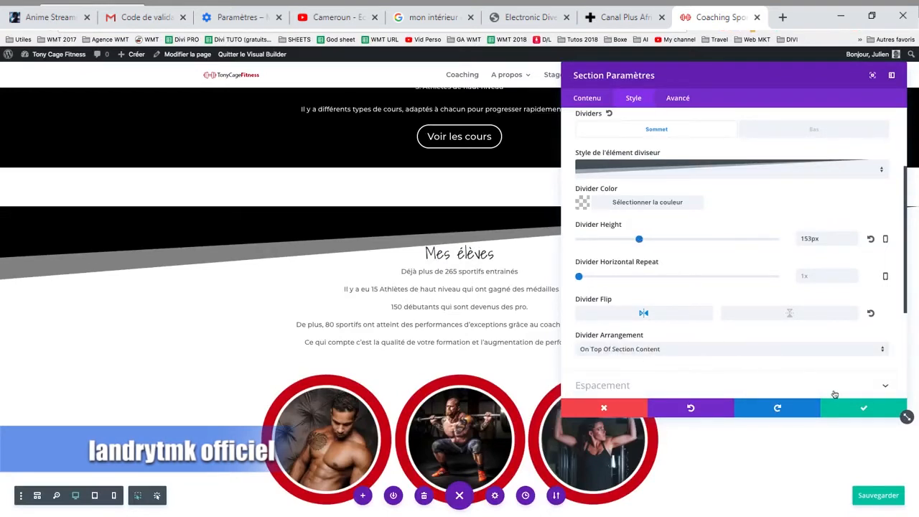
pyautogui.click(862, 407)
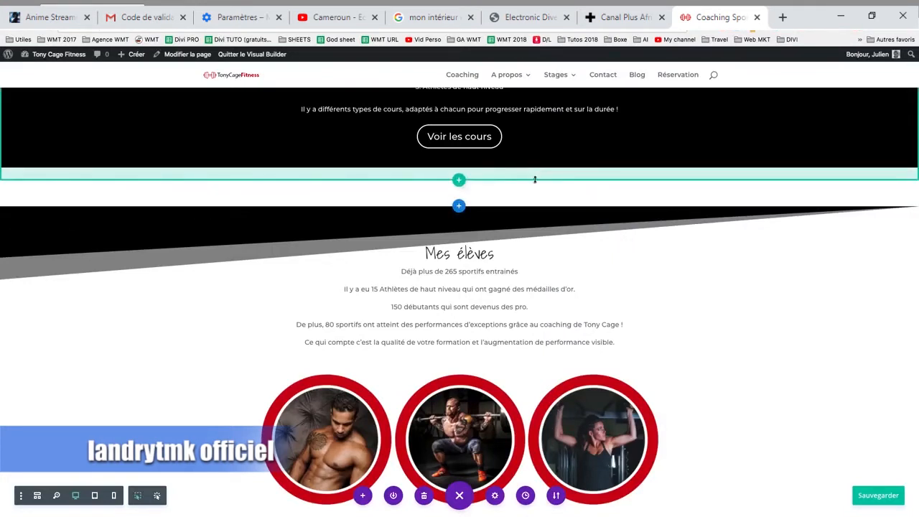
# - Remove the bottom spacing of the "Cours de Fitness" row and section, and slightly increase the "Mes élèves" section's top padding
pyautogui.moveTo(525, 172); pyautogui.dragTo(521, 152)
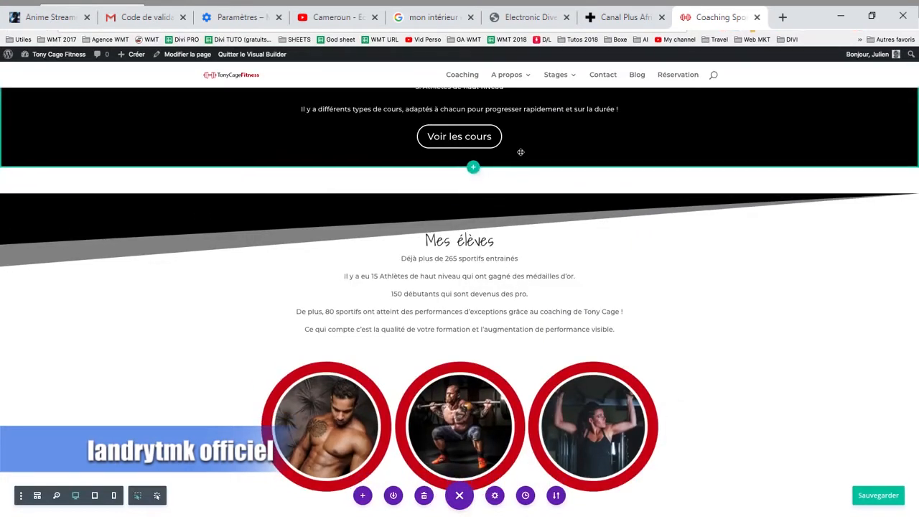
pyautogui.moveTo(525, 193); pyautogui.dragTo(529, 158)
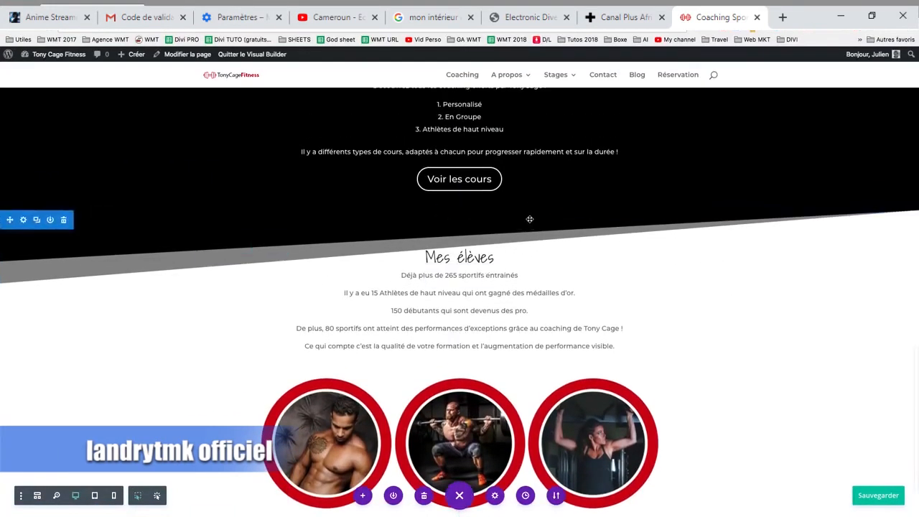
pyautogui.moveTo(533, 213); pyautogui.dragTo(533, 223)
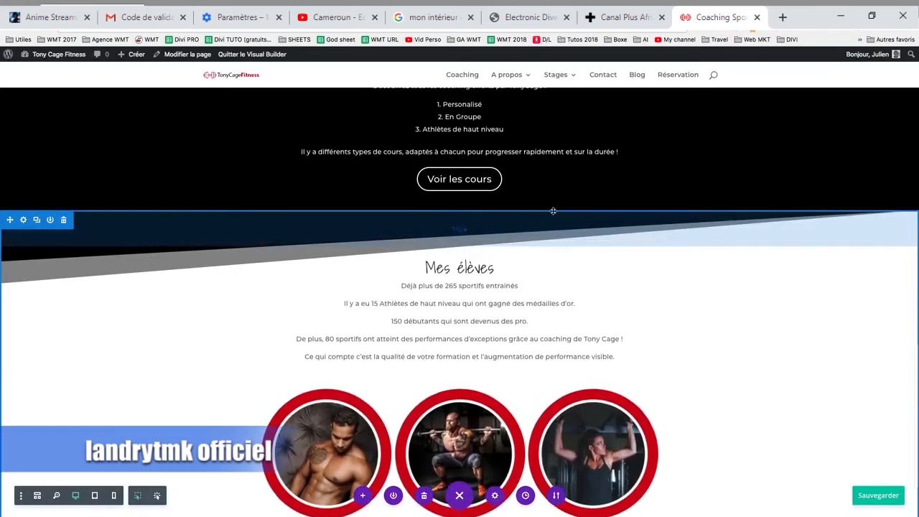
pyautogui.scroll(2, 696, 169)
pyautogui.scroll(1, 696, 169)
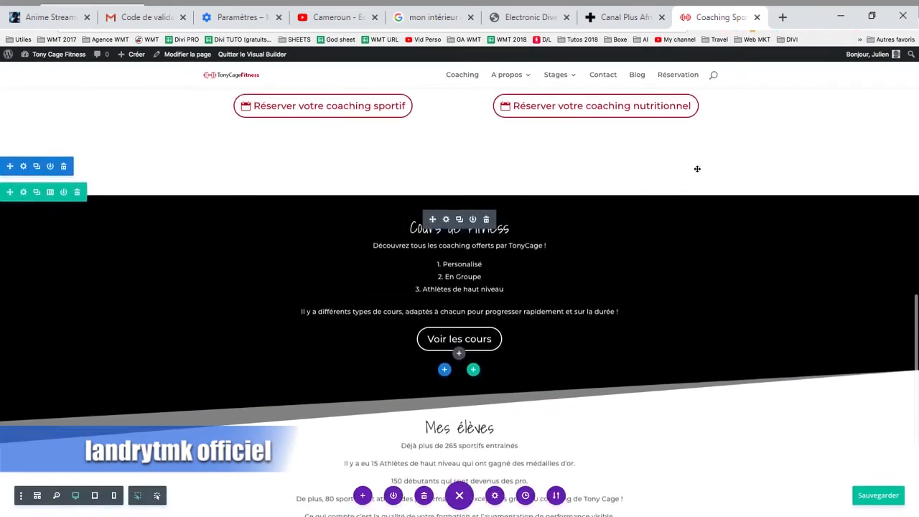
pyautogui.scroll(-3, 696, 187)
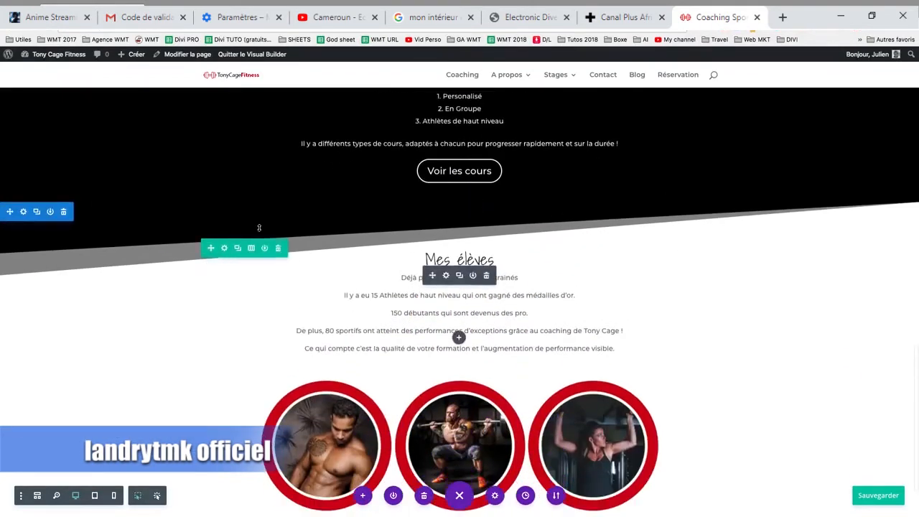
# - Slightly increase the "Mes élèves" section's top padding and reduce the spacing above the "Cours de Fitness" content
pyautogui.scroll(-2, 646, 187)
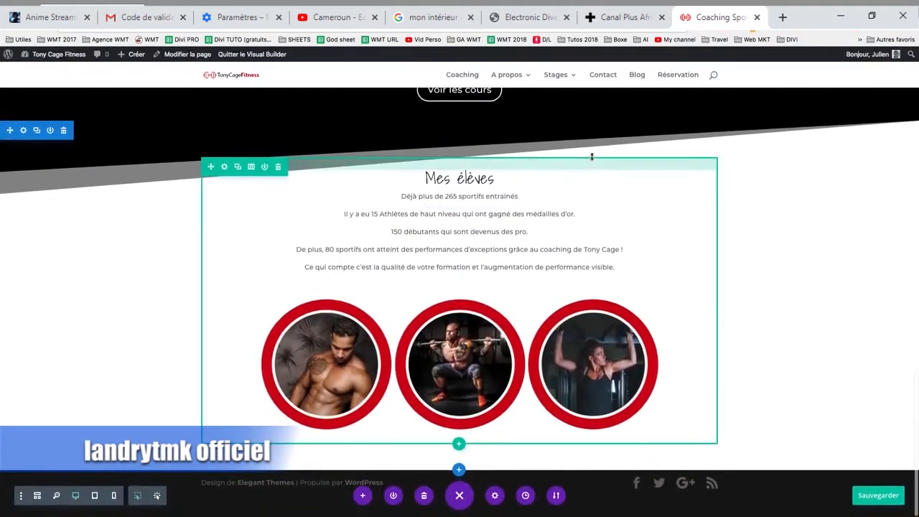
pyautogui.moveTo(592, 151); pyautogui.dragTo(591, 156)
pyautogui.scroll(2, 808, 287)
pyautogui.scroll(5, 808, 311)
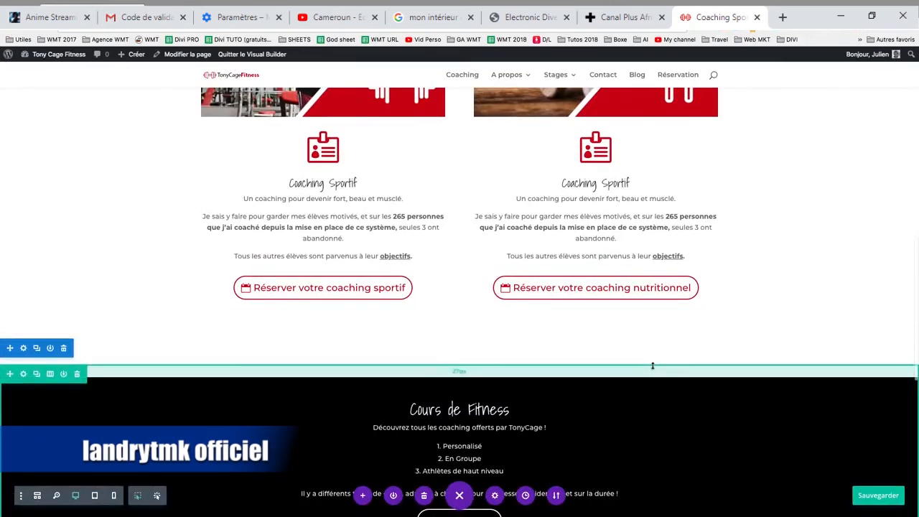
pyautogui.moveTo(655, 360); pyautogui.dragTo(655, 328)
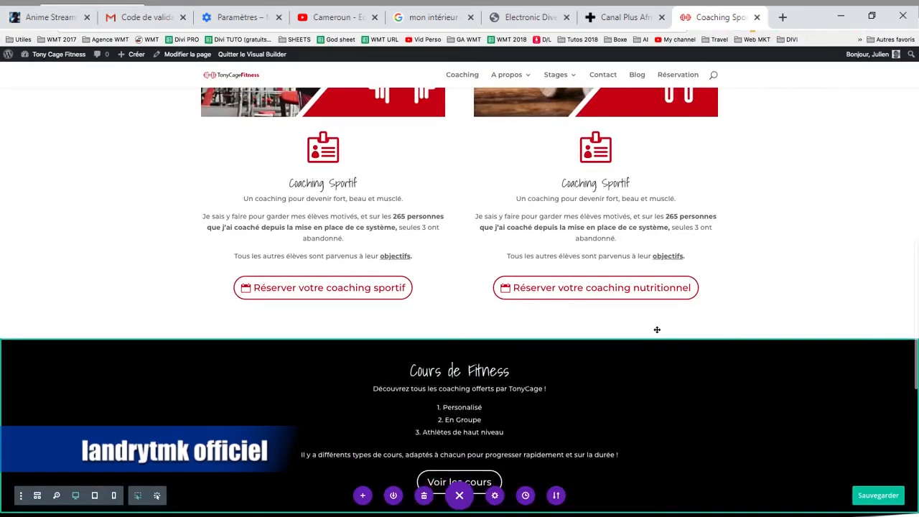
pyautogui.moveTo(568, 333); pyautogui.dragTo(568, 325)
pyautogui.scroll(1, 792, 215)
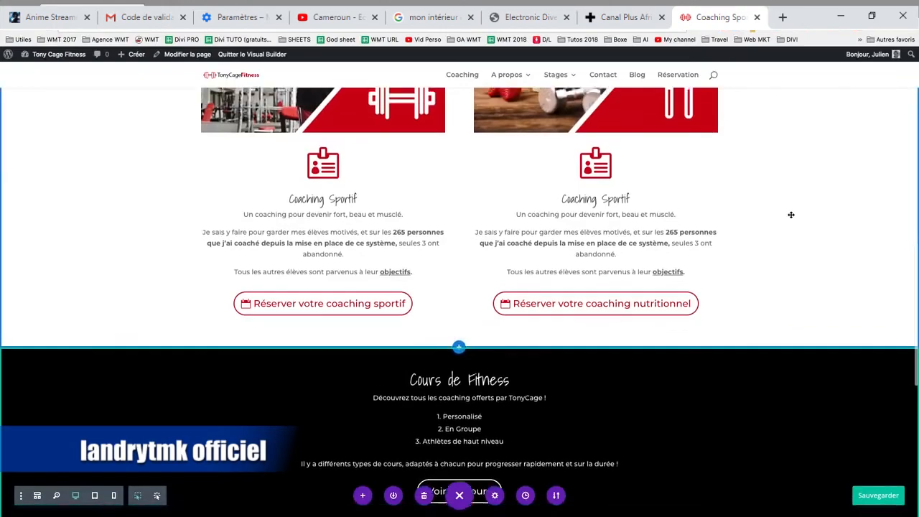
# - Review the adjusted section spacing across the coaching page and save the page
pyautogui.scroll(7, 791, 215)
pyautogui.scroll(-7, 791, 215)
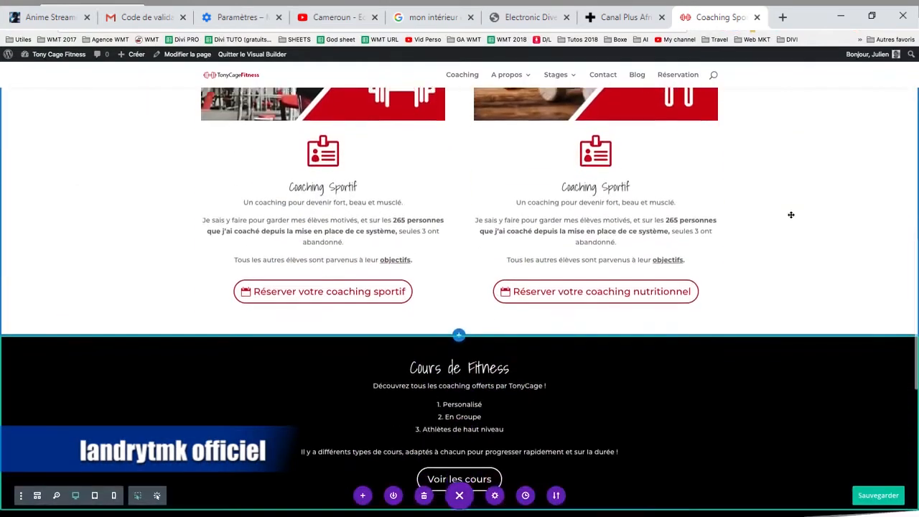
pyautogui.scroll(-7, 792, 215)
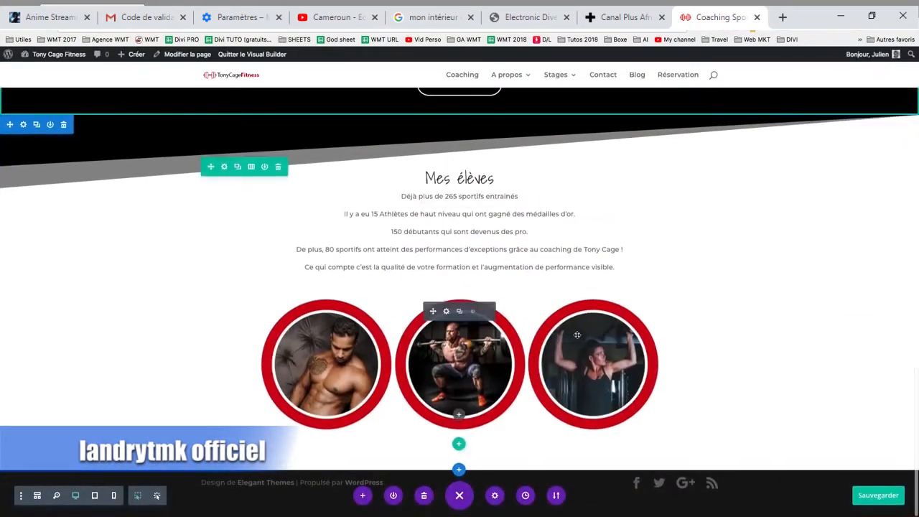
pyautogui.hotkey('ctrl', 's')
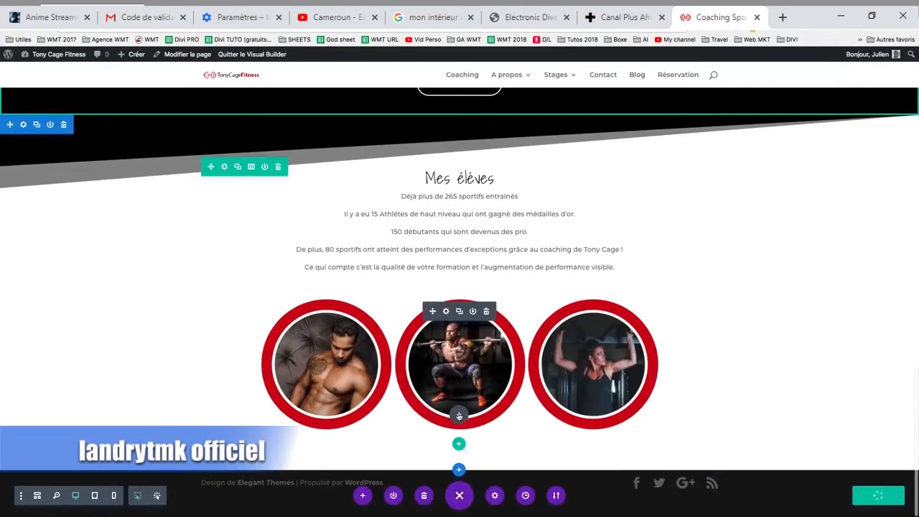
# - Insert a Bouton module below the student images with the text "Voir mes élèves"
pyautogui.click(459, 415)
pyautogui.scroll(-1, 499, 384)
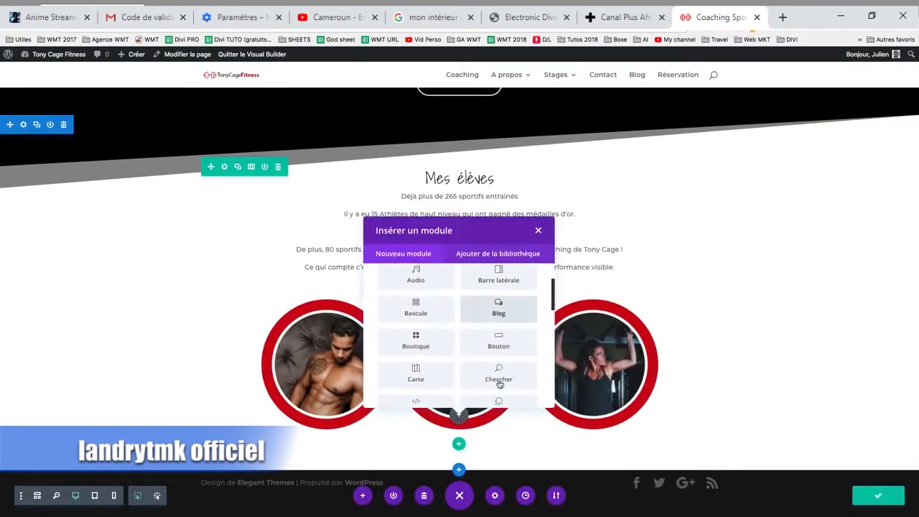
pyautogui.scroll(-3, 500, 384)
pyautogui.scroll(1, 498, 382)
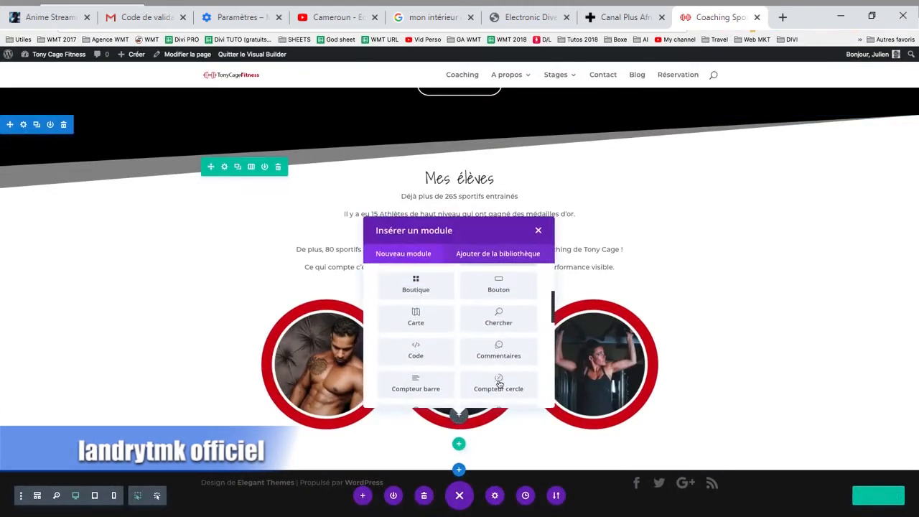
pyautogui.click(498, 286)
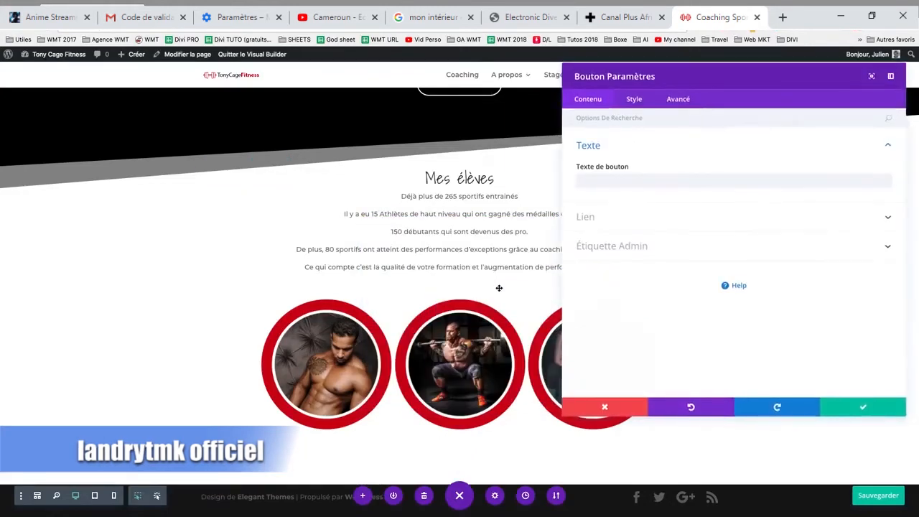
pyautogui.click(648, 180)
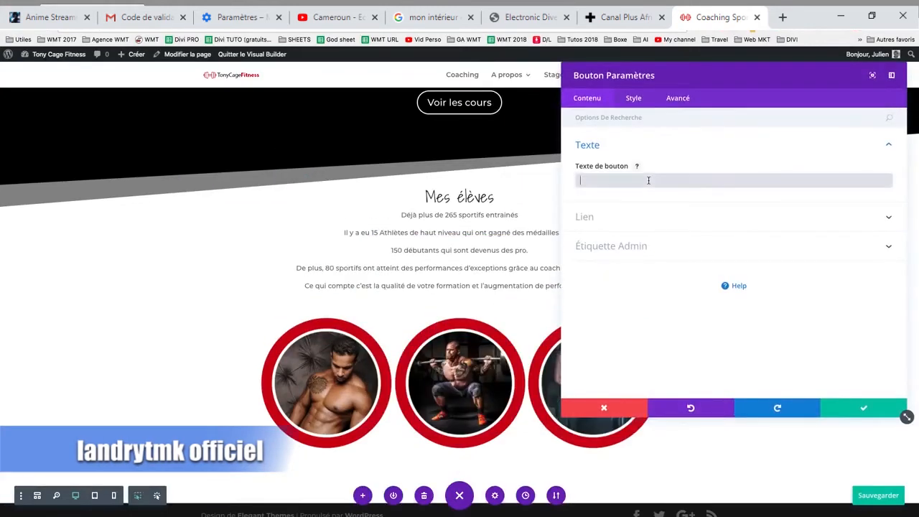
pyautogui.write('Voir')
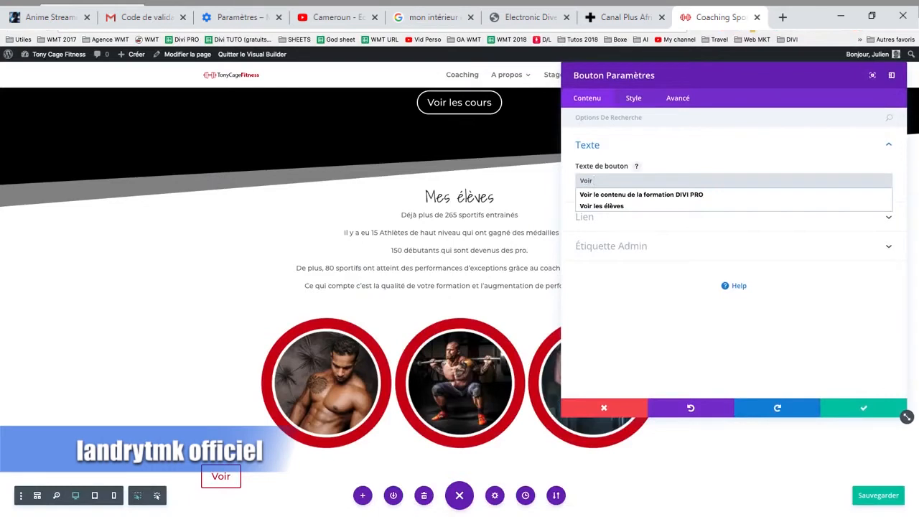
pyautogui.write(' mes él')
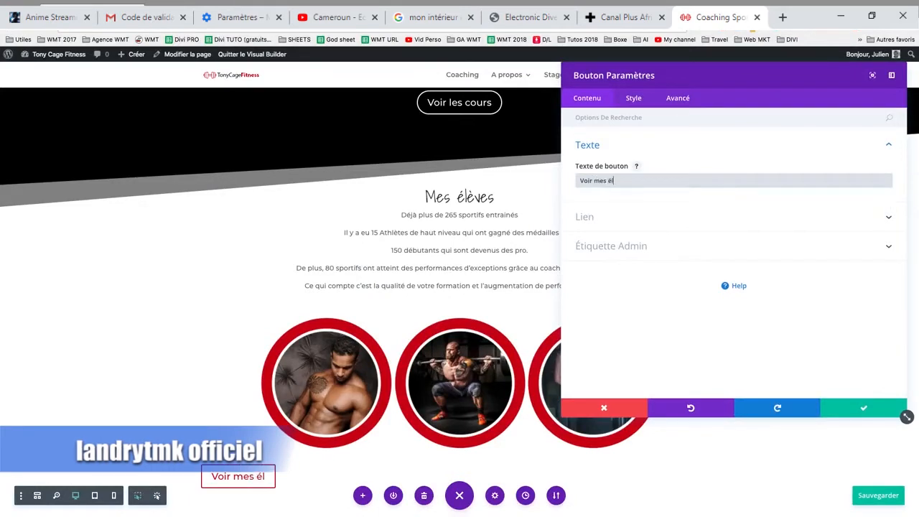
pyautogui.write('èves')
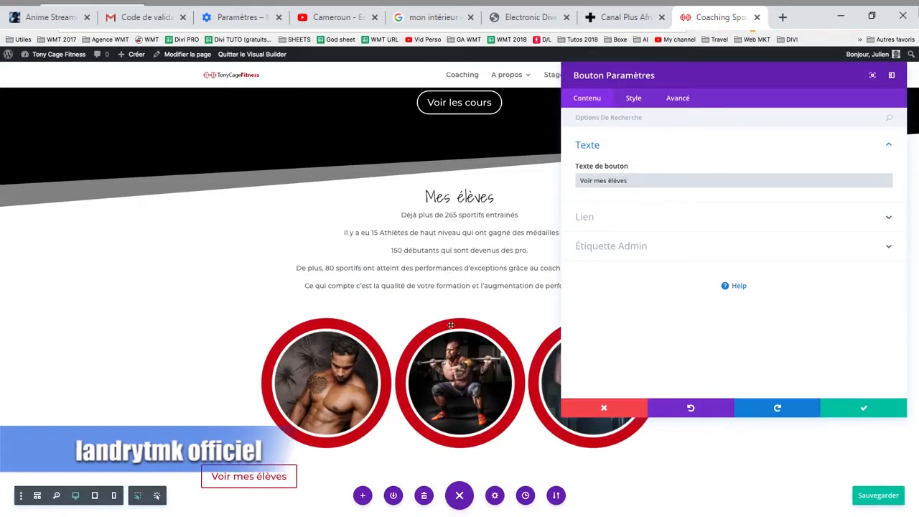
# - Link the "Voir mes élèves" button to the URL /a-propos/eleves/
pyautogui.scroll(-1, 450, 325)
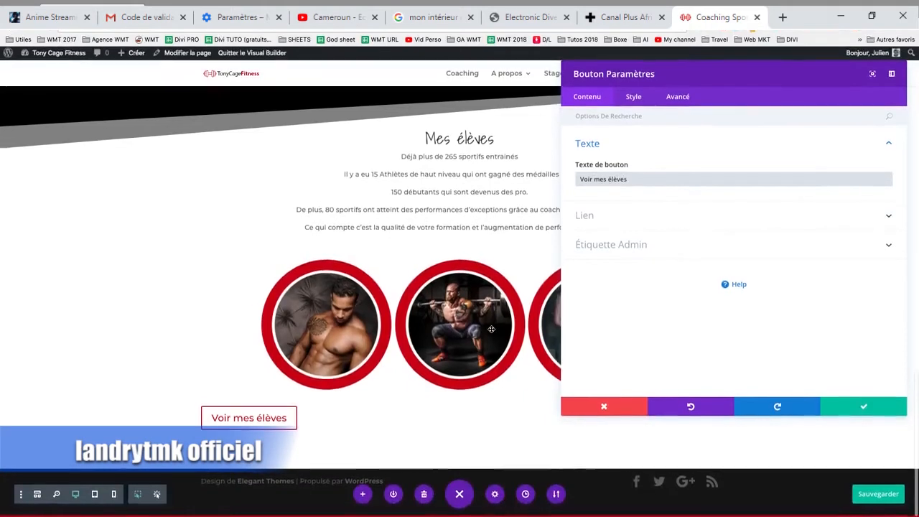
pyautogui.click(632, 223)
pyautogui.click(635, 215)
pyautogui.write('/a')
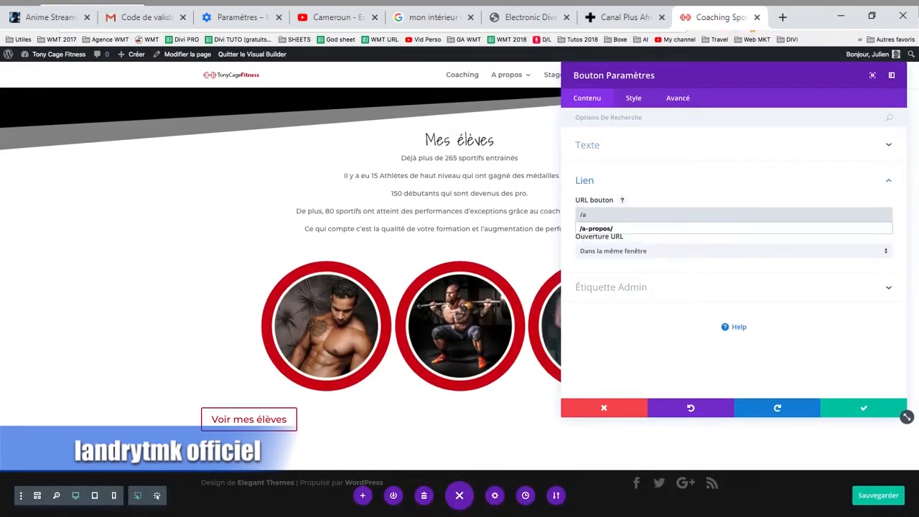
pyautogui.press('Down')
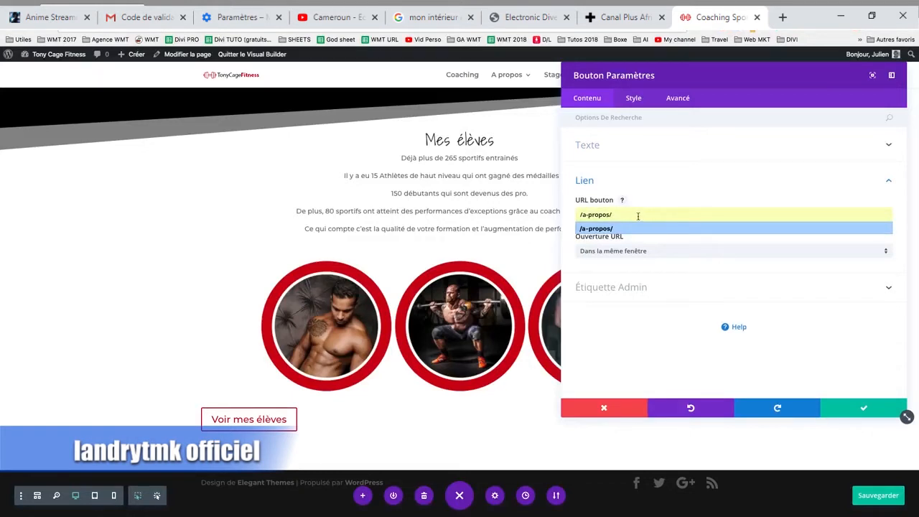
pyautogui.click(594, 229)
pyautogui.write('eleves')
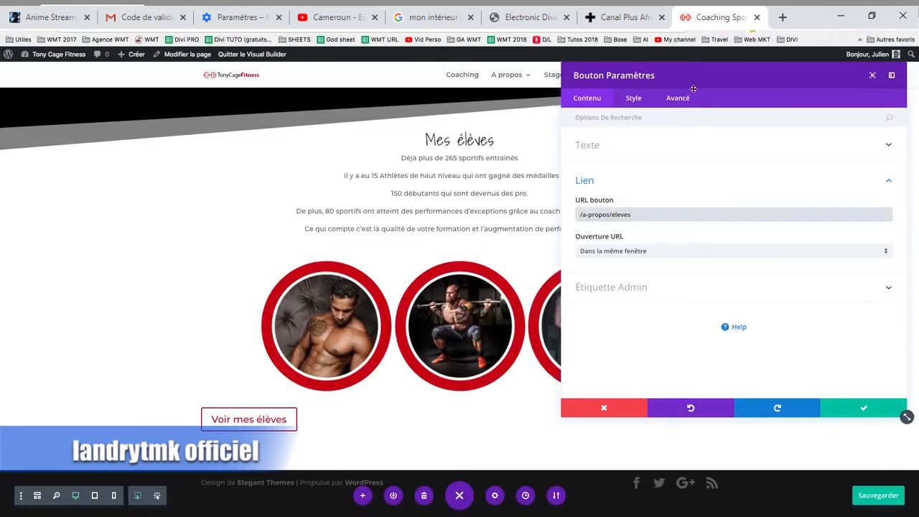
pyautogui.moveTo(694, 88); pyautogui.dragTo(655, 105)
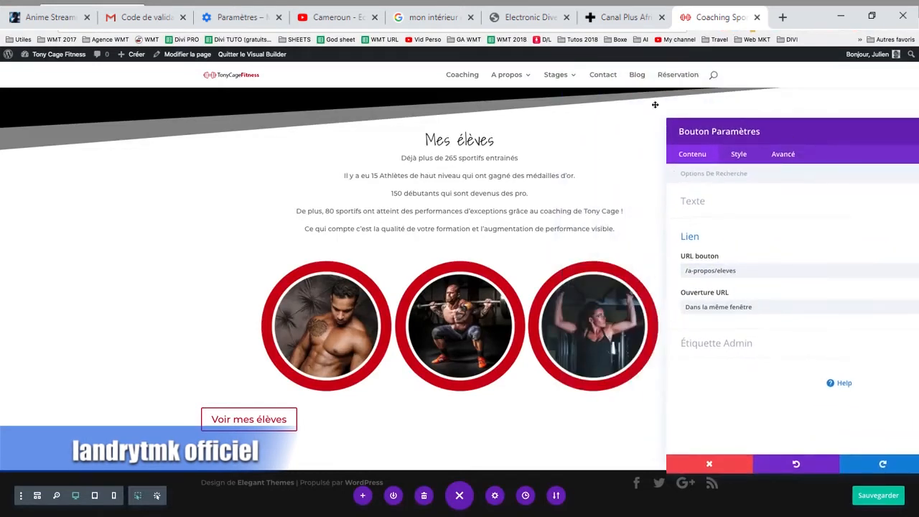
pyautogui.moveTo(507, 74)
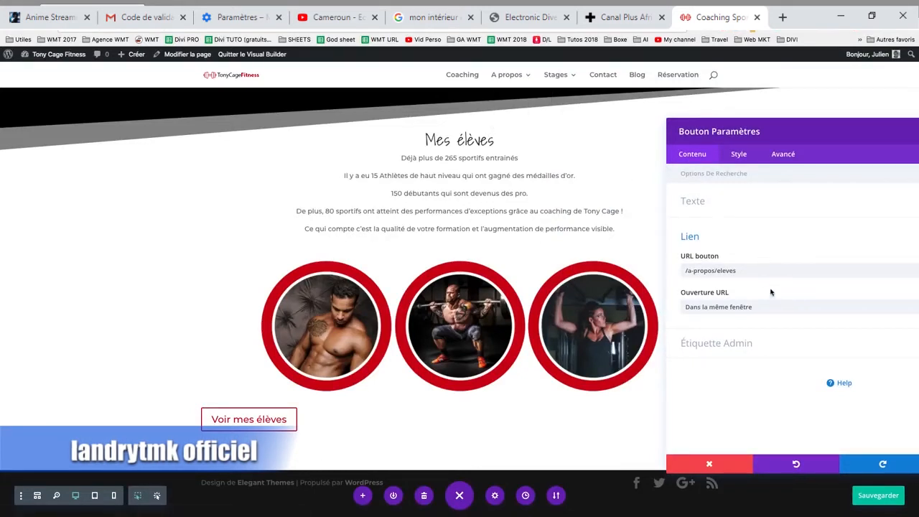
pyautogui.click(748, 271)
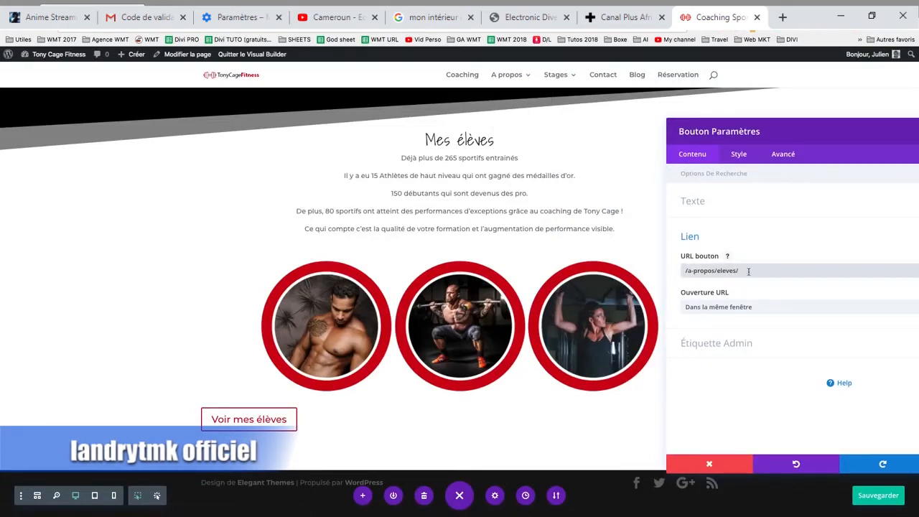
# - Set the "Voir mes élèves" button's alignment to centre
pyautogui.moveTo(824, 137); pyautogui.dragTo(729, 94)
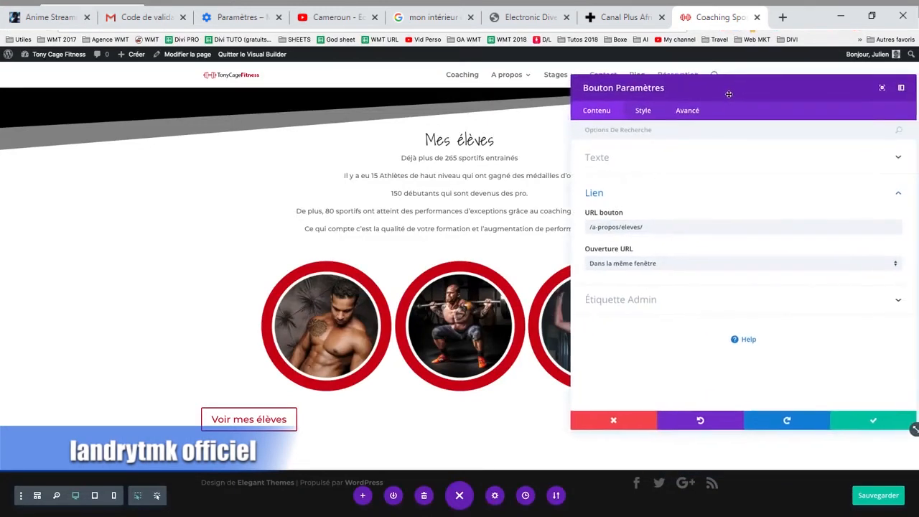
pyautogui.click(643, 113)
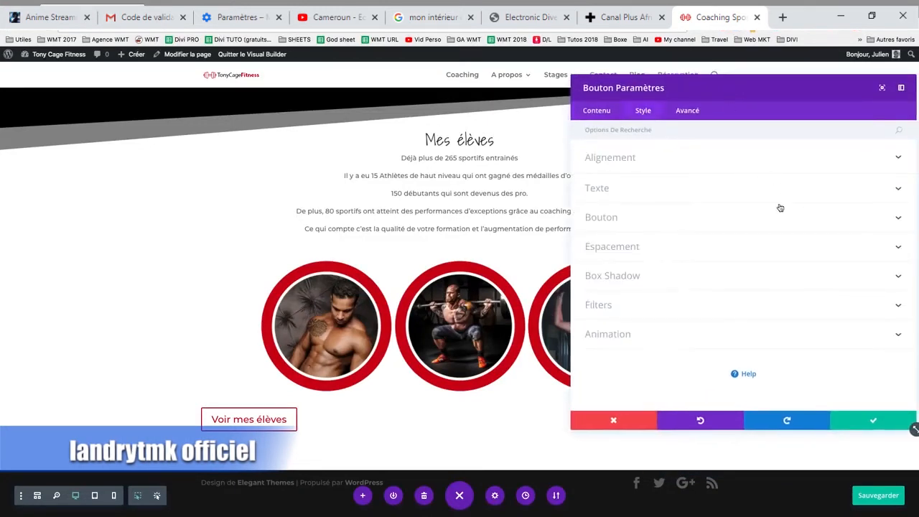
pyautogui.click(678, 163)
pyautogui.click(723, 196)
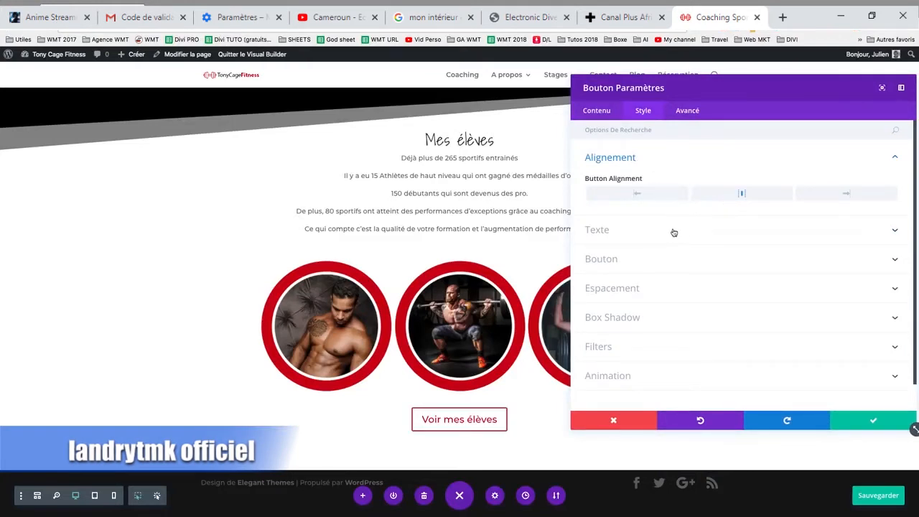
# - Enable custom styles for the "Voir mes élèves" button, try a larger text size and restore the default size
pyautogui.click(640, 259)
pyautogui.click(598, 226)
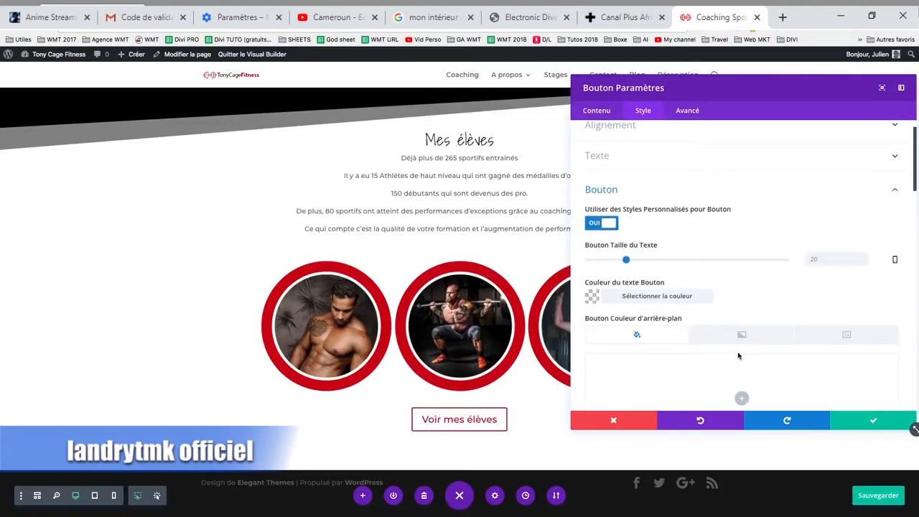
pyautogui.moveTo(627, 262); pyautogui.dragTo(696, 261)
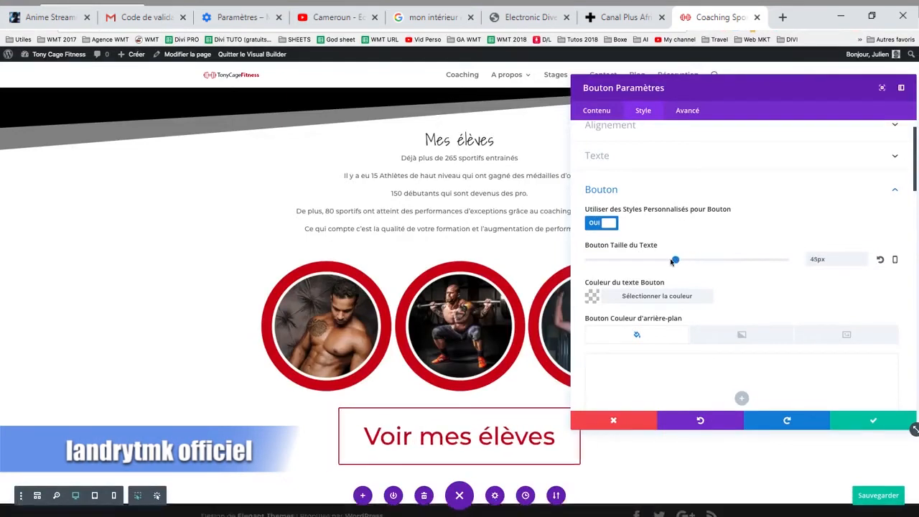
pyautogui.click(881, 260)
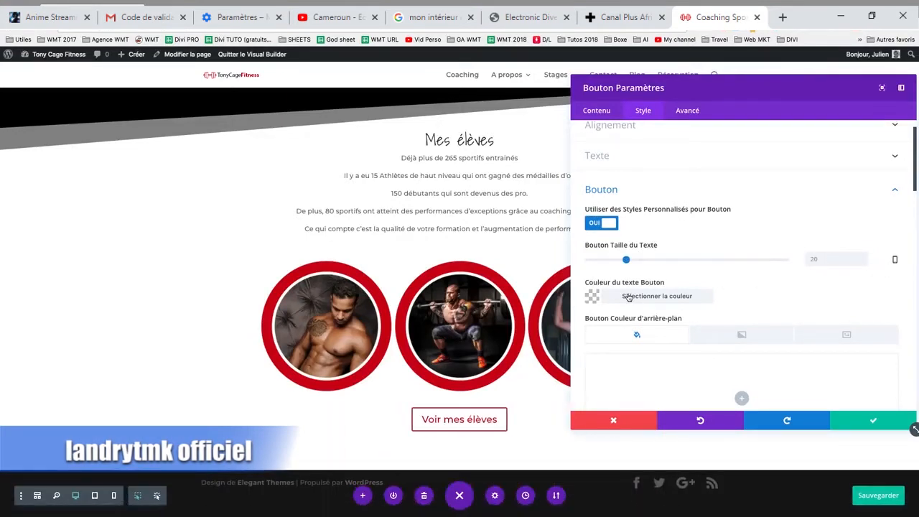
# - Set the "Voir mes élèves" button's text colour to the red #cc000e from the palette
pyautogui.scroll(-2, 628, 296)
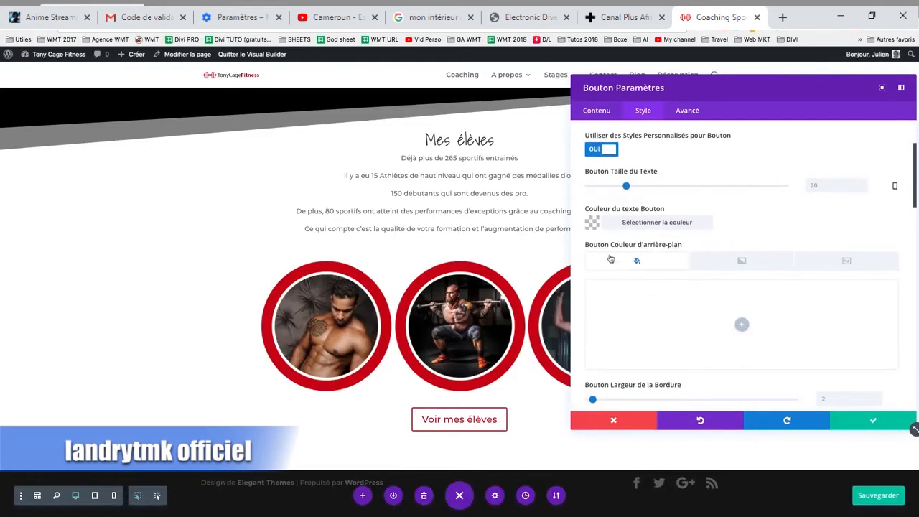
pyautogui.click(593, 223)
pyautogui.click(752, 329)
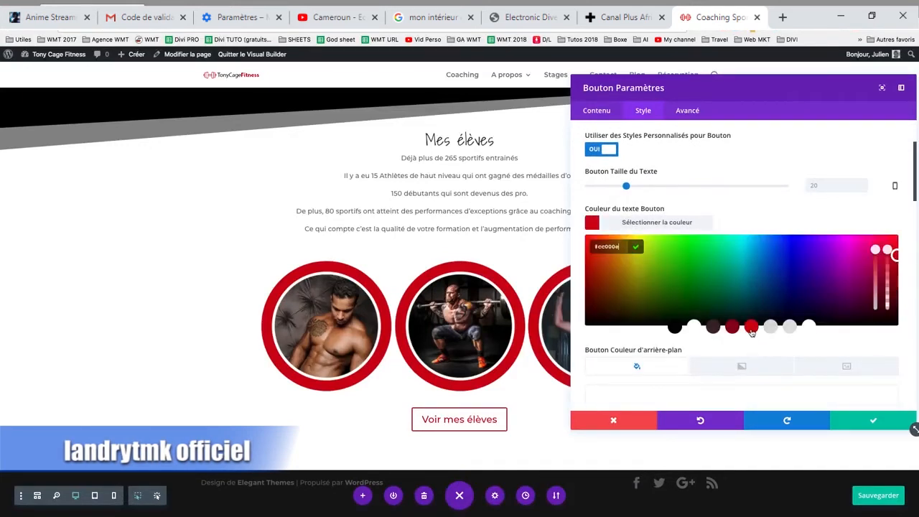
pyautogui.hotkey('ctrl', 's')
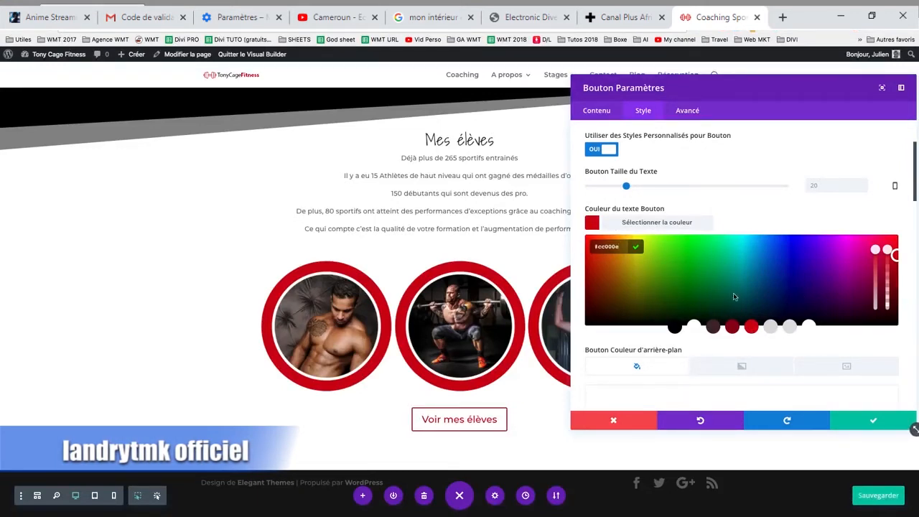
pyautogui.click(593, 224)
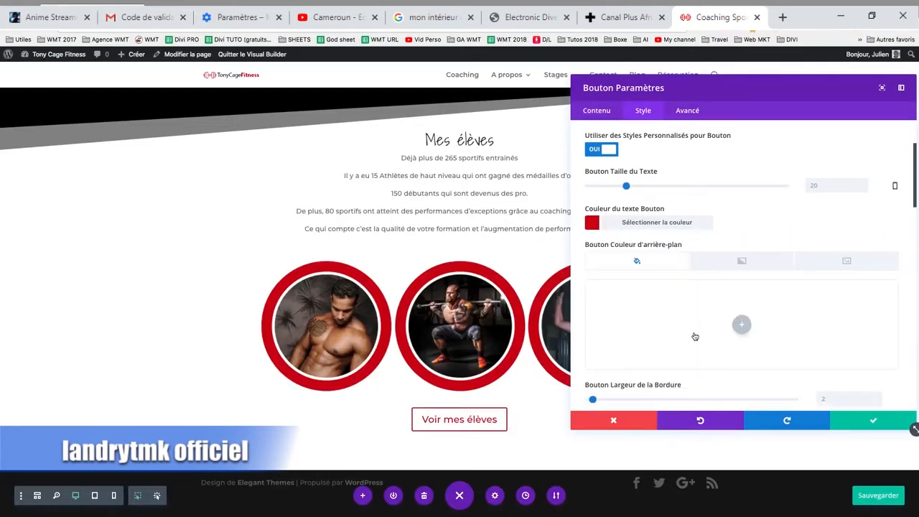
pyautogui.scroll(-3, 695, 336)
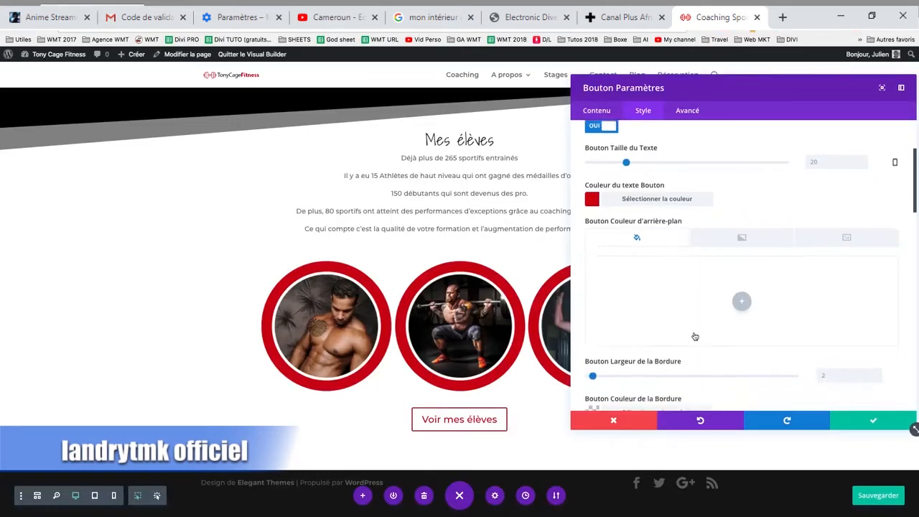
pyautogui.scroll(1, 695, 336)
pyautogui.scroll(1, 695, 336)
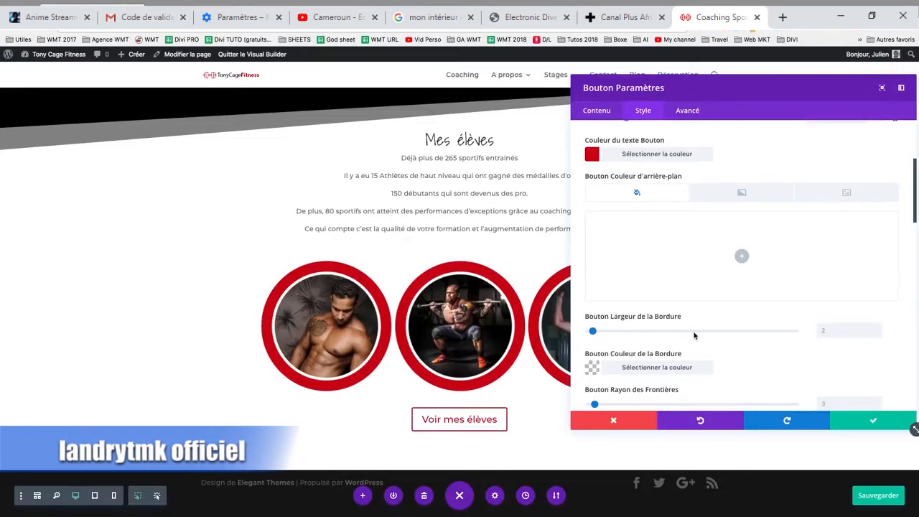
pyautogui.scroll(-1, 694, 336)
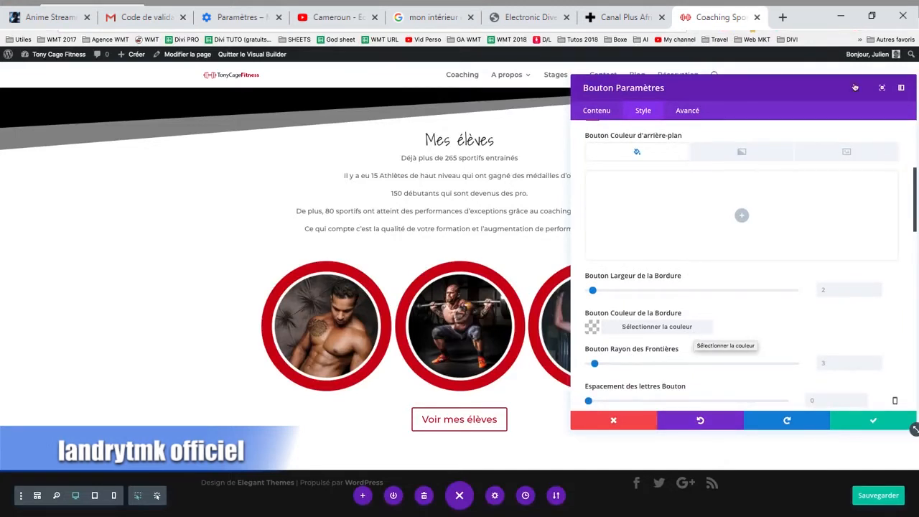
pyautogui.moveTo(811, 88); pyautogui.dragTo(784, 82)
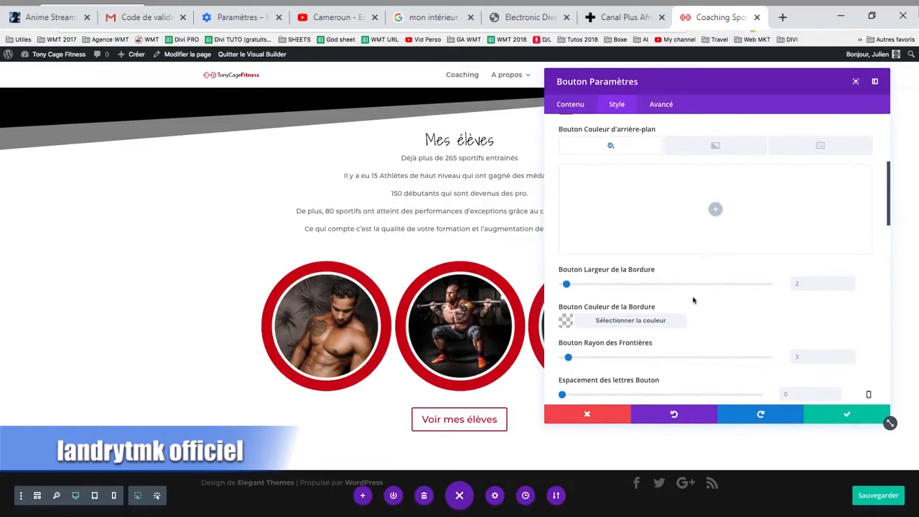
# - Set the "Voir mes élèves" button's border radius to 30px
pyautogui.scroll(-2, 671, 310)
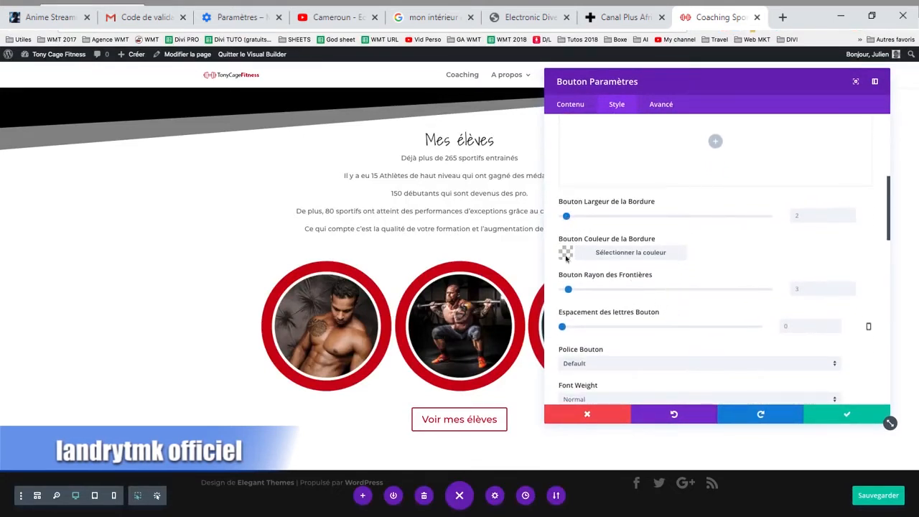
pyautogui.moveTo(567, 290); pyautogui.dragTo(624, 295)
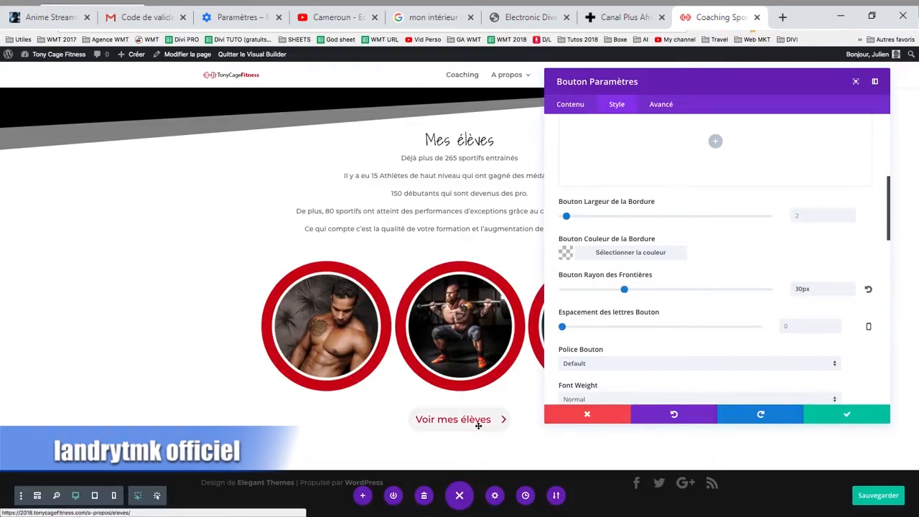
# - Try the Alfa Slab One, Andada and Average fonts on the "Voir mes élèves" button
pyautogui.scroll(-3, 652, 330)
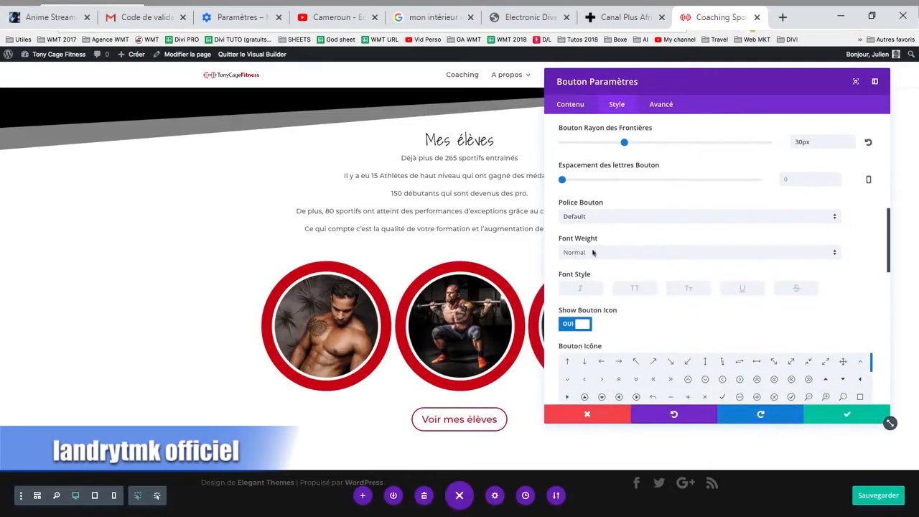
pyautogui.scroll(-2, 615, 260)
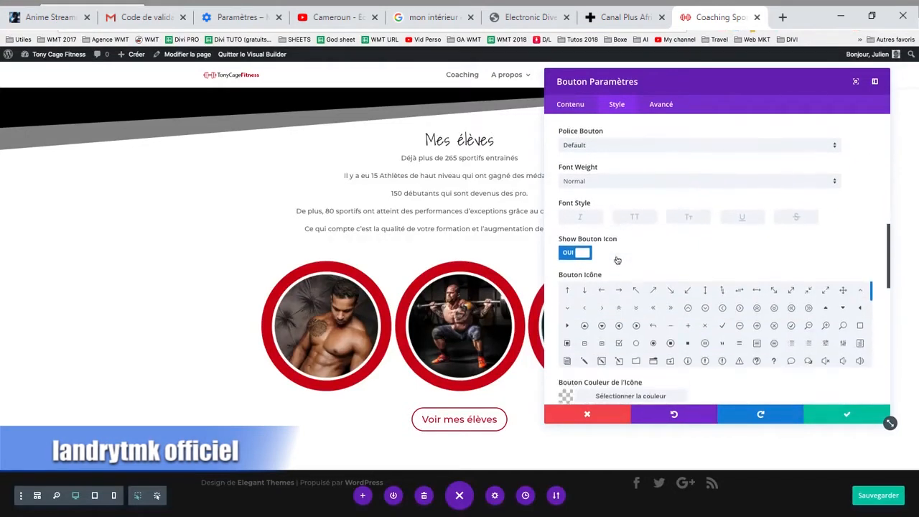
pyautogui.click(583, 152)
pyautogui.scroll(-4, 622, 363)
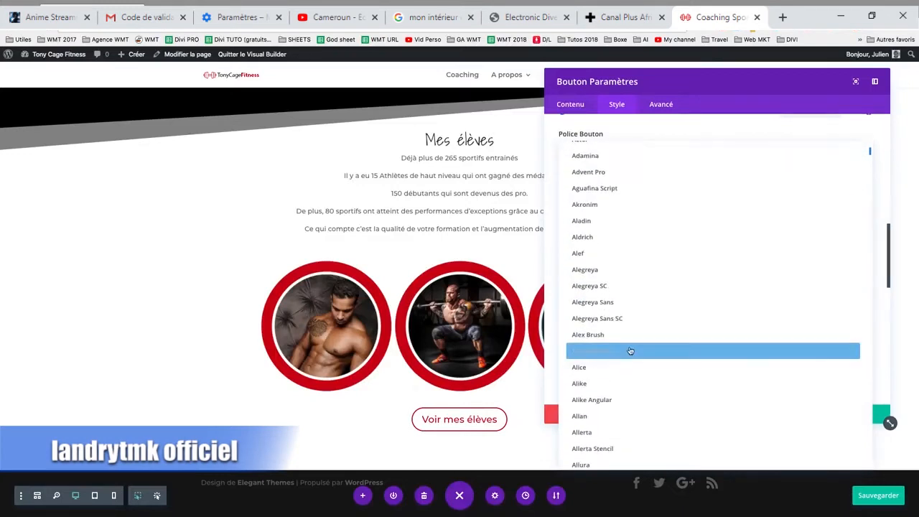
pyautogui.click(623, 351)
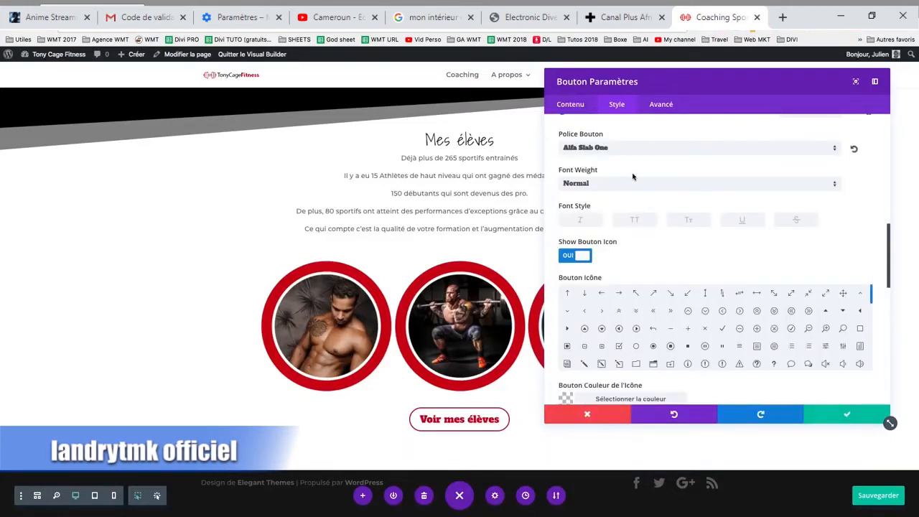
pyautogui.click(608, 152)
pyautogui.scroll(-5, 639, 374)
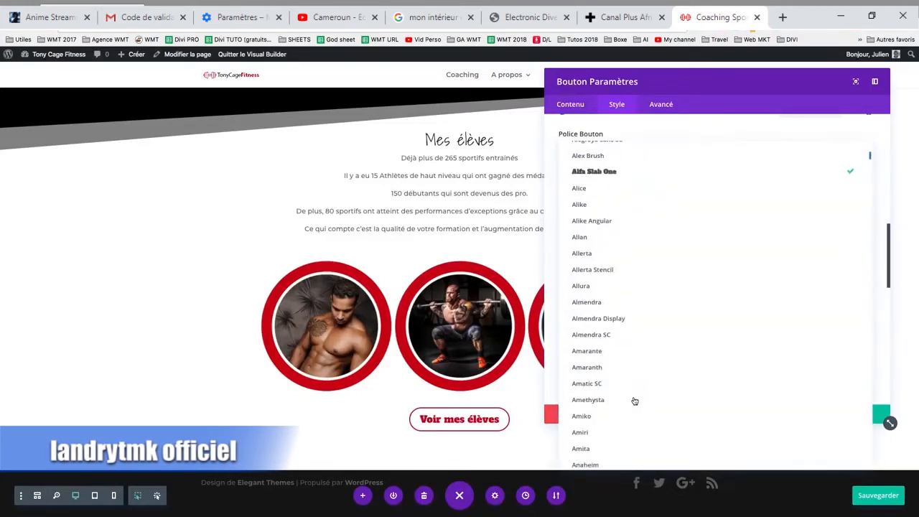
pyautogui.click(635, 373)
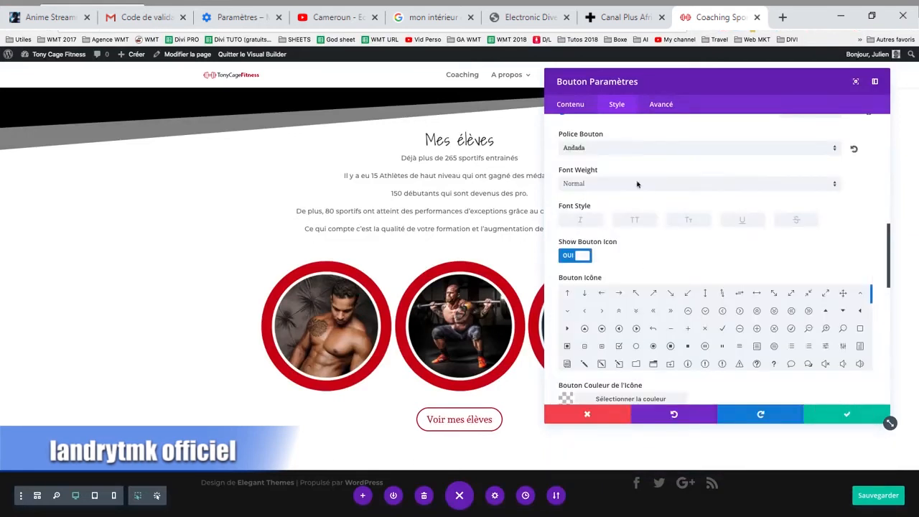
pyautogui.click(604, 153)
pyautogui.scroll(-8, 653, 377)
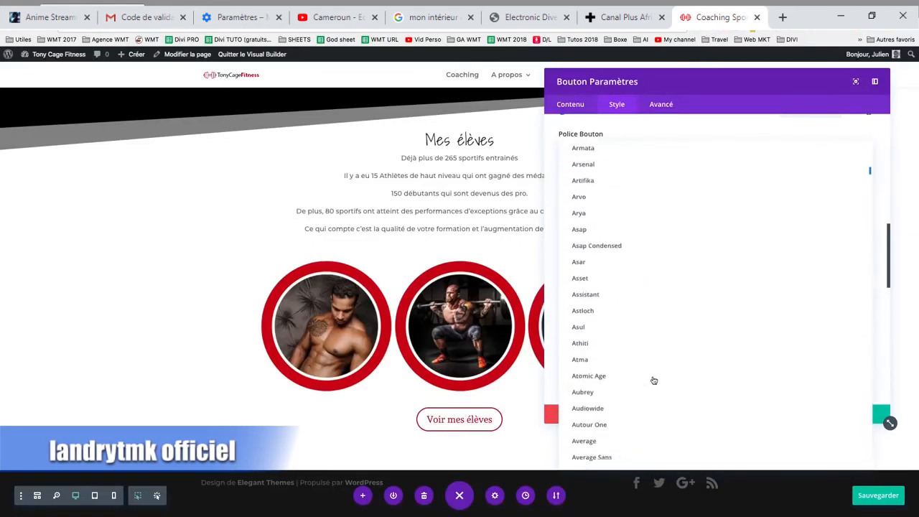
pyautogui.click(627, 366)
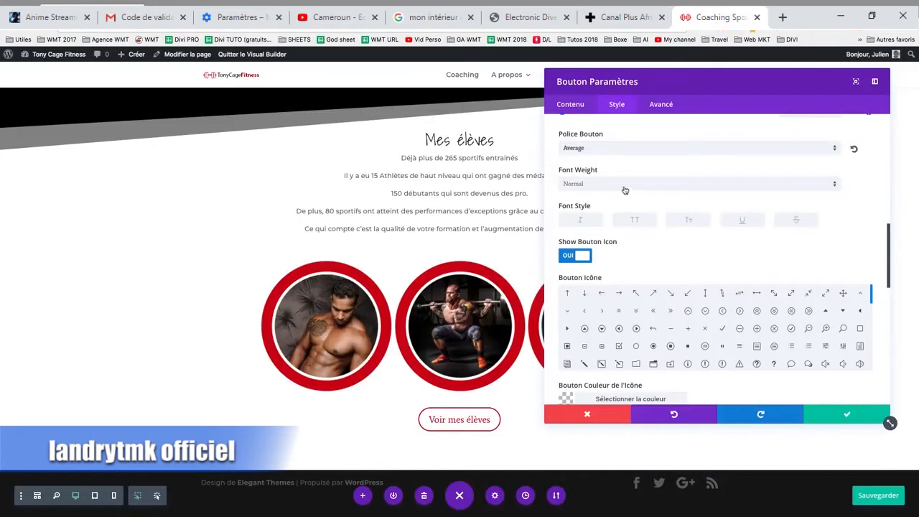
# - Try the recent Montserrat font on the "Voir mes élèves" button and return the font to Default
pyautogui.click(596, 149)
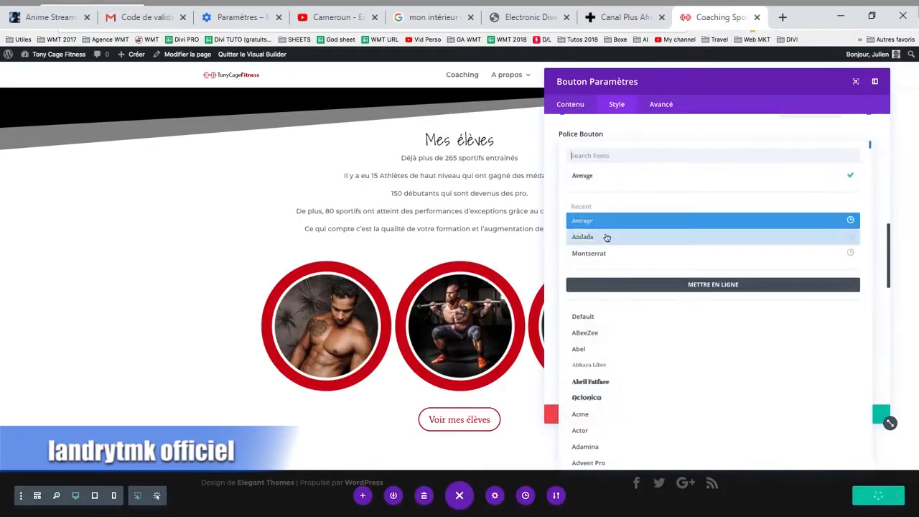
pyautogui.click(605, 256)
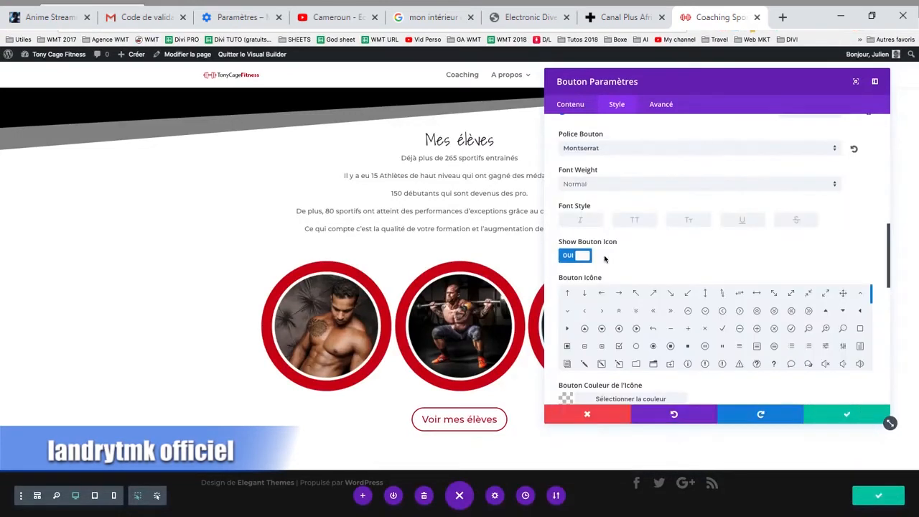
pyautogui.click(593, 151)
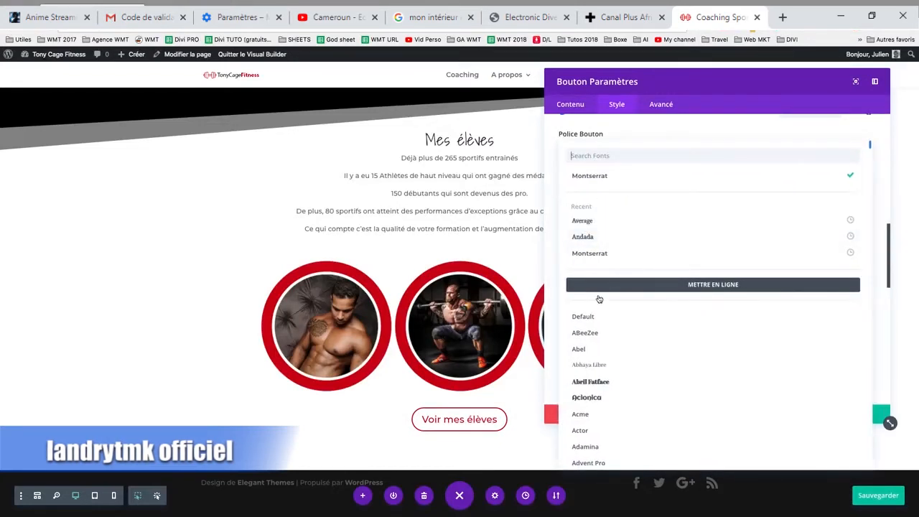
pyautogui.click(585, 317)
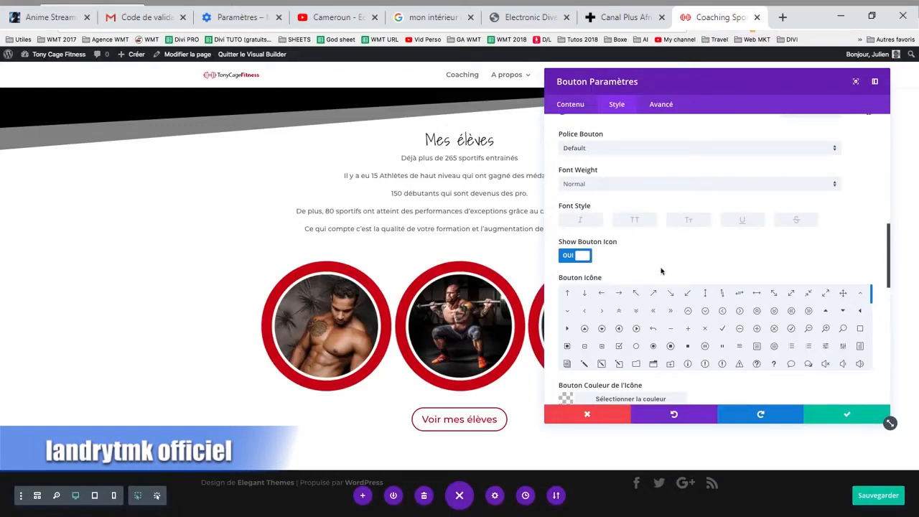
# - Try the uppercase font style on the "Voir mes élèves" button and turn it off again
pyautogui.scroll(-1, 661, 271)
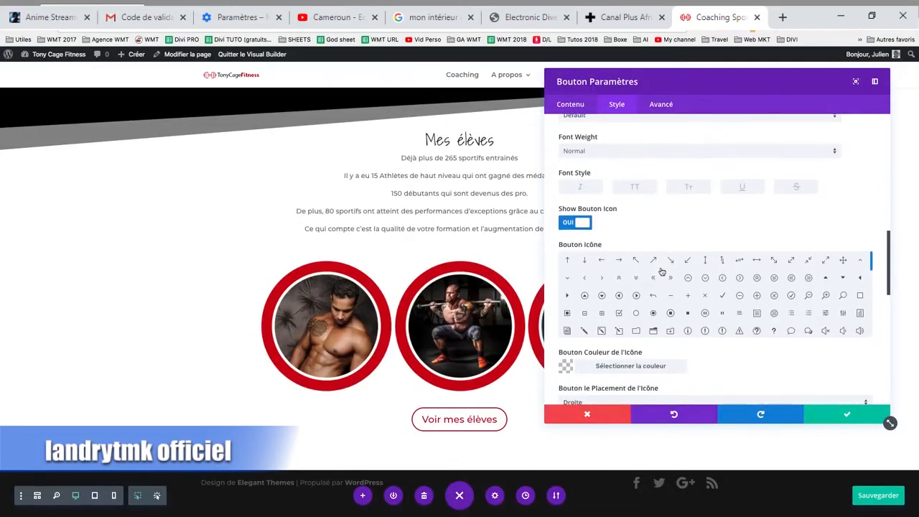
pyautogui.click(636, 191)
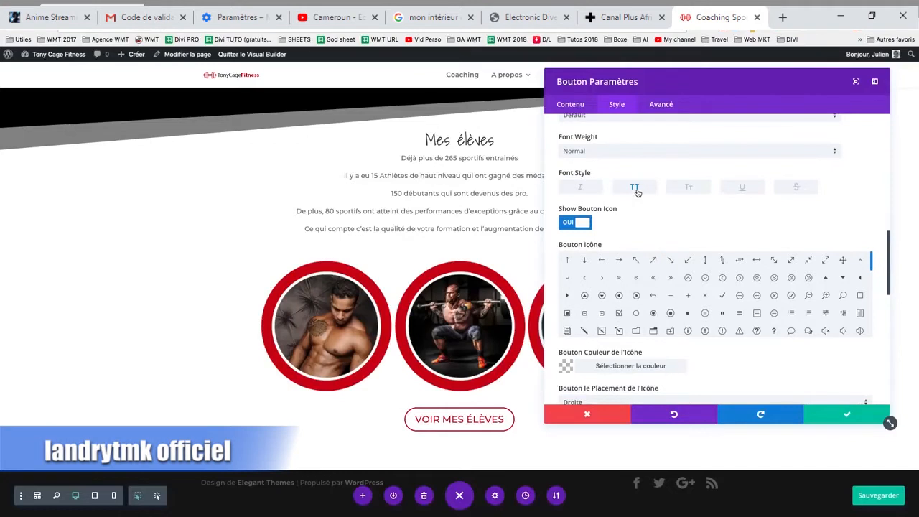
pyautogui.click(636, 190)
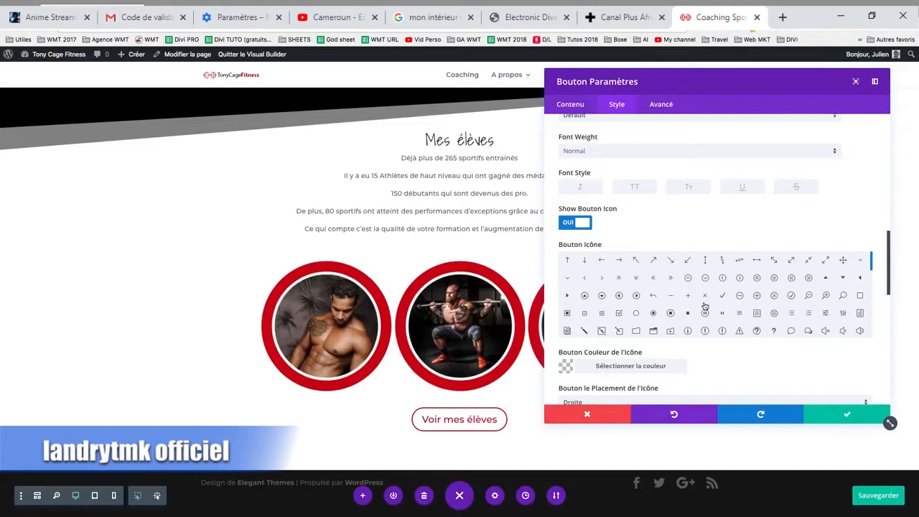
# - Give the "Voir mes élèves" button the Myspace-style group icon and disable showing the icon only on hover
pyautogui.scroll(-5, 704, 305)
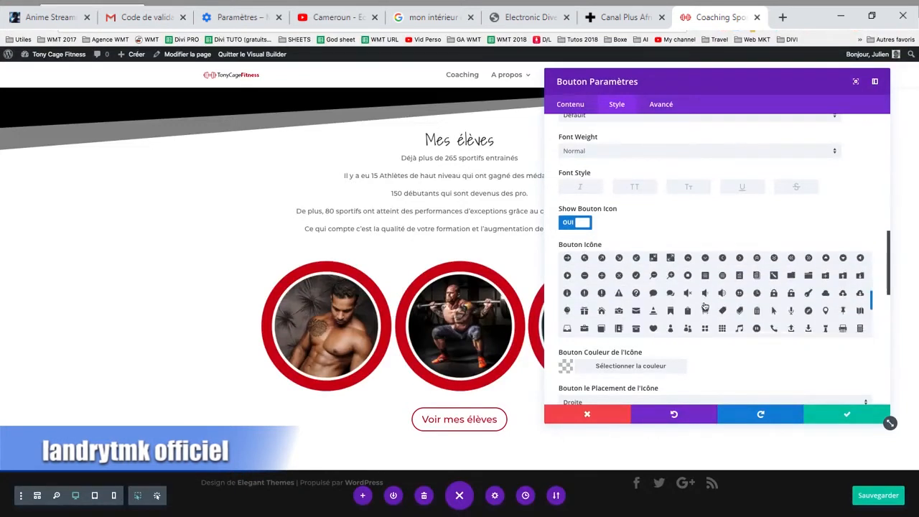
pyautogui.scroll(-5, 705, 306)
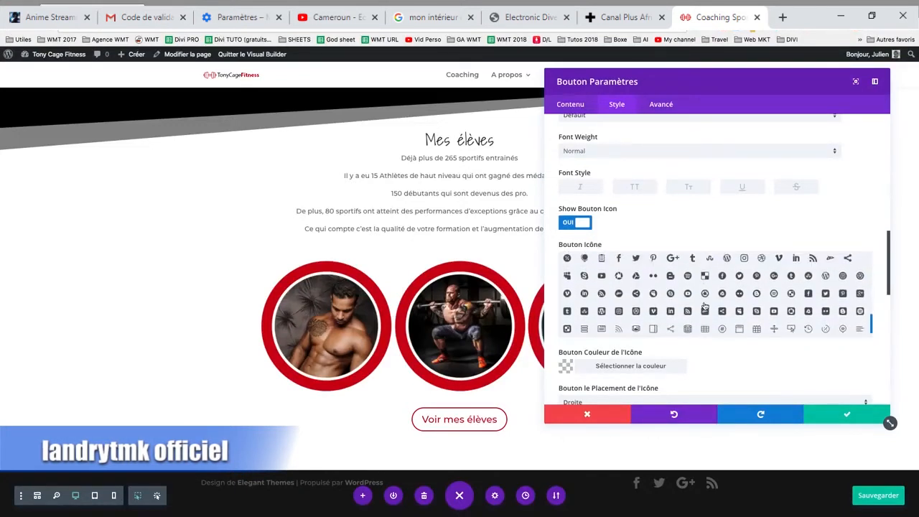
pyautogui.scroll(3, 704, 306)
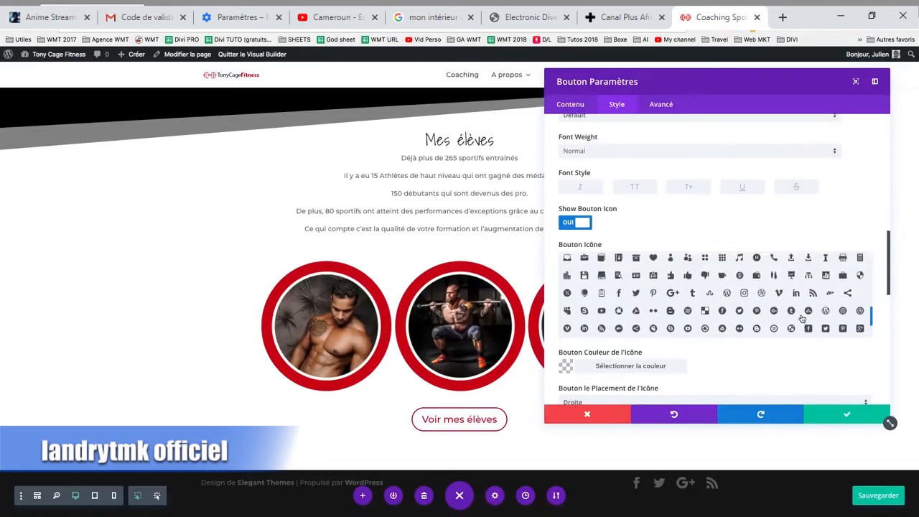
pyautogui.scroll(1, 803, 318)
pyautogui.click(567, 324)
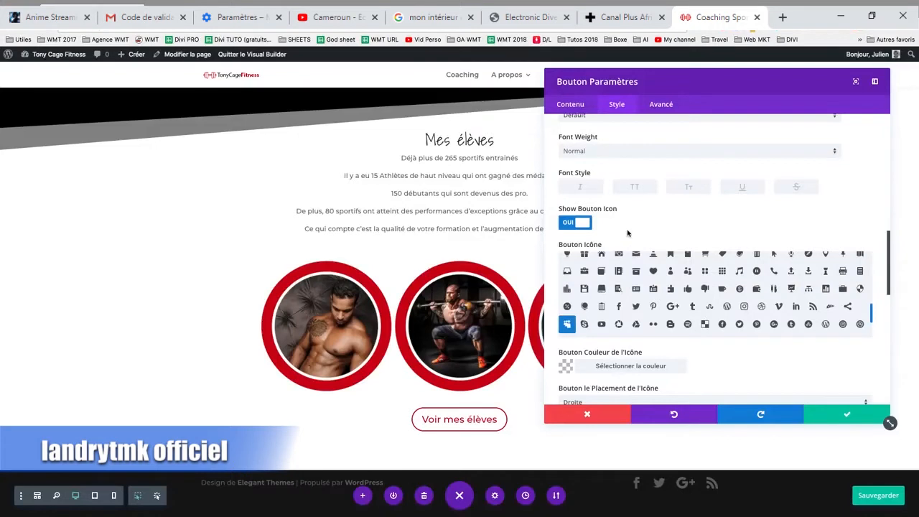
pyautogui.scroll(-1, 625, 359)
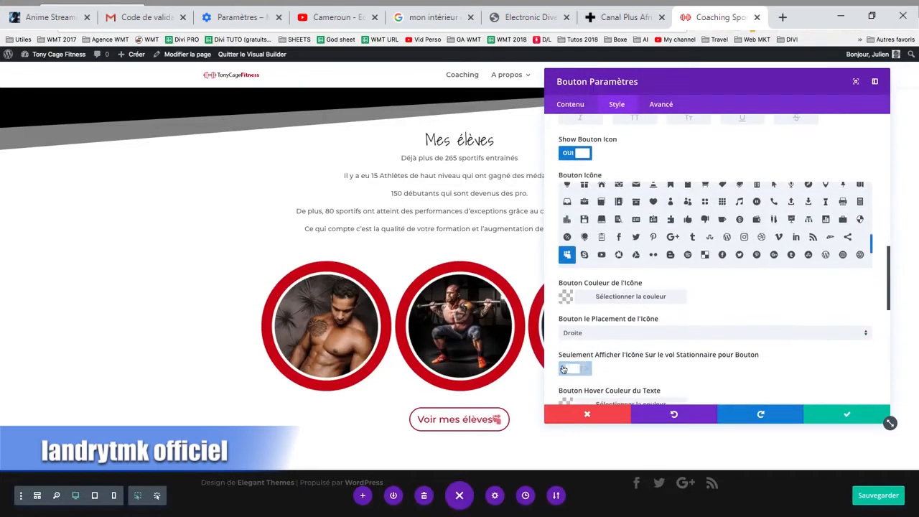
# - Replace the button's icon with the solid two-people icon
pyautogui.scroll(1, 709, 307)
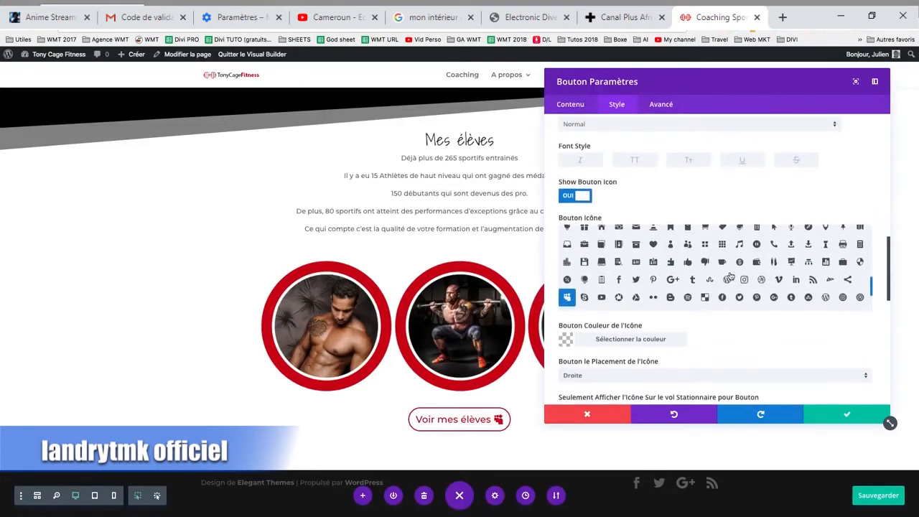
pyautogui.scroll(1, 730, 276)
pyautogui.click(688, 277)
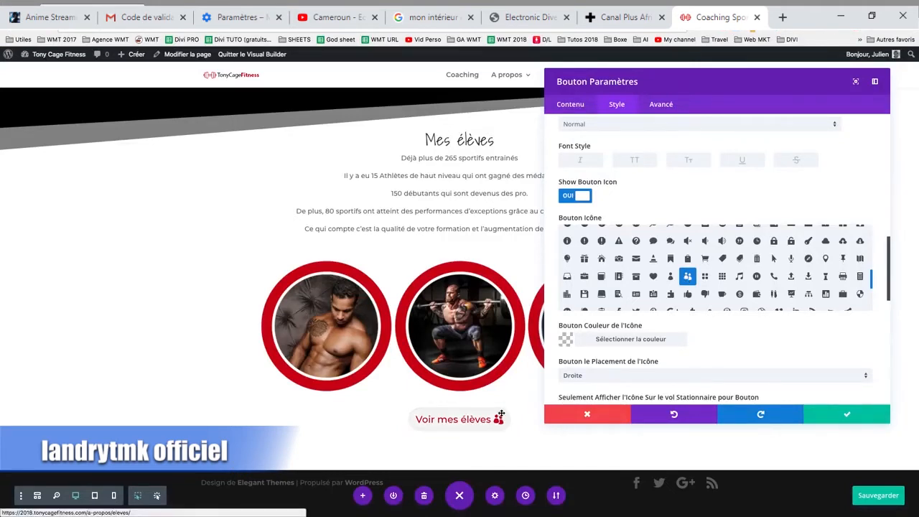
# - Set the "Voir mes élèves" button's hover text colour to white #ffffff from the palette
pyautogui.scroll(-4, 682, 325)
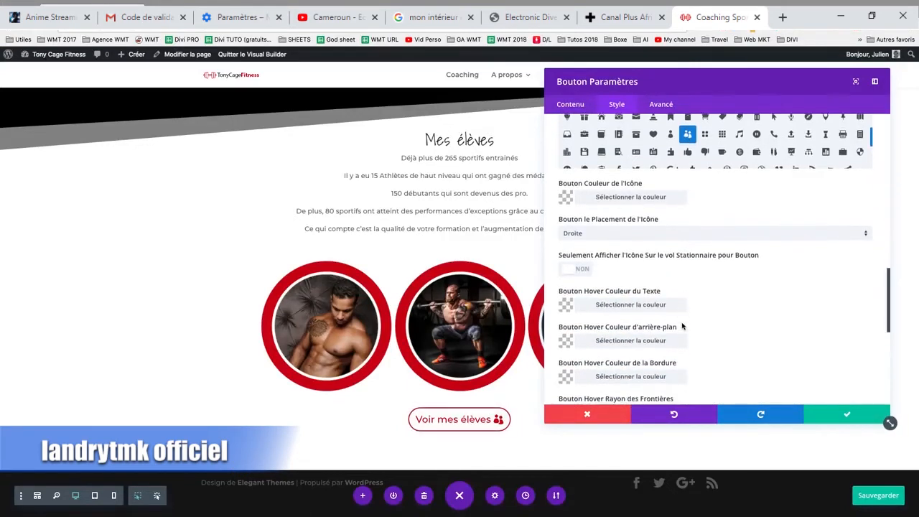
pyautogui.scroll(-2, 681, 325)
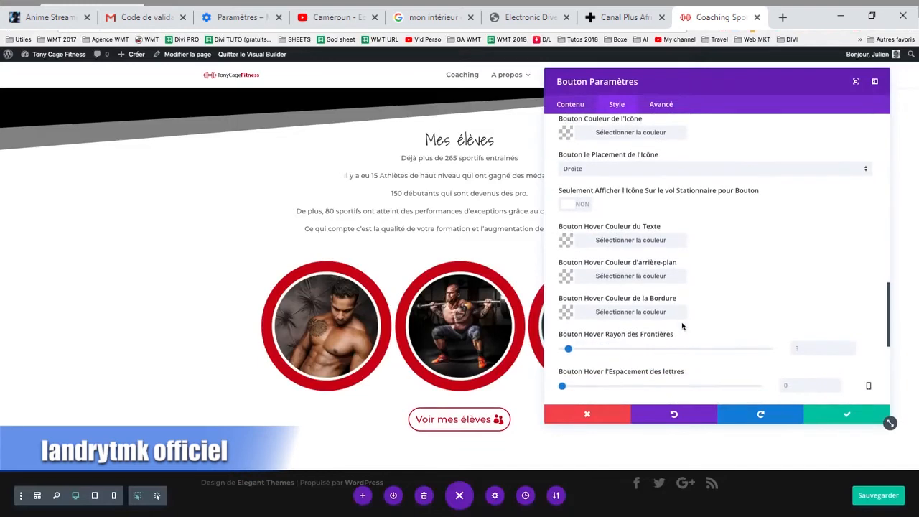
pyautogui.scroll(6, 475, 317)
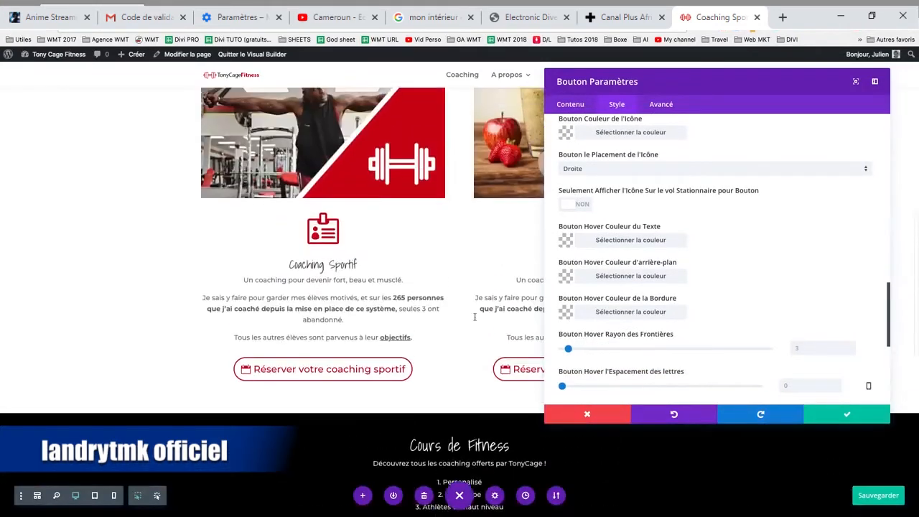
pyautogui.scroll(-6, 475, 317)
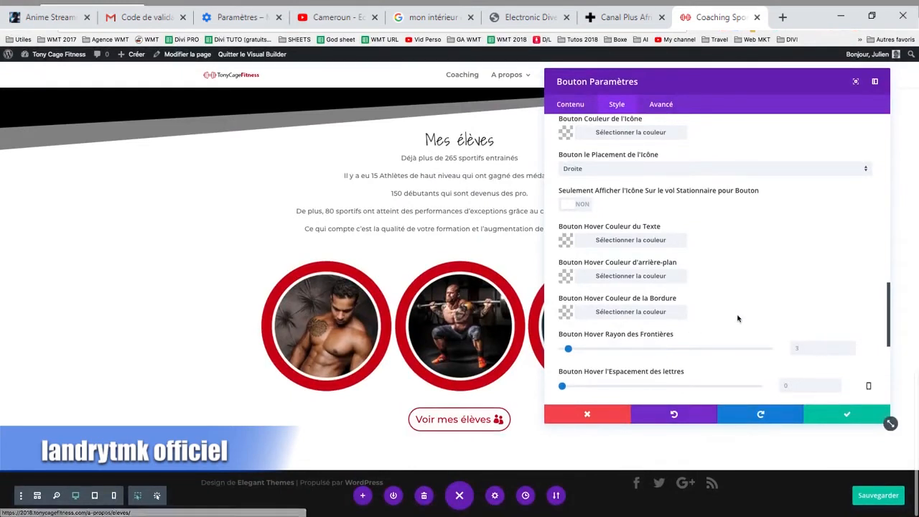
pyautogui.click(567, 241)
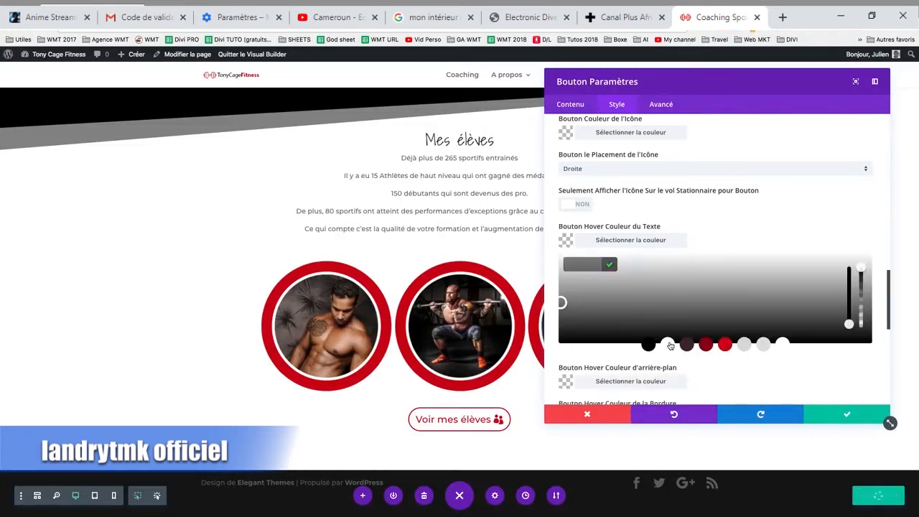
pyautogui.click(667, 346)
# - Set the "Voir mes élèves" button's hover background colour to the red #cc000e from the palette
pyautogui.scroll(-1, 725, 237)
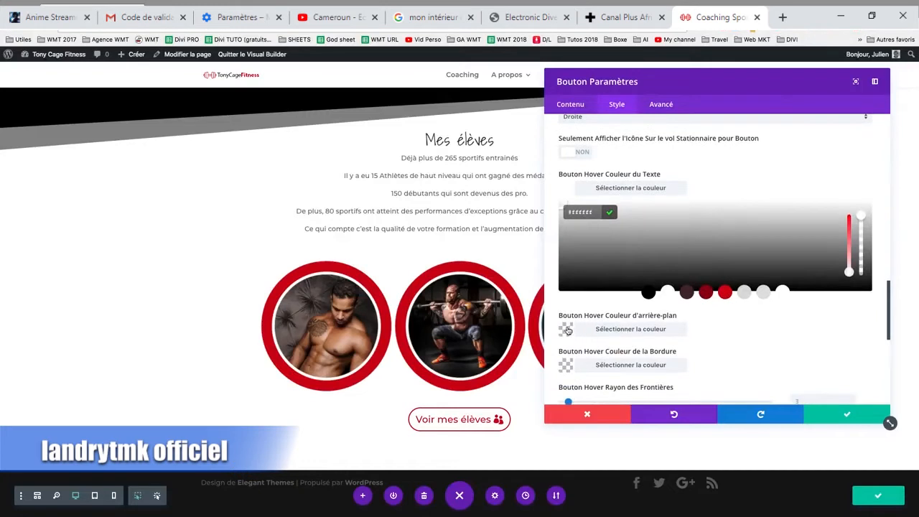
pyautogui.click(566, 330)
pyautogui.click(724, 329)
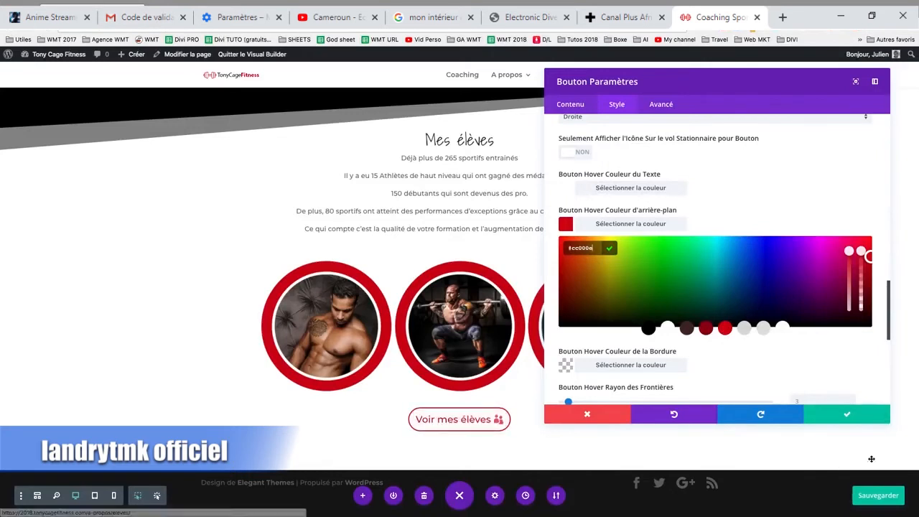
# - Apply the "Voir mes élèves" button's settings after comparing it with the page's other buttons, and save the page
pyautogui.scroll(-2, 785, 377)
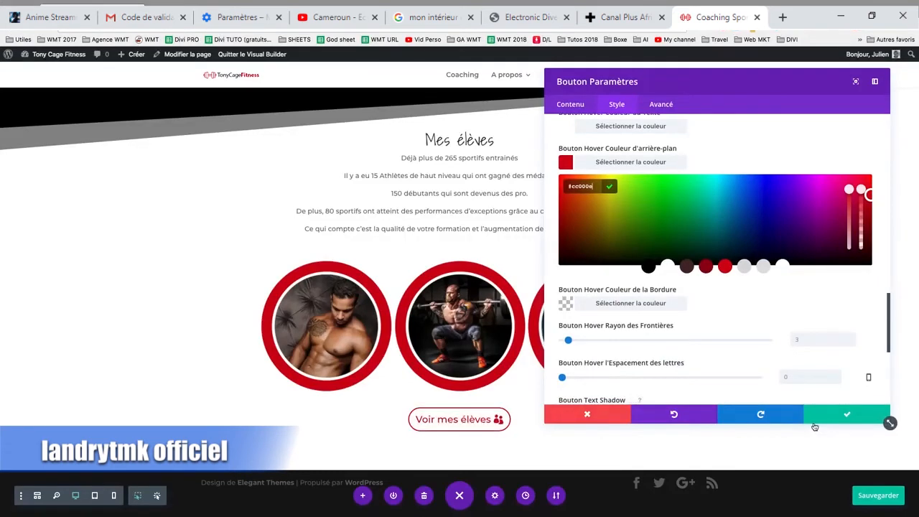
pyautogui.scroll(2, 476, 395)
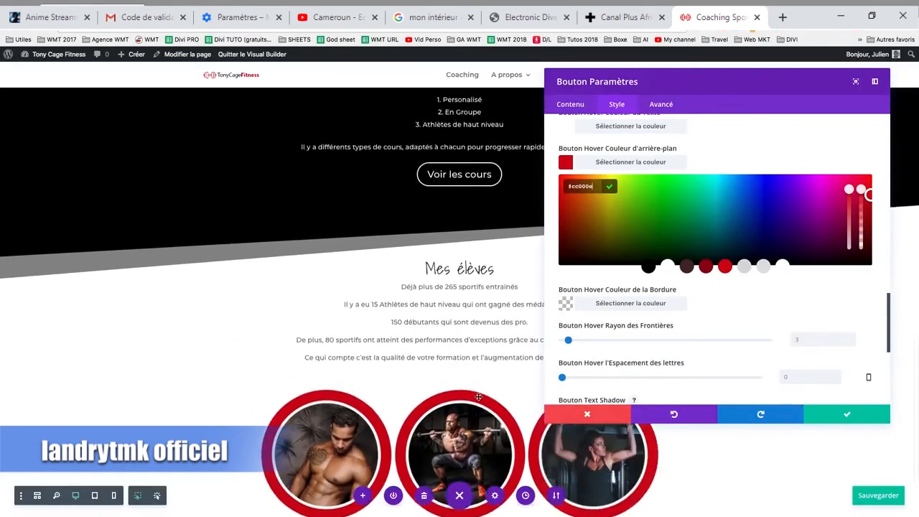
pyautogui.scroll(6, 438, 208)
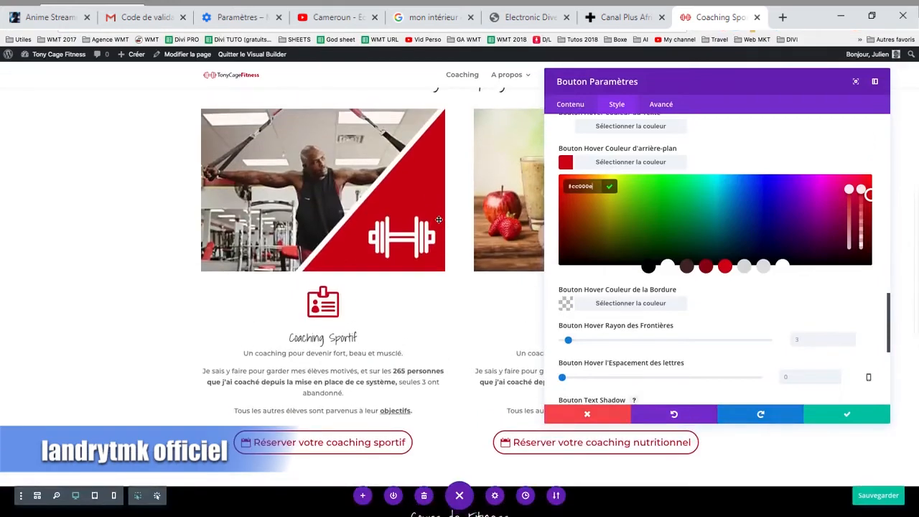
pyautogui.scroll(-1, 439, 307)
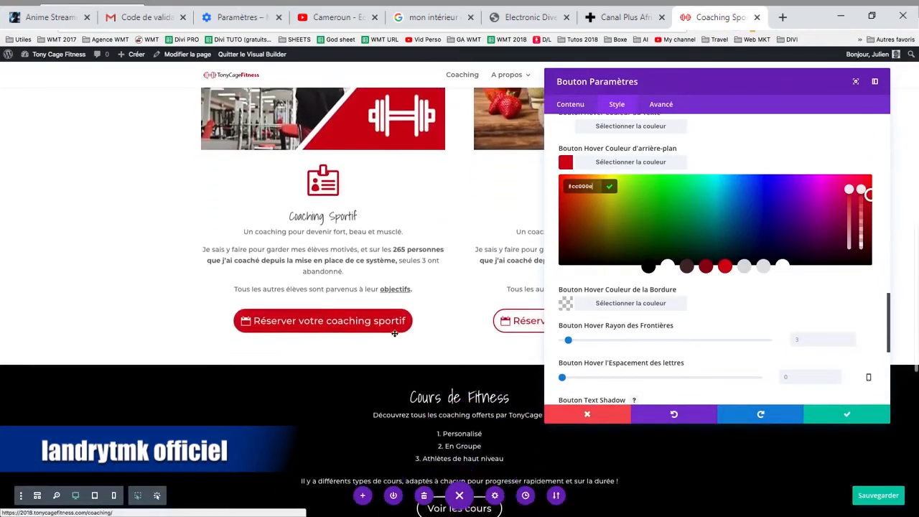
pyautogui.scroll(-2, 328, 205)
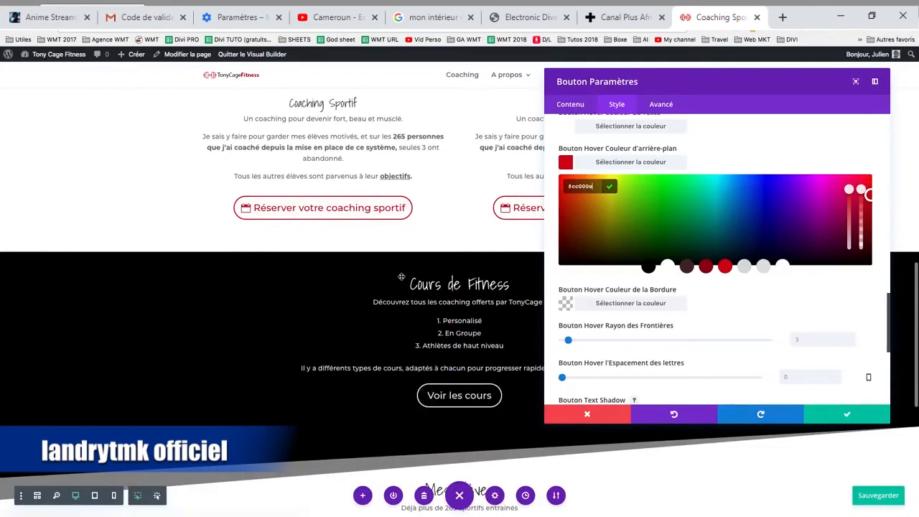
pyautogui.scroll(-5, 452, 387)
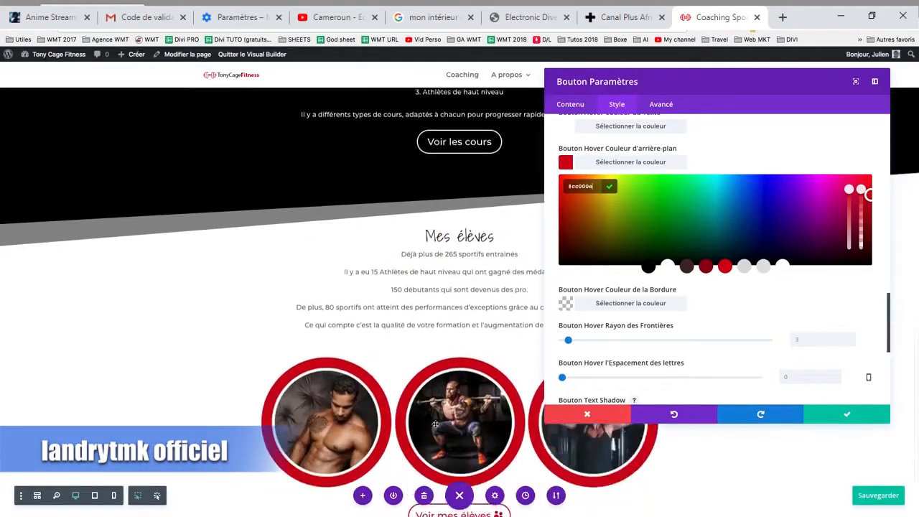
pyautogui.click(835, 417)
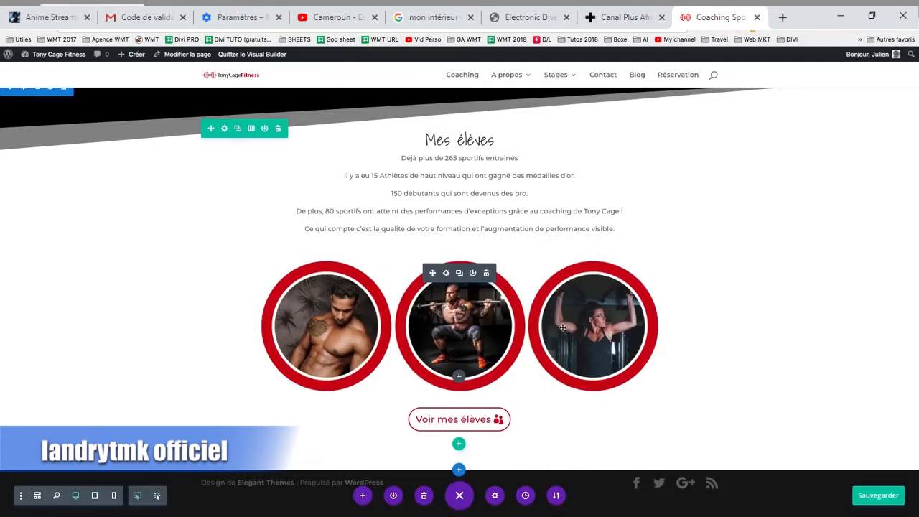
pyautogui.hotkey('ctrl', 's')
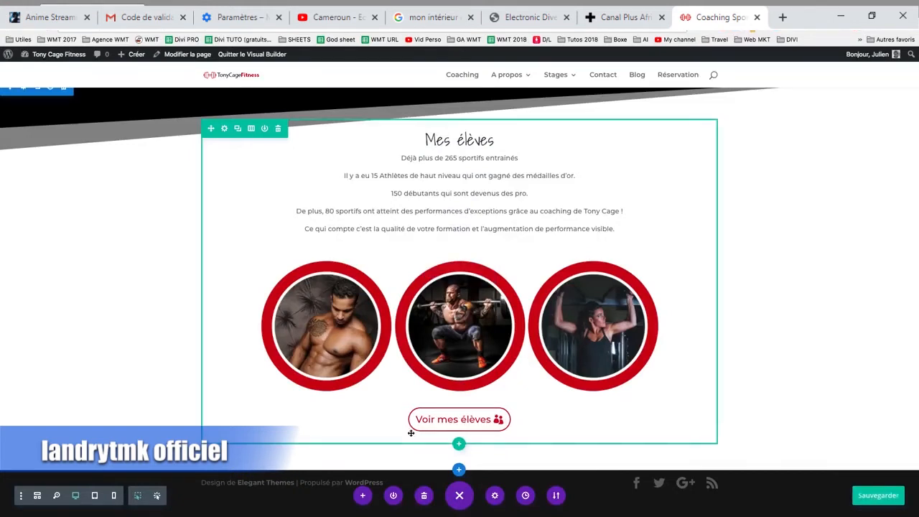
# - Change the title of the blurb under the smoothie image to "Coaching Nutritionnel"
pyautogui.scroll(1, 103, 214)
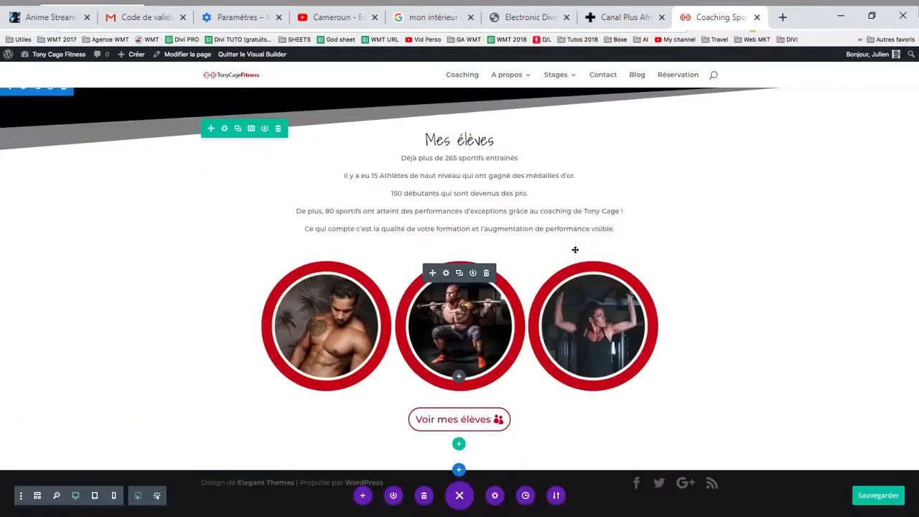
pyautogui.scroll(14, 575, 250)
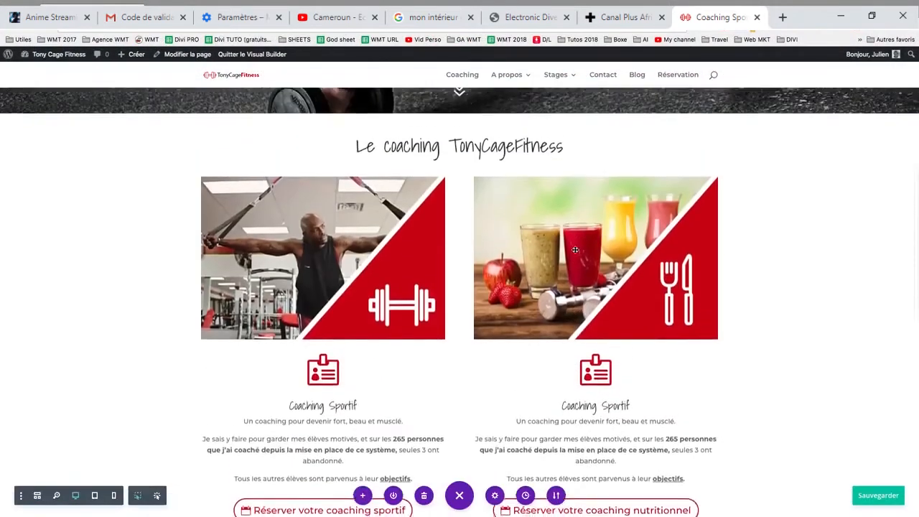
pyautogui.scroll(-1, 590, 411)
pyautogui.scroll(-3, 590, 410)
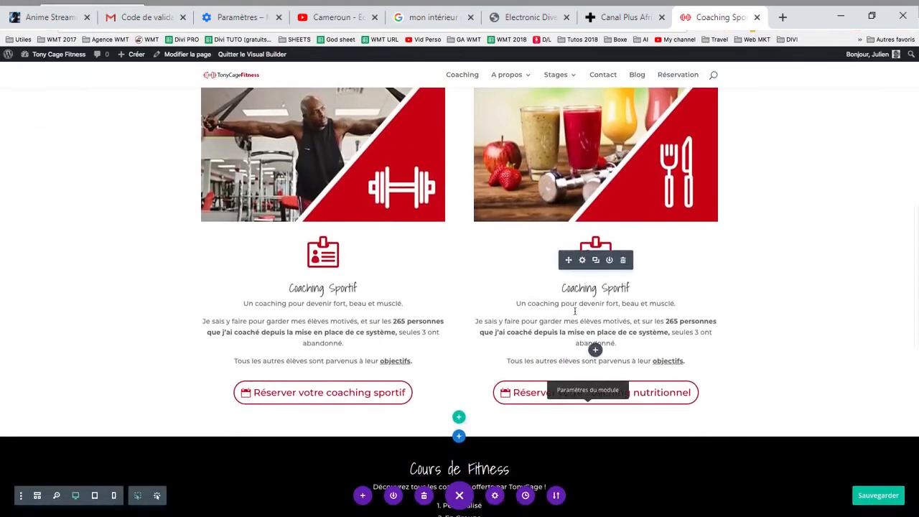
pyautogui.moveTo(603, 288); pyautogui.dragTo(662, 285)
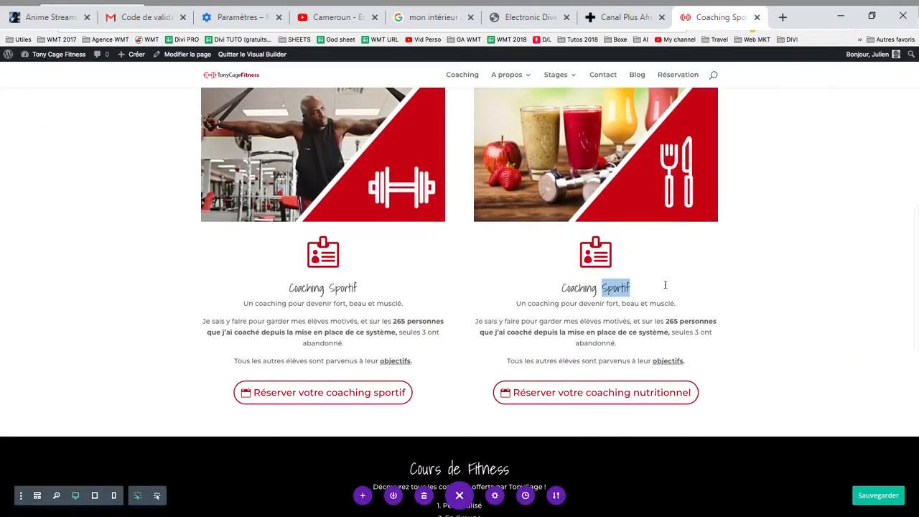
pyautogui.write('Nutritionne')
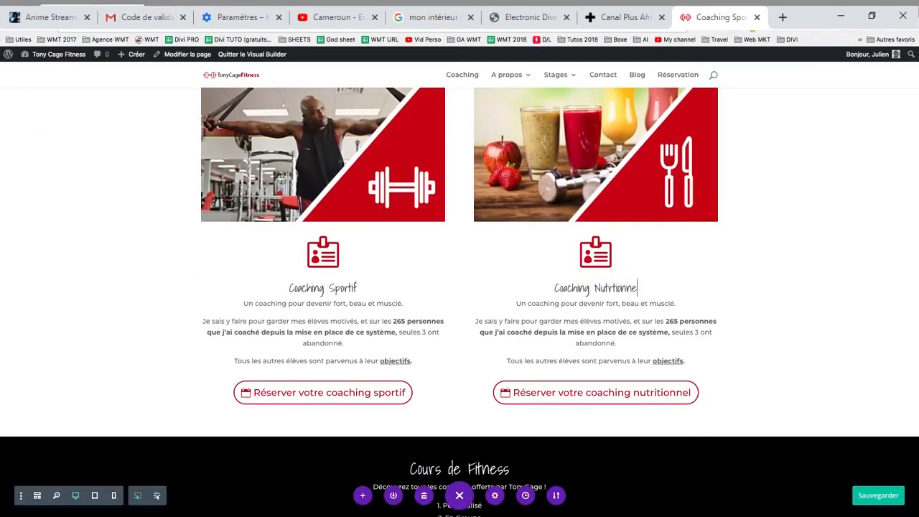
pyautogui.write('l')
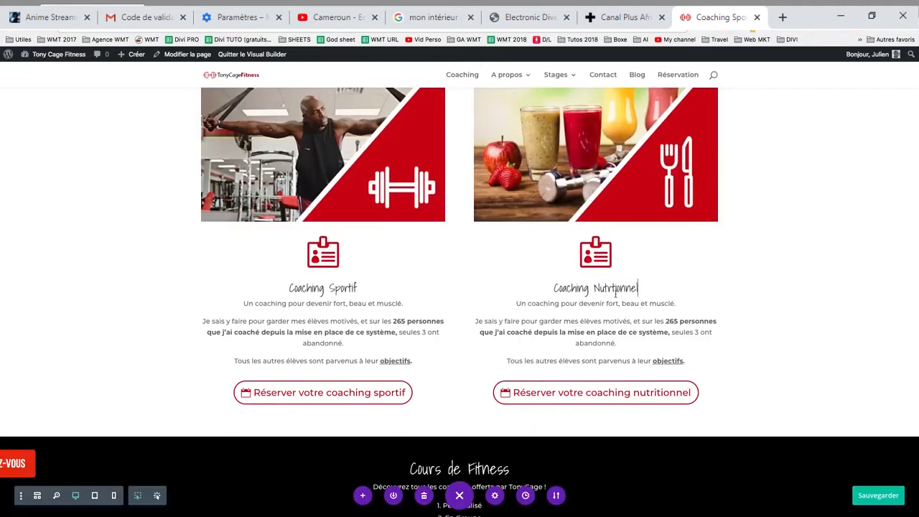
pyautogui.write('i')
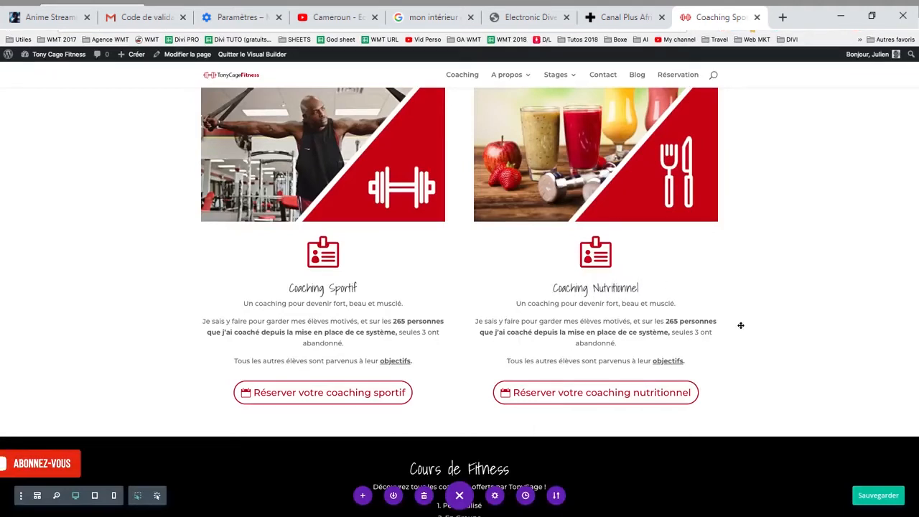
pyautogui.click(741, 324)
# - Replace the Coaching Nutritionnel blurb's body with the nutrition text, from "Ce que vous mettez dans votre corps est primordial." to "plan de nutrition sur mesure."
pyautogui.click(581, 260)
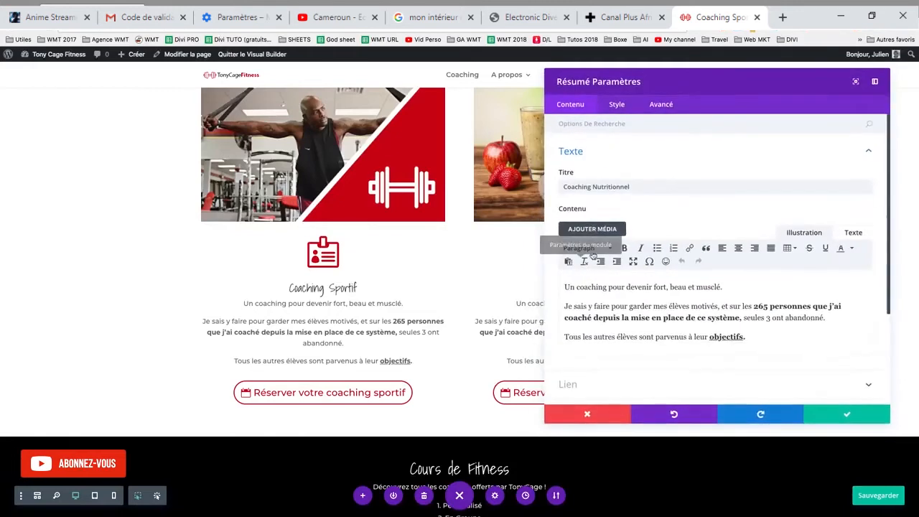
pyautogui.click(679, 320)
pyautogui.hotkey('ctrl', 'a')
pyautogui.hotkey('ctrl', 'v')
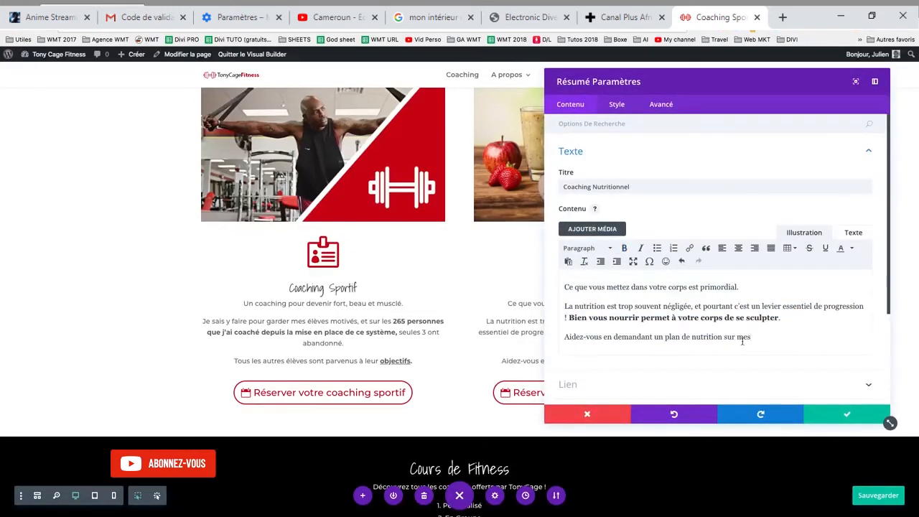
pyautogui.write('re.')
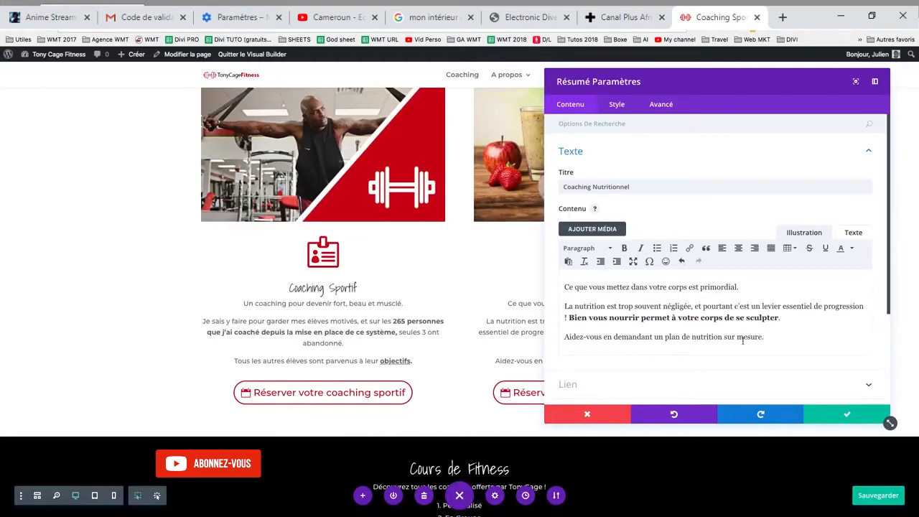
# - Change the Coaching Nutritionnel blurb's icon to the balance scales and apply the module's settings
pyautogui.click(599, 152)
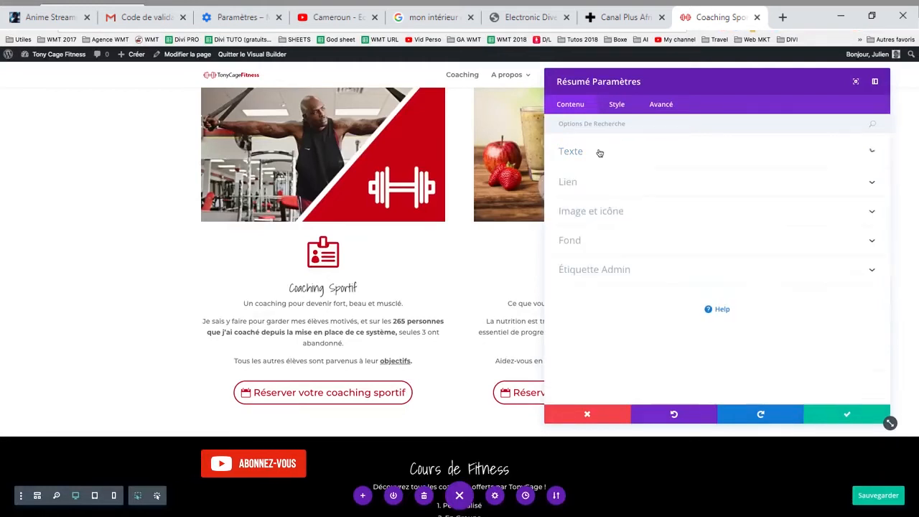
pyautogui.click(682, 211)
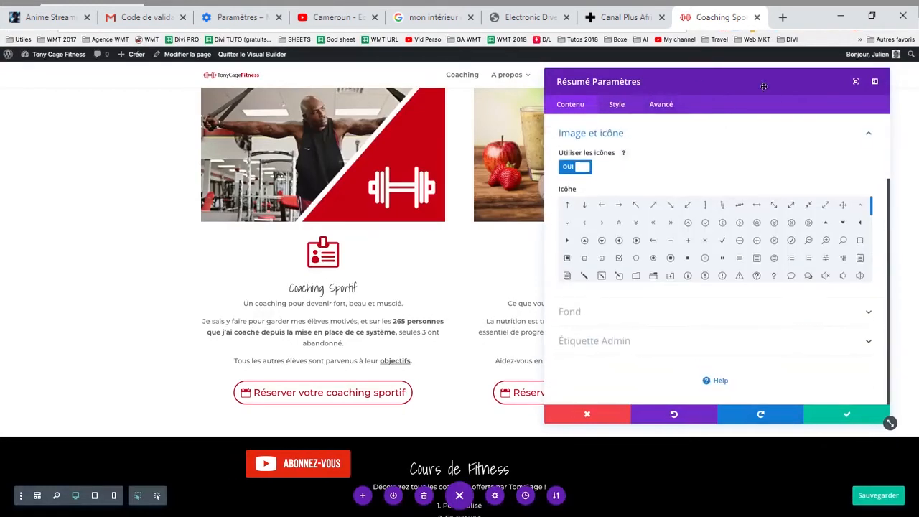
pyautogui.moveTo(759, 84); pyautogui.dragTo(295, 77)
pyautogui.scroll(1, 319, 267)
pyautogui.scroll(-2, 320, 267)
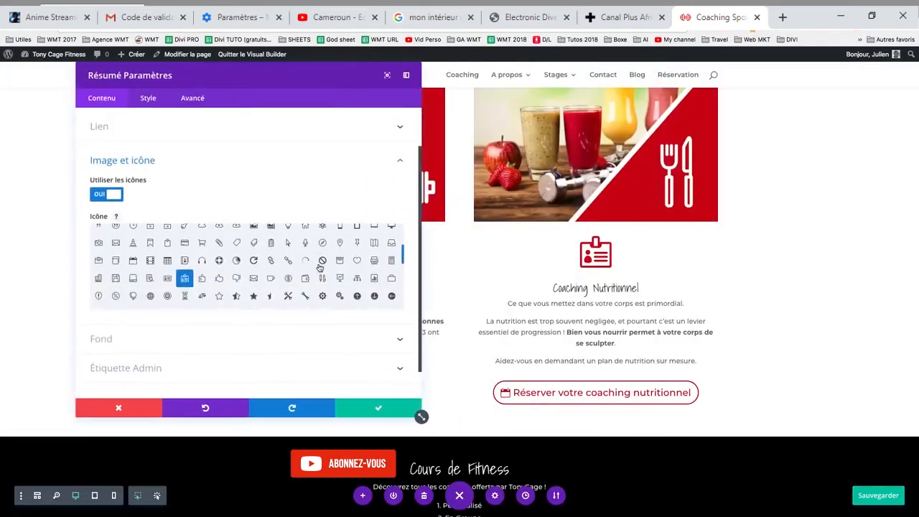
pyautogui.scroll(-1, 320, 268)
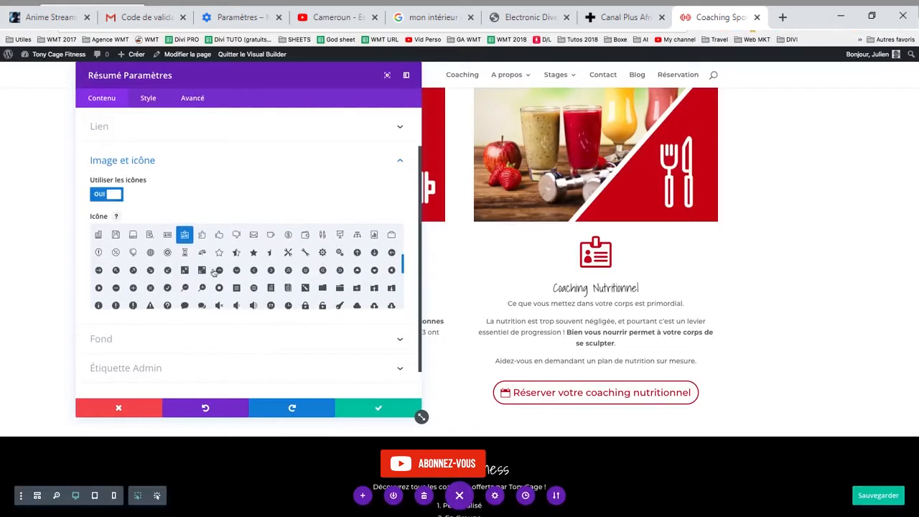
pyautogui.click(201, 252)
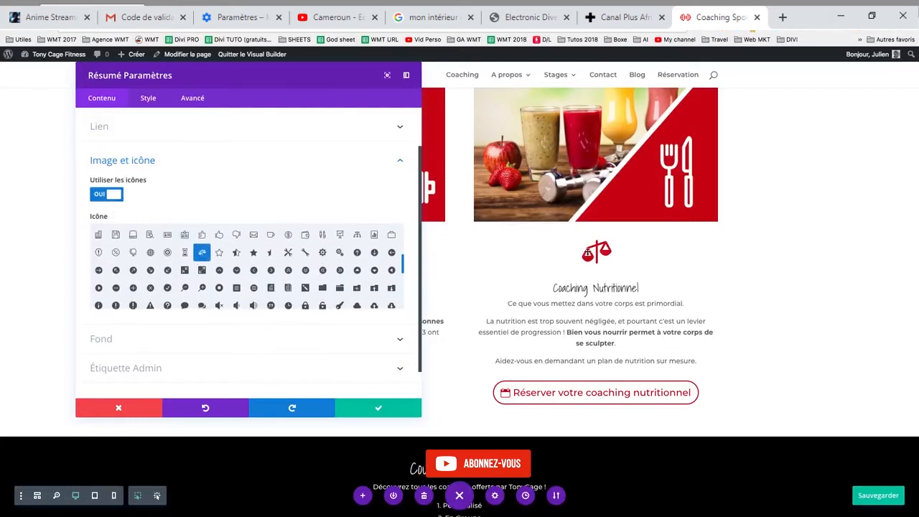
pyautogui.click(375, 413)
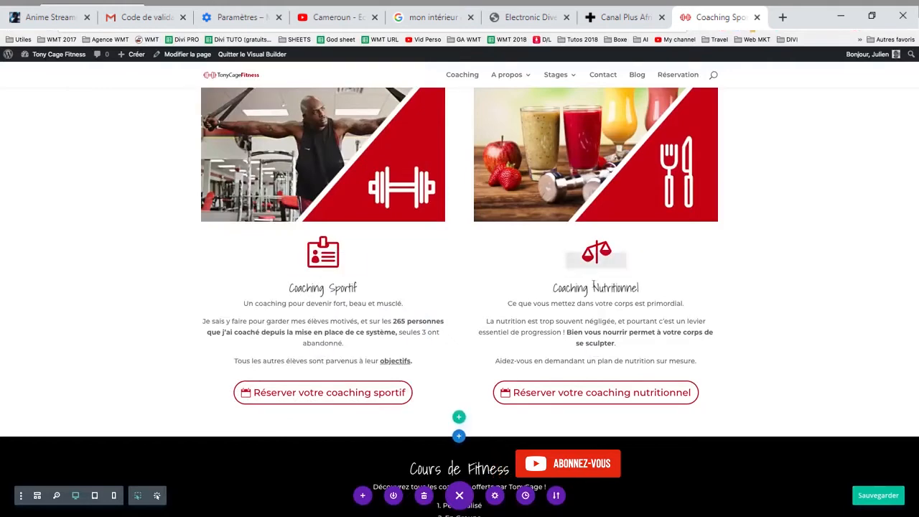
# - Add a bottom divider in the layered, semi-transparent waves style to the "Mes élèves" section
pyautogui.scroll(-5, 696, 295)
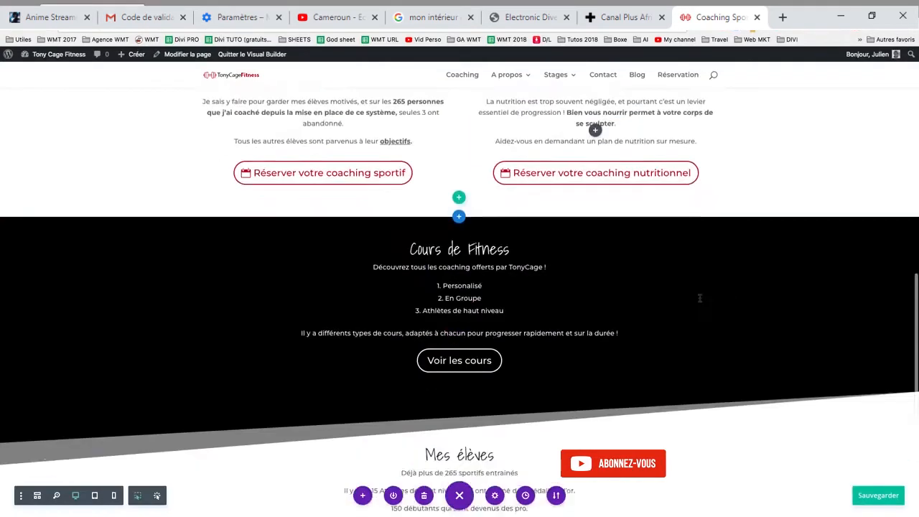
pyautogui.scroll(-2, 700, 298)
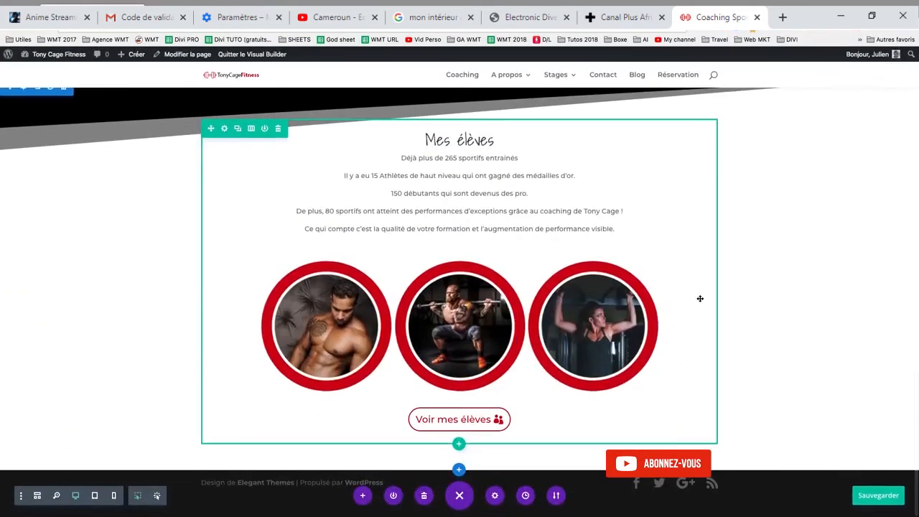
pyautogui.scroll(1, 135, 206)
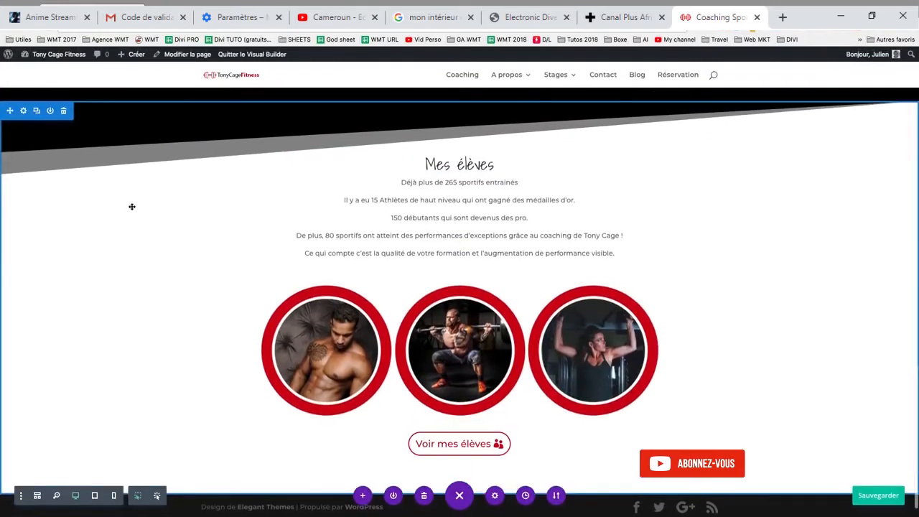
pyautogui.click(23, 109)
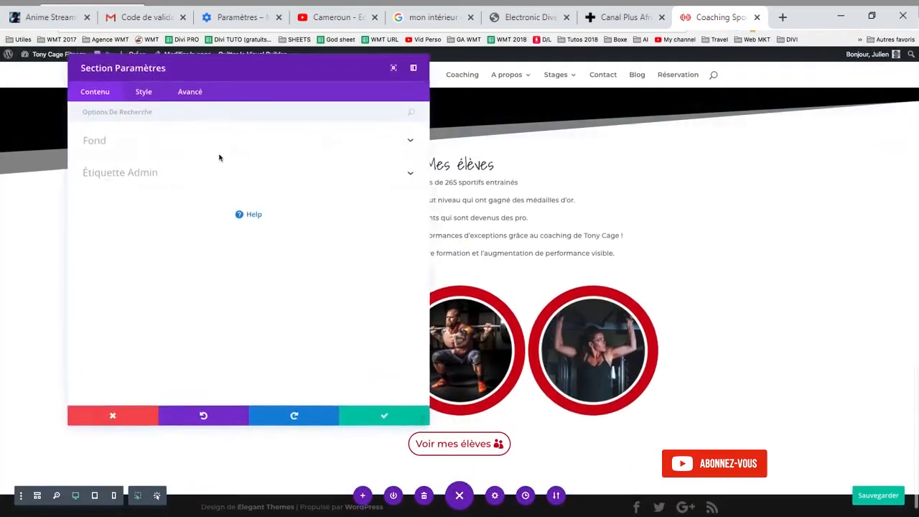
pyautogui.click(148, 98)
pyautogui.click(172, 204)
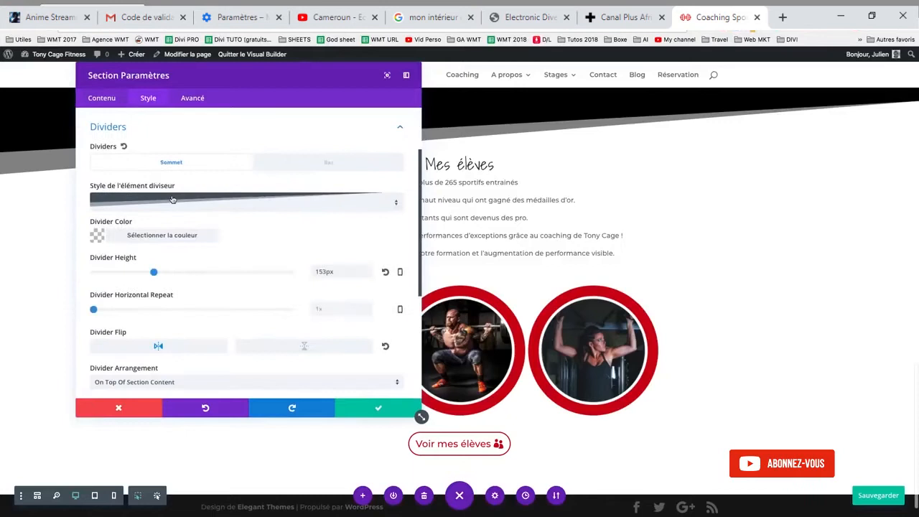
pyautogui.click(326, 164)
pyautogui.click(285, 202)
pyautogui.scroll(-3, 300, 284)
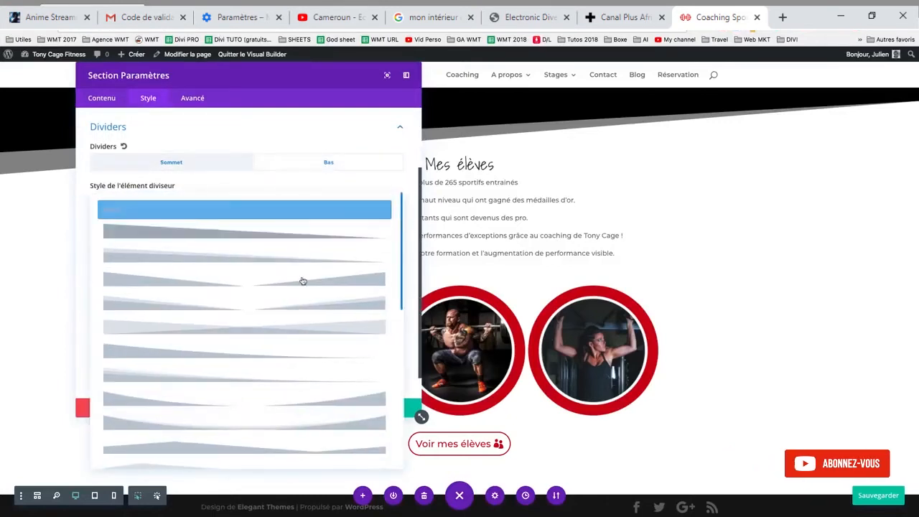
pyautogui.scroll(-5, 300, 288)
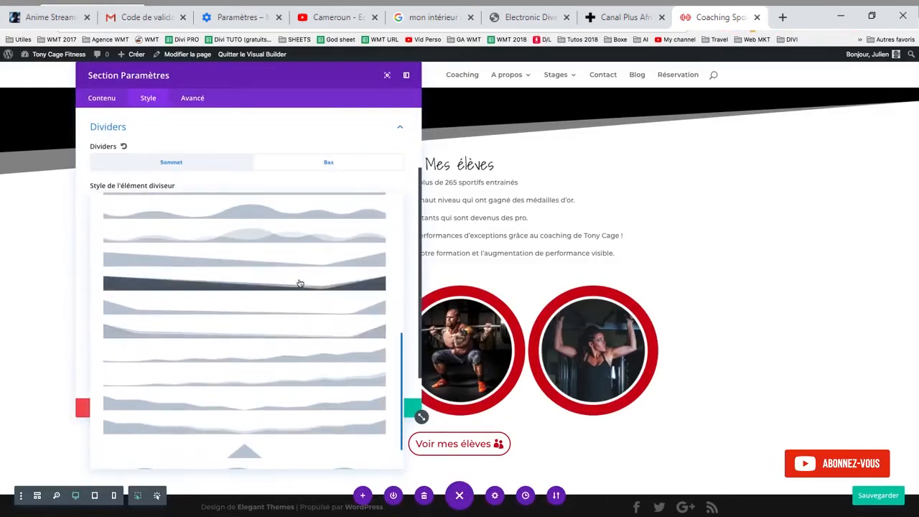
pyautogui.click(277, 242)
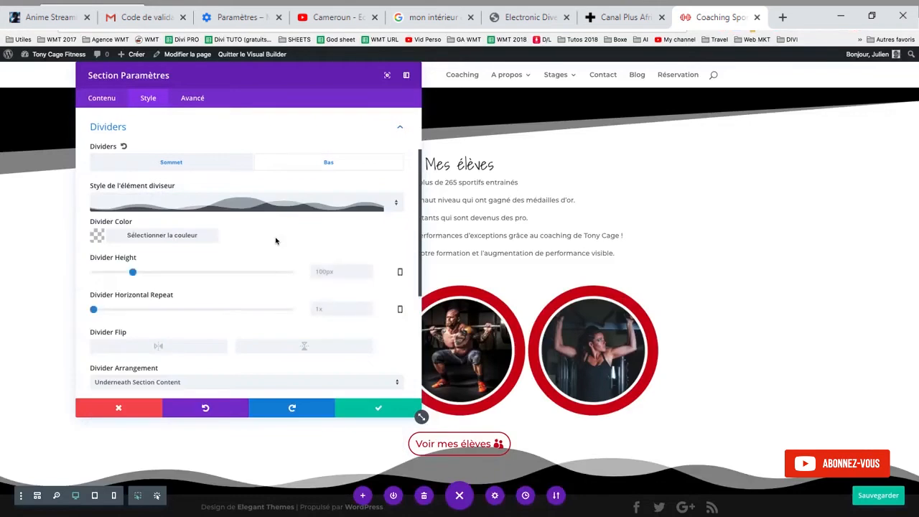
# - Color the wave divider under "Mes élèves" bright red, #cc000e
pyautogui.click(98, 237)
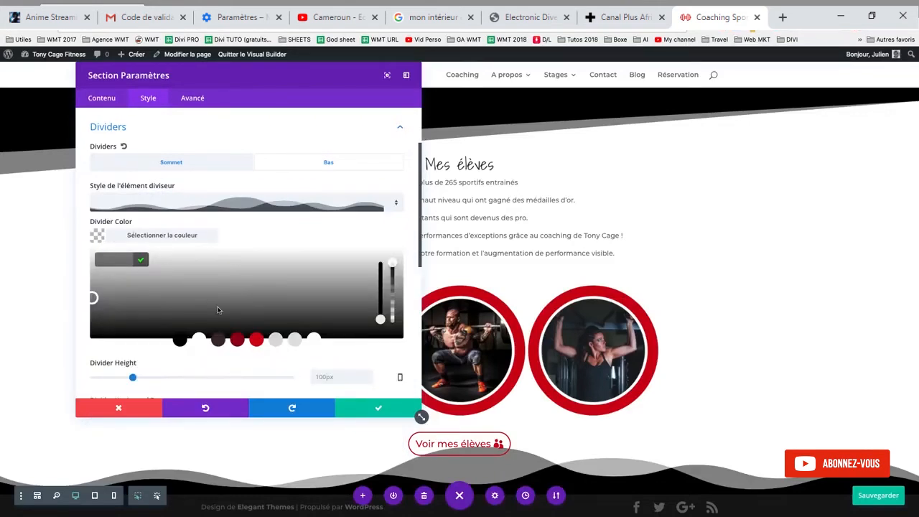
pyautogui.click(256, 339)
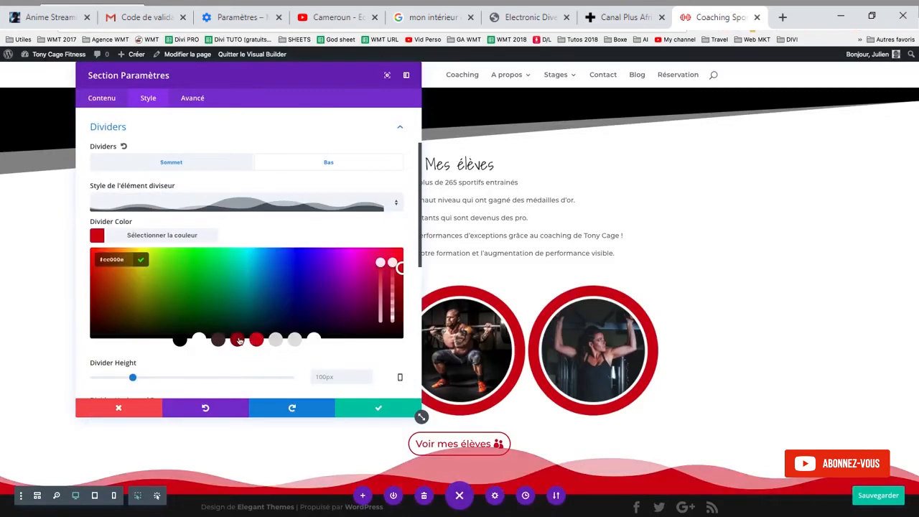
pyautogui.click(238, 340)
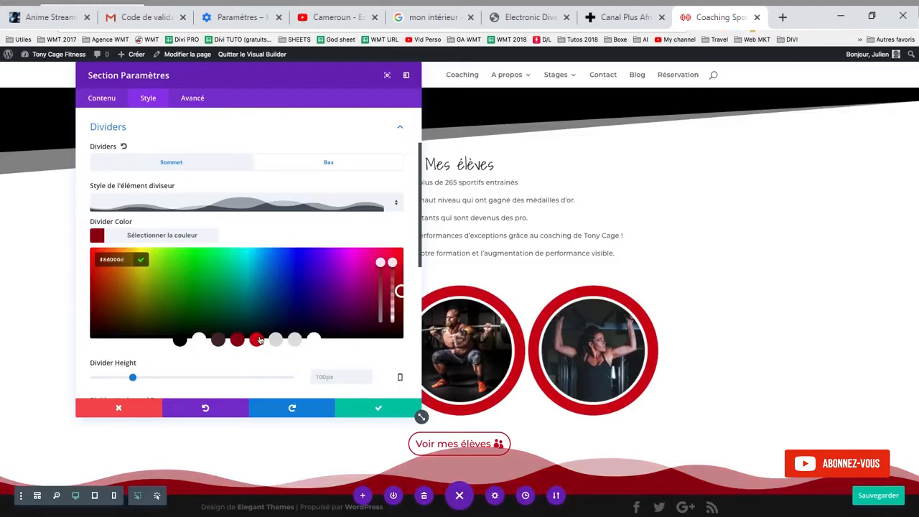
pyautogui.click(257, 339)
# - Set the red wave divider's height to 177px and apply the section settings
pyautogui.scroll(-2, 393, 221)
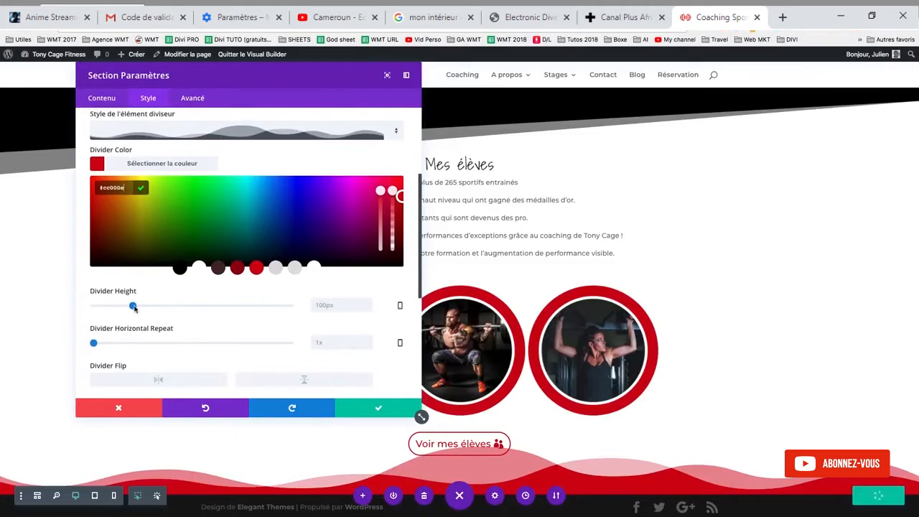
pyautogui.moveTo(132, 306); pyautogui.dragTo(163, 307)
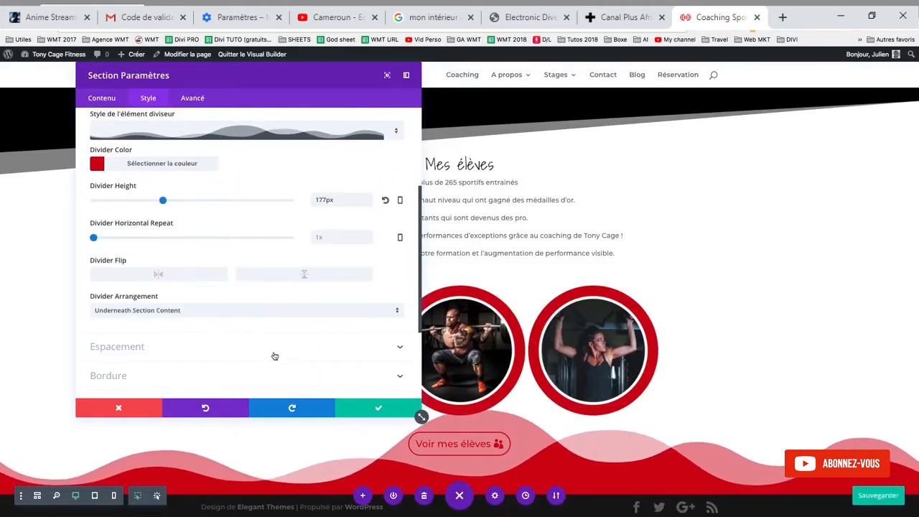
pyautogui.scroll(1, 310, 290)
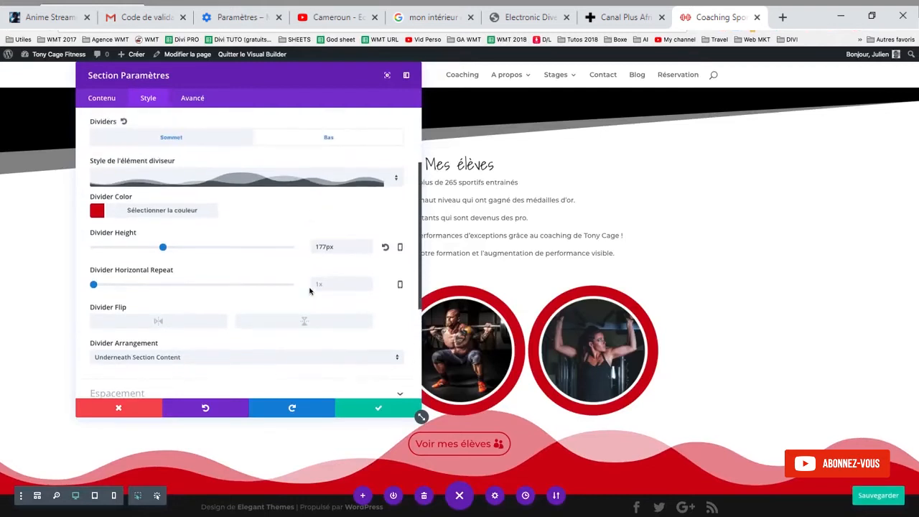
pyautogui.scroll(-1, 309, 291)
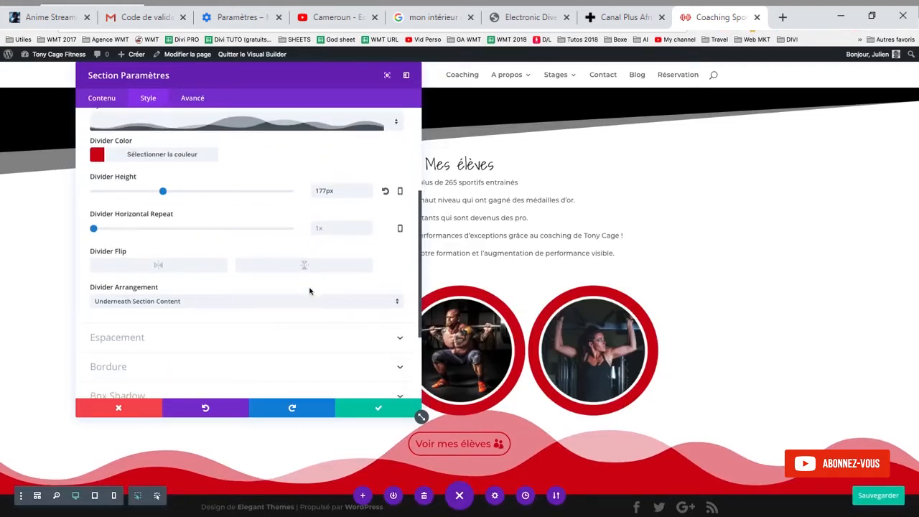
pyautogui.click(302, 306)
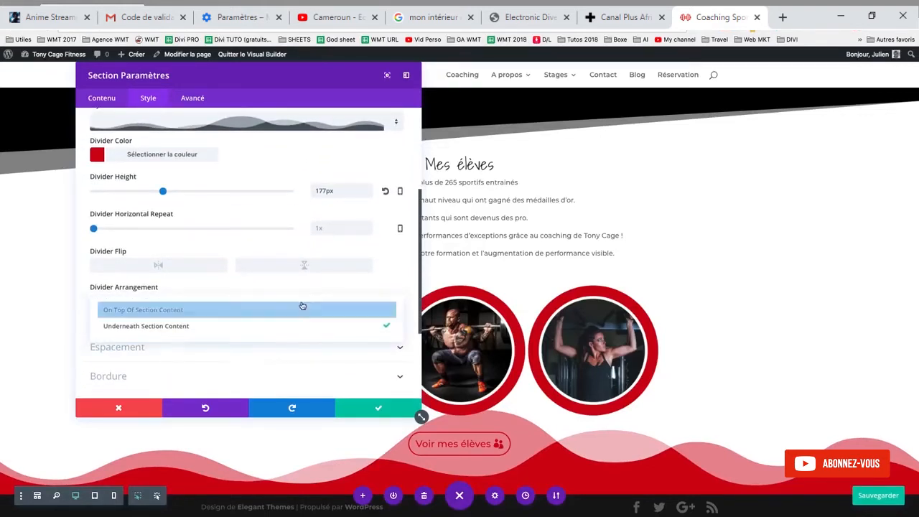
pyautogui.click(367, 405)
# - Increase the "Mes élèves" section's bottom padding so the "Voir mes élèves" button sits above the waves
pyautogui.scroll(-1, 431, 402)
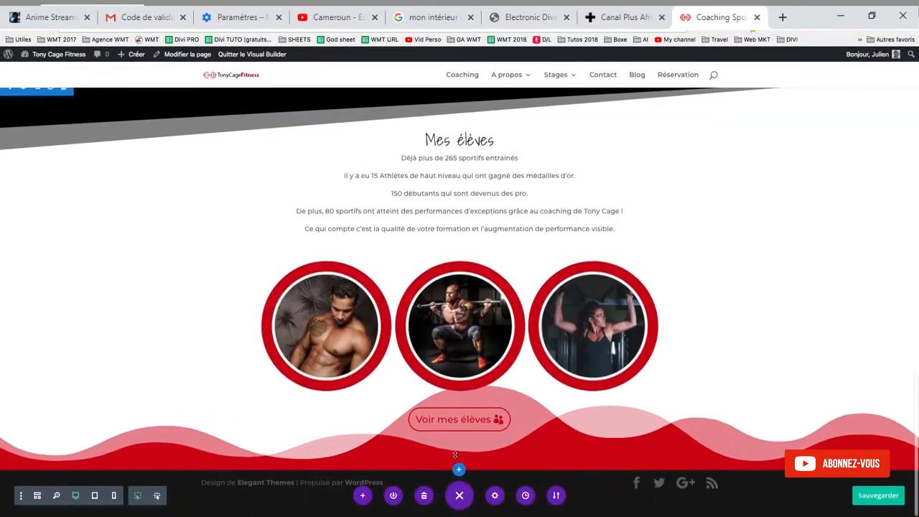
pyautogui.moveTo(434, 454); pyautogui.dragTo(435, 496)
pyautogui.scroll(-1, 380, 410)
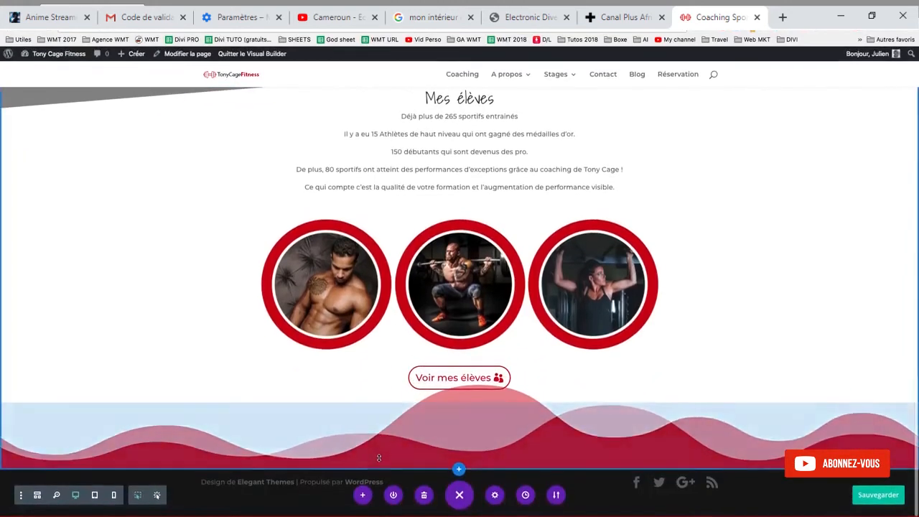
pyautogui.moveTo(375, 468); pyautogui.dragTo(377, 485)
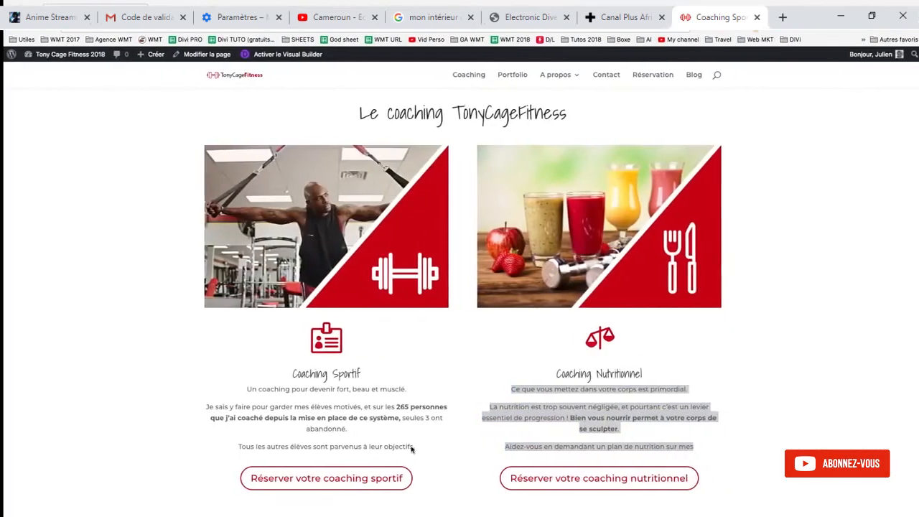
# - Copy the Blog text from the reference site, from "Suivez les actualités TonyCage !" to "pour vous faire progresser."
pyautogui.scroll(-15, 411, 449)
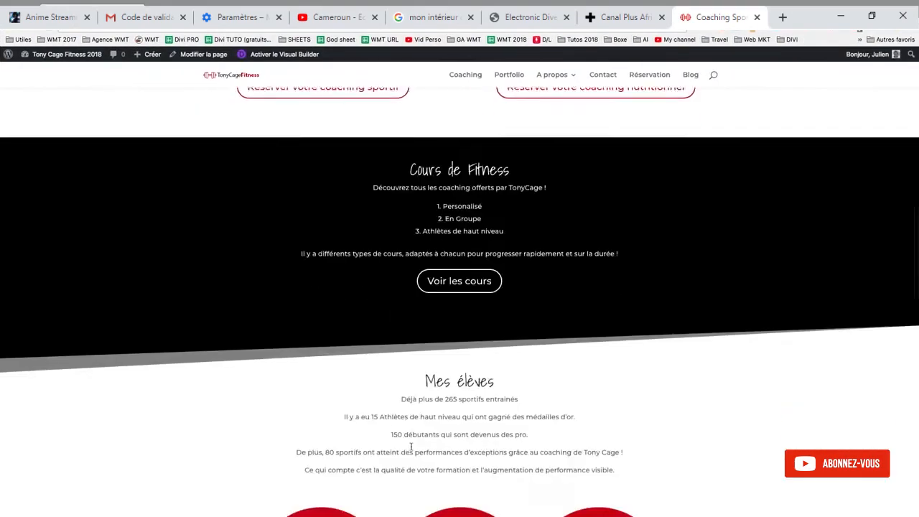
pyautogui.scroll(2, 451, 262)
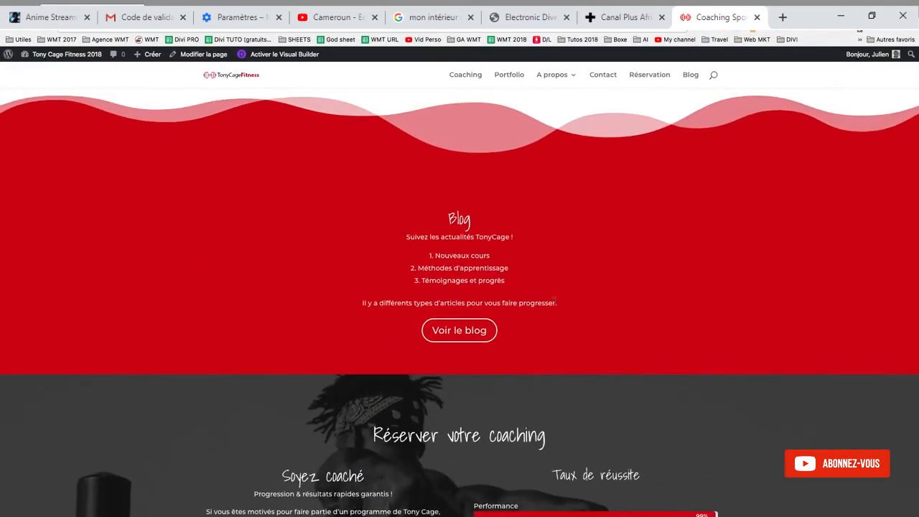
pyautogui.moveTo(556, 301); pyautogui.dragTo(405, 239)
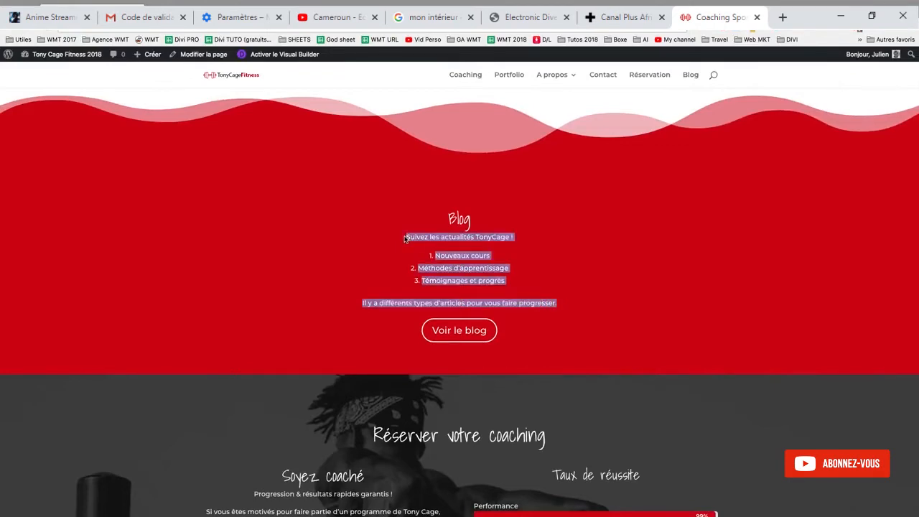
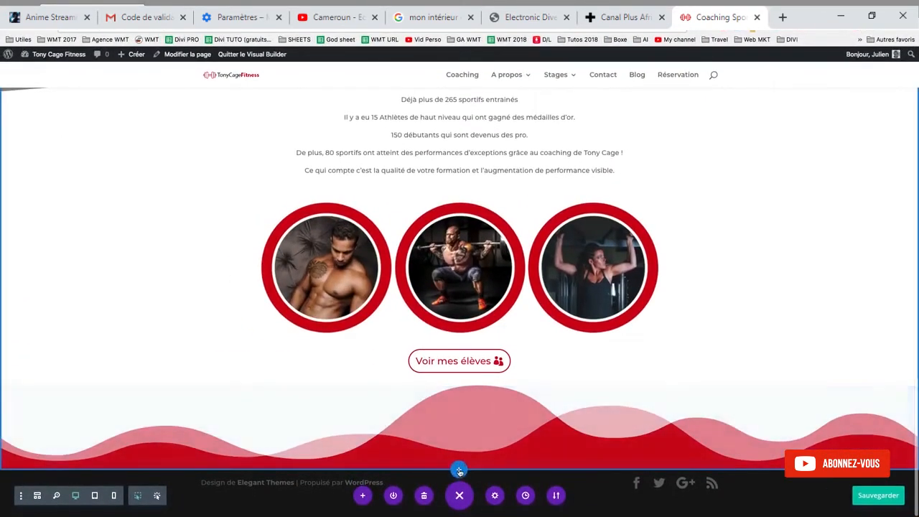
# - Add a normal section below "Mes élèves" with a one-column row containing an "Appel d'action" module
pyautogui.click(459, 465)
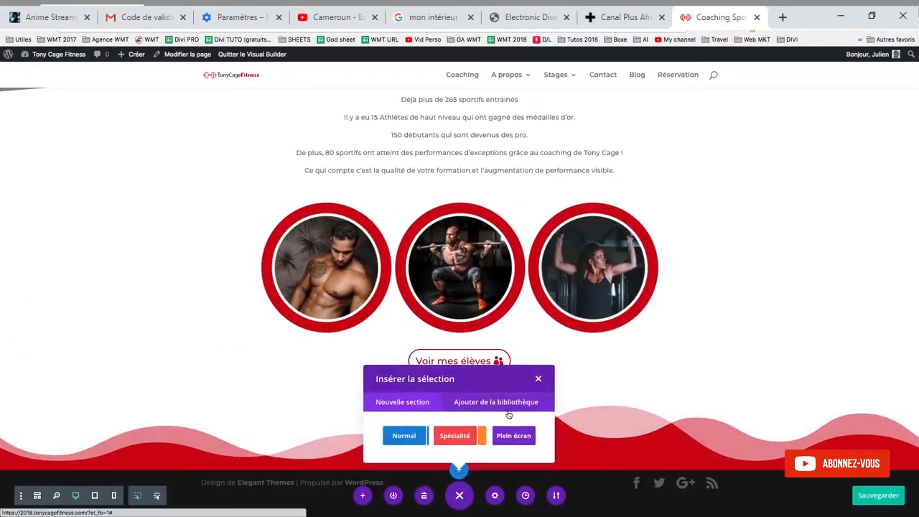
pyautogui.click(407, 438)
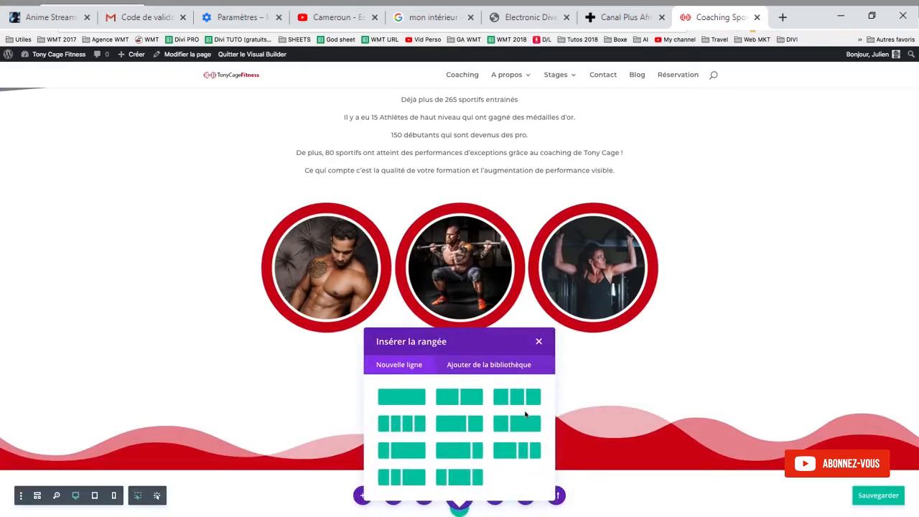
pyautogui.scroll(-1, 644, 337)
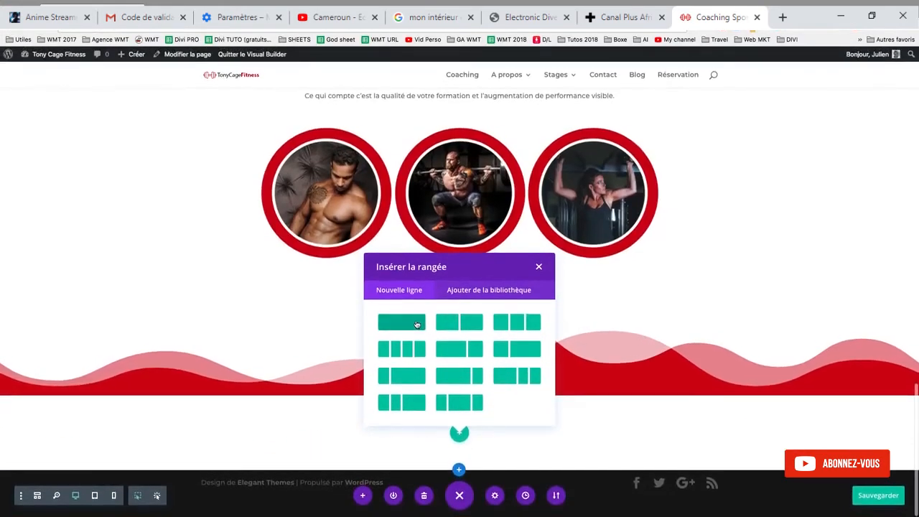
pyautogui.click(417, 325)
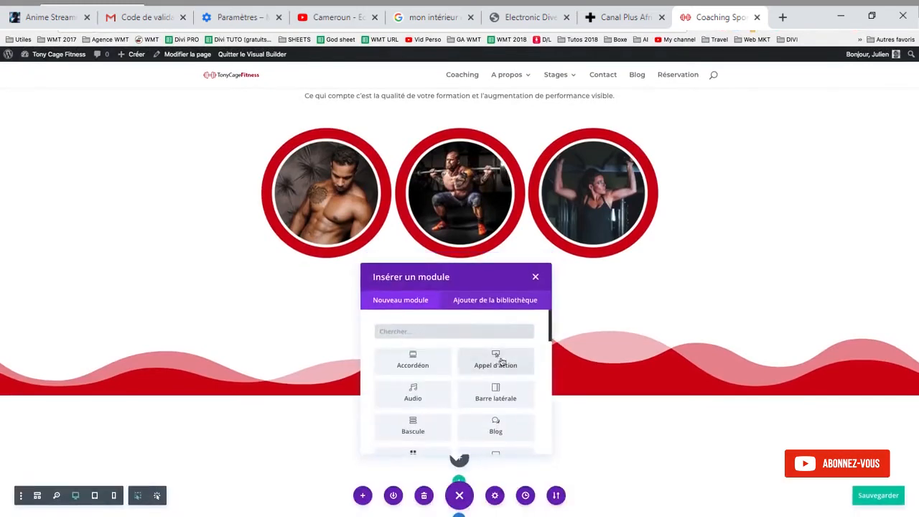
pyautogui.click(503, 361)
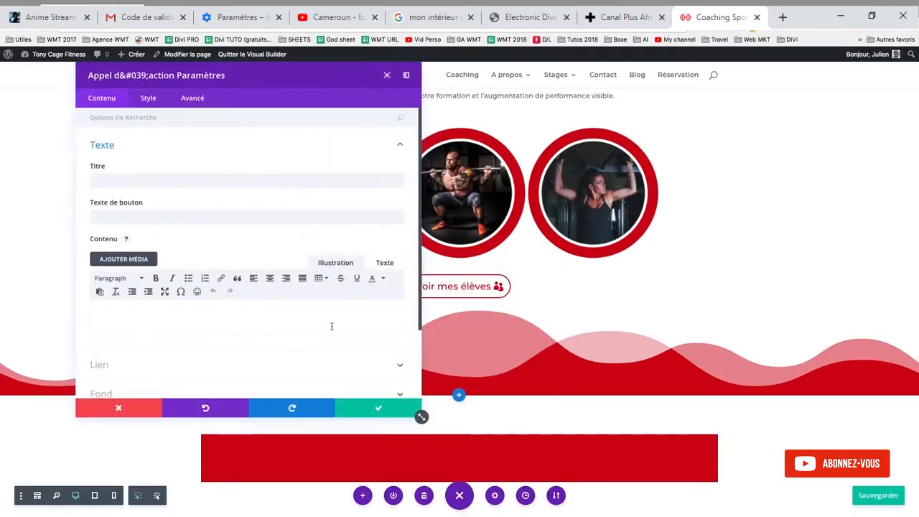
# - Fill the call-to-action's content with the copied blog text, from "Suivez les actualités TonyCage !" to "pour vous faire progresser."
pyautogui.write("Suivez les actualités TonyCage ! 1. Nouveaux cours 2. Méthodes d'apprentissage 3. Témoignages et progrès Il y a différents types d'articles pour vous faire progresser.")
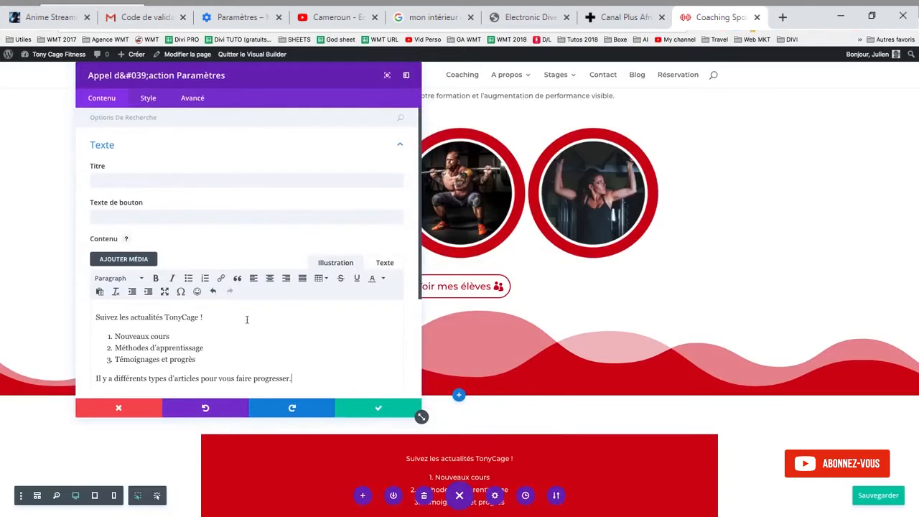
pyautogui.scroll(-1, 246, 319)
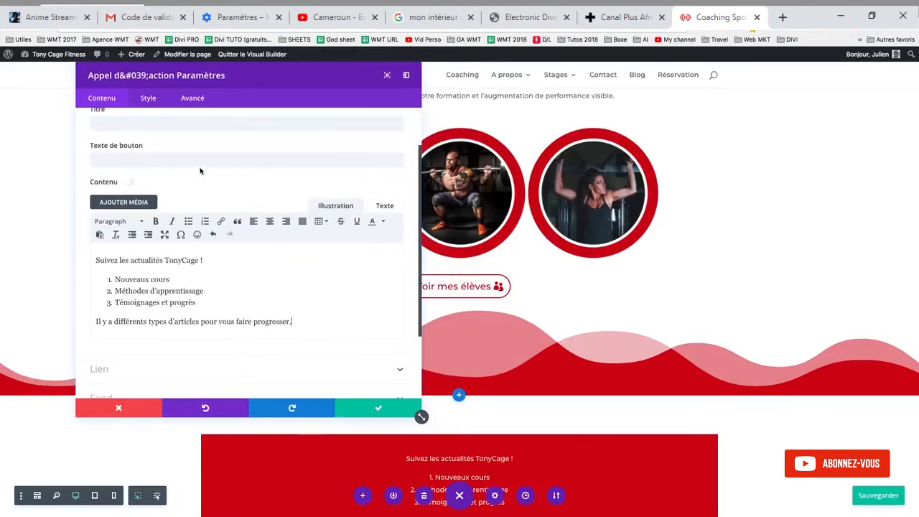
pyautogui.scroll(1, 200, 171)
# - Title the call-to-action "Blog" and label its button "Voir le blog"
pyautogui.click(170, 149)
pyautogui.write('B')
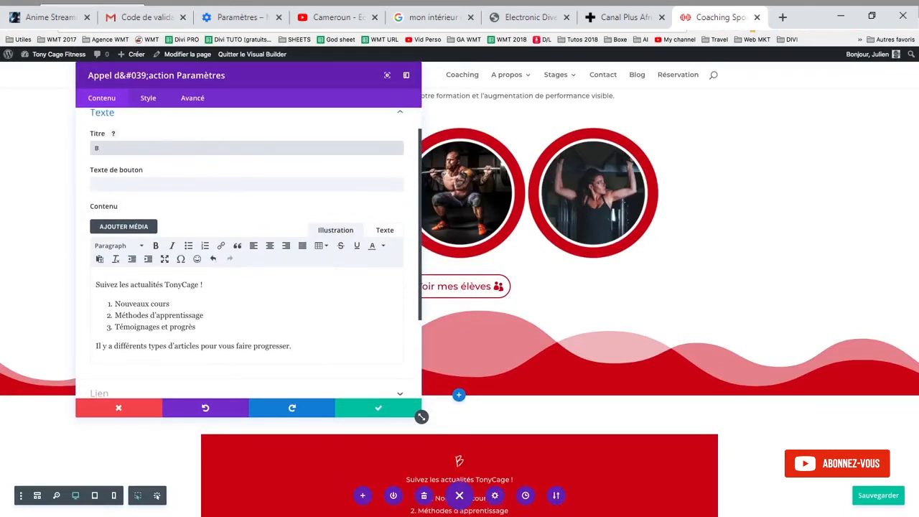
pyautogui.write('og')
pyautogui.press('BackSpace')
pyautogui.press('BackSpace')
pyautogui.write('log')
pyautogui.click(227, 188)
pyautogui.write('Voir le')
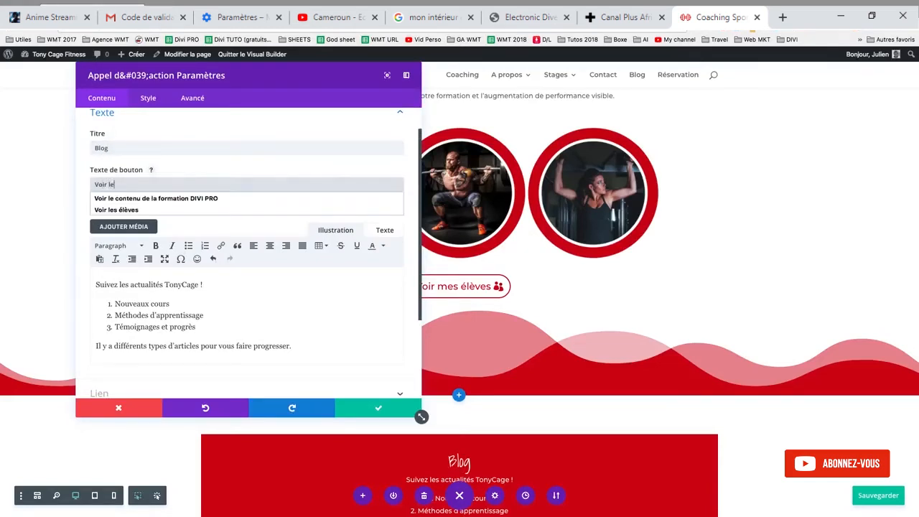
pyautogui.write(' blog')
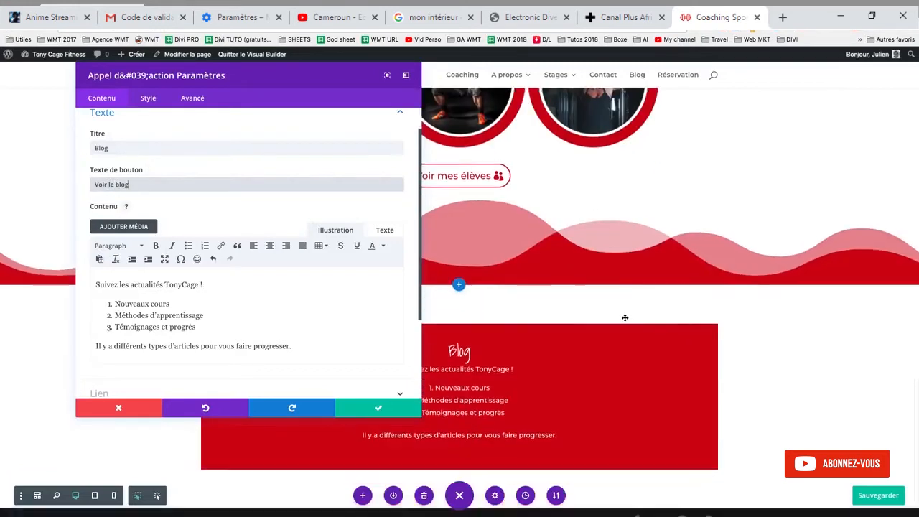
# - Link the "Voir le blog" button to /blog and apply the module's settings
pyautogui.scroll(-3, 191, 299)
pyautogui.click(180, 300)
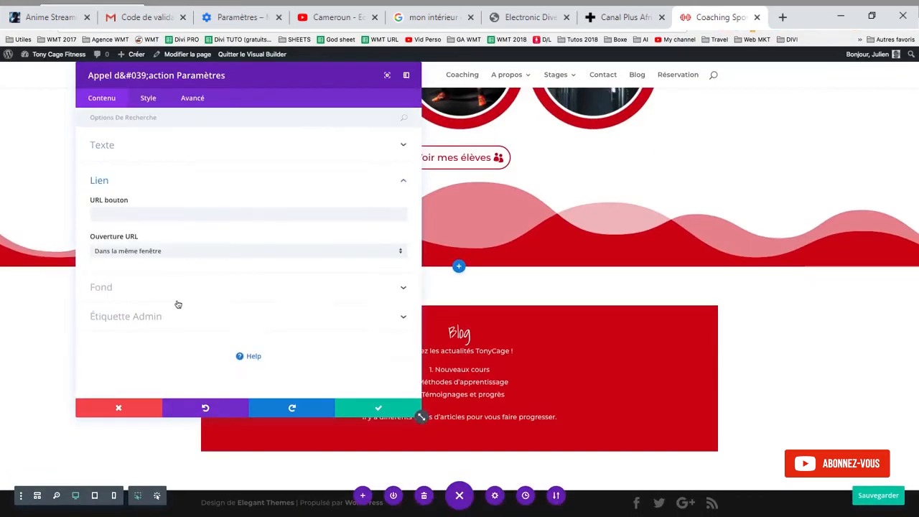
pyautogui.click(129, 216)
pyautogui.write('/blog')
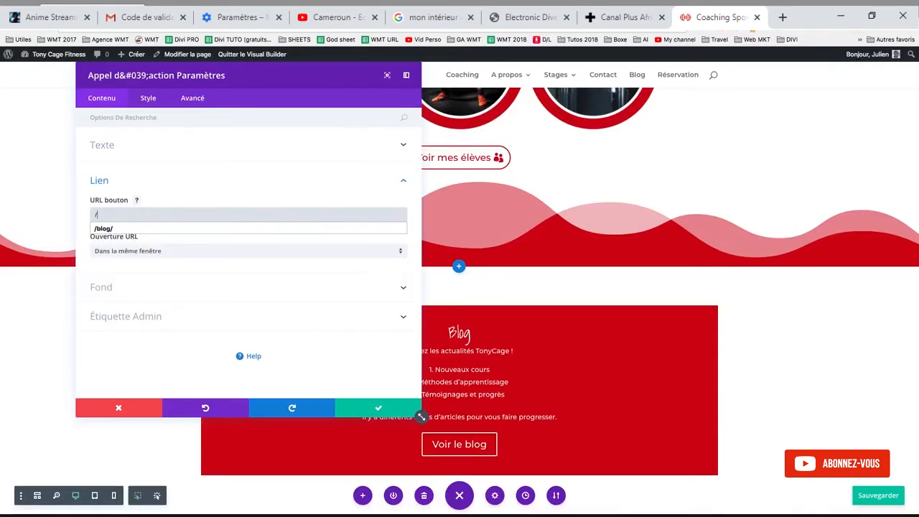
pyautogui.press('BackSpace')
pyautogui.click(147, 99)
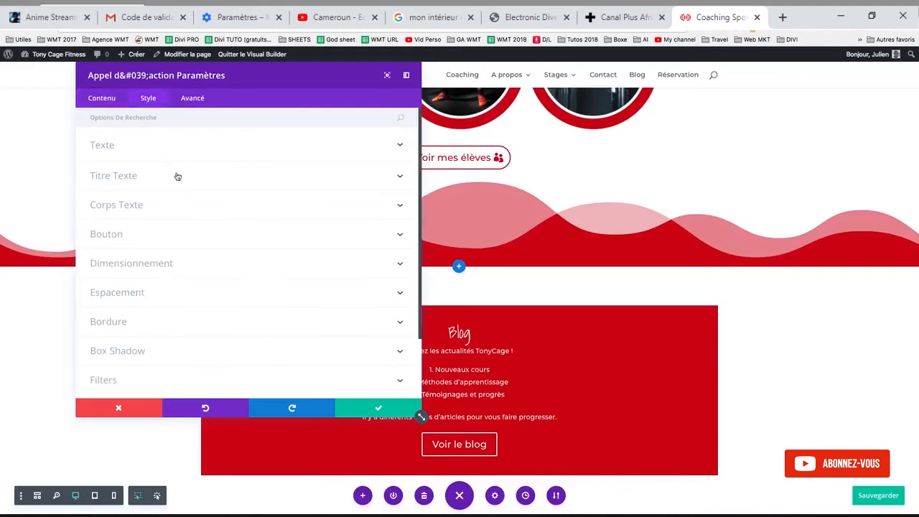
pyautogui.click(367, 415)
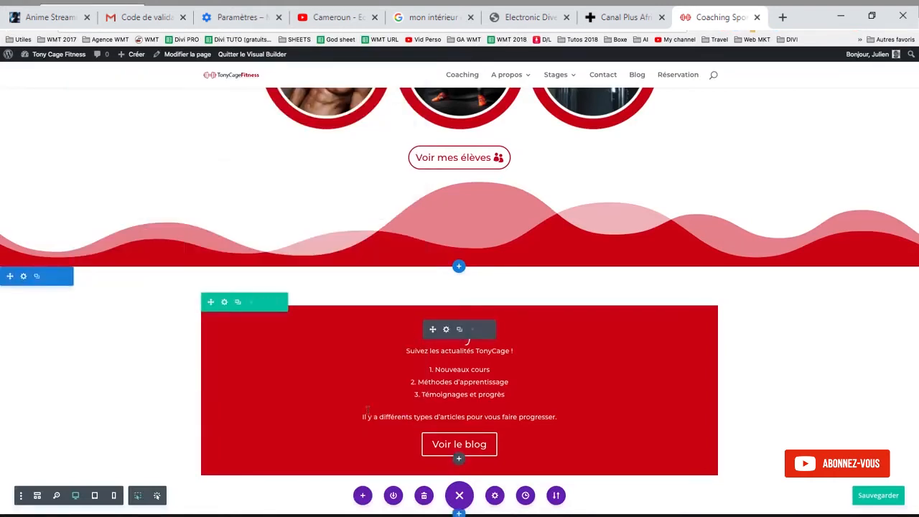
# - Switch the Blog row to full-width mode and enable its custom gutter width
pyautogui.click(224, 302)
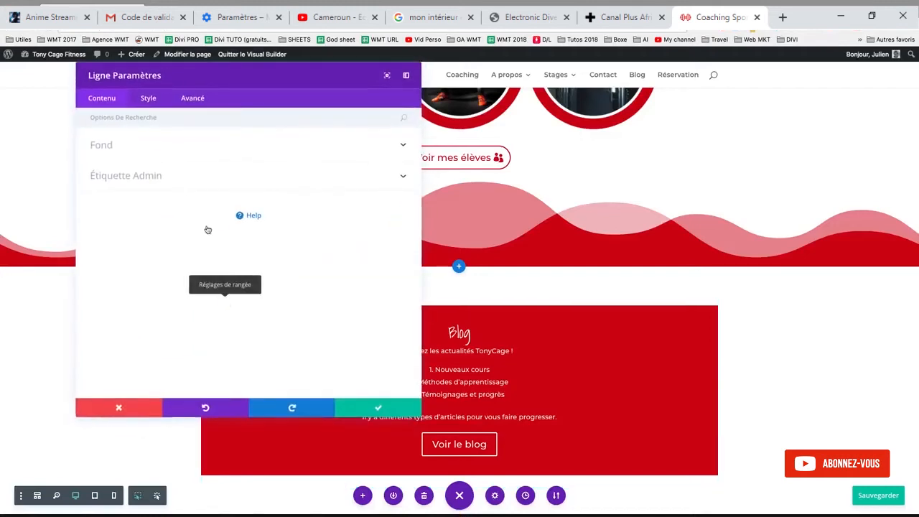
pyautogui.click(146, 99)
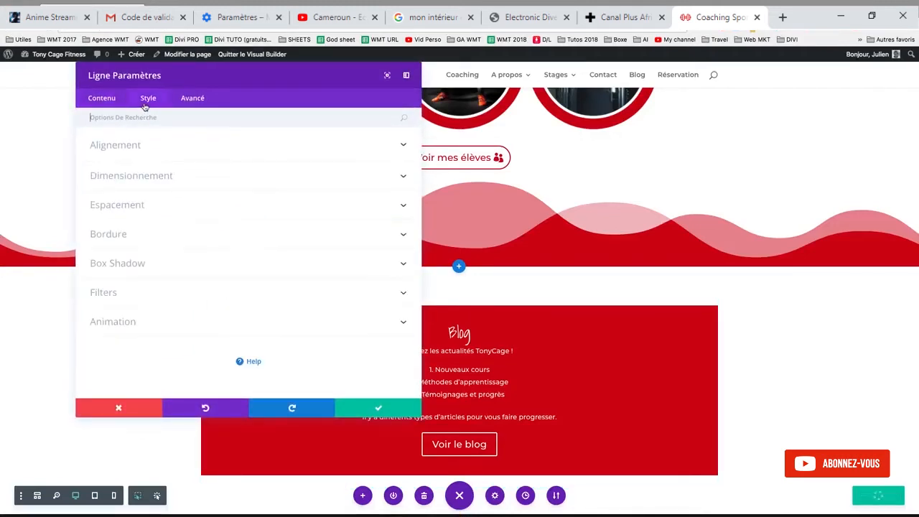
pyautogui.click(117, 174)
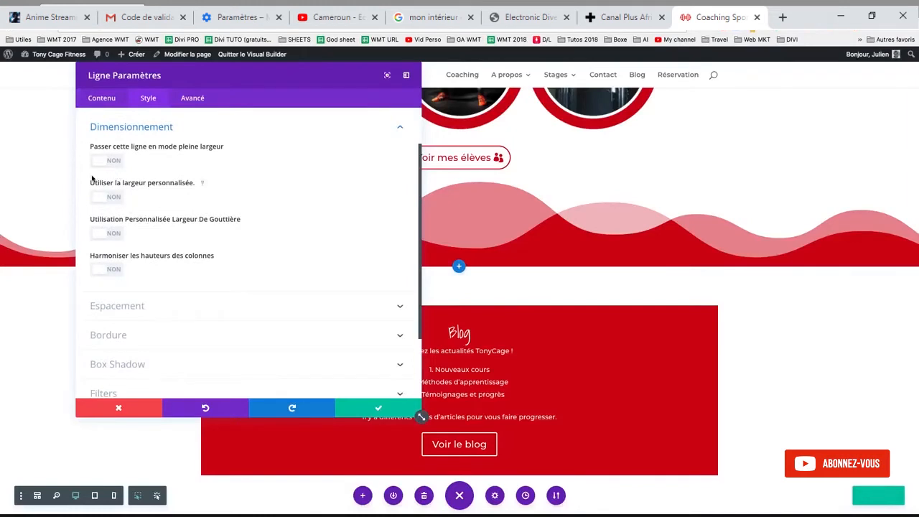
pyautogui.click(98, 162)
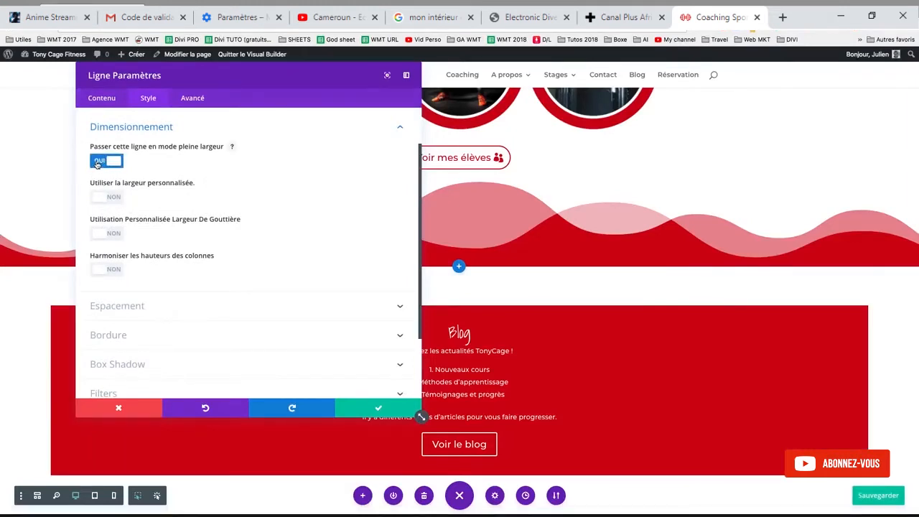
pyautogui.click(101, 237)
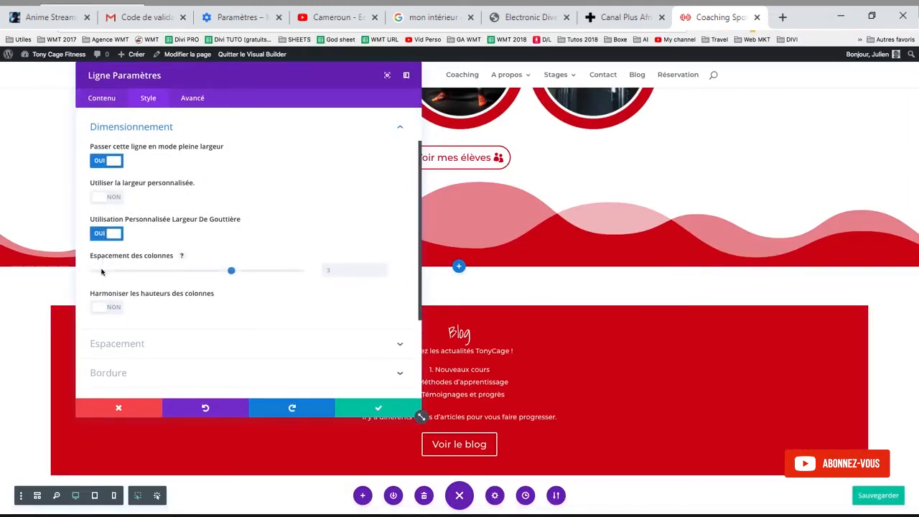
# - Set the Blog row's column spacing to 1 and remove the white gap between the waves and the red Blog block
pyautogui.click(102, 271)
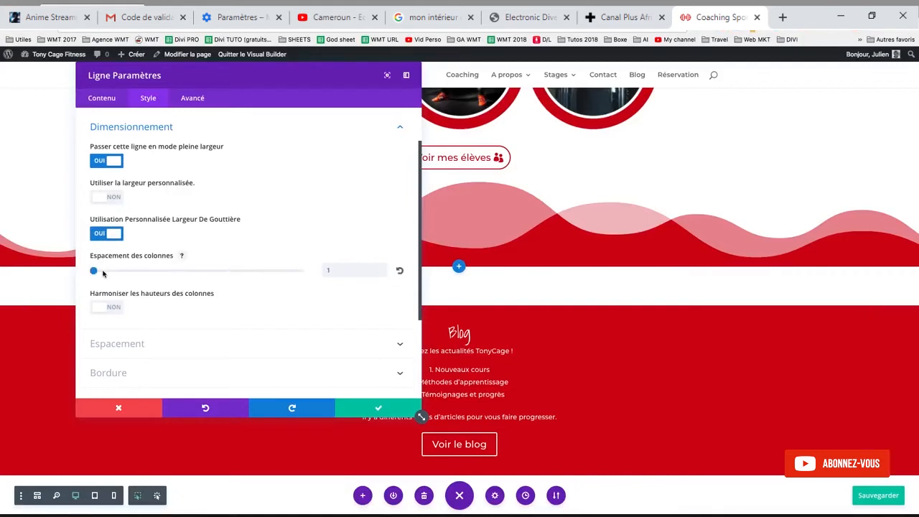
pyautogui.click(361, 412)
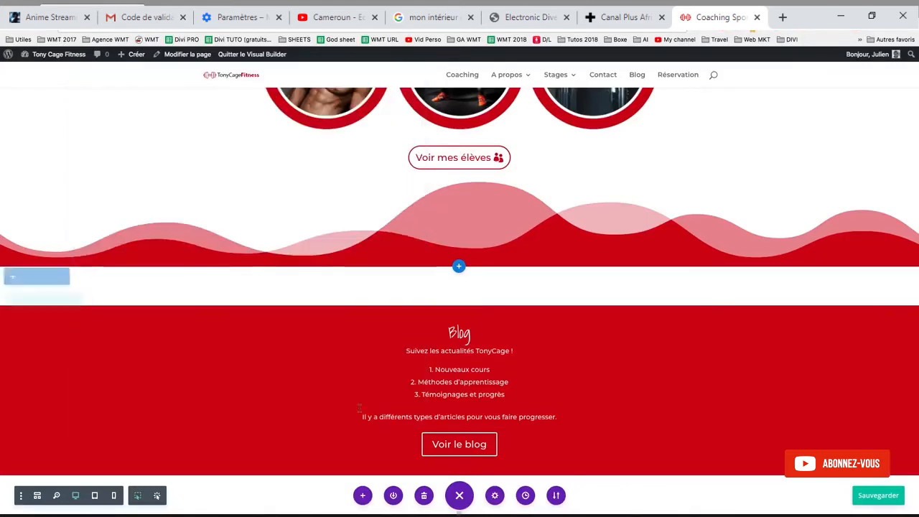
pyautogui.moveTo(378, 301); pyautogui.dragTo(369, 259)
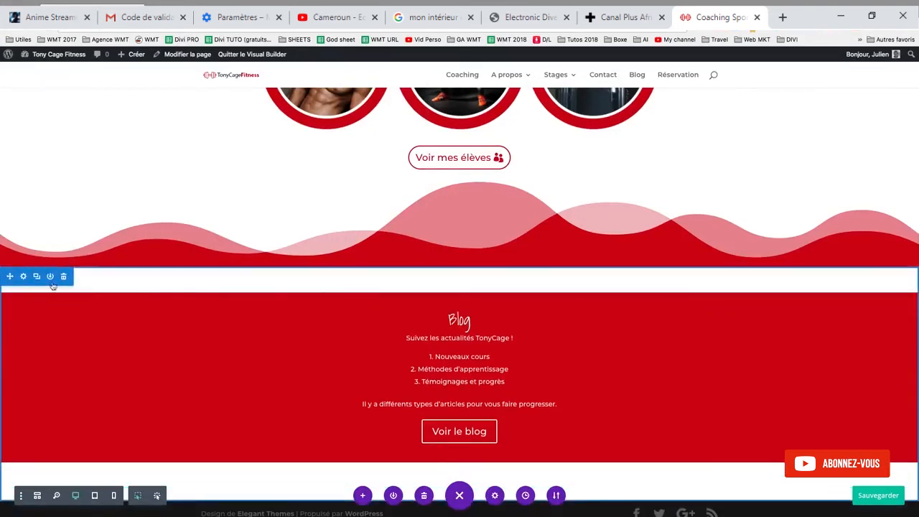
pyautogui.moveTo(300, 270); pyautogui.dragTo(287, 238)
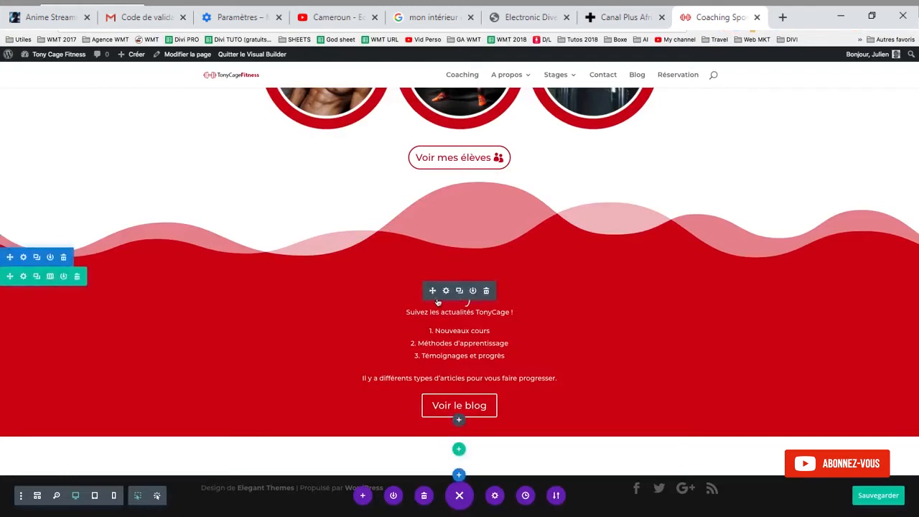
# - Enable custom button styles for the Blog call-to-action module and set the button's border radius to 32px
pyautogui.click(445, 291)
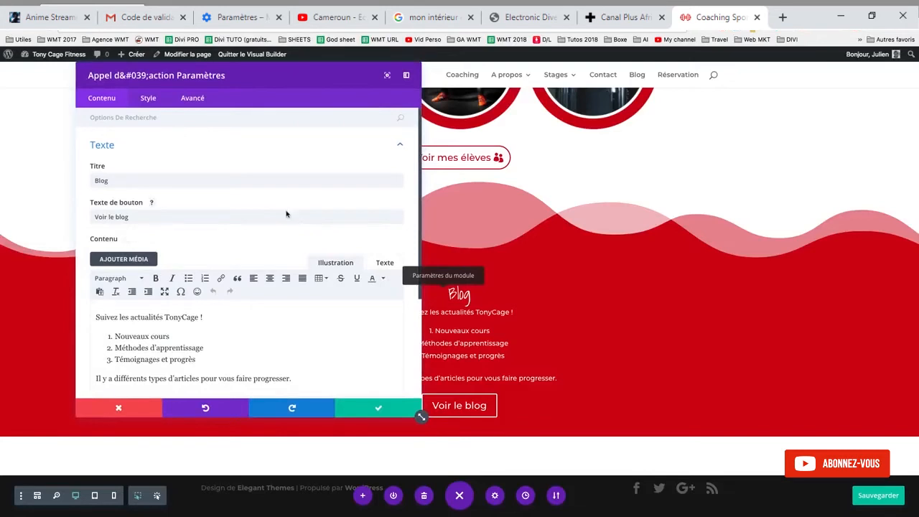
pyautogui.click(159, 104)
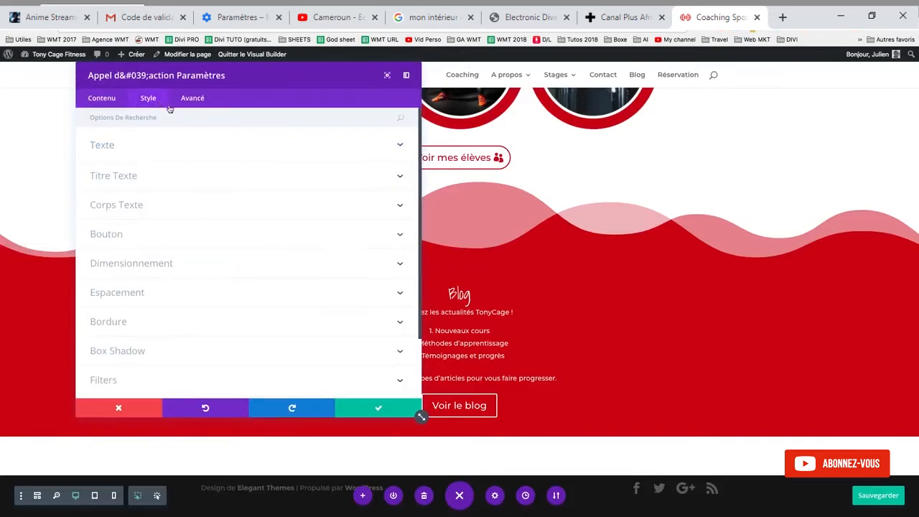
pyautogui.click(193, 236)
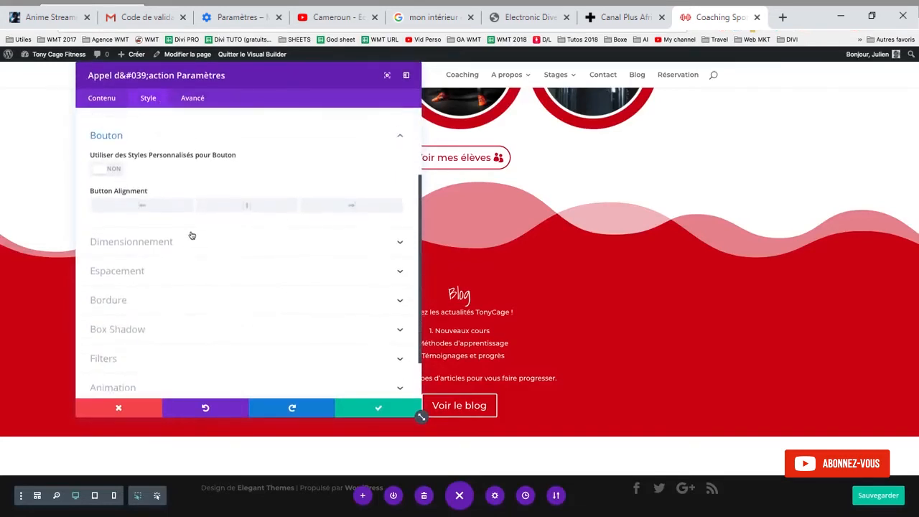
pyautogui.click(98, 161)
pyautogui.scroll(-5, 200, 261)
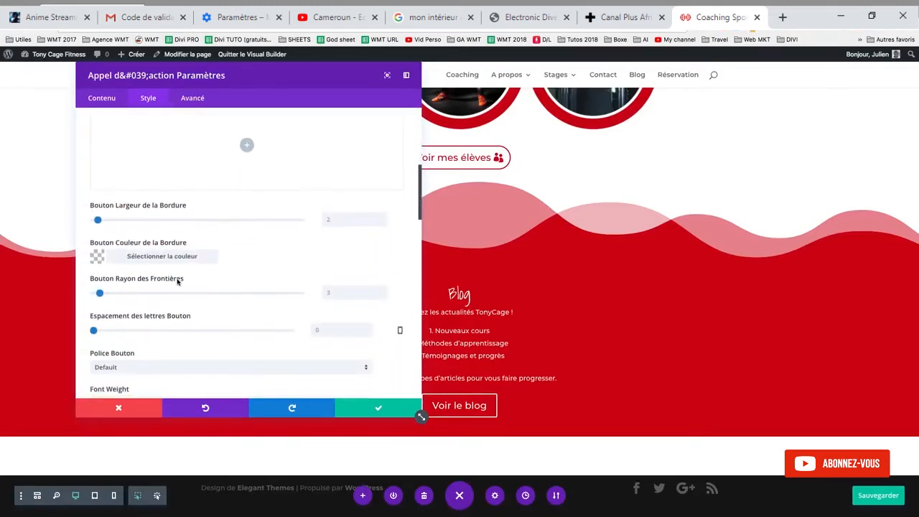
pyautogui.moveTo(99, 293); pyautogui.dragTo(158, 296)
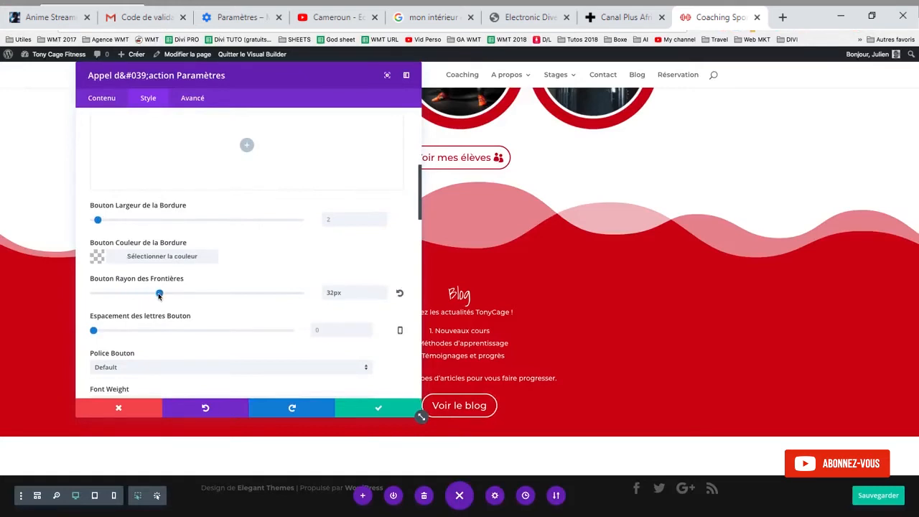
# - Choose the solid right-pointing triangle as the "Voir le blog" button's icon
pyautogui.scroll(-1, 242, 337)
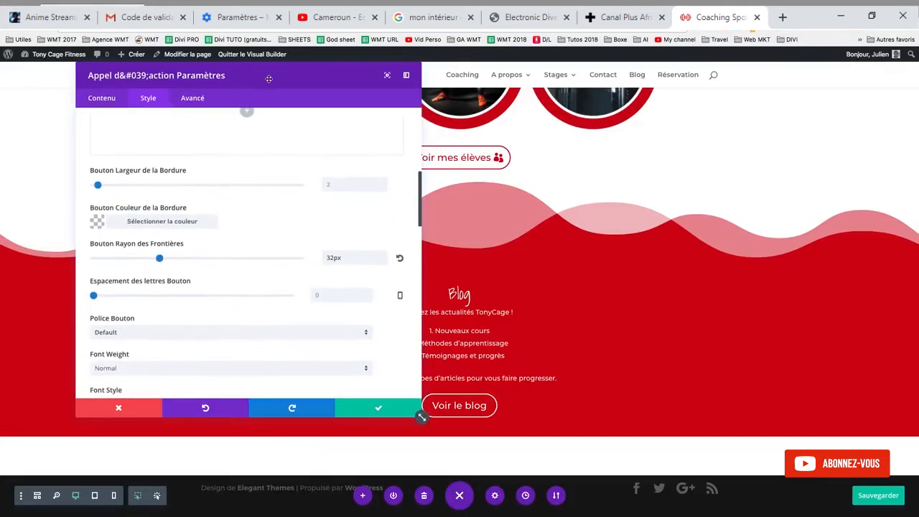
pyautogui.moveTo(269, 79); pyautogui.dragTo(752, 82)
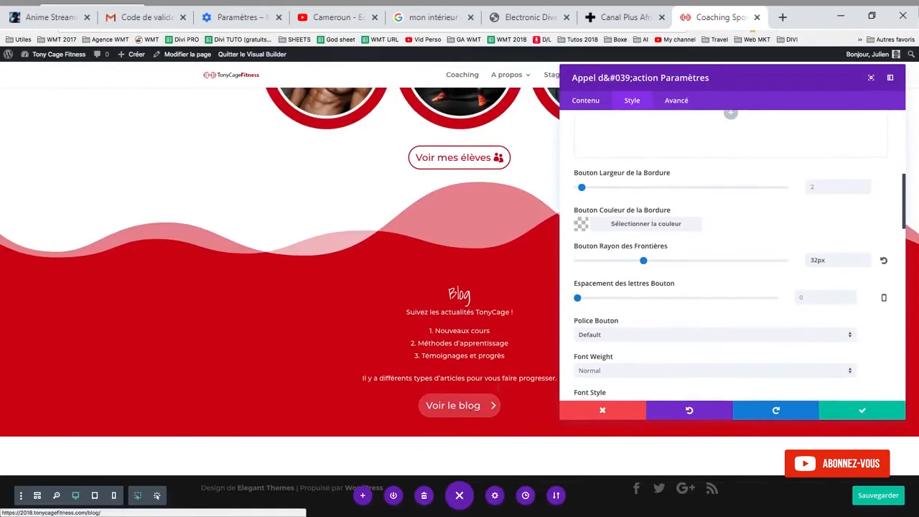
pyautogui.scroll(-5, 628, 305)
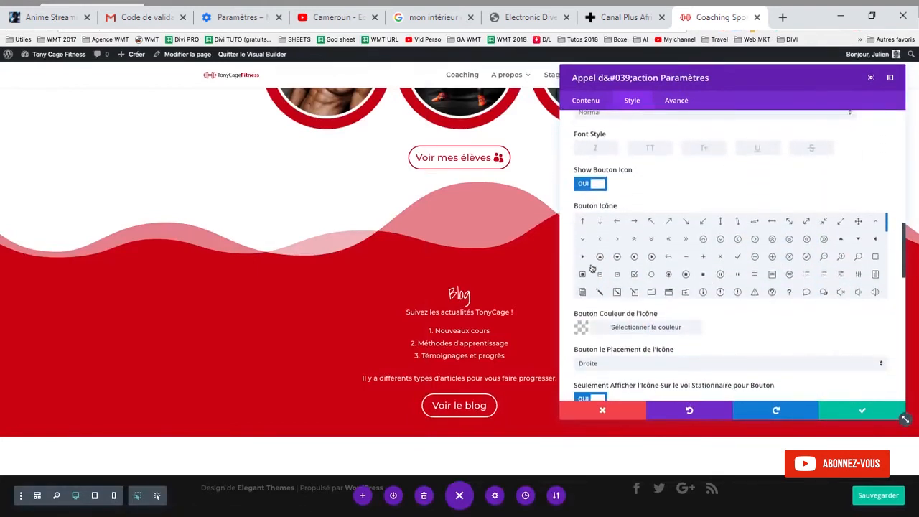
pyautogui.click(583, 257)
pyautogui.scroll(-3, 722, 318)
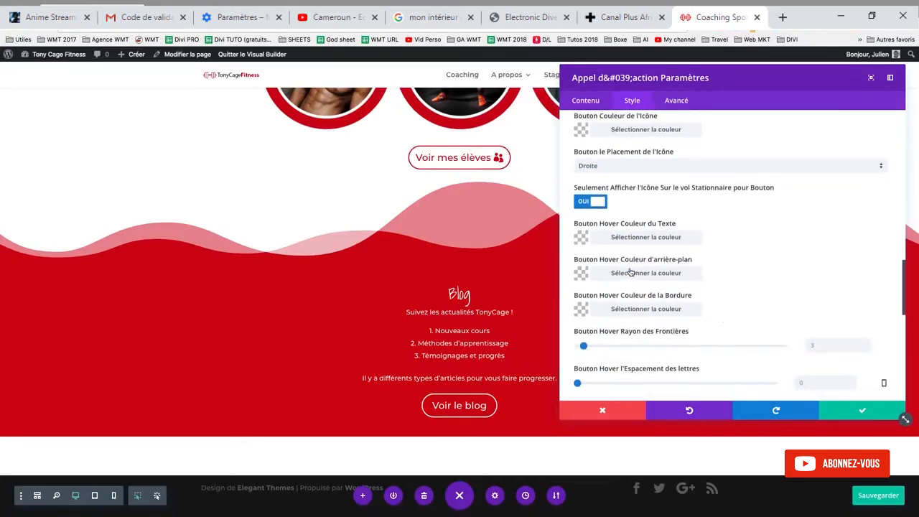
# - Set the "Voir le blog" button's hover text colour to the red preset #cc000e and save the module settings
pyautogui.click(580, 273)
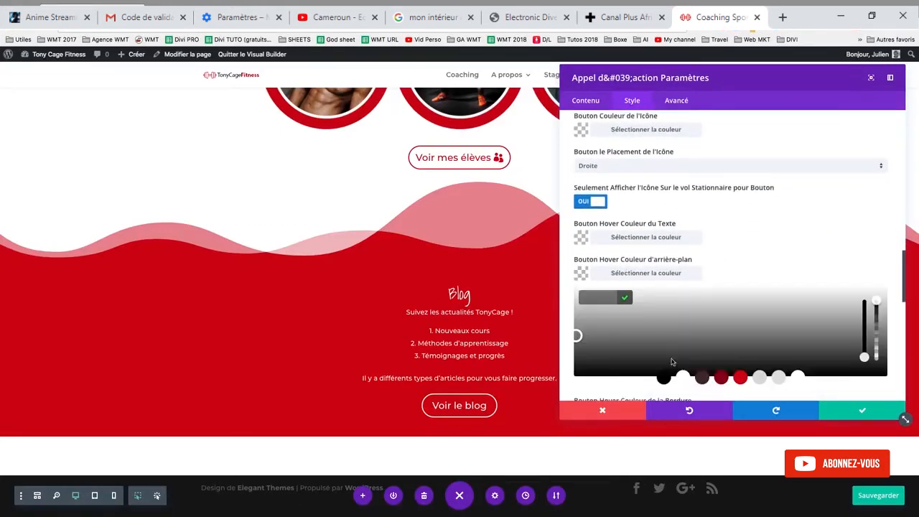
pyautogui.click(582, 243)
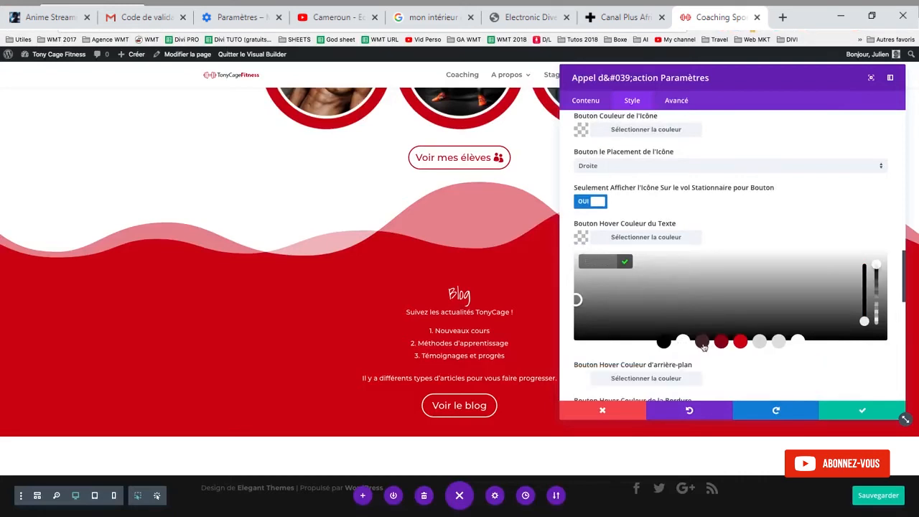
pyautogui.click(740, 341)
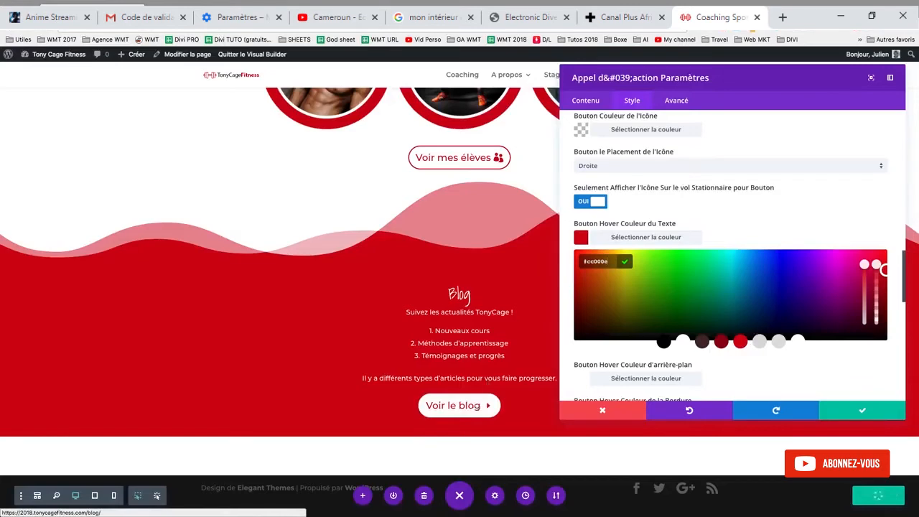
pyautogui.click(853, 406)
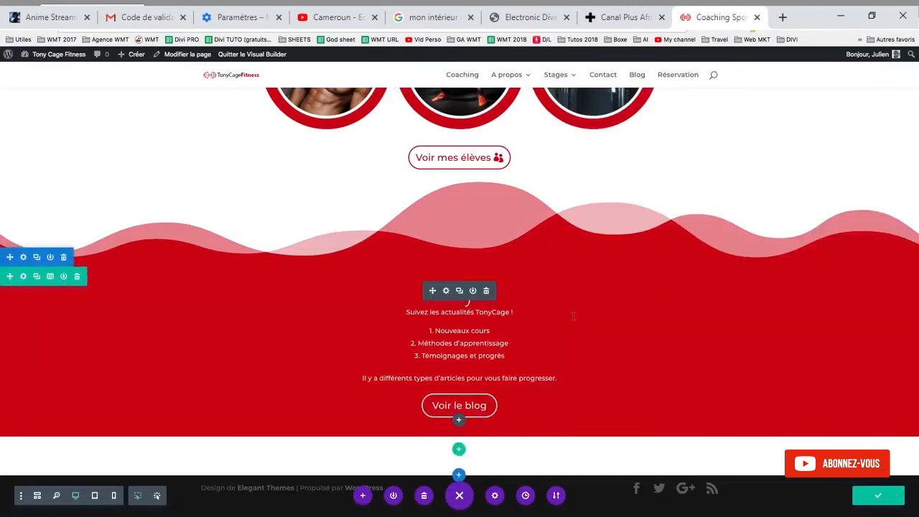
# - Examine the layout and content of the "Réserver votre coaching" section on the reference page
pyautogui.scroll(1, 573, 317)
pyautogui.scroll(-1, 573, 317)
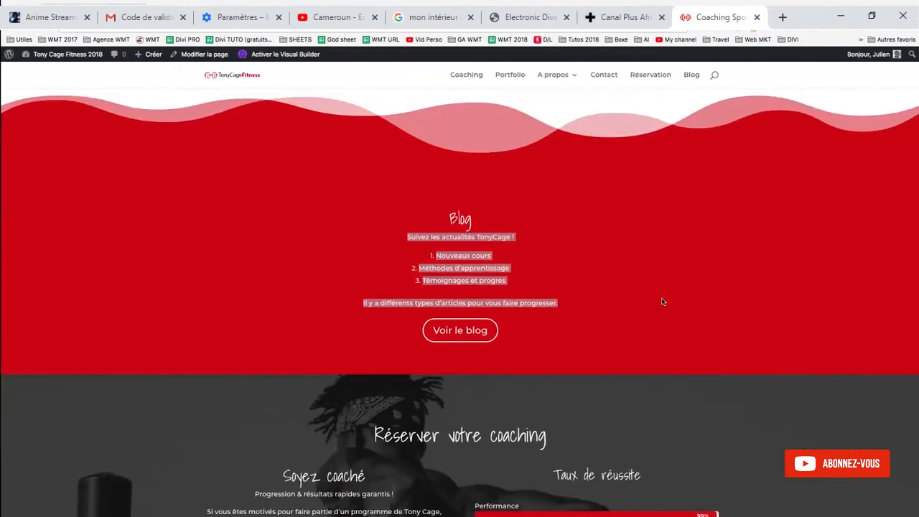
pyautogui.scroll(-1, 663, 302)
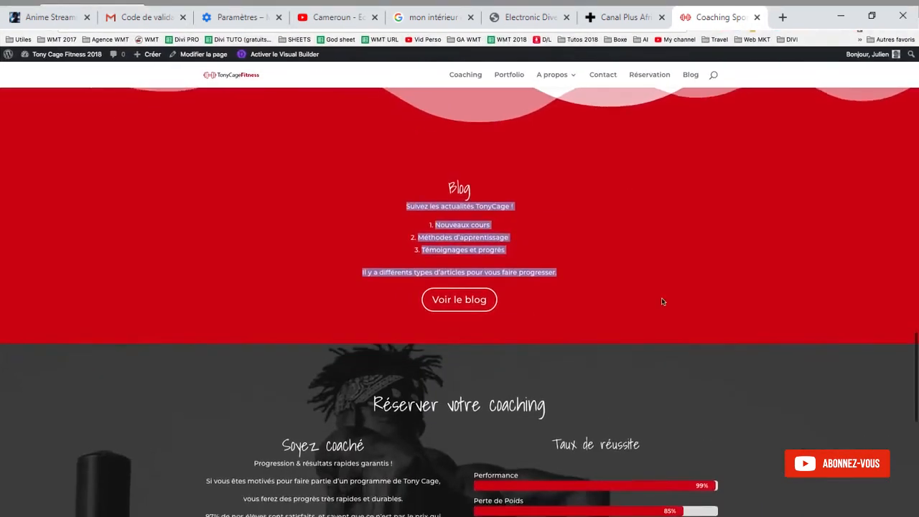
pyautogui.scroll(-2, 663, 302)
pyautogui.scroll(-1, 640, 391)
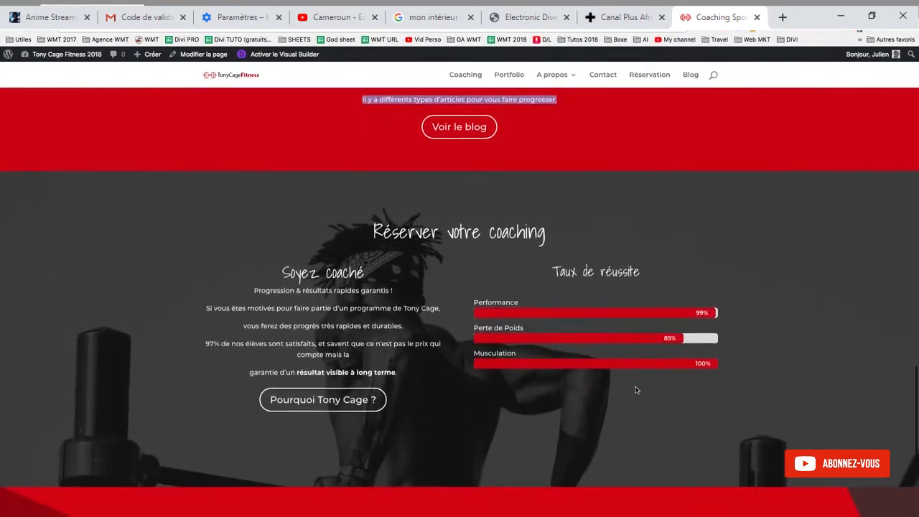
pyautogui.scroll(-2, 439, 374)
pyautogui.scroll(2, 439, 374)
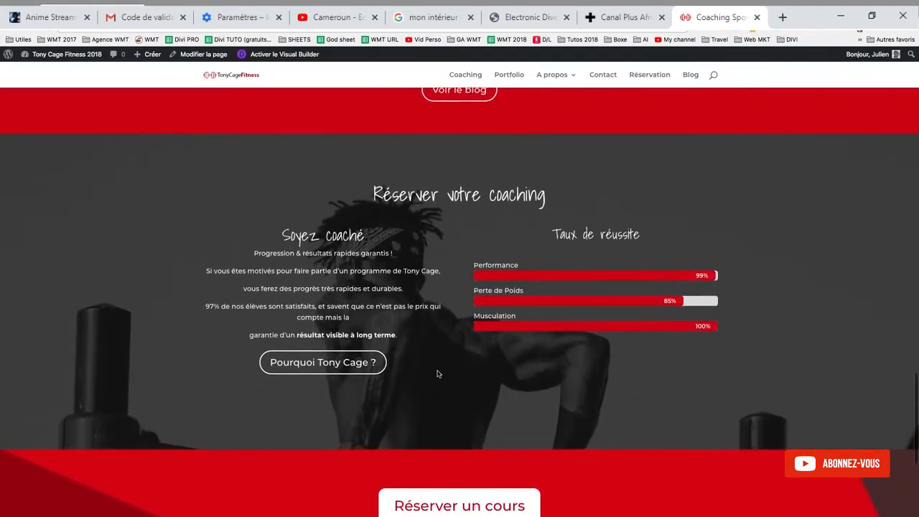
pyautogui.scroll(-1, 439, 374)
pyautogui.scroll(1, 438, 374)
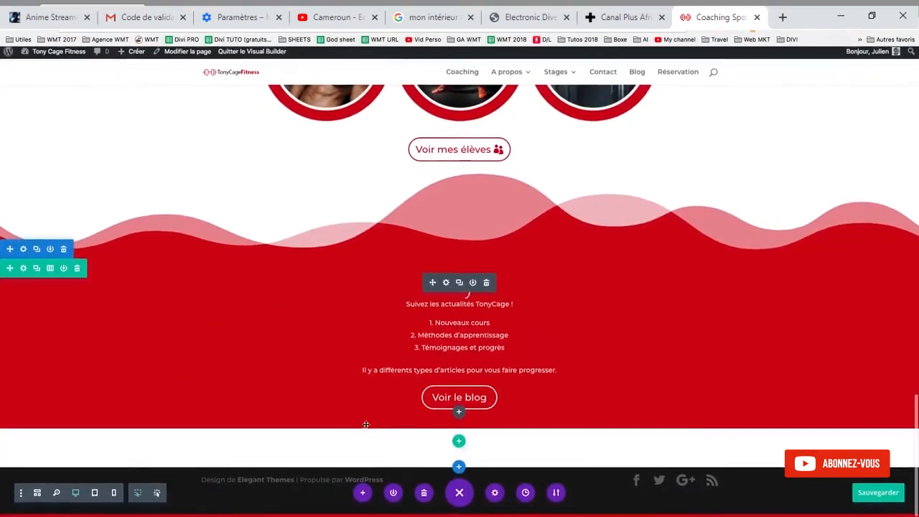
# - Add a normal section below the Blog section, containing a row of two equal columns
pyautogui.click(460, 470)
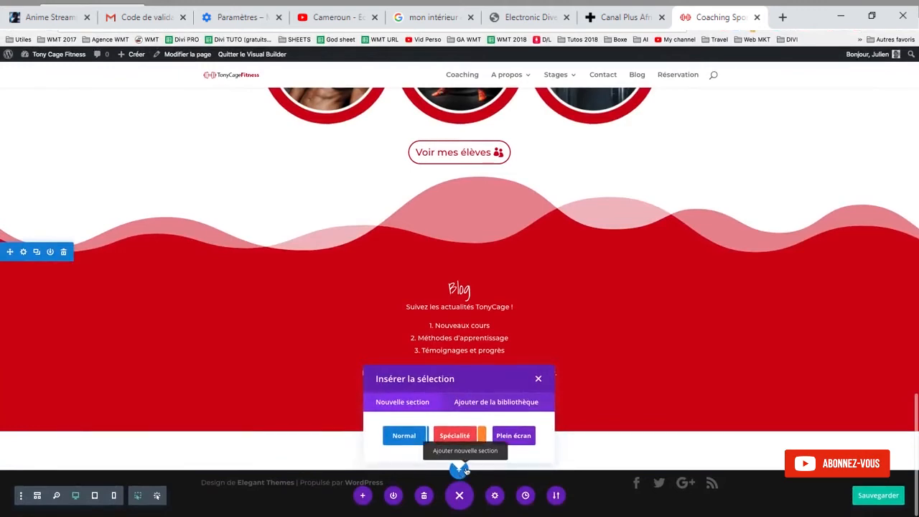
pyautogui.click(397, 435)
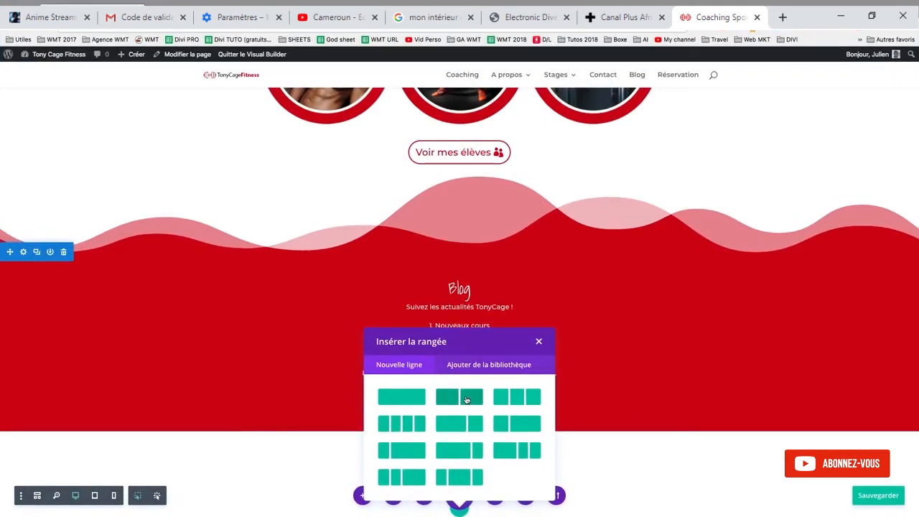
pyautogui.click(466, 400)
pyautogui.scroll(-1, 610, 410)
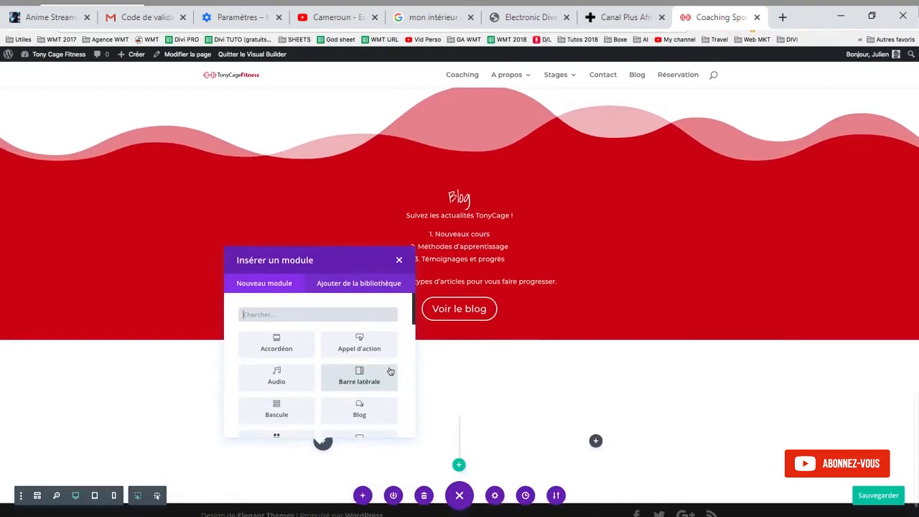
# - Insert a Texte module in the first column of the new row
pyautogui.write('te')
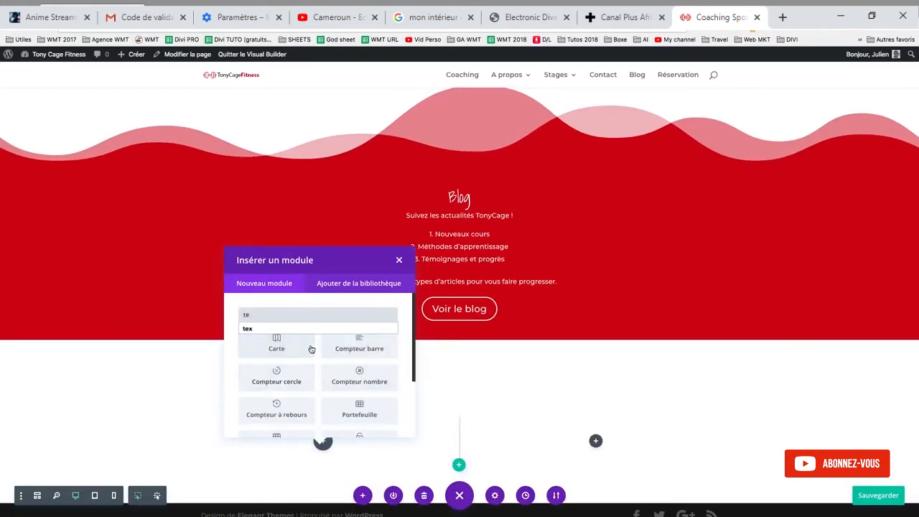
pyautogui.press('Down')
pyautogui.press('Return')
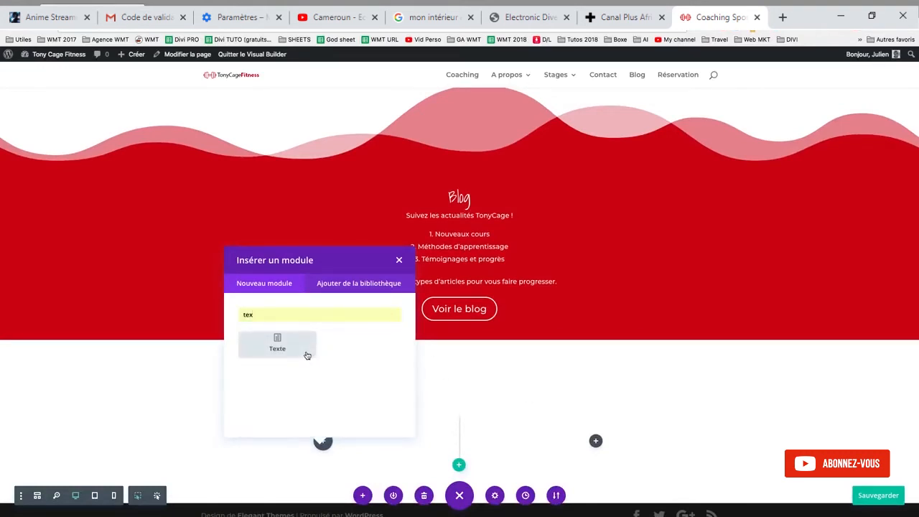
pyautogui.click(308, 354)
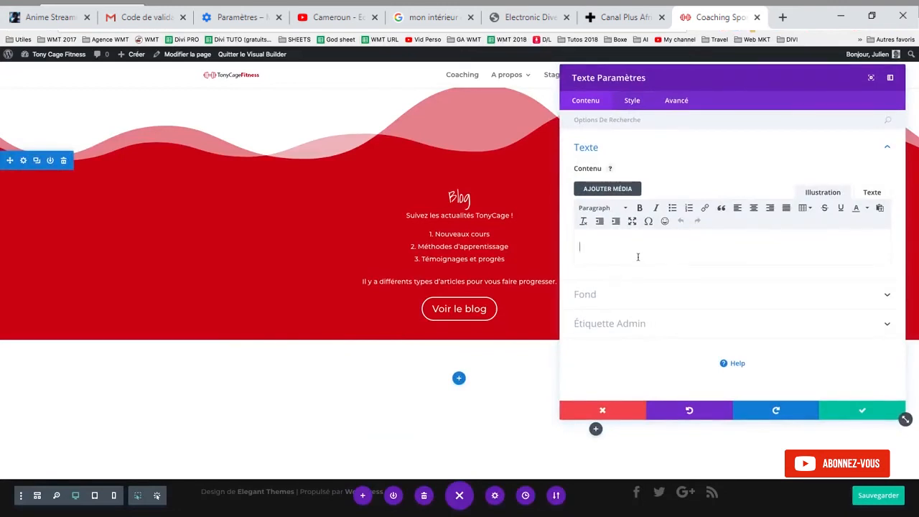
# - Enter "Réserver votre coaching" as Heading 2 content without the extra blank line, apply the module settings and save the page
pyautogui.click(601, 255)
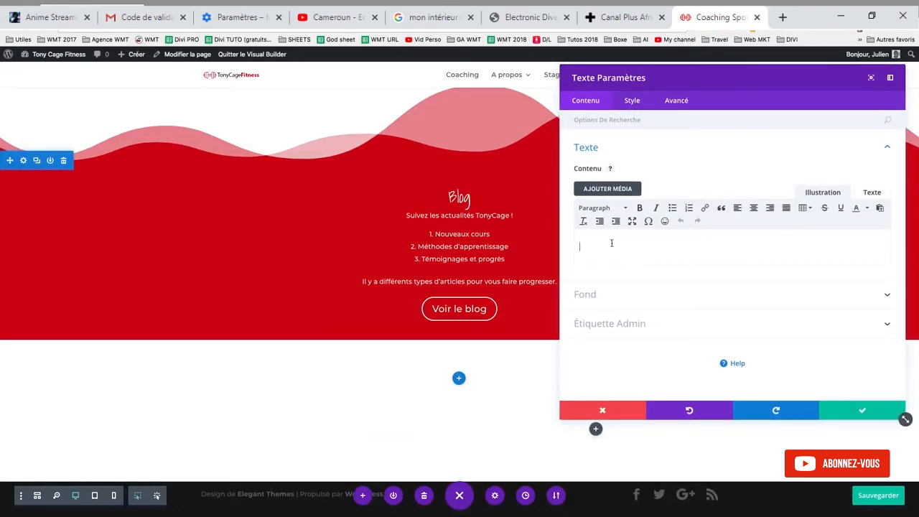
pyautogui.write('Réserver votre coaching')
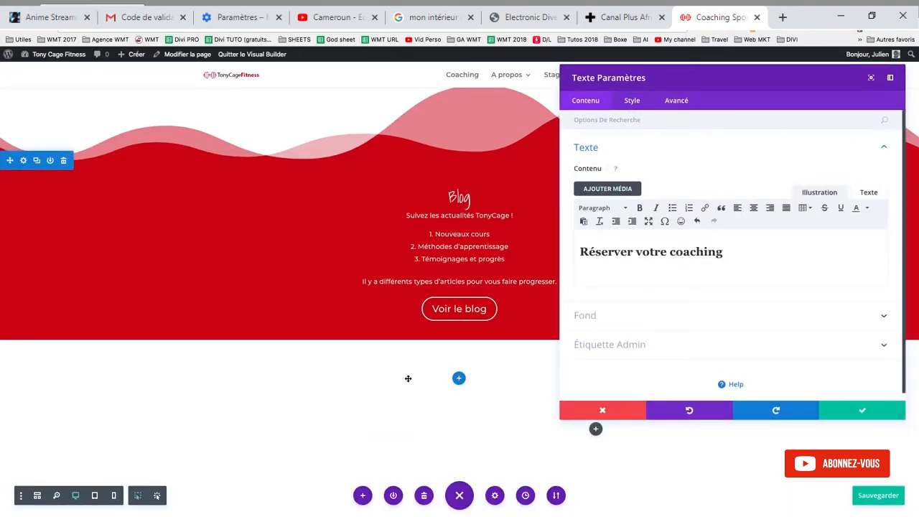
pyautogui.scroll(-2, 408, 377)
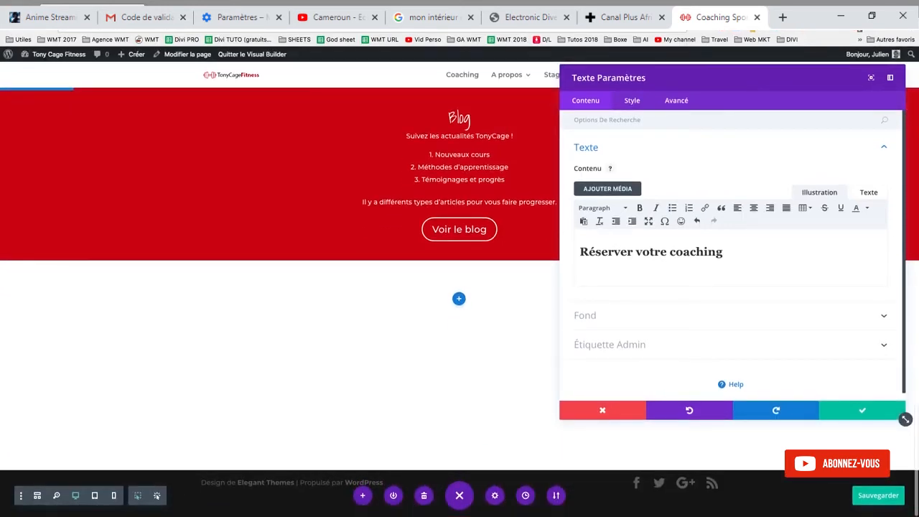
pyautogui.press('BackSpace')
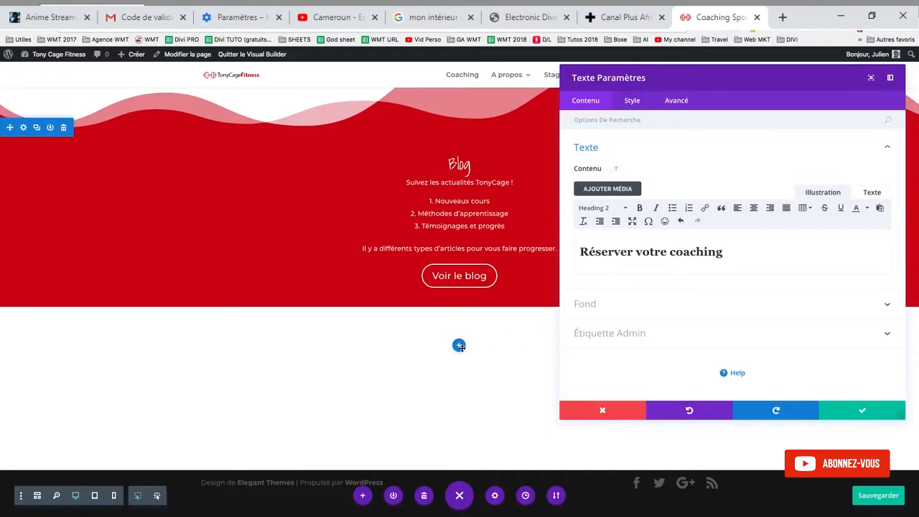
pyautogui.moveTo(643, 77); pyautogui.dragTo(574, 90)
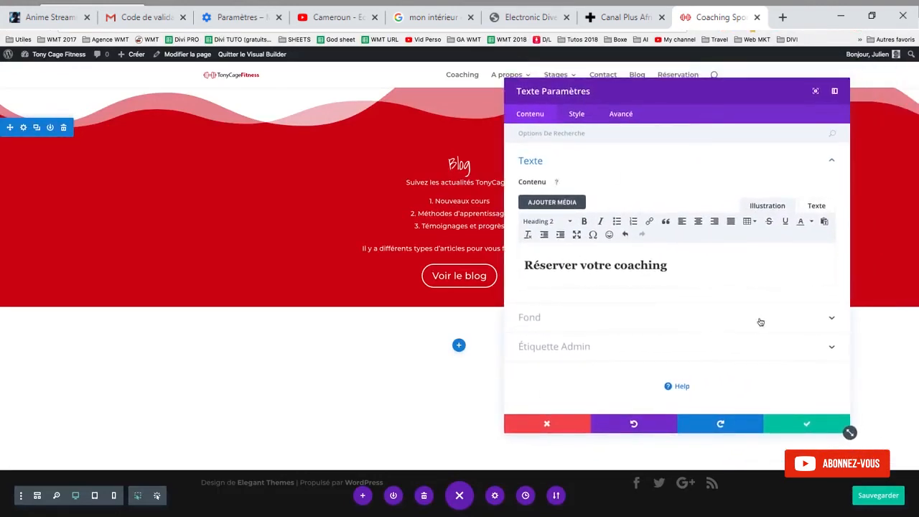
pyautogui.click(781, 424)
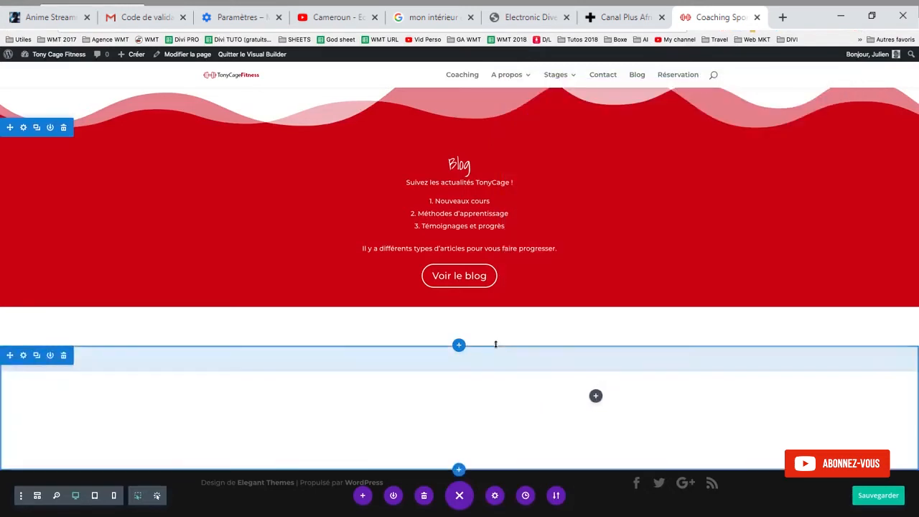
pyautogui.hotkey('ctrl', 's')
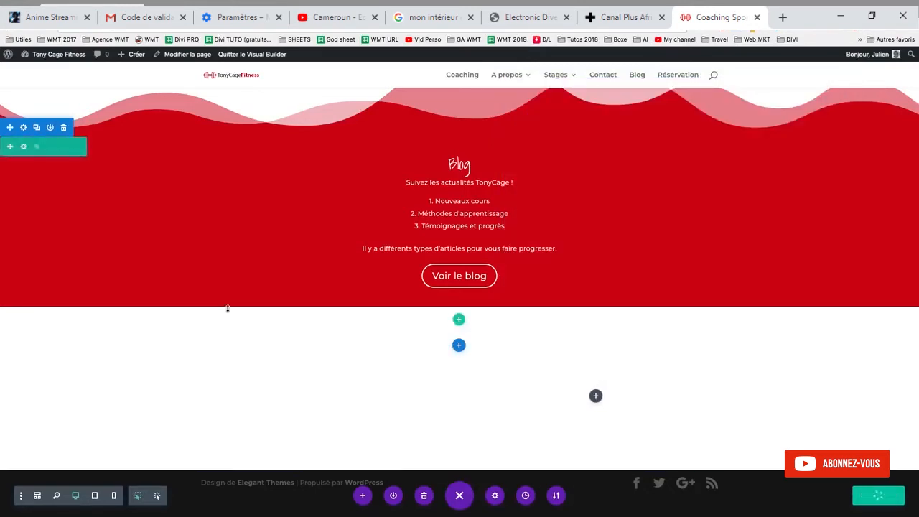
# - Set Black-Bar-reverse-pullup-1.jpg from the media library as the background image of the "Réserver votre coaching" section
pyautogui.moveTo(226, 314)
pyautogui.mouseDown()
pyautogui.moveTo(224, 332)
pyautogui.moveTo(222, 313)
pyautogui.mouseUp()
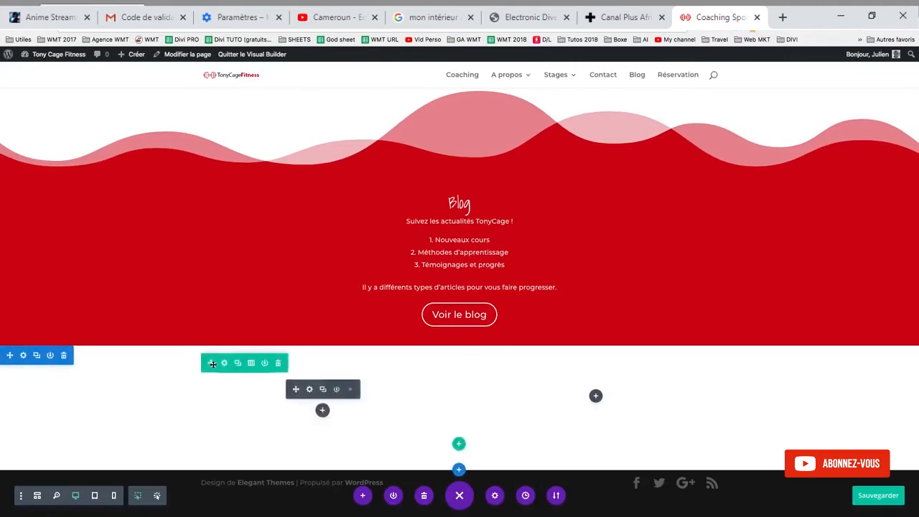
pyautogui.click(23, 358)
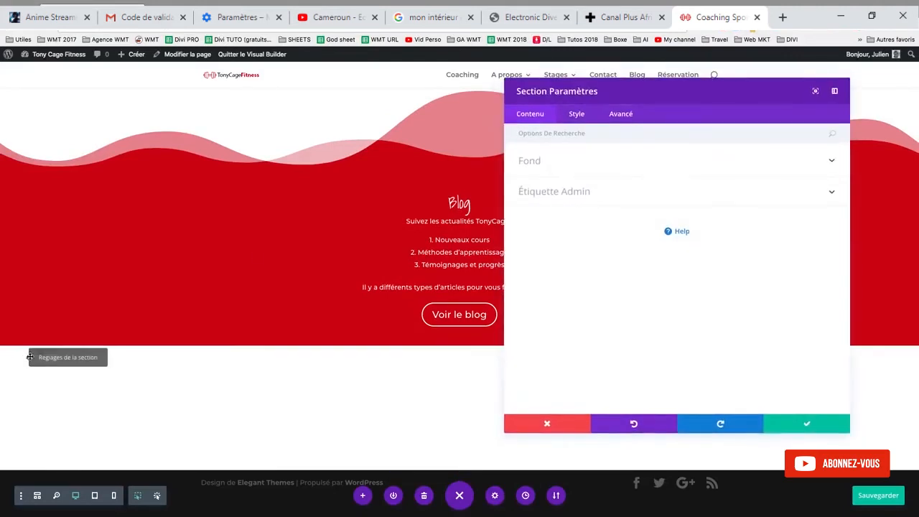
pyautogui.click(583, 168)
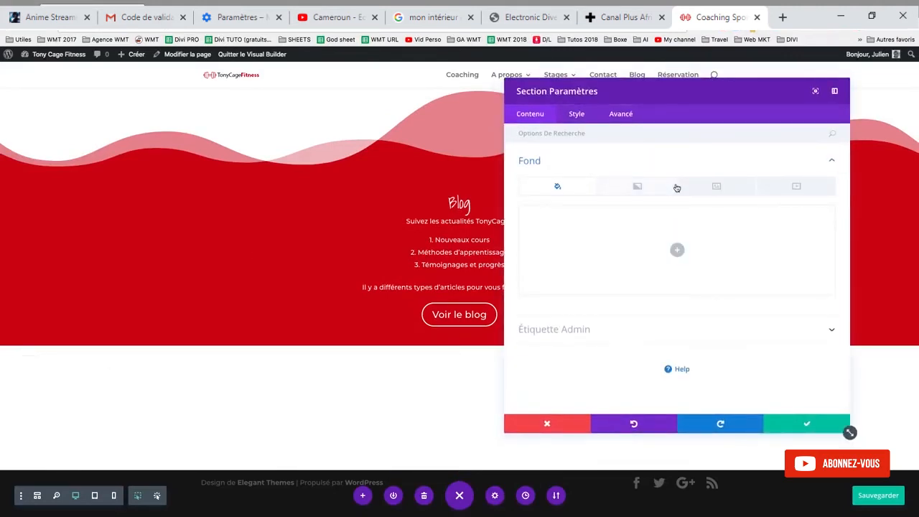
pyautogui.click(716, 188)
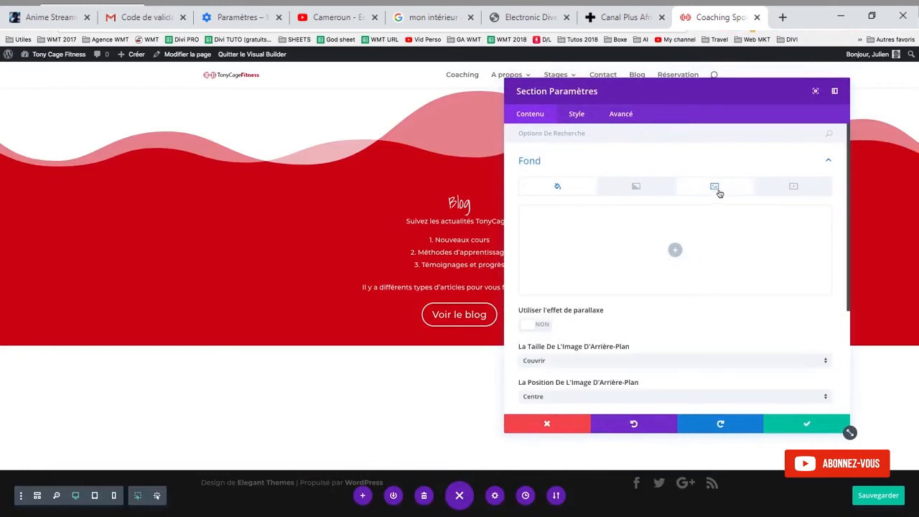
pyautogui.click(677, 249)
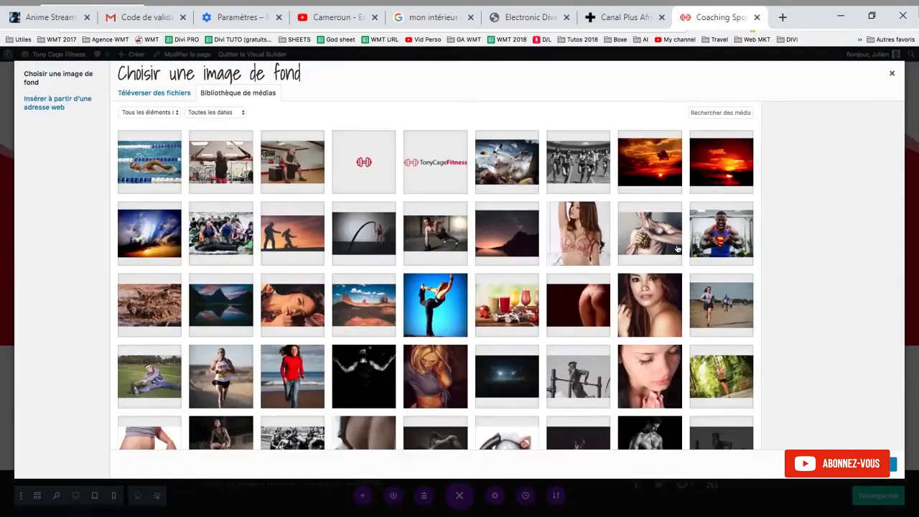
pyautogui.scroll(-2, 522, 323)
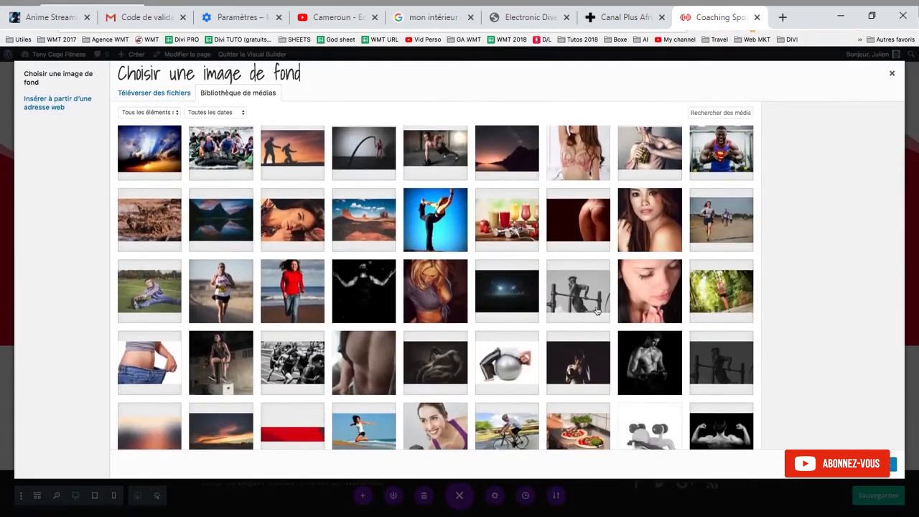
pyautogui.click(700, 349)
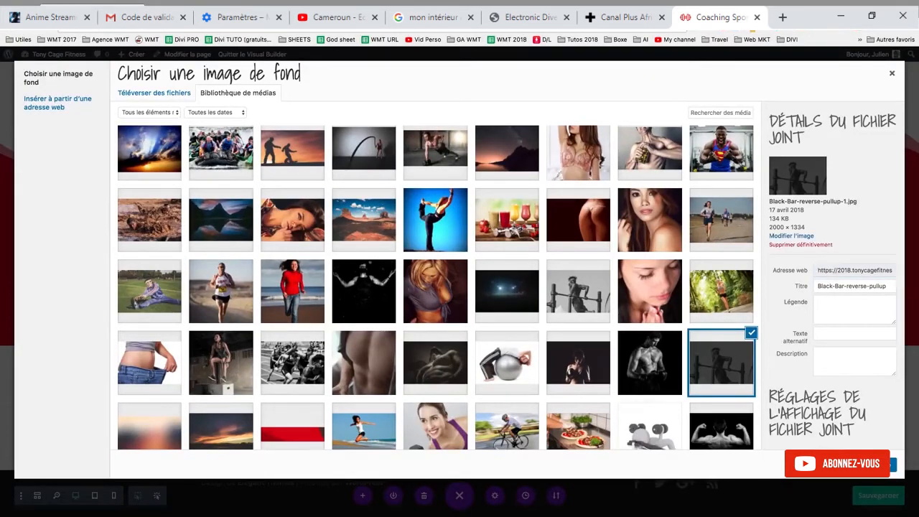
pyautogui.click(893, 464)
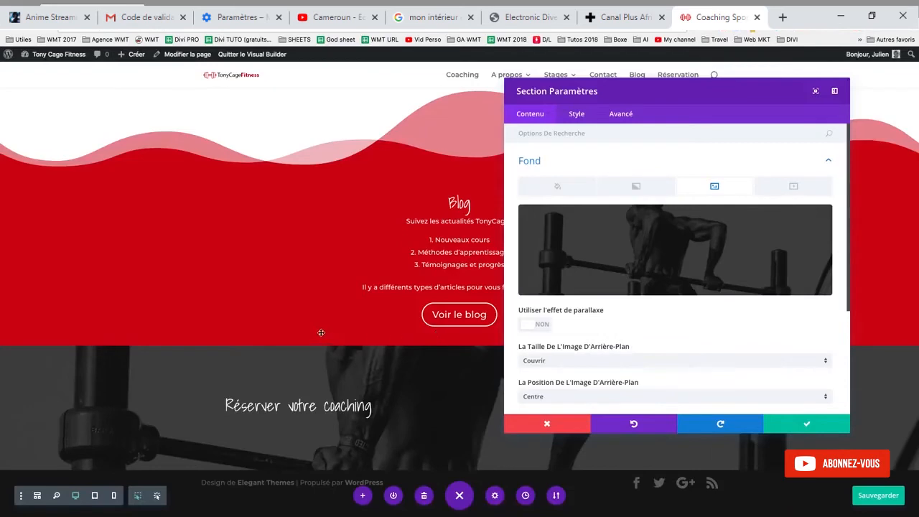
# - Enable the parallax effect on the section's background image and apply the section settings
pyautogui.click(527, 327)
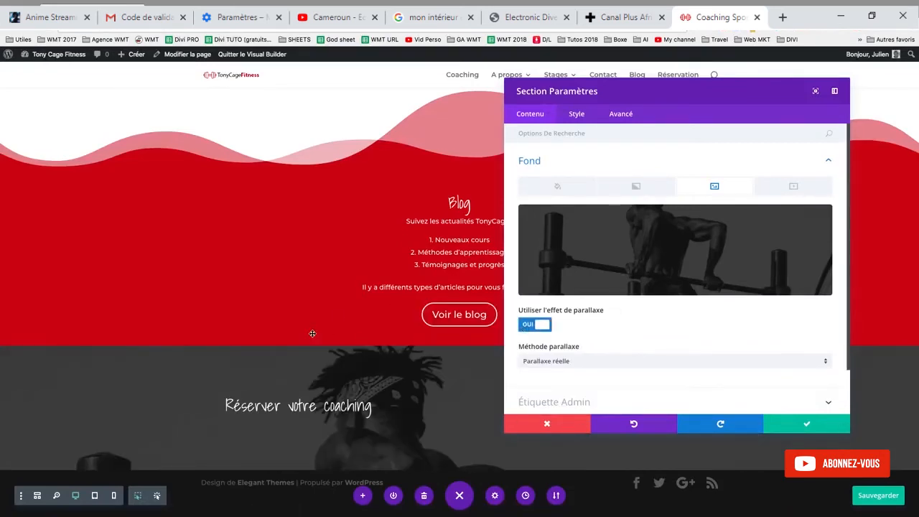
pyautogui.scroll(-1, 312, 333)
pyautogui.scroll(2, 312, 333)
pyautogui.scroll(-2, 313, 333)
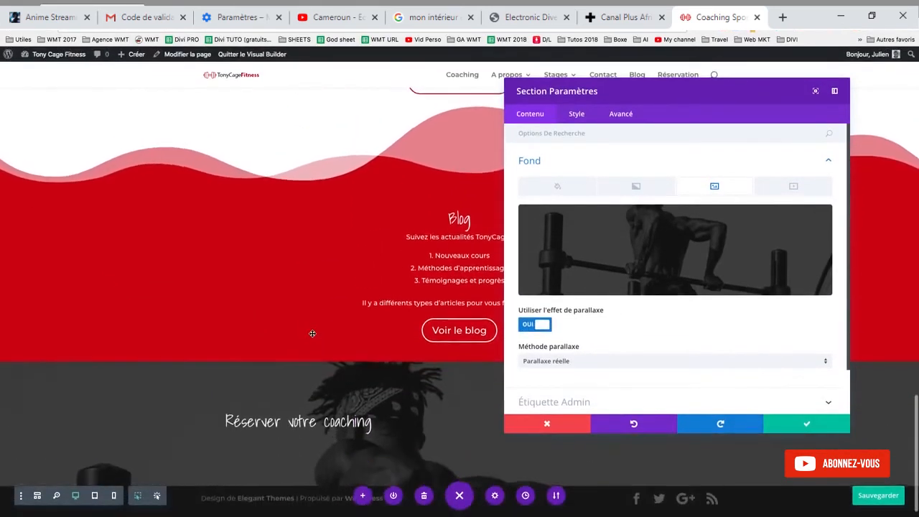
pyautogui.scroll(1, 313, 334)
pyautogui.scroll(-2, 312, 333)
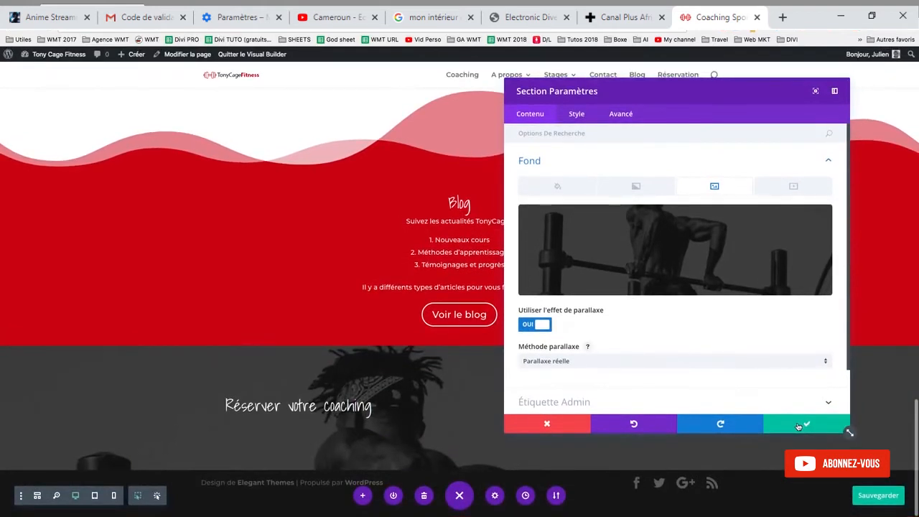
pyautogui.click(799, 427)
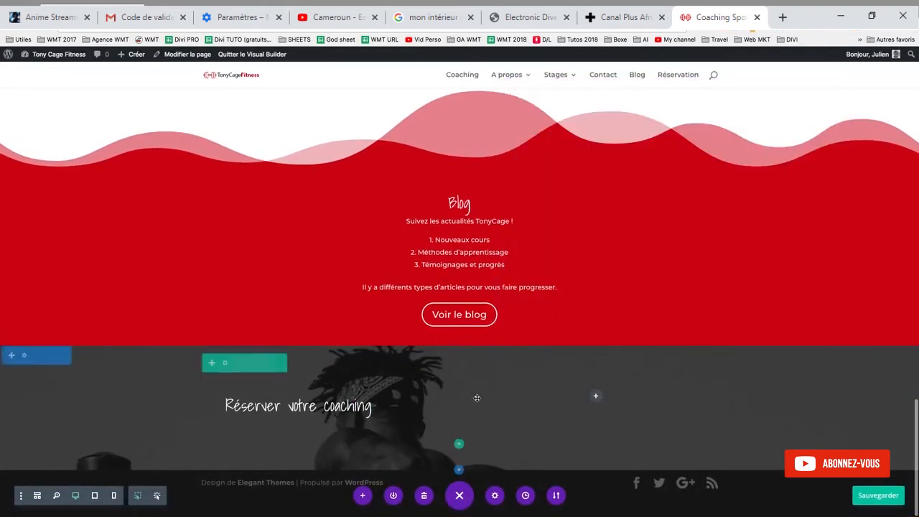
# - Add an empty single-column row below the two-column row in the "Réserver votre coaching" section
pyautogui.click(459, 444)
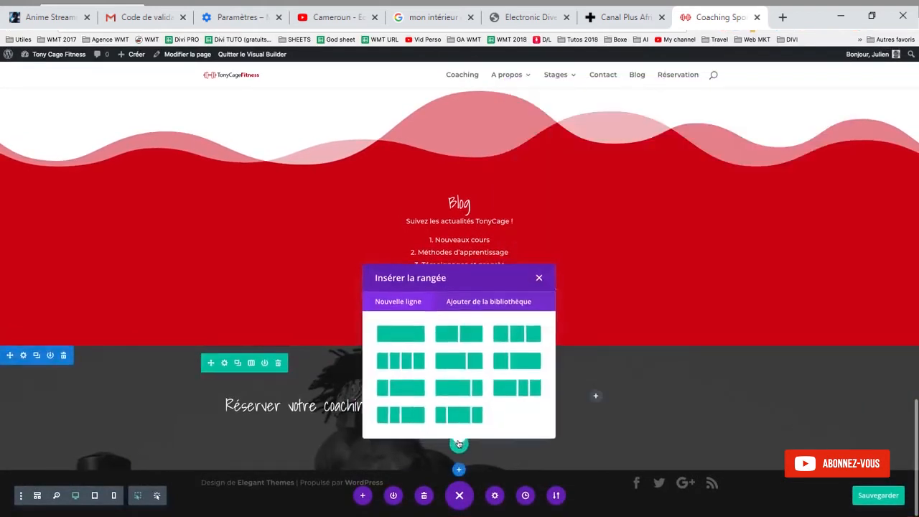
pyautogui.click(405, 337)
pyautogui.scroll(-2, 472, 399)
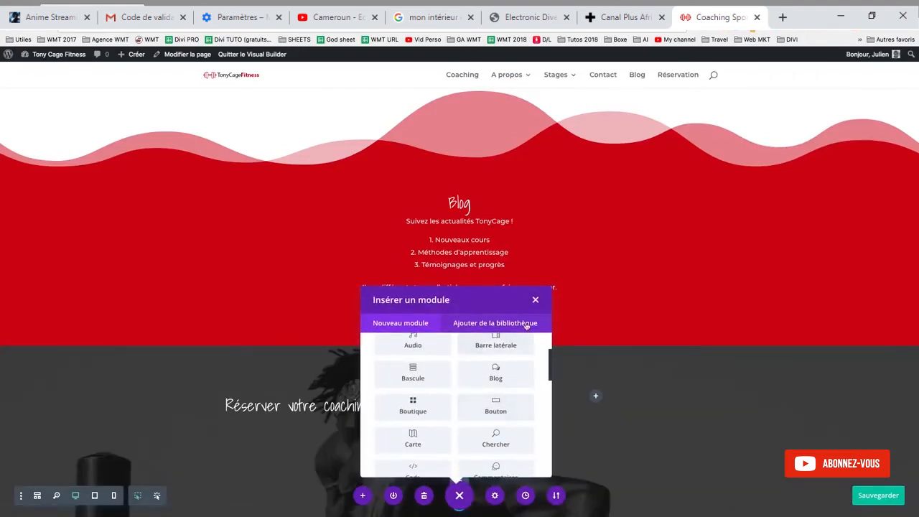
pyautogui.click(535, 299)
pyautogui.scroll(-1, 524, 425)
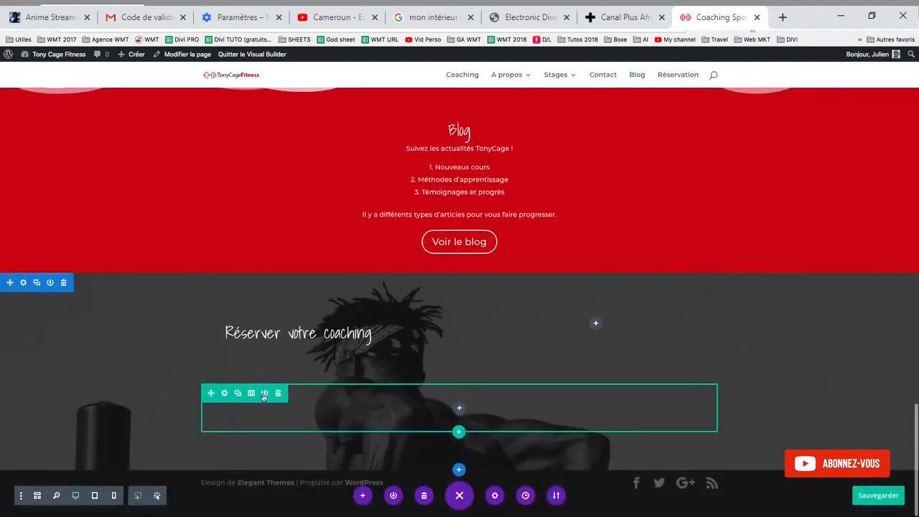
# - Place the single-column row above the two-column row and move the "Réserver votre coaching" text module into it
pyautogui.moveTo(209, 393)
pyautogui.mouseDown()
pyautogui.moveTo(209, 328)
pyautogui.moveTo(255, 338)
pyautogui.moveTo(270, 372)
pyautogui.mouseUp()
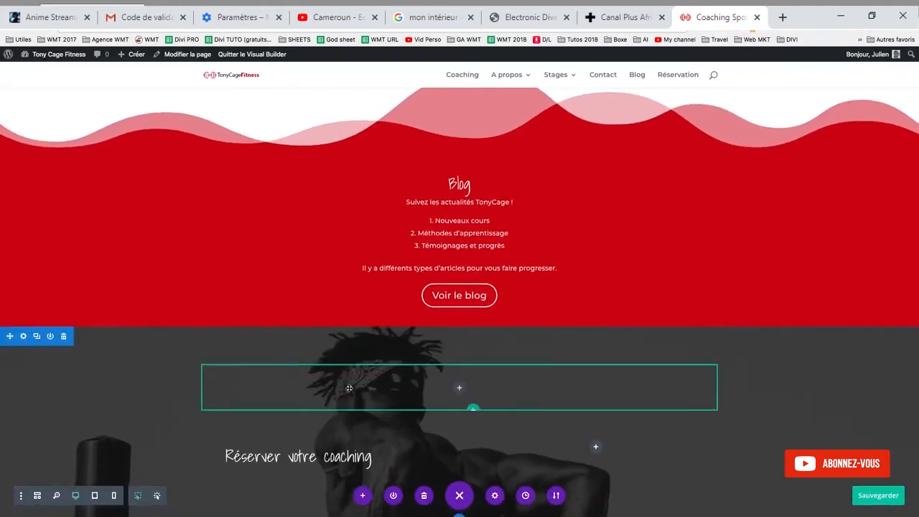
pyautogui.scroll(-1, 344, 402)
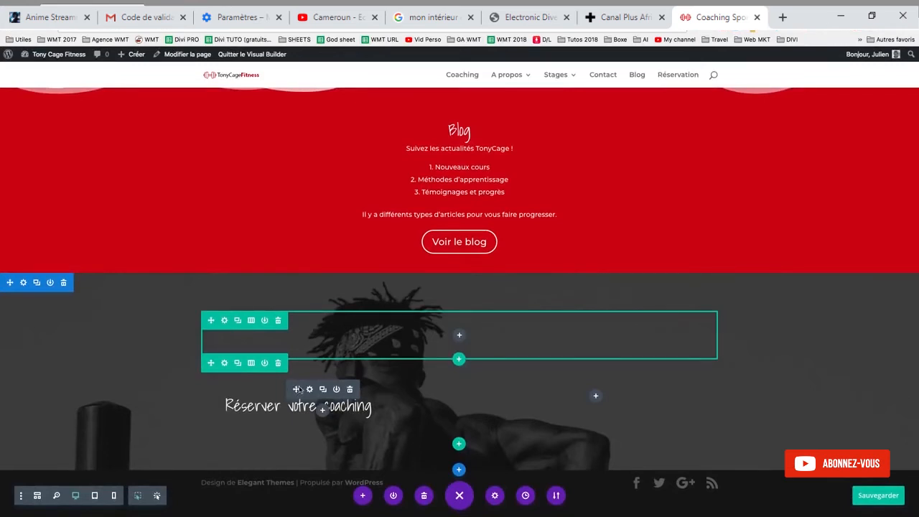
pyautogui.moveTo(298, 389); pyautogui.dragTo(488, 353)
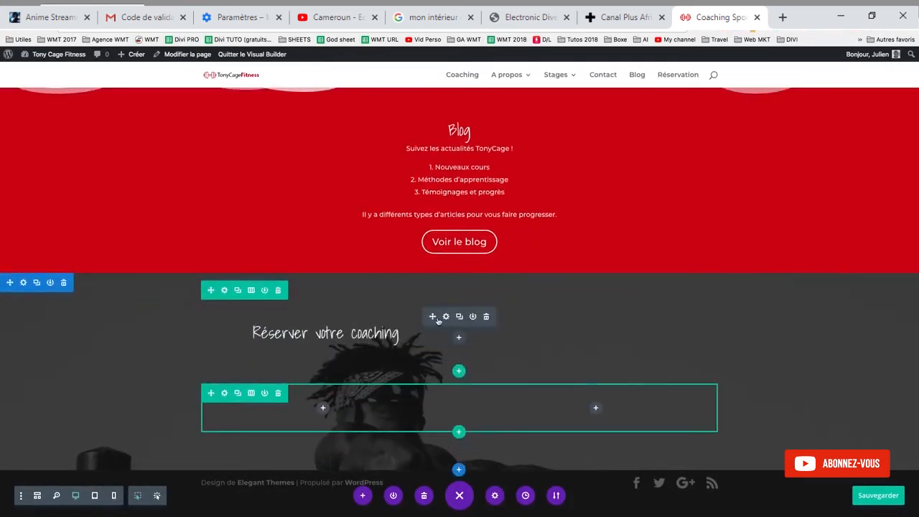
# - Centre the Heading 2 text alignment of the "Réserver votre coaching" module and apply its settings
pyautogui.click(445, 316)
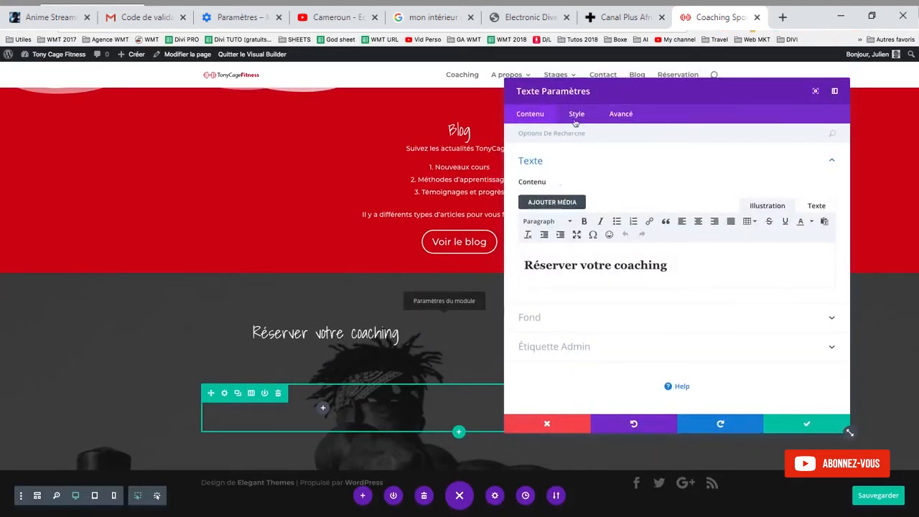
pyautogui.click(577, 115)
pyautogui.click(569, 167)
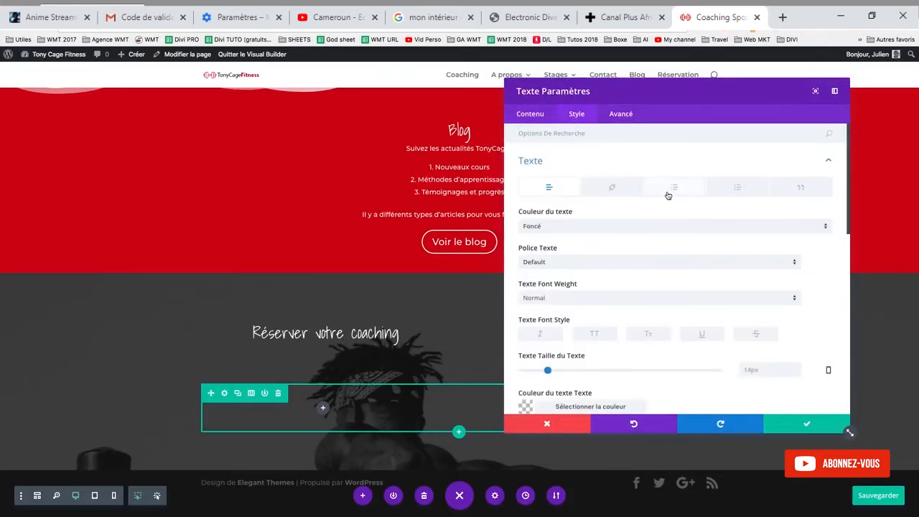
pyautogui.scroll(-5, 623, 272)
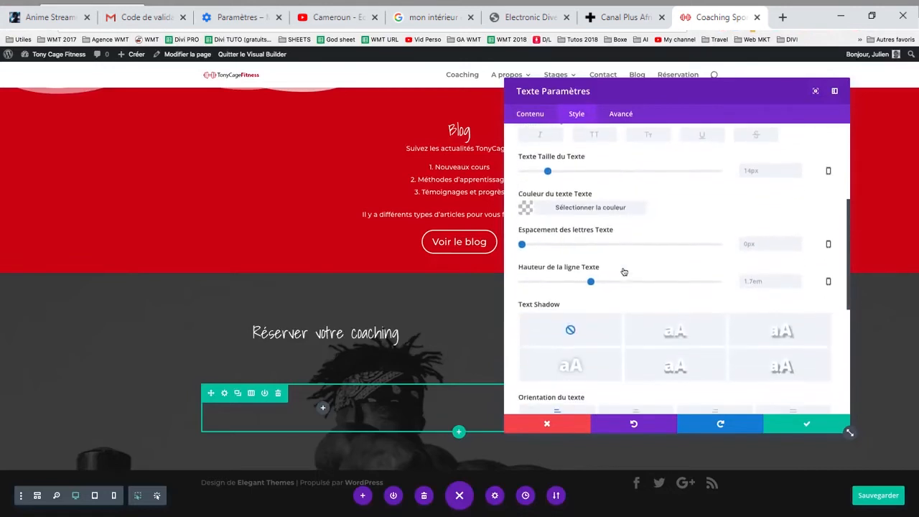
pyautogui.scroll(-3, 623, 271)
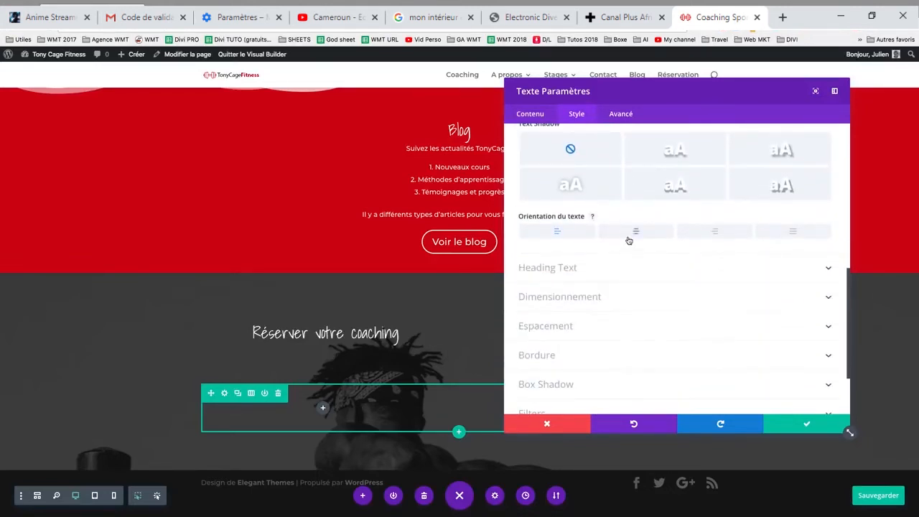
pyautogui.click(615, 266)
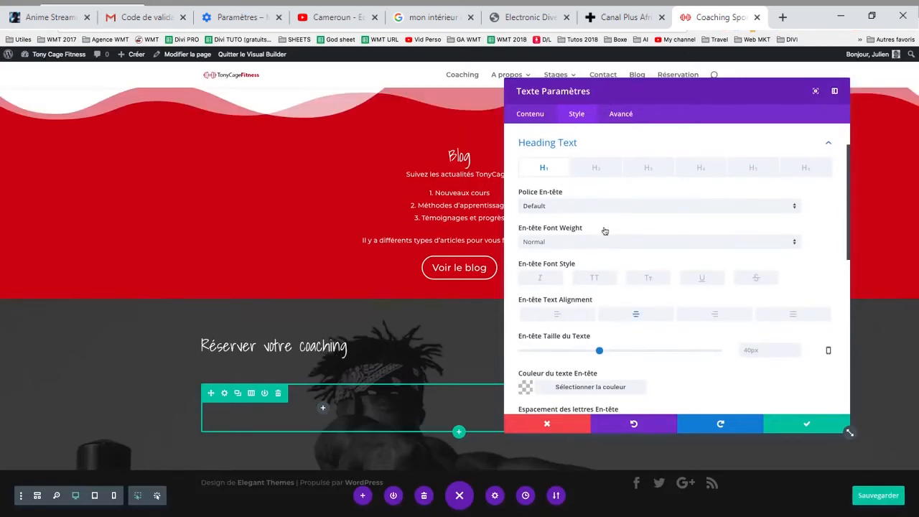
pyautogui.click(596, 168)
pyautogui.doubleClick(627, 305)
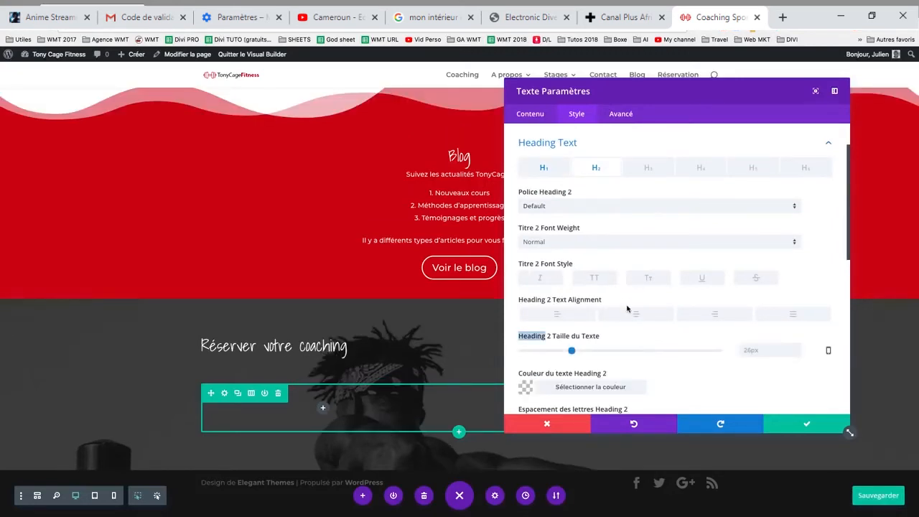
pyautogui.click(628, 312)
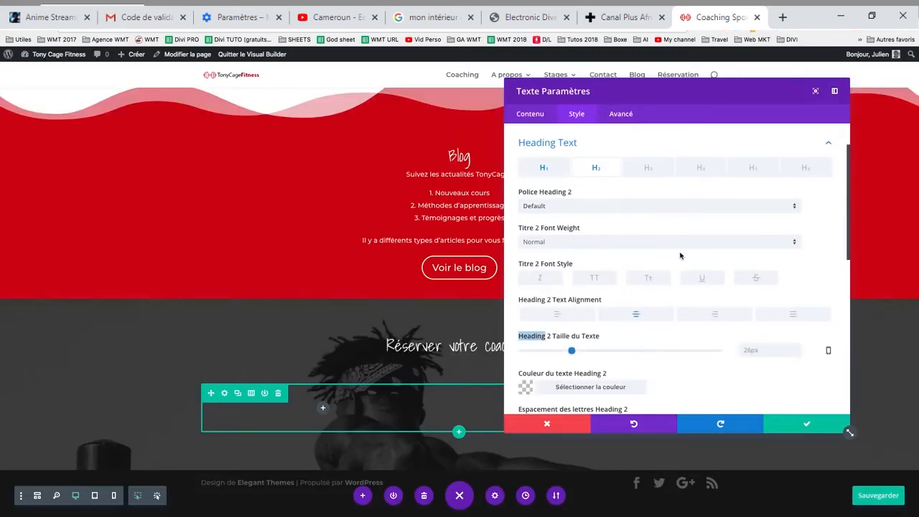
pyautogui.scroll(-2, 680, 255)
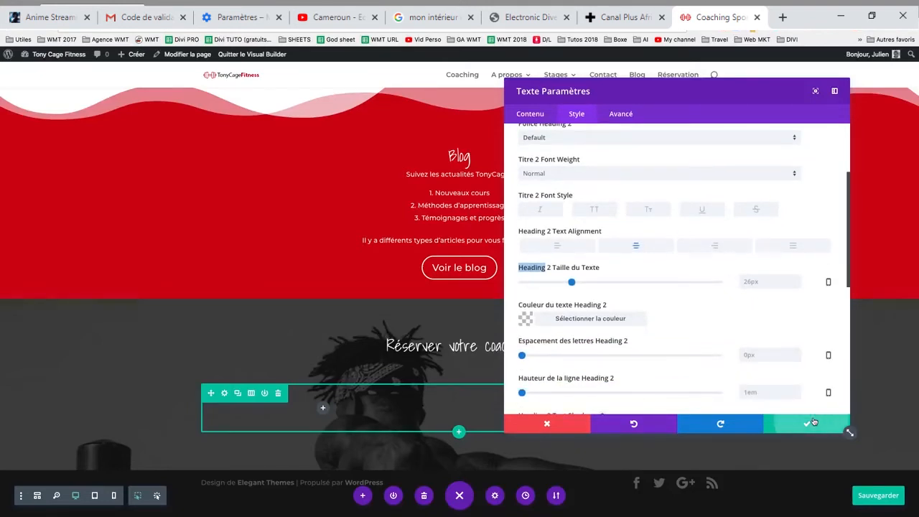
pyautogui.click(812, 422)
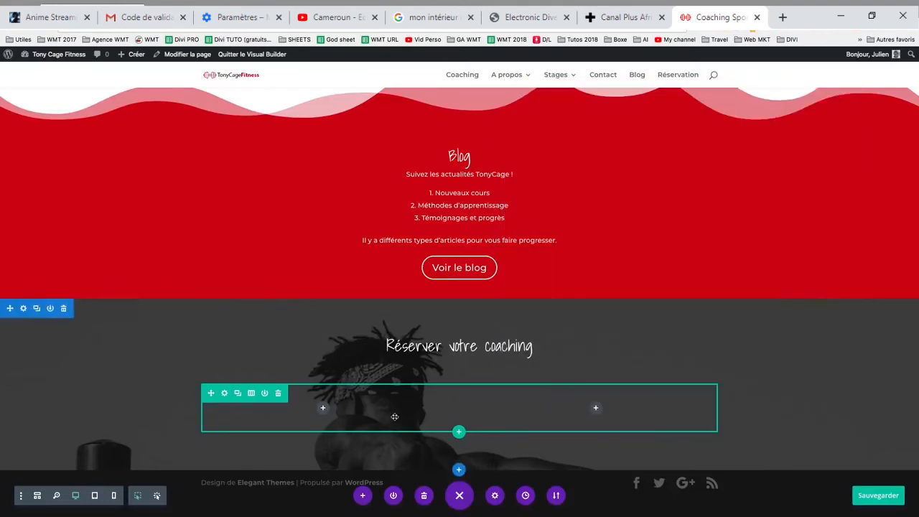
# - Insert an Appel d'action module in the first column of the two-column row and disable its background colour
pyautogui.click(323, 408)
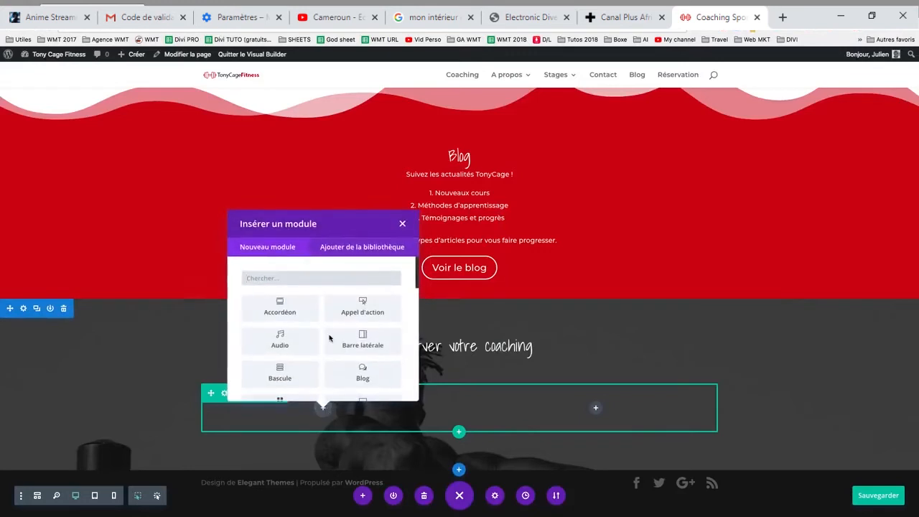
pyautogui.click(359, 318)
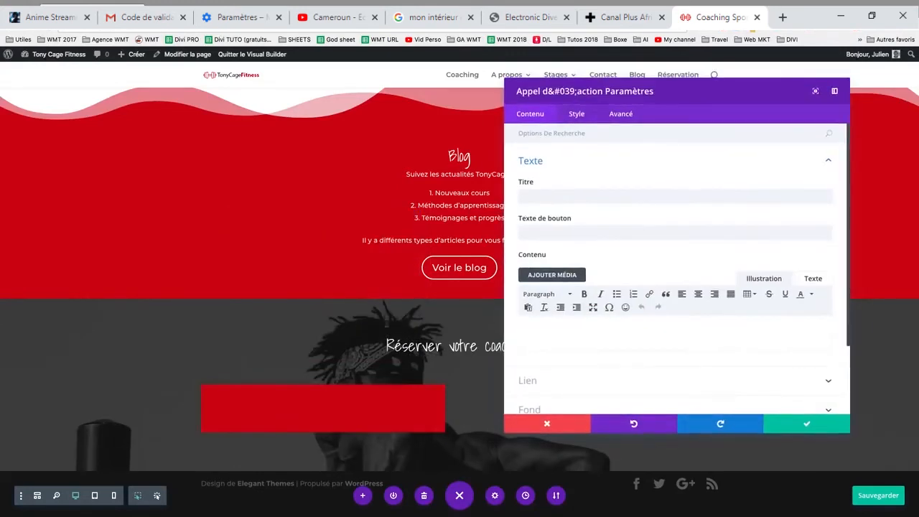
pyautogui.scroll(-1, 603, 341)
pyautogui.click(587, 329)
pyautogui.click(535, 311)
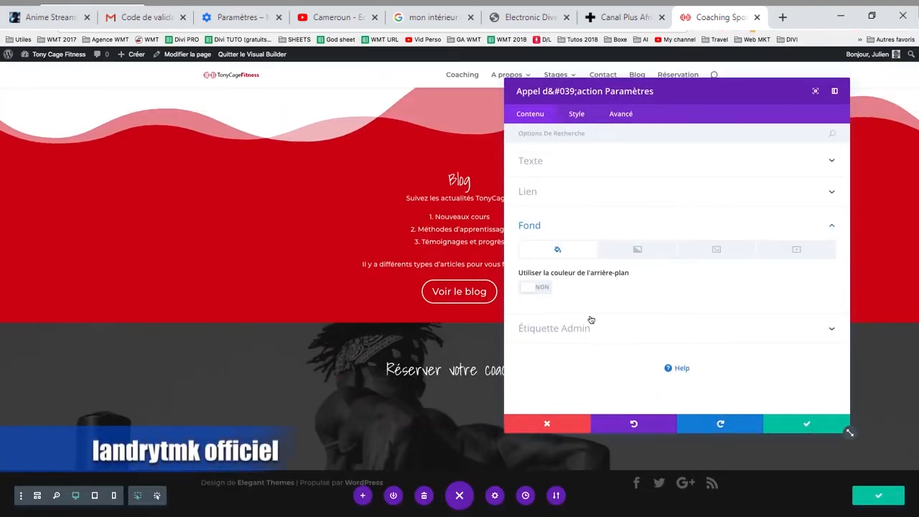
# - Paste the coaching text into the call-to-action content and remove its "Soyez coaché" heading so it starts with "Progression & résultats rapides garantis !"
pyautogui.click(576, 167)
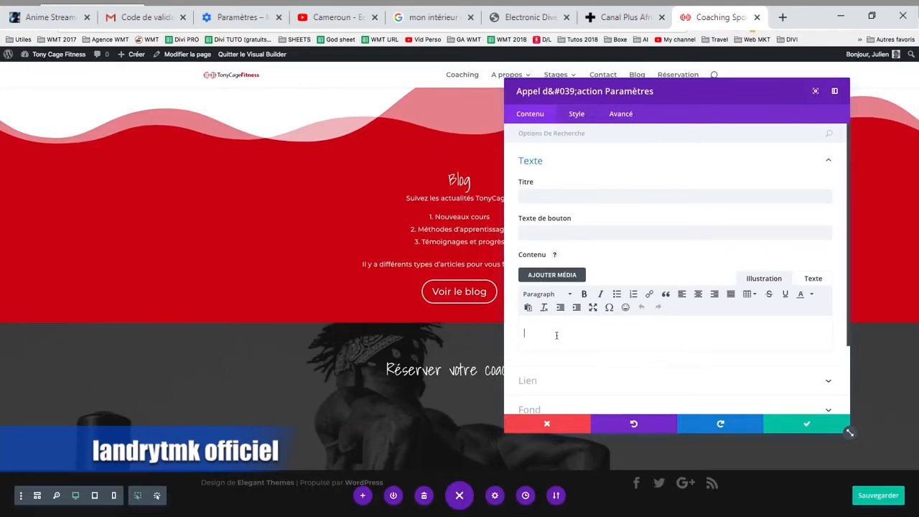
pyautogui.hotkey('ctrl', 'v')
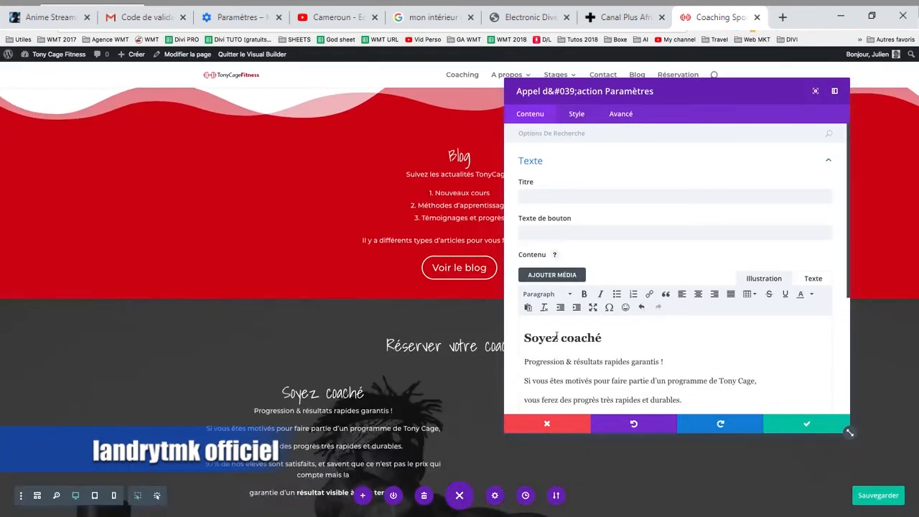
pyautogui.tripleClick(614, 339)
pyautogui.press('BackSpace')
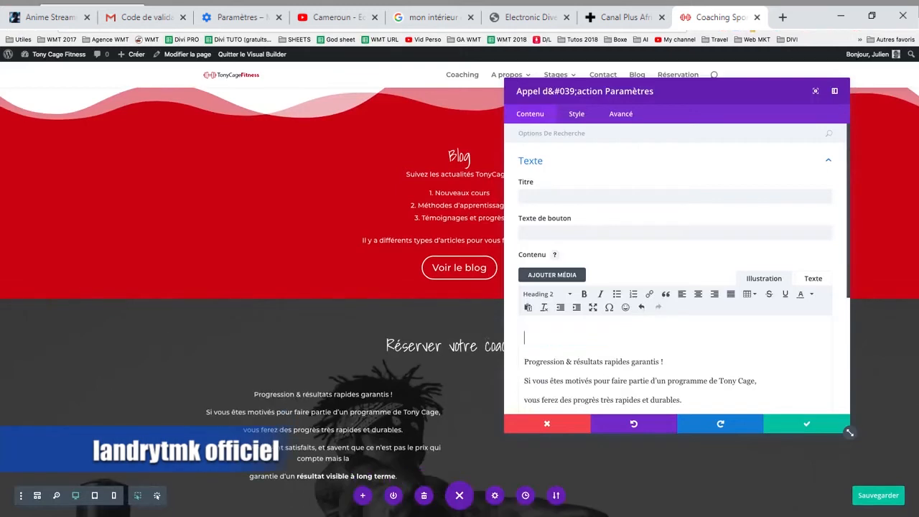
pyautogui.press('BackSpace')
pyautogui.click(539, 198)
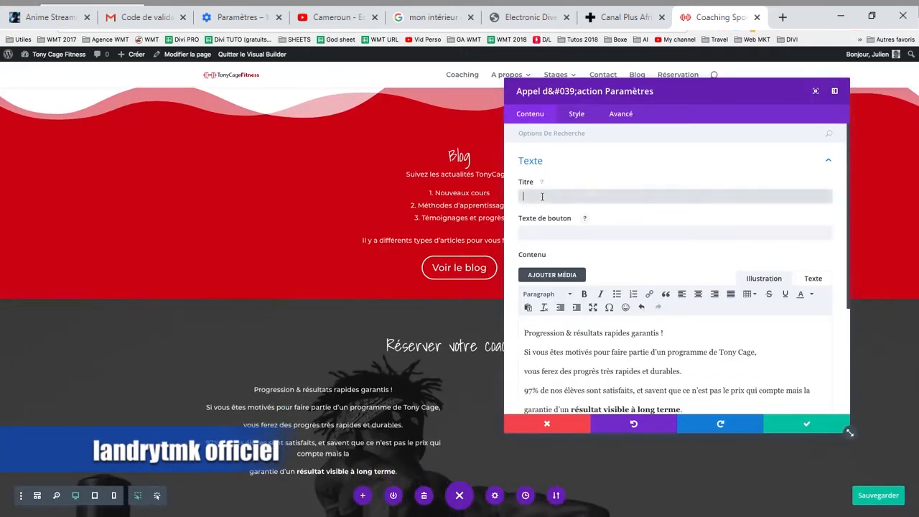
pyautogui.write("Progression & résultats rapides garantis ! Si vous êtes motivés pour faire partie d'un programme de Tony Cage, vous ferez des progrès très rapides et durables. 97% de nos élèves sont satisfaits, et savent que ce n'est pas le prix qui compte mais la  garantie d'un résultat visible à long terme.")
pyautogui.hotkey('ctrl', 'z')
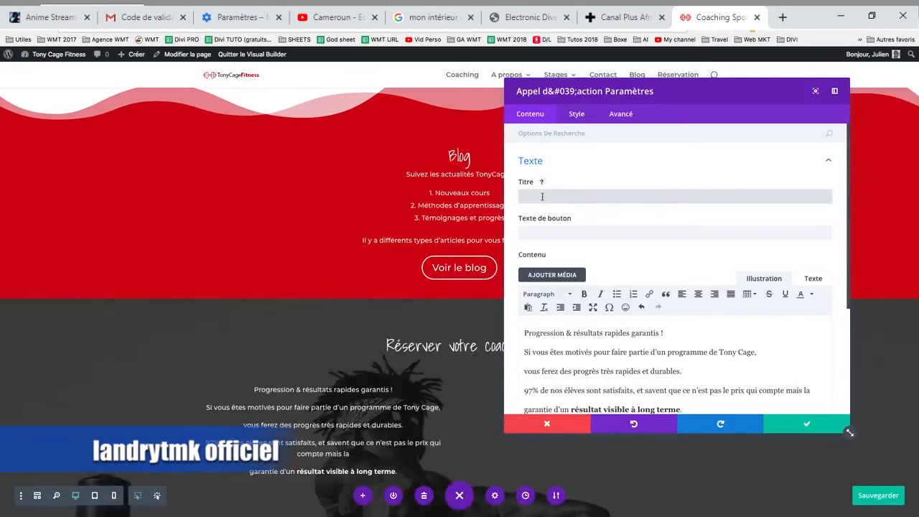
# - Set the call-to-action title to "Soyez coaché !" and its button text to "Voir le coach"
pyautogui.write('Soyez coach')
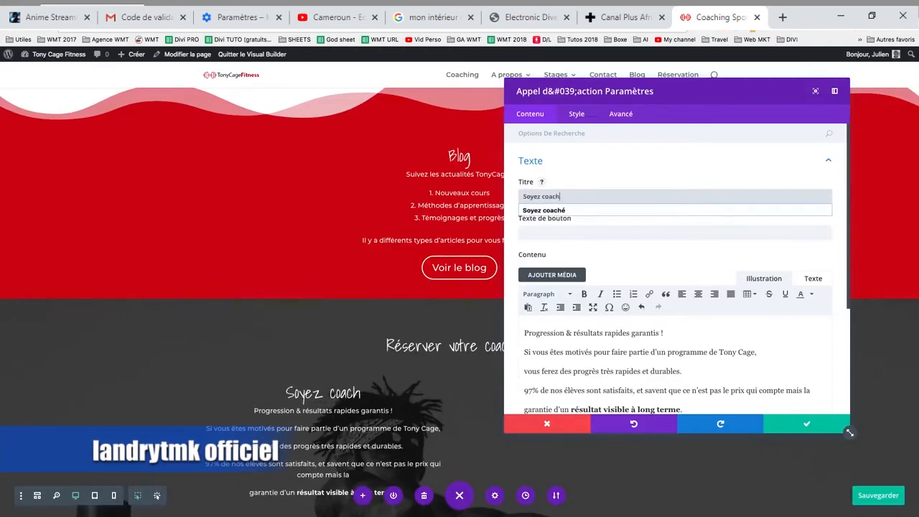
pyautogui.write('é !')
pyautogui.scroll(-2, 485, 310)
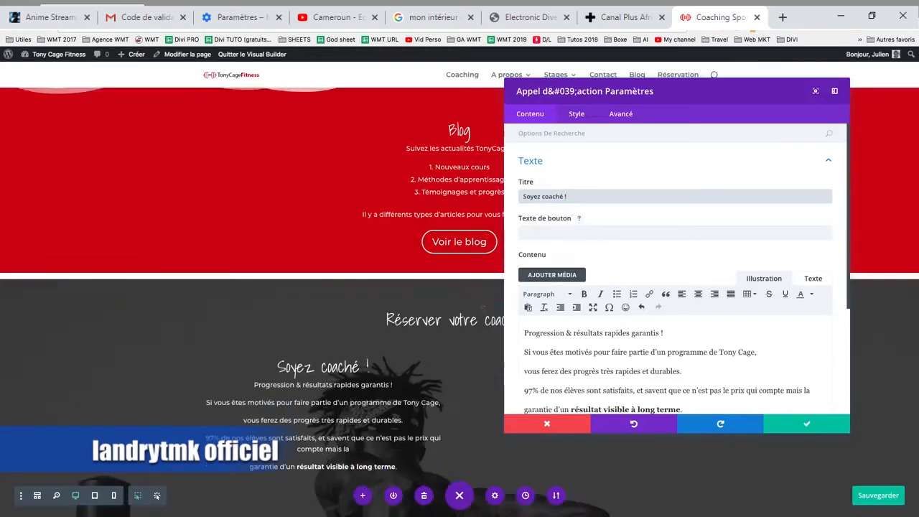
pyautogui.scroll(1, 500, 320)
pyautogui.scroll(-1, 499, 320)
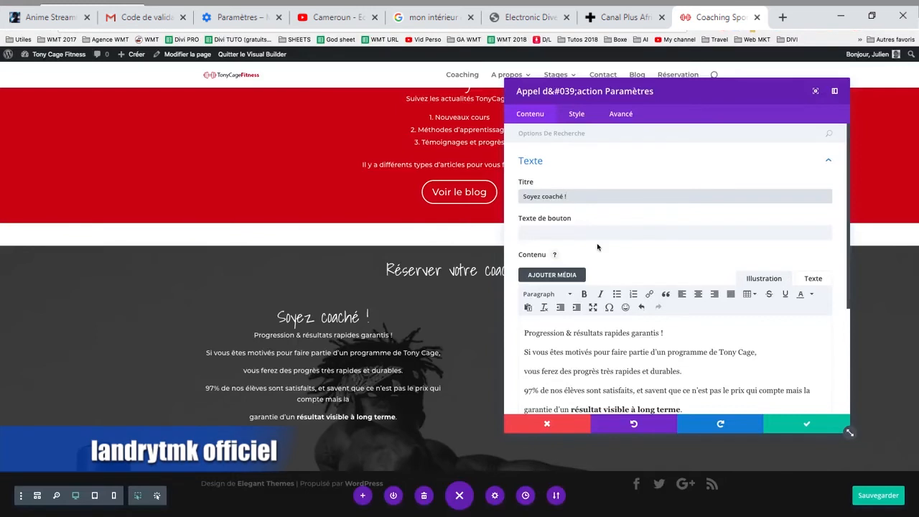
pyautogui.scroll(-1, 597, 247)
pyautogui.click(568, 214)
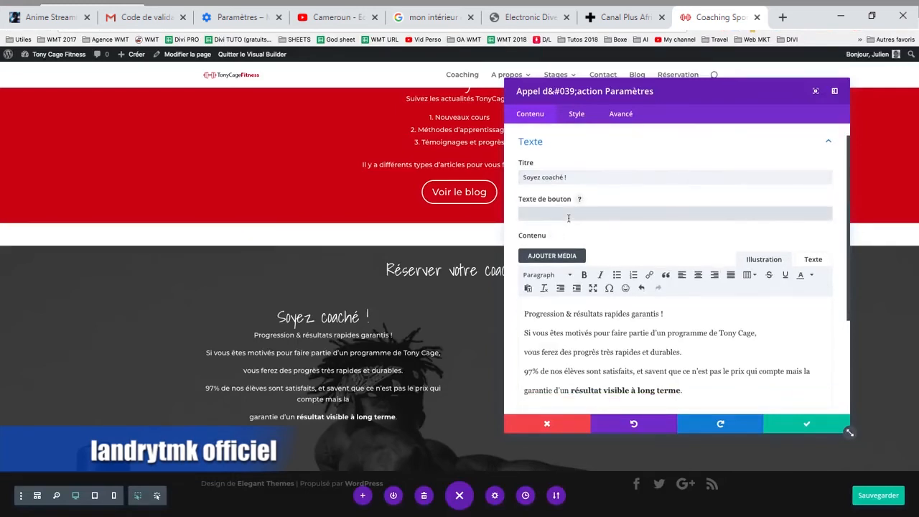
pyautogui.write('Voir le coach')
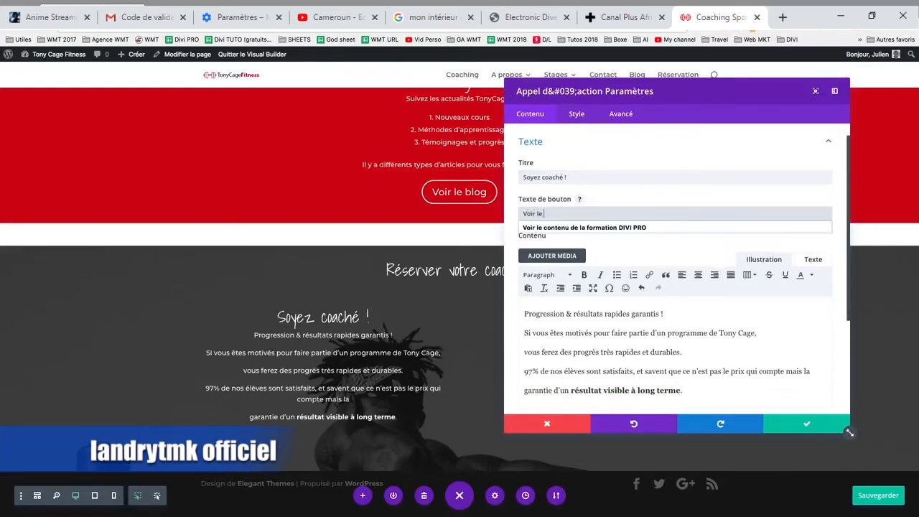
pyautogui.click(623, 178)
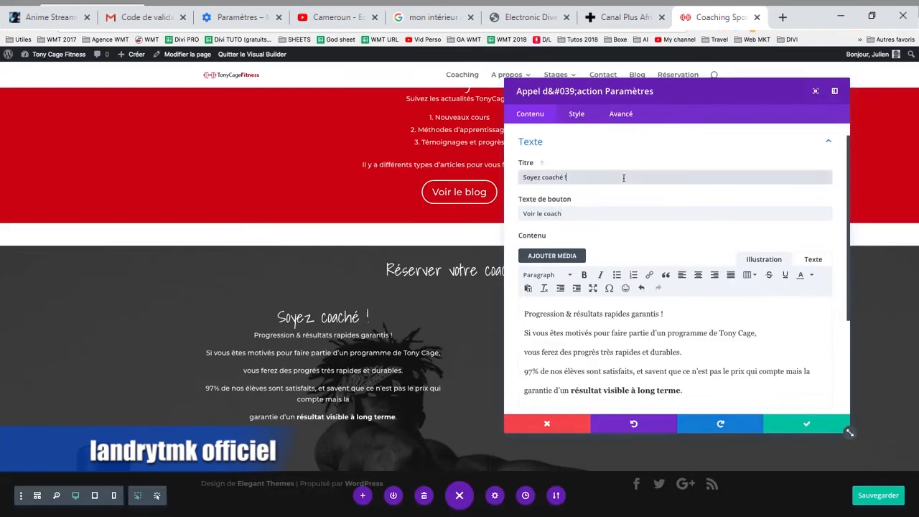
# - Link the call-to-action button to the URL /a-propos/
pyautogui.scroll(-3, 614, 340)
pyautogui.click(562, 300)
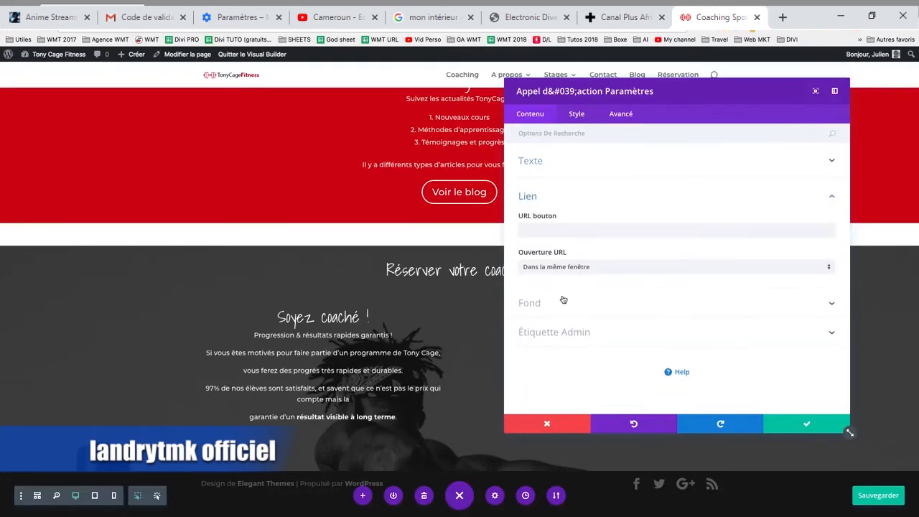
pyautogui.click(570, 231)
pyautogui.write('/a')
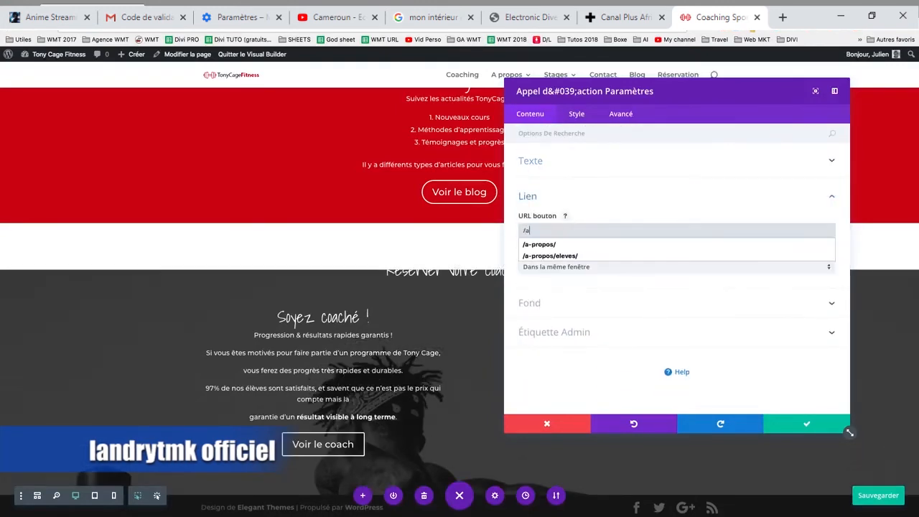
pyautogui.write('-propos/')
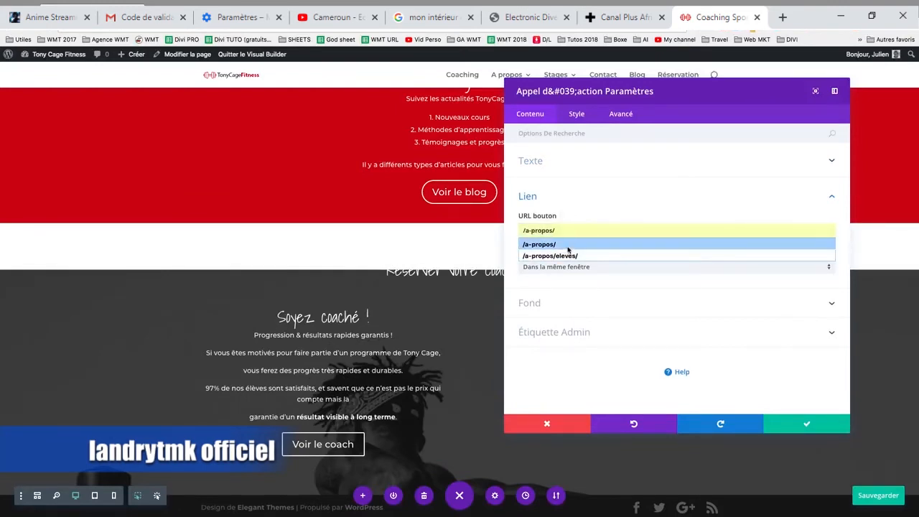
pyautogui.click(569, 244)
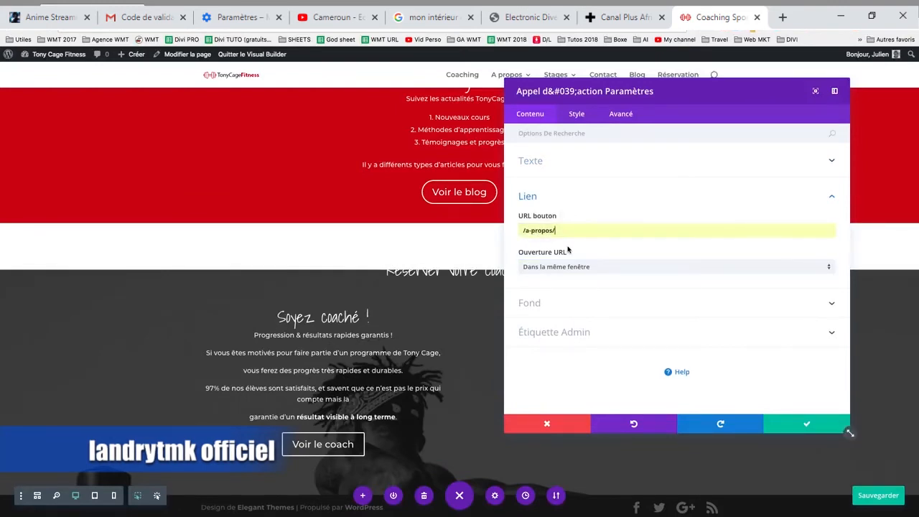
# - Enable custom styles for the call-to-action button and round its border radius to 28px
pyautogui.click(579, 113)
pyautogui.click(553, 263)
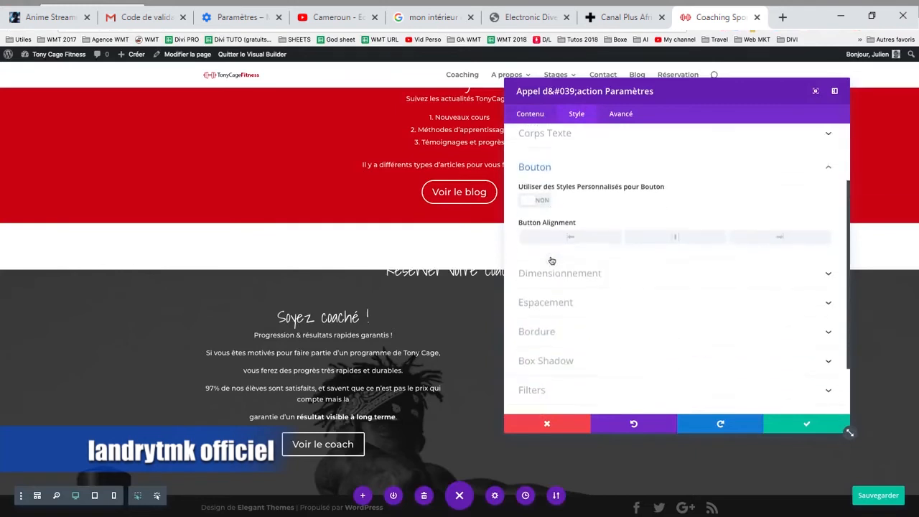
pyautogui.click(526, 180)
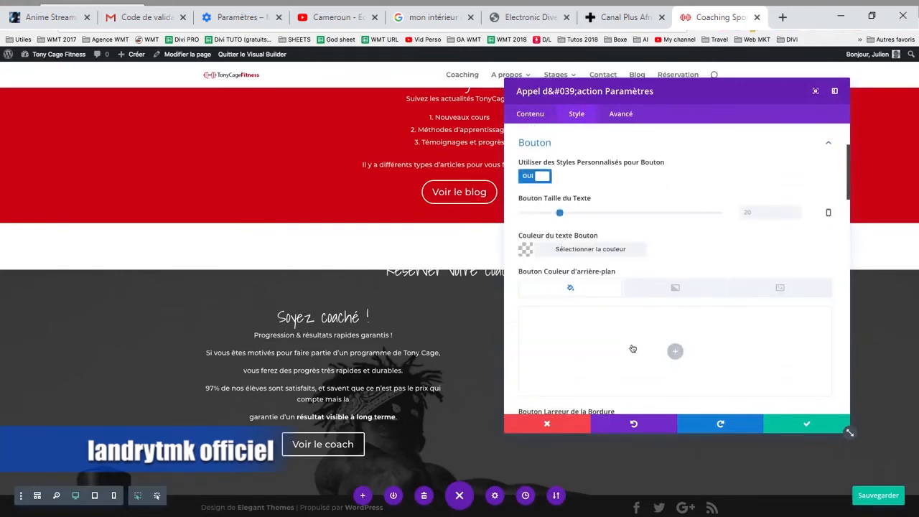
pyautogui.scroll(-5, 632, 348)
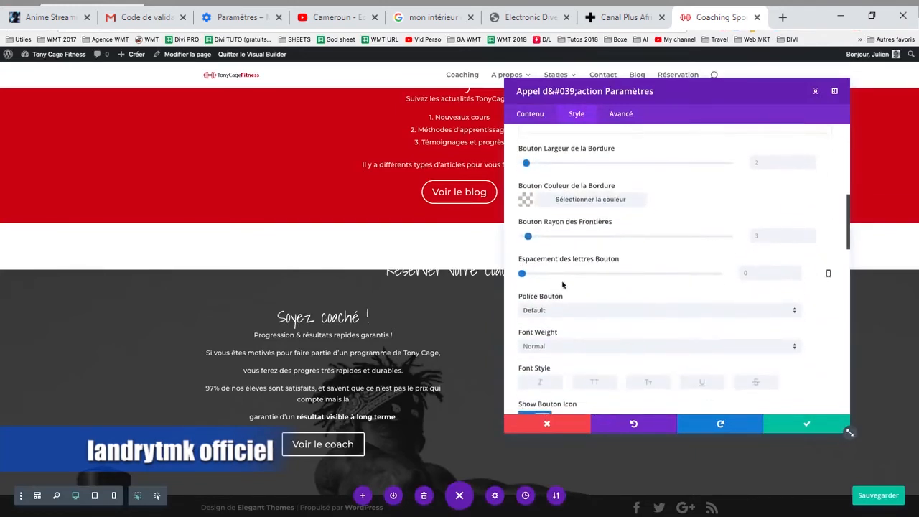
pyautogui.moveTo(530, 239); pyautogui.dragTo(580, 237)
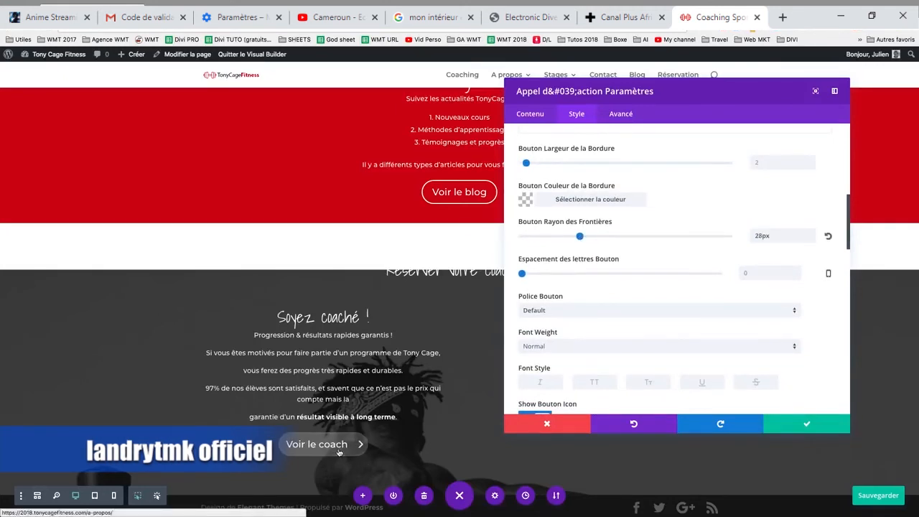
# - Choose the small solid right-pointing triangle as the button icon and apply the call-to-action settings
pyautogui.scroll(-3, 540, 350)
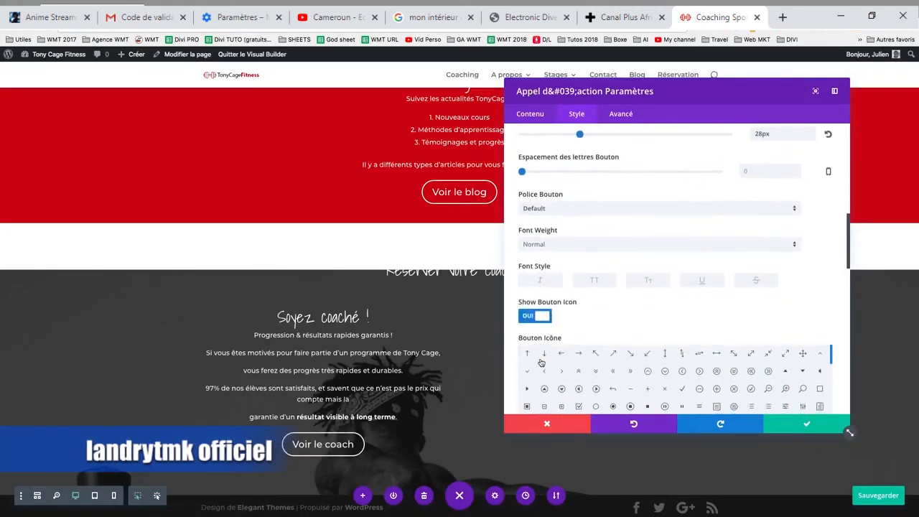
pyautogui.click(528, 388)
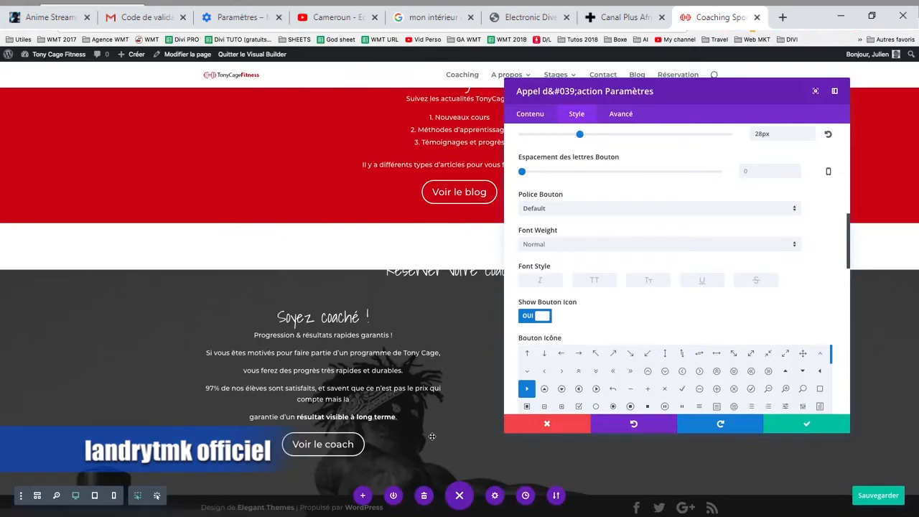
pyautogui.click(804, 425)
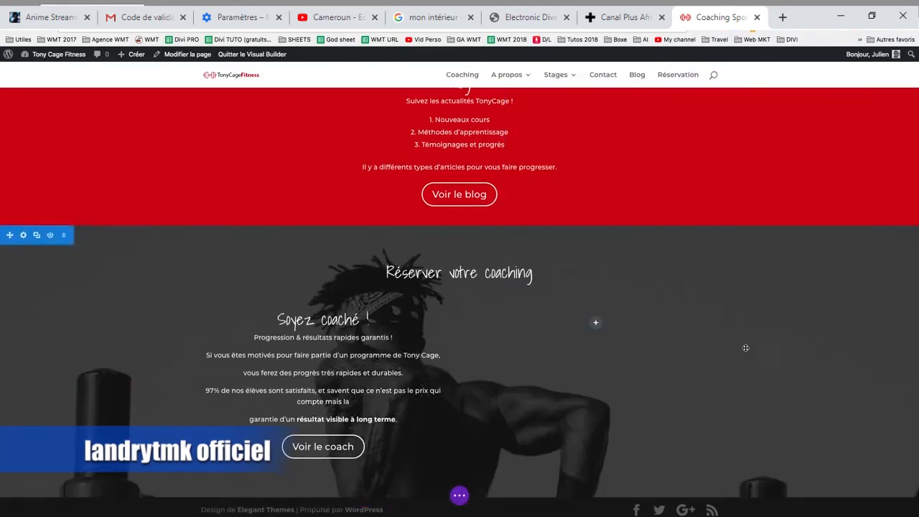
# - Review the layout of the "Réserver votre coaching" section and the Blog section above it
pyautogui.scroll(2, 595, 264)
pyautogui.scroll(-2, 642, 272)
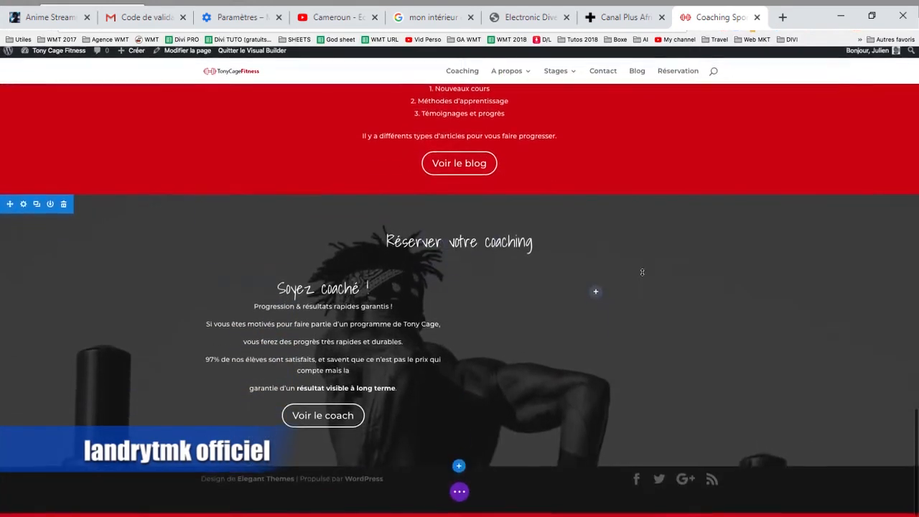
pyautogui.click(460, 494)
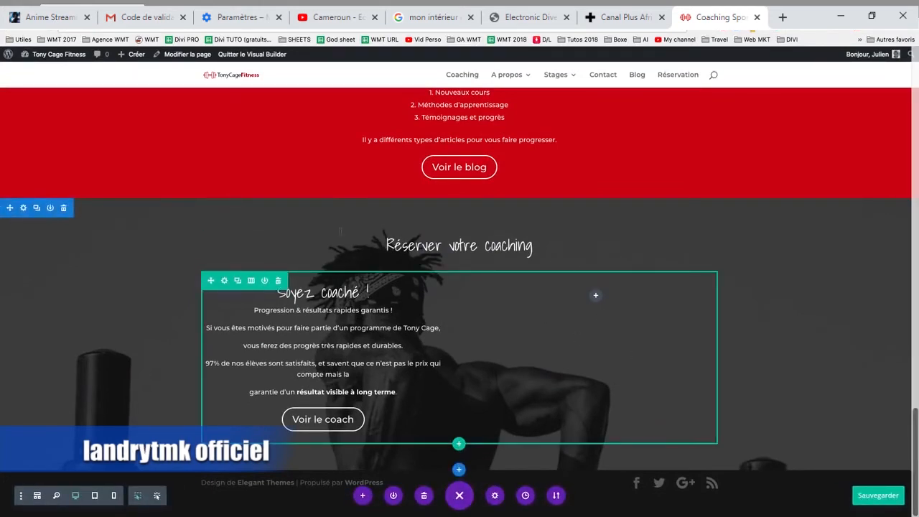
pyautogui.scroll(1, 363, 230)
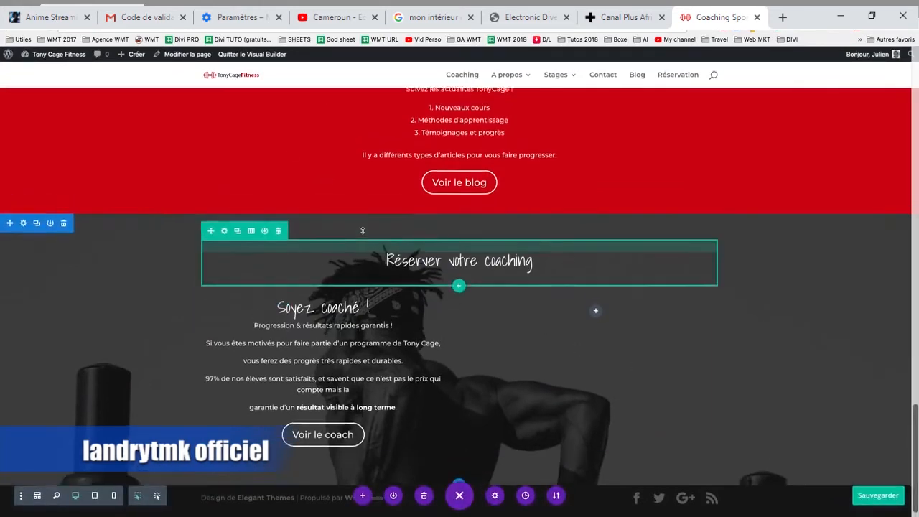
pyautogui.scroll(1, 363, 231)
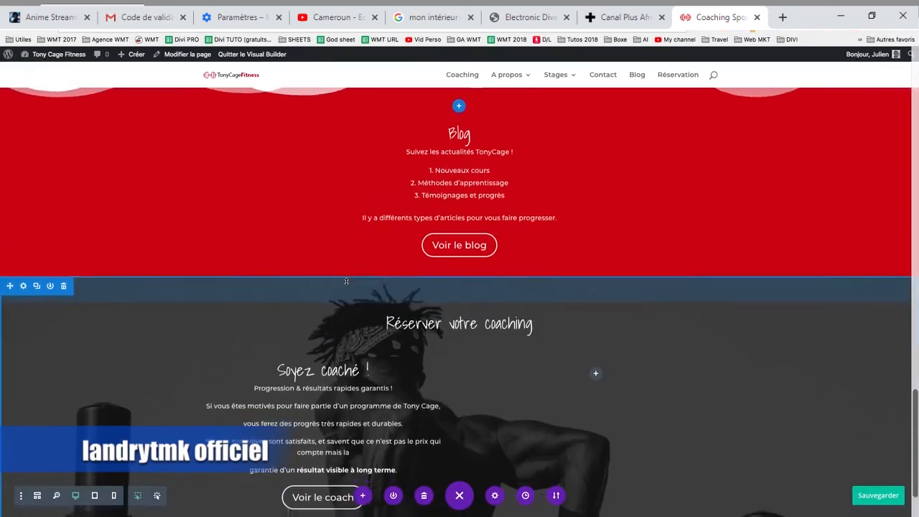
pyautogui.scroll(-1, 346, 282)
pyautogui.scroll(3, 361, 204)
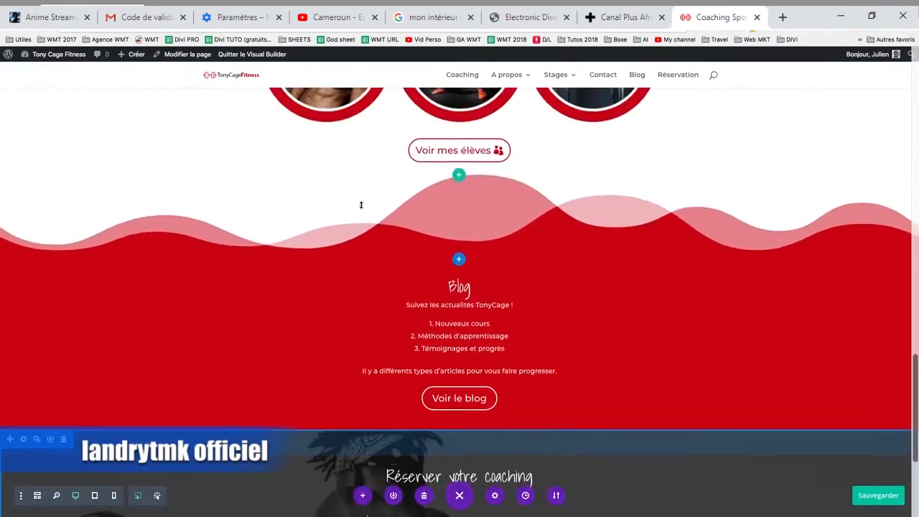
pyautogui.scroll(-3, 361, 204)
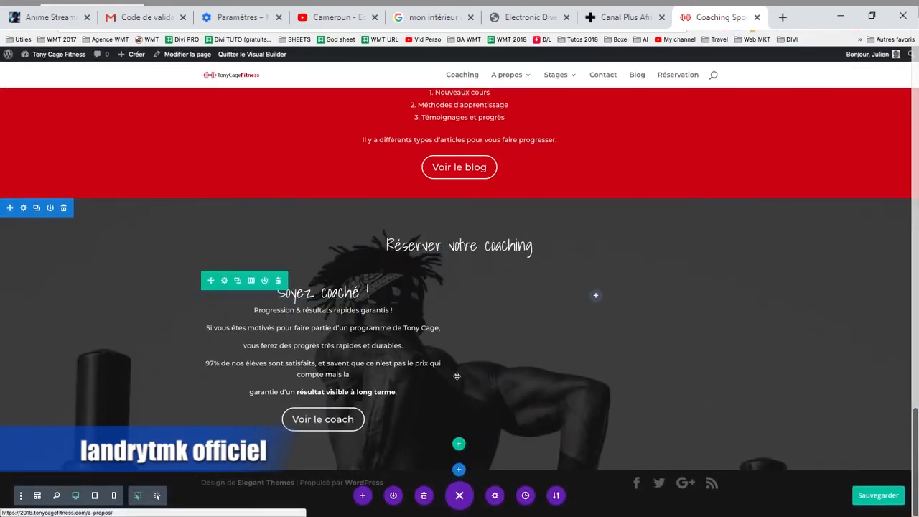
# - Insert a Compteur barre module in the empty second column of the two-column row
pyautogui.click(595, 297)
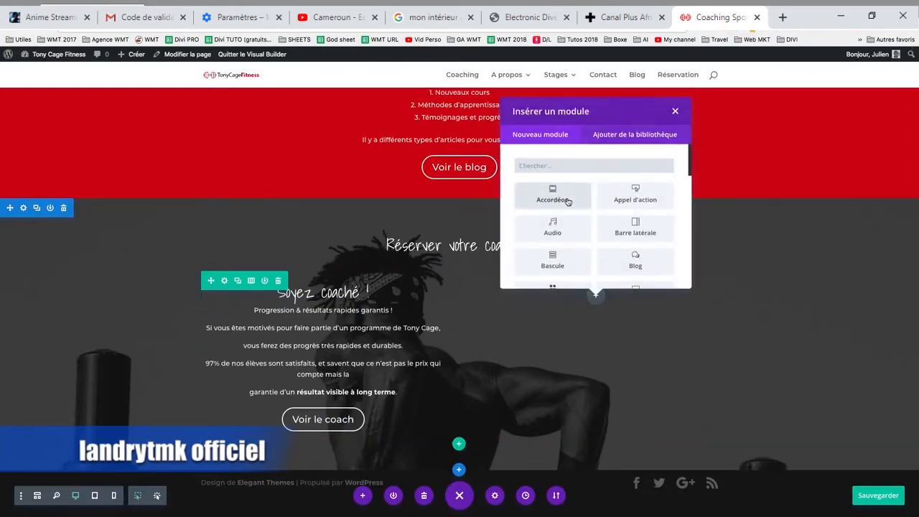
pyautogui.scroll(-5, 567, 202)
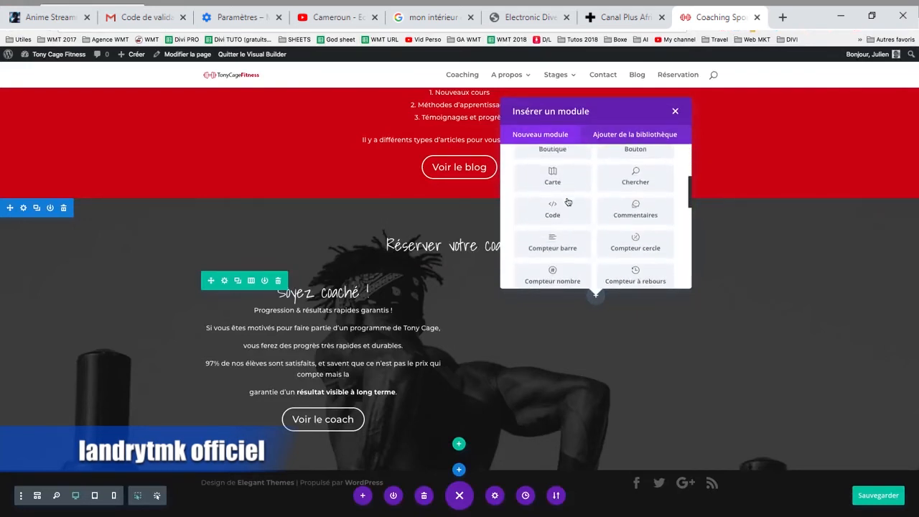
pyautogui.scroll(-2, 567, 202)
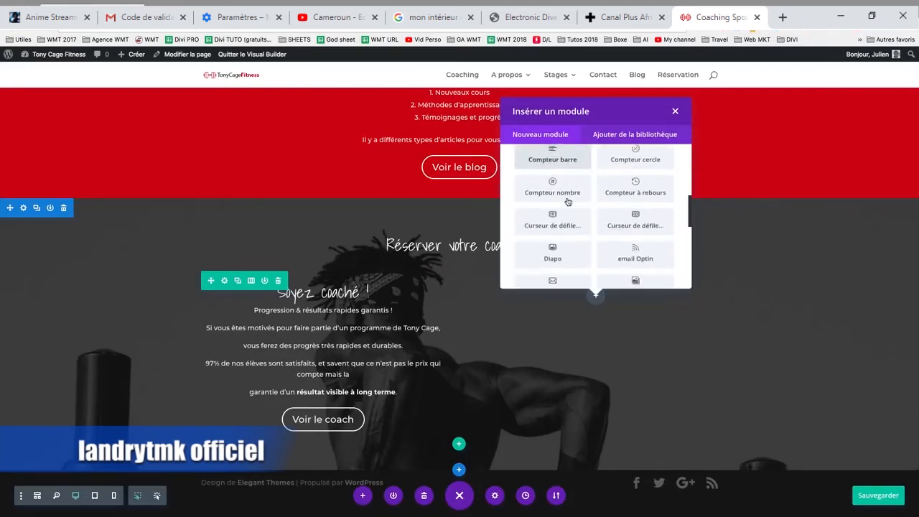
pyautogui.click(555, 174)
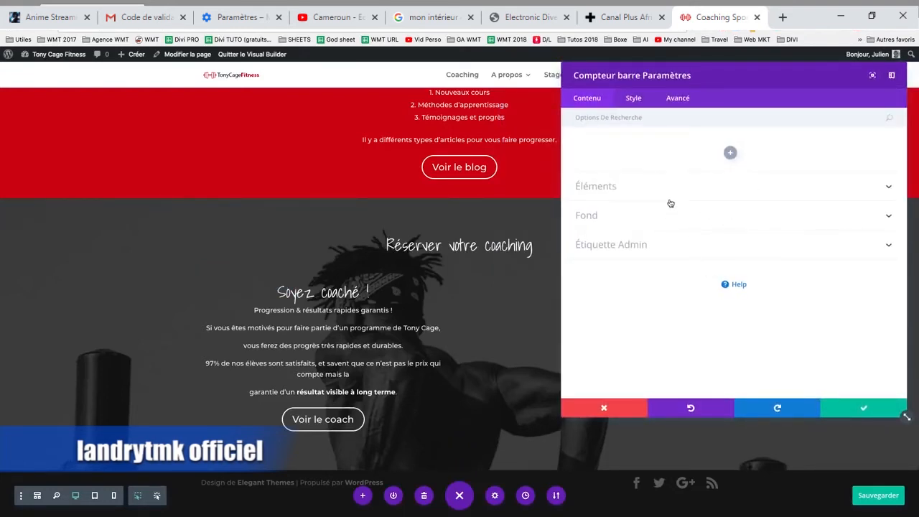
# - Add a bar to the counter with the title "Musculation" and a percentage of 99
pyautogui.click(731, 154)
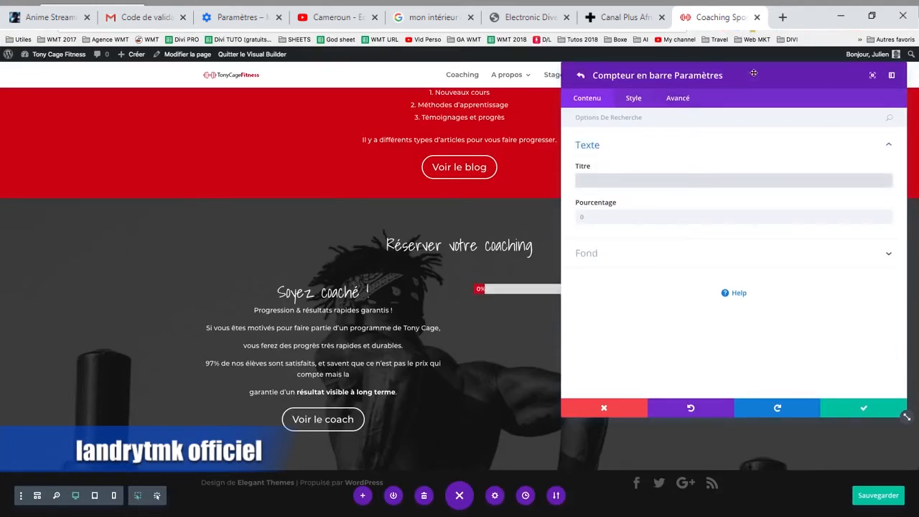
pyautogui.moveTo(753, 73); pyautogui.dragTo(242, 84)
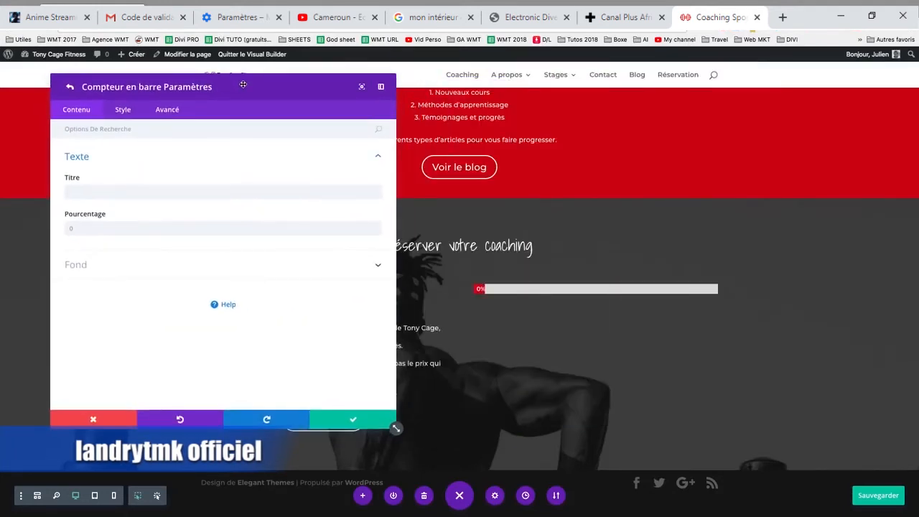
pyautogui.click(155, 194)
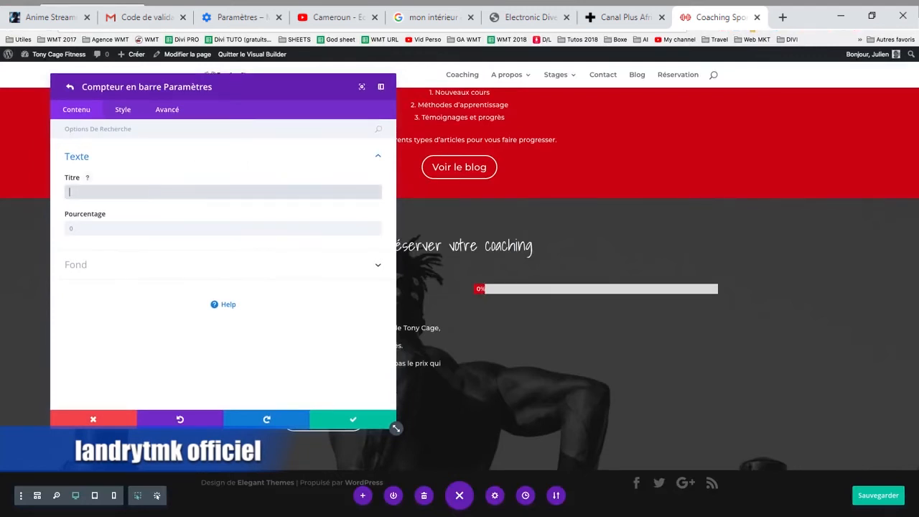
pyautogui.write('Musculation')
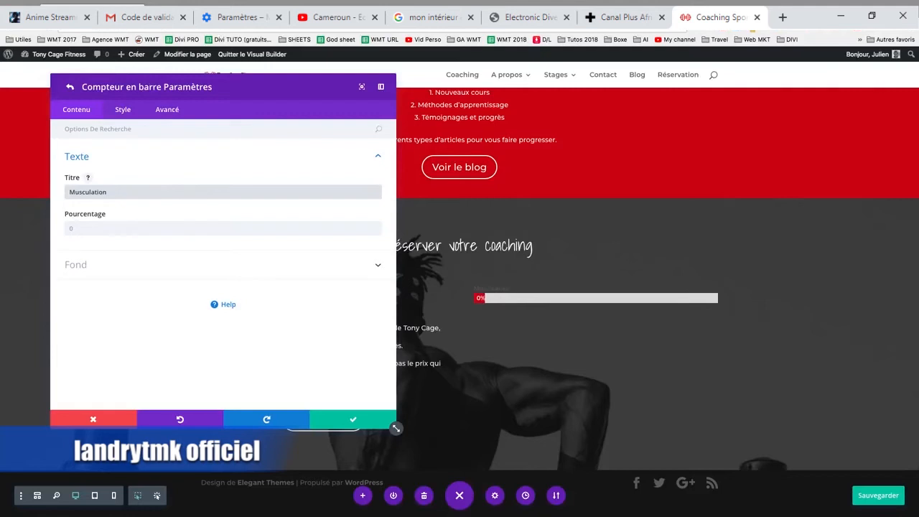
pyautogui.click(209, 229)
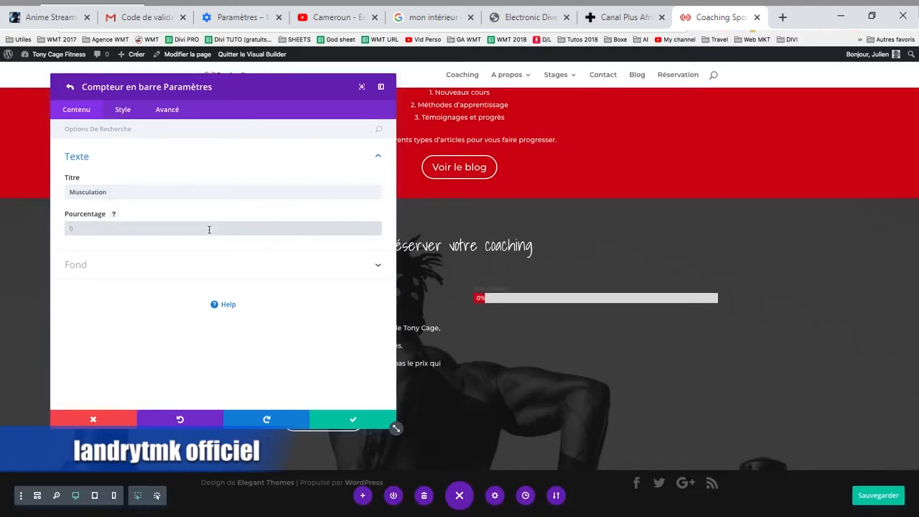
pyautogui.write('99')
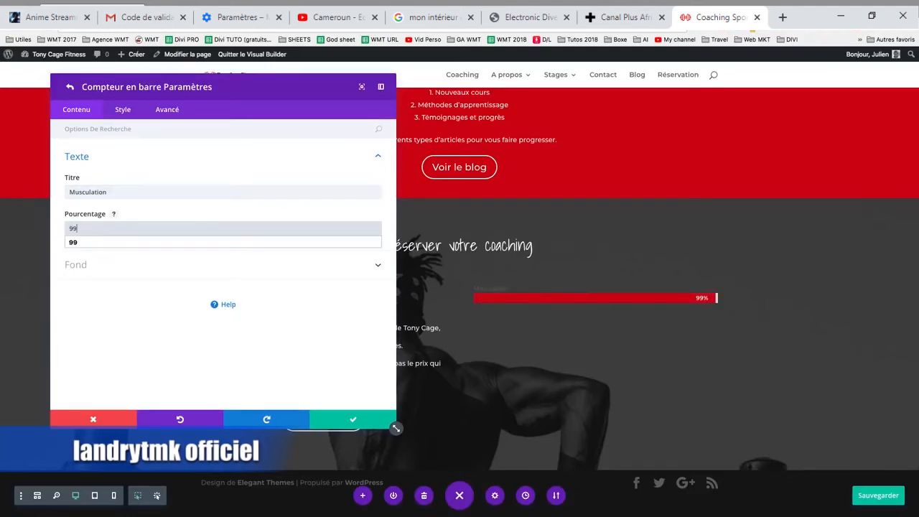
pyautogui.click(239, 175)
# - Try centred and left-aligned text orientations for the bar counter's text
pyautogui.click(126, 109)
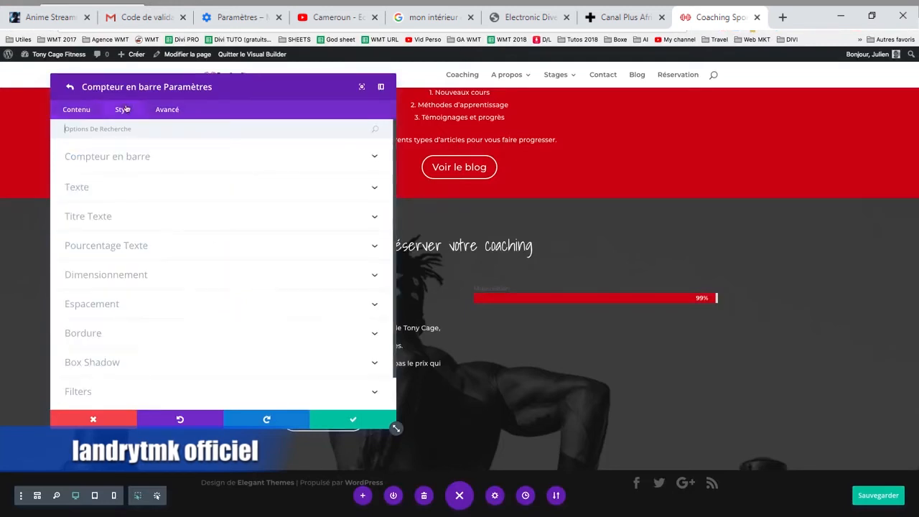
pyautogui.click(133, 187)
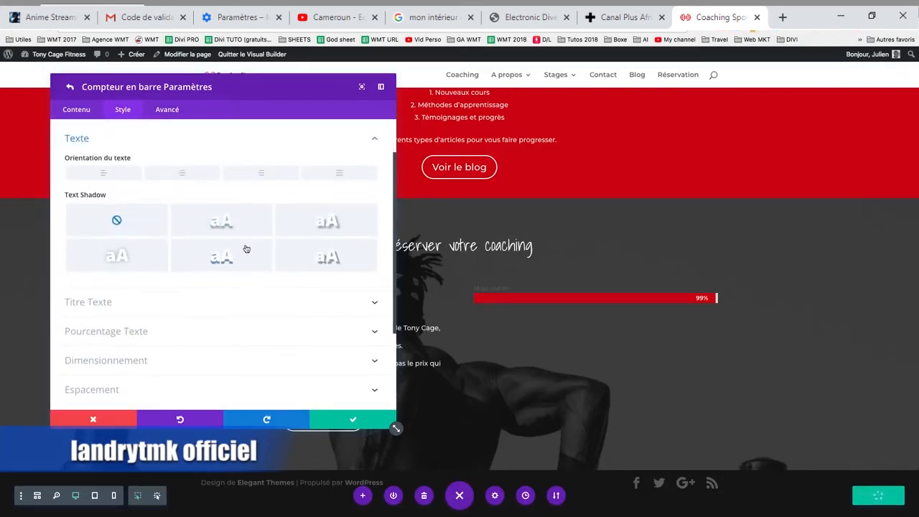
pyautogui.click(179, 174)
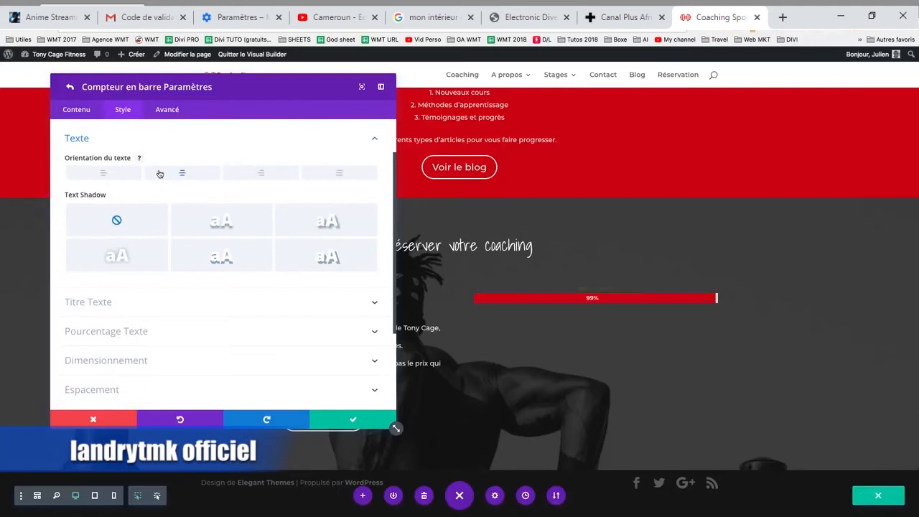
pyautogui.click(117, 174)
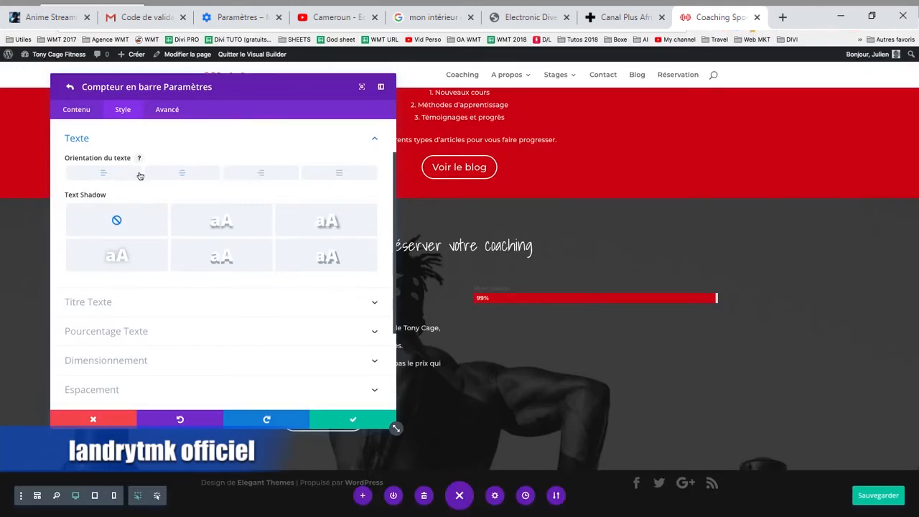
# - Style the bar's title text with white (#ffffff) as its colour and a text size of 13px
pyautogui.scroll(-2, 140, 176)
pyautogui.click(104, 277)
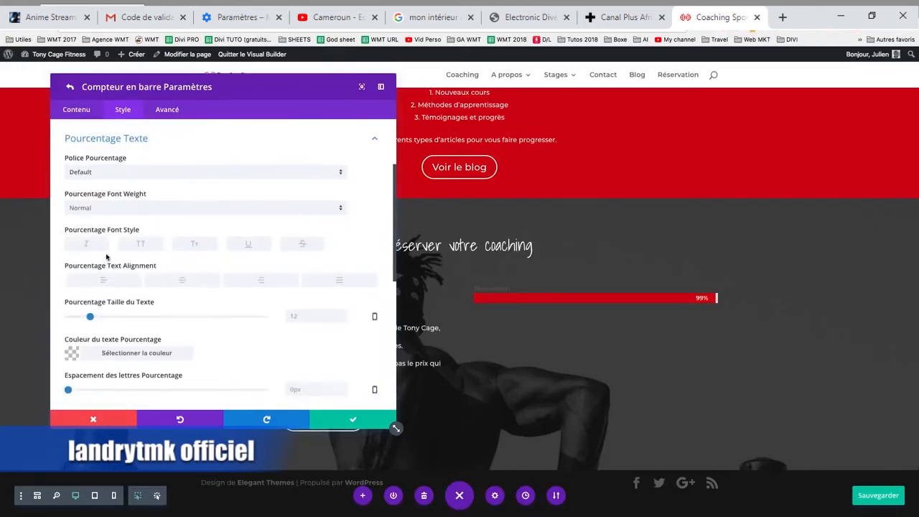
pyautogui.scroll(1, 132, 220)
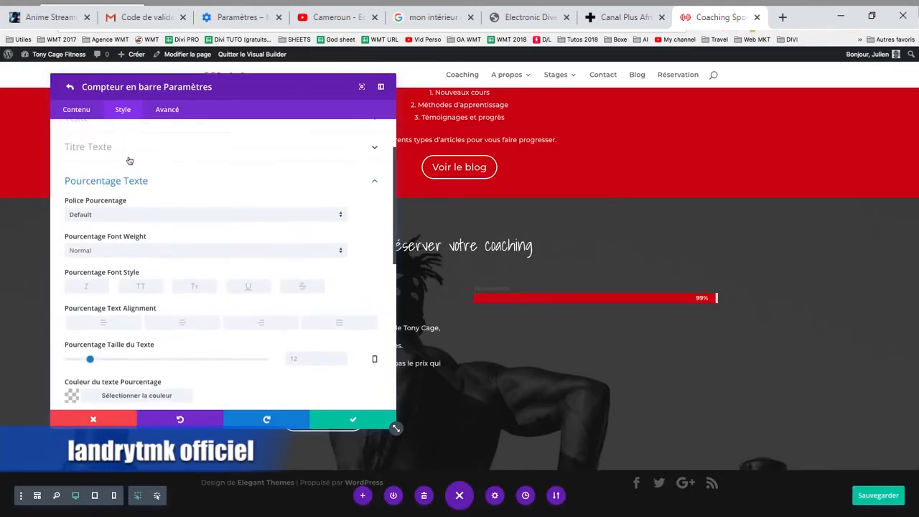
pyautogui.click(127, 156)
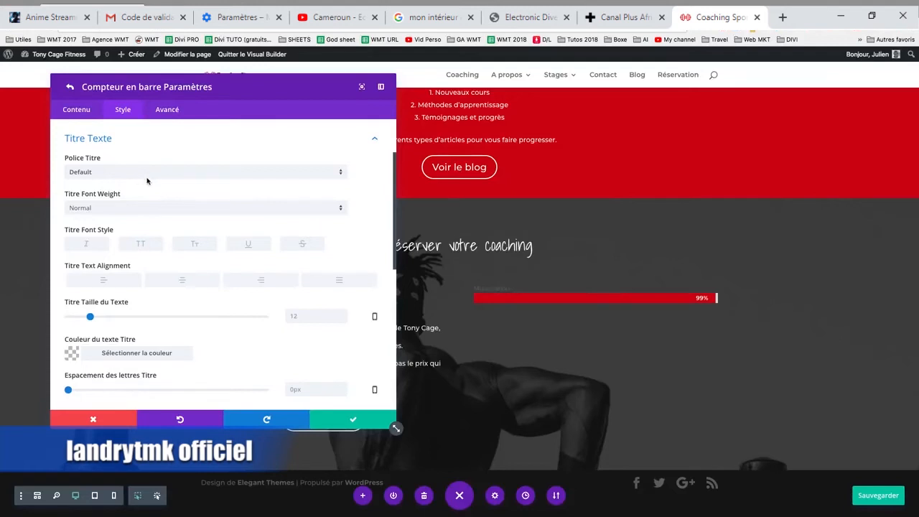
pyautogui.scroll(-1, 141, 210)
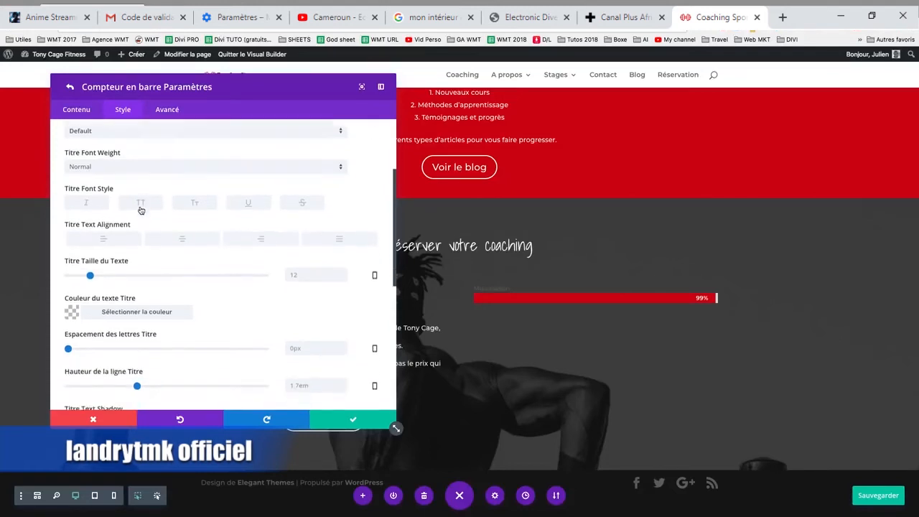
pyautogui.click(68, 307)
pyautogui.scroll(-1, 144, 351)
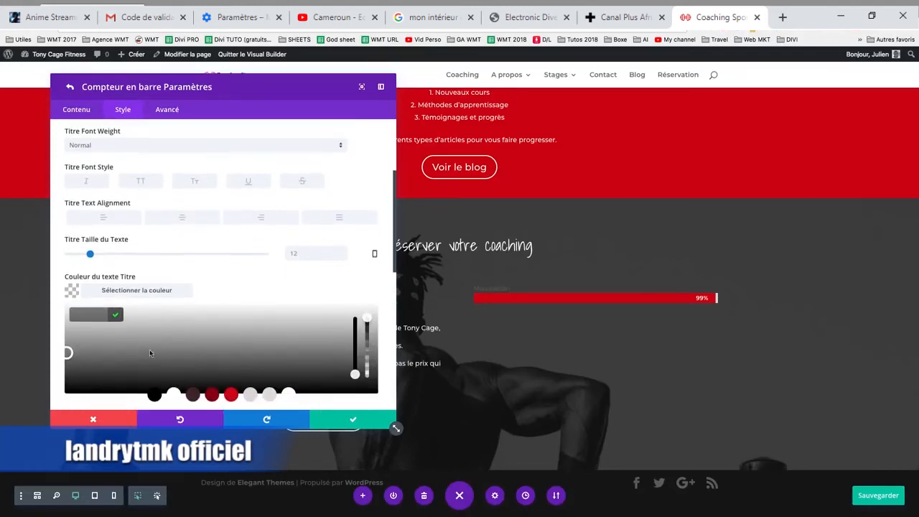
pyautogui.click(173, 395)
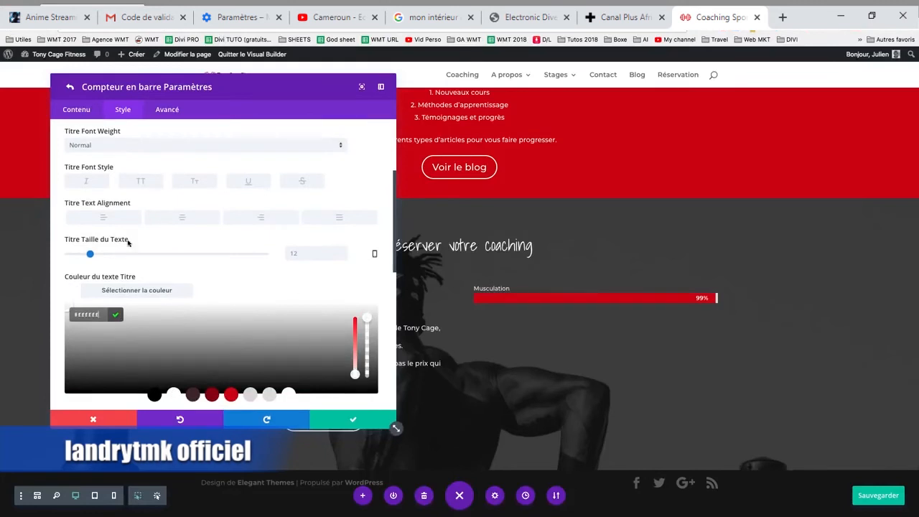
pyautogui.moveTo(91, 257); pyautogui.dragTo(91, 256)
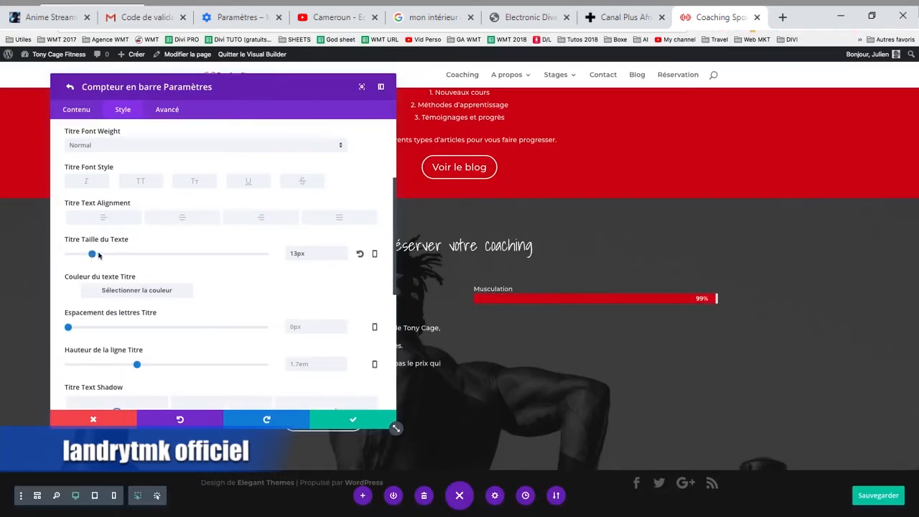
# - Try the uppercase, italic, small caps and strikethrough font styles on the bar's title text
pyautogui.click(141, 185)
pyautogui.click(92, 186)
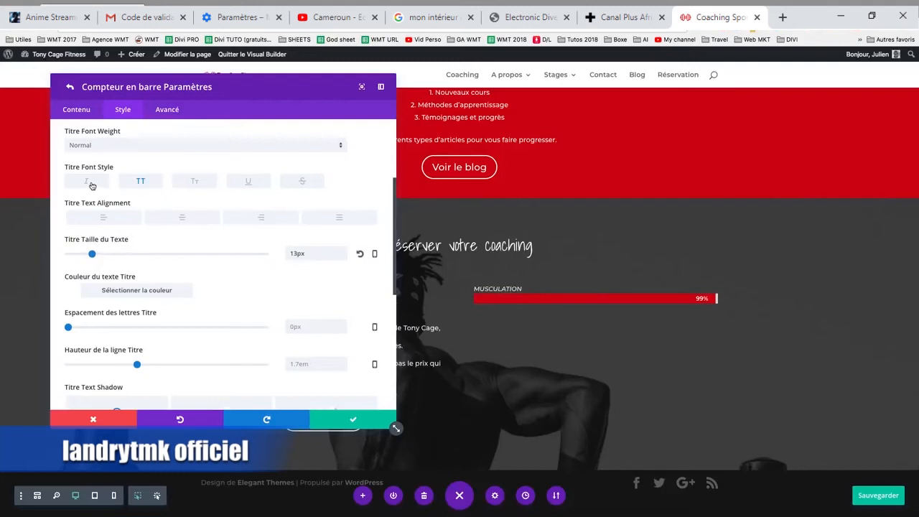
pyautogui.click(191, 186)
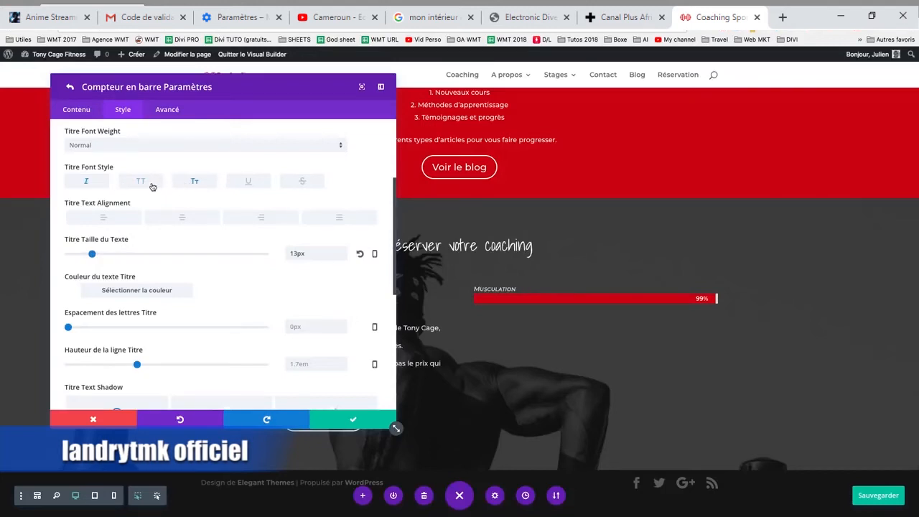
pyautogui.click(152, 187)
pyautogui.click(152, 186)
pyautogui.click(99, 184)
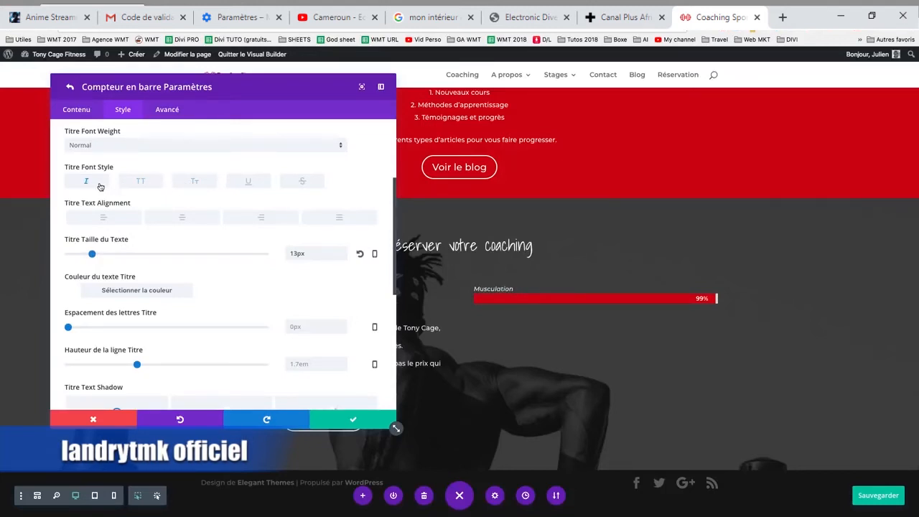
pyautogui.click(301, 182)
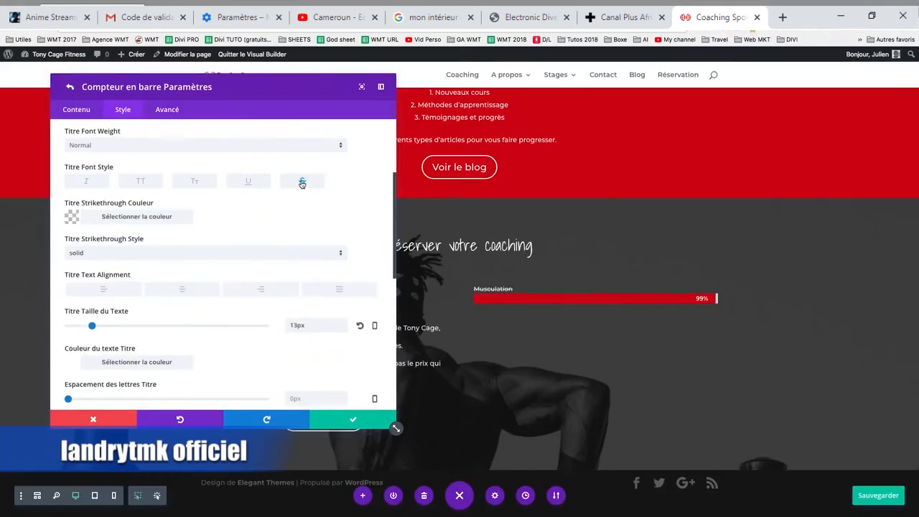
pyautogui.click(302, 183)
# - Set the title's line height to 1.9em and, after trying a shadow preset, its text shadow to none
pyautogui.scroll(-1, 181, 316)
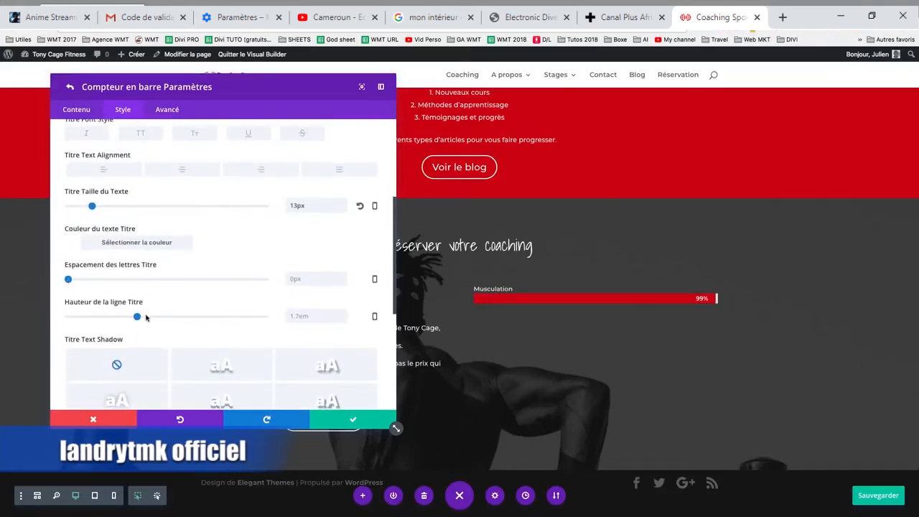
pyautogui.moveTo(137, 317); pyautogui.dragTo(160, 319)
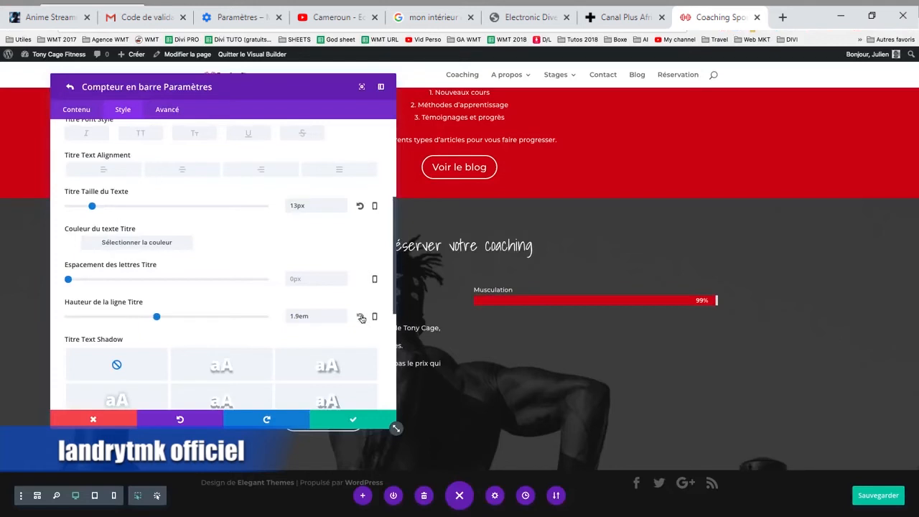
pyautogui.scroll(-3, 294, 309)
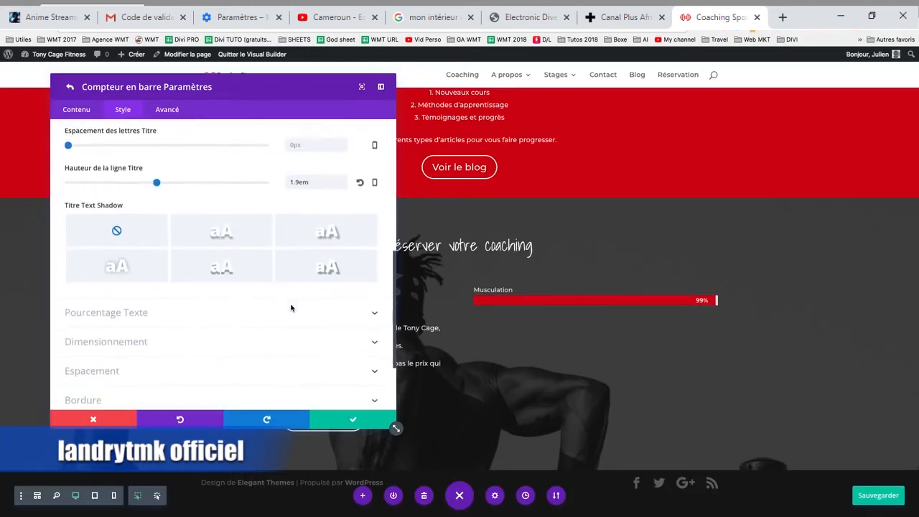
pyautogui.click(222, 231)
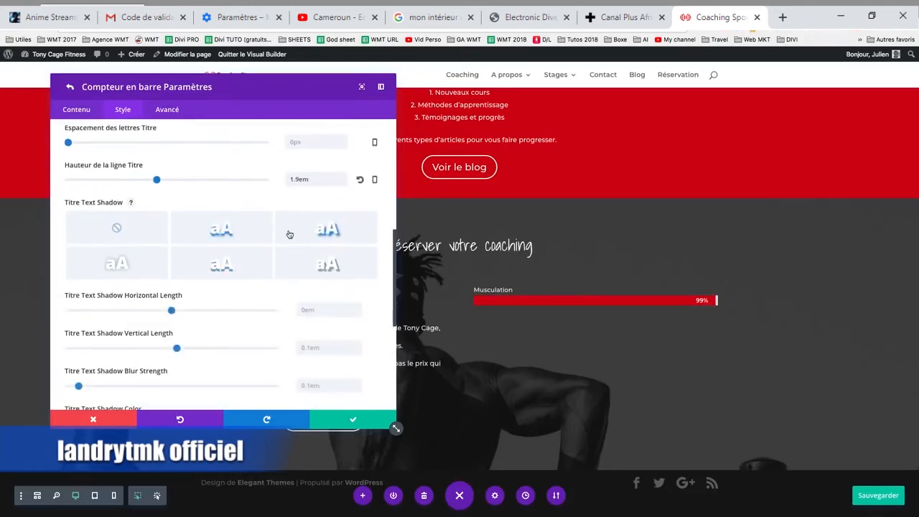
pyautogui.click(116, 228)
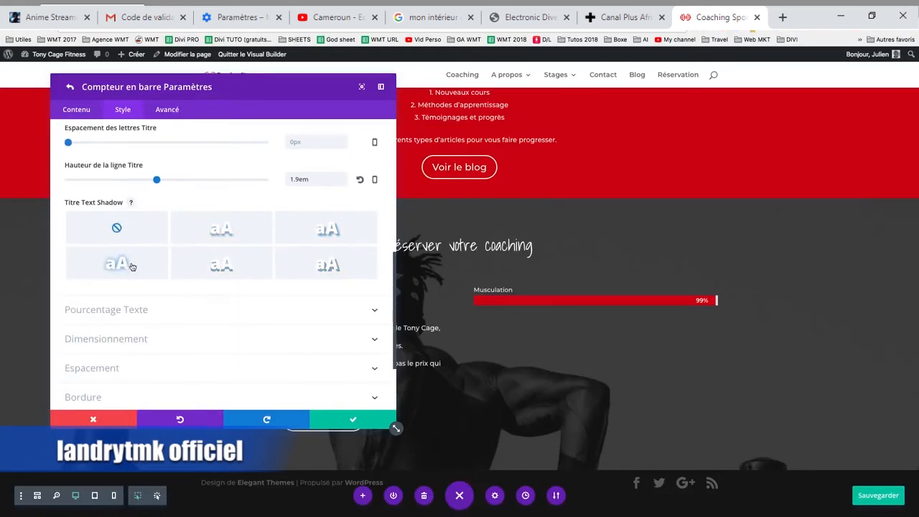
# - Set the percentage text's font weight to Ultra Bold and its size to 21px
pyautogui.scroll(-1, 155, 274)
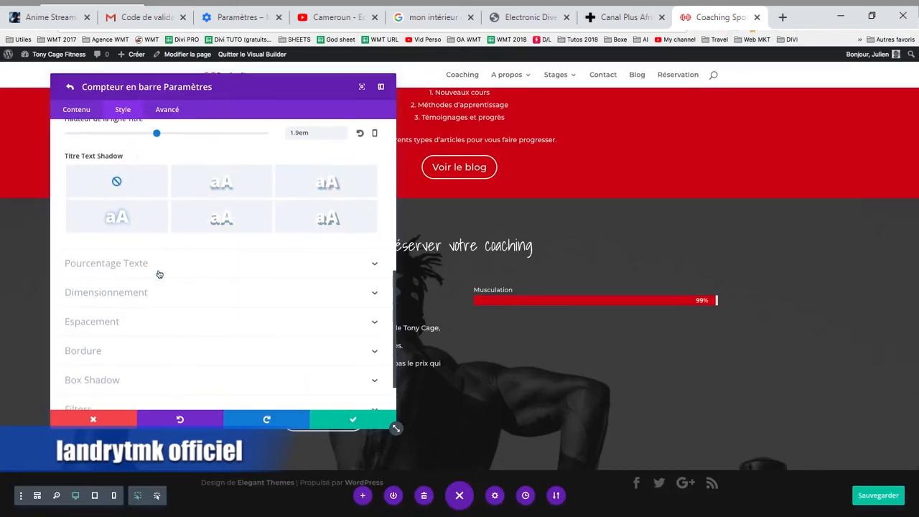
pyautogui.click(160, 271)
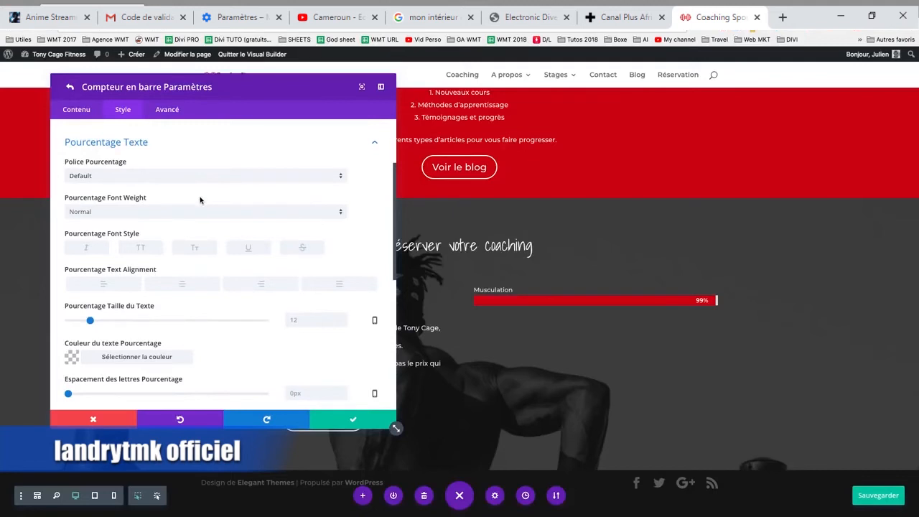
pyautogui.click(188, 212)
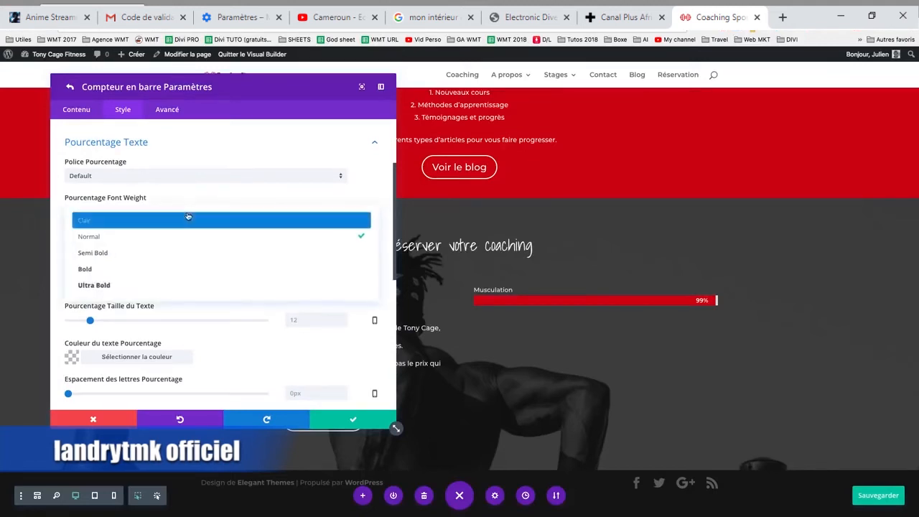
pyautogui.click(161, 285)
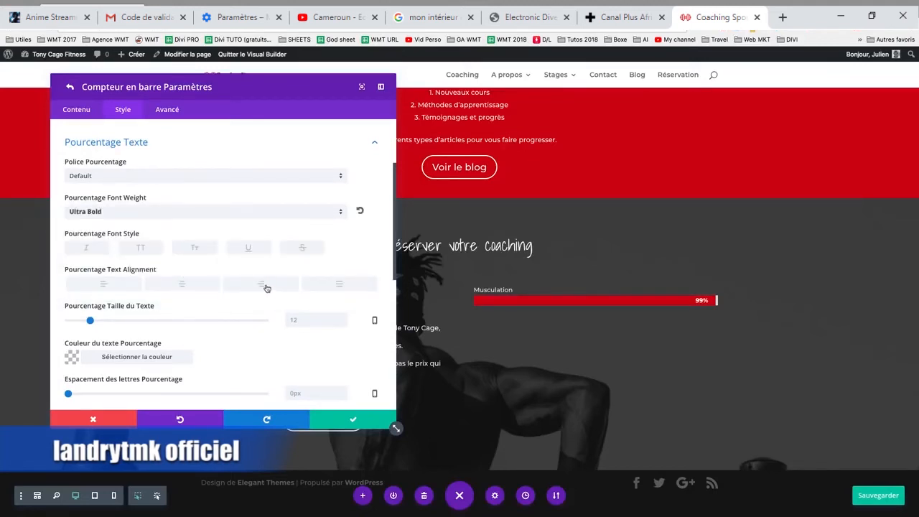
pyautogui.scroll(-2, 203, 342)
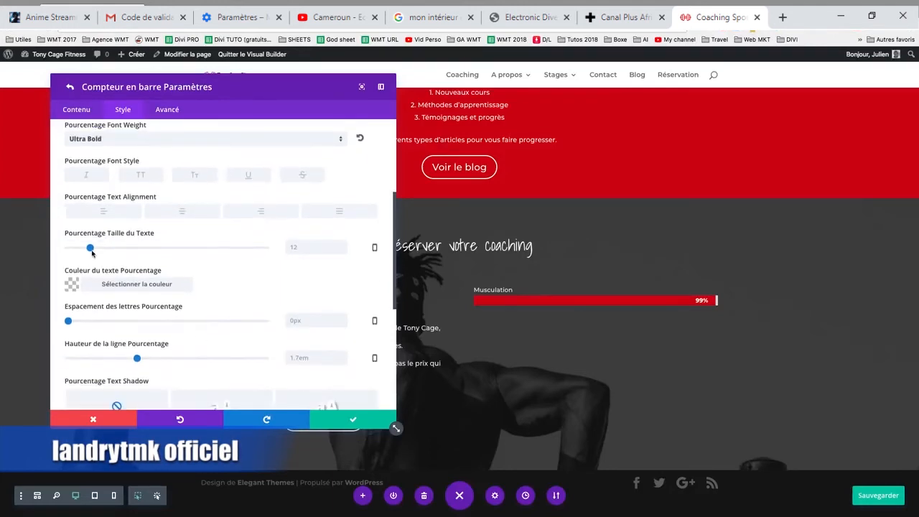
pyautogui.moveTo(90, 249); pyautogui.dragTo(108, 249)
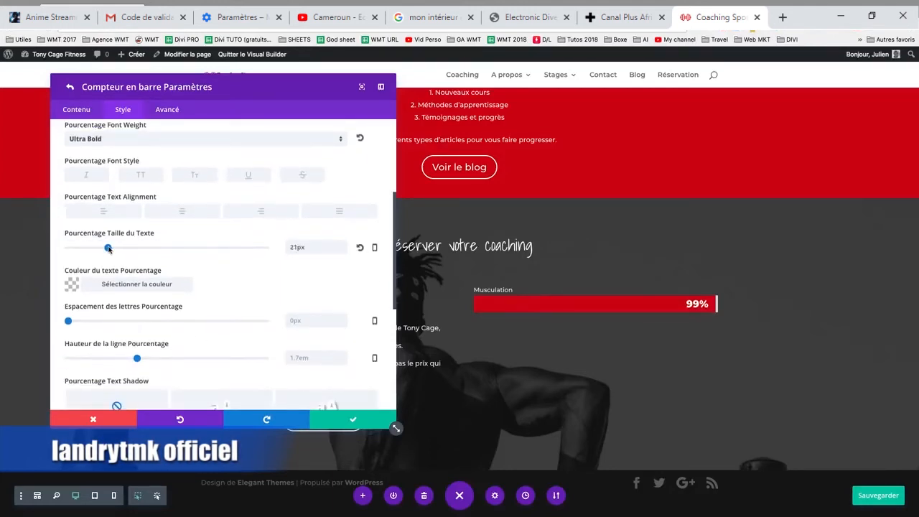
# - Compare the red, dark red and brown palette colours for the percentage text and settle on white (#ffffff)
pyautogui.click(71, 282)
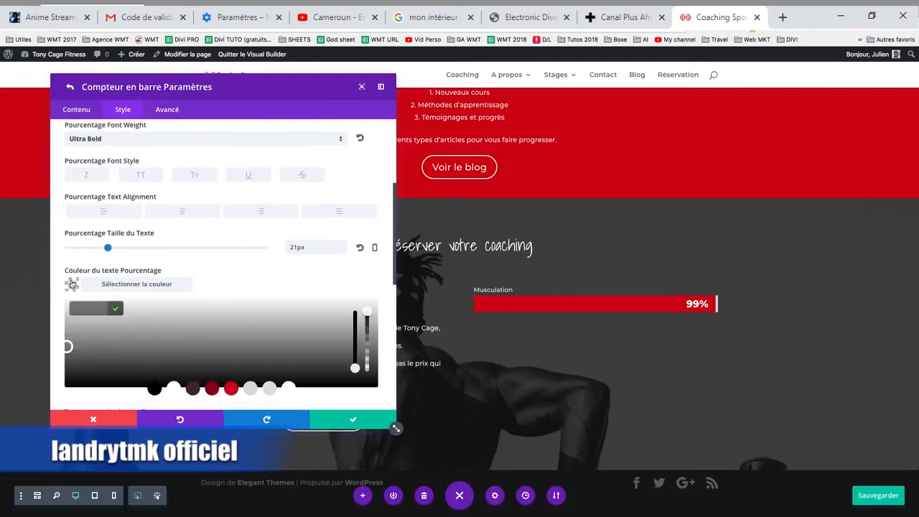
pyautogui.click(230, 388)
pyautogui.click(212, 389)
pyautogui.click(191, 388)
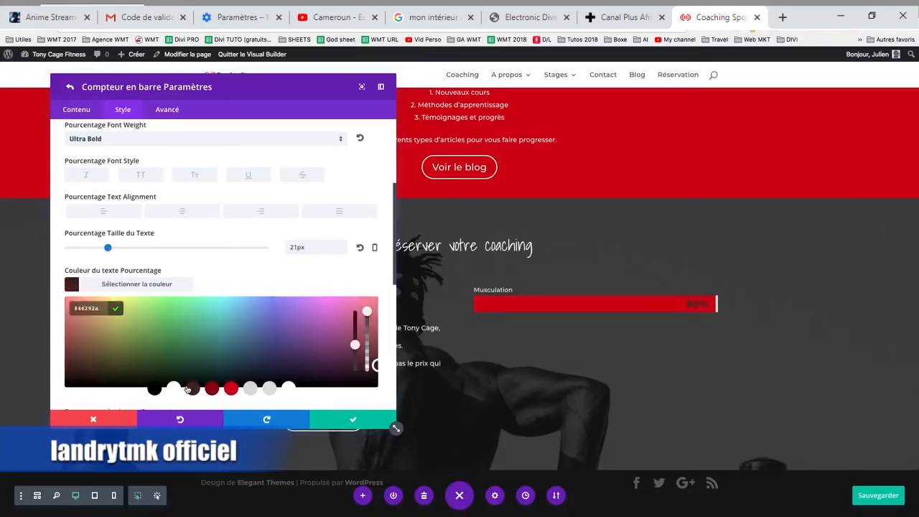
pyautogui.click(176, 389)
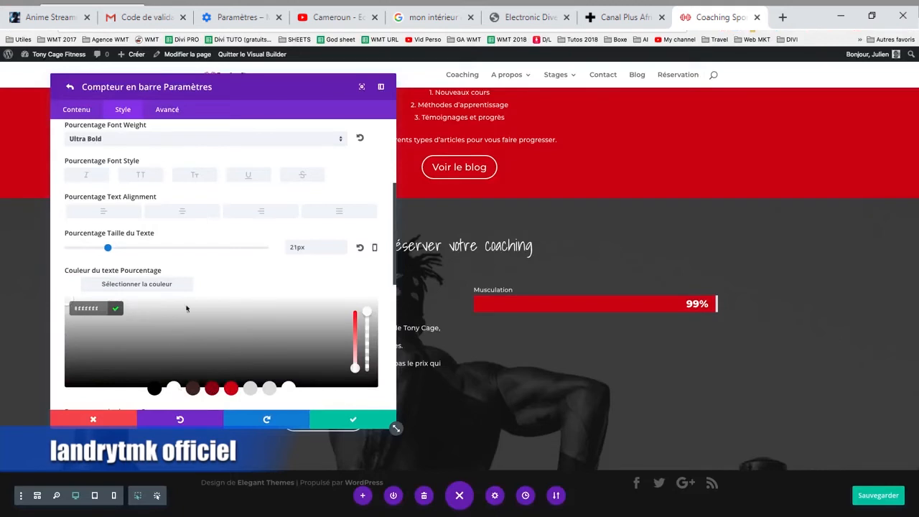
# - Reduce the percentage text size to 15px and close its colour picker
pyautogui.scroll(-3, 183, 280)
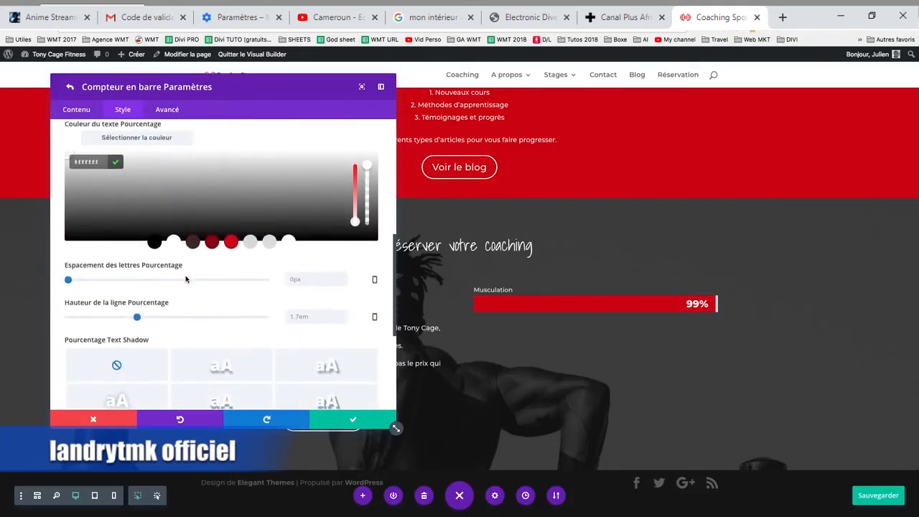
pyautogui.scroll(2, 217, 275)
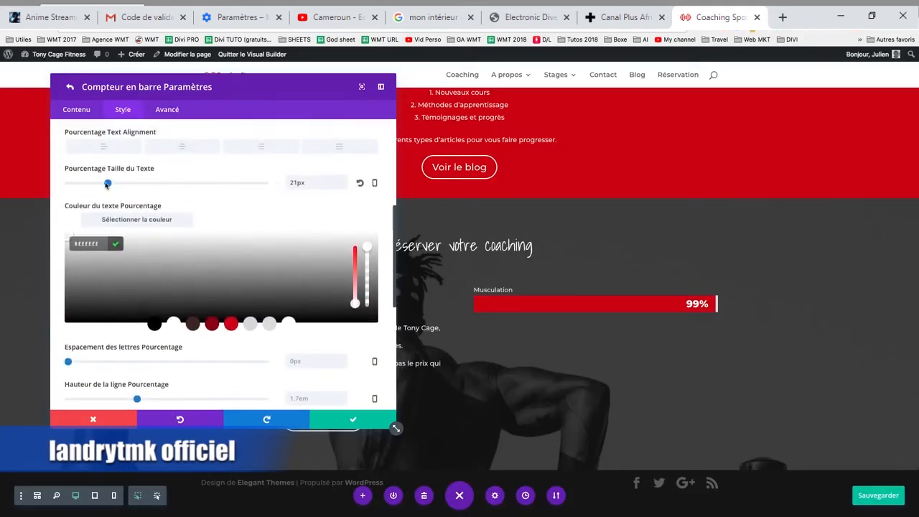
pyautogui.moveTo(108, 184); pyautogui.dragTo(96, 185)
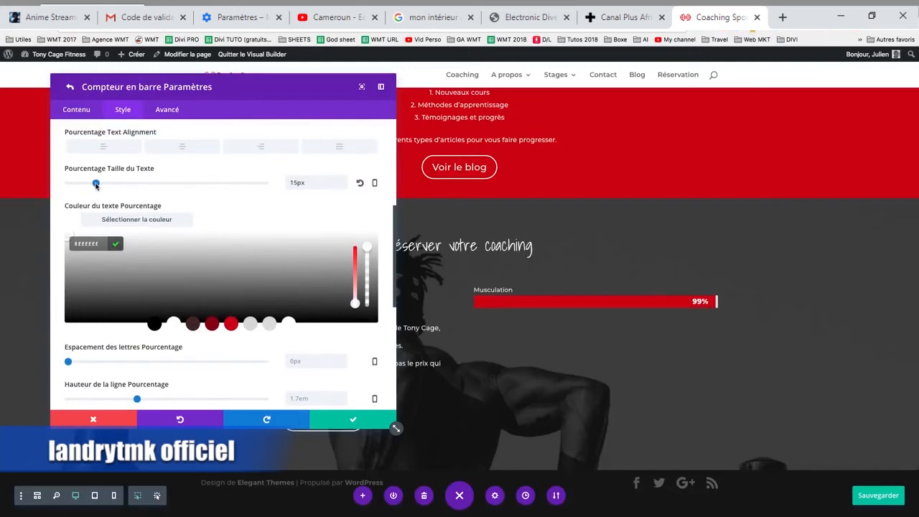
pyautogui.click(97, 185)
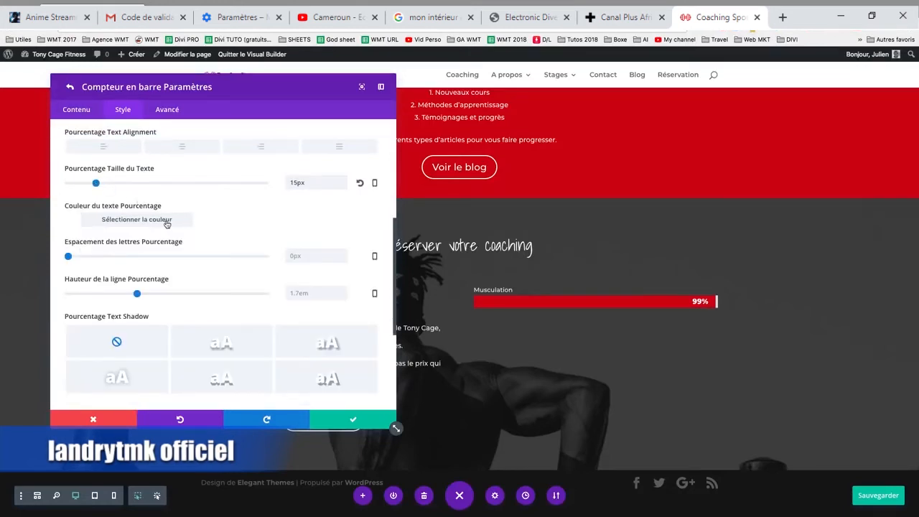
# - Set the rounded corners of the Musculation bar to 5px on all four corners
pyautogui.scroll(-4, 166, 225)
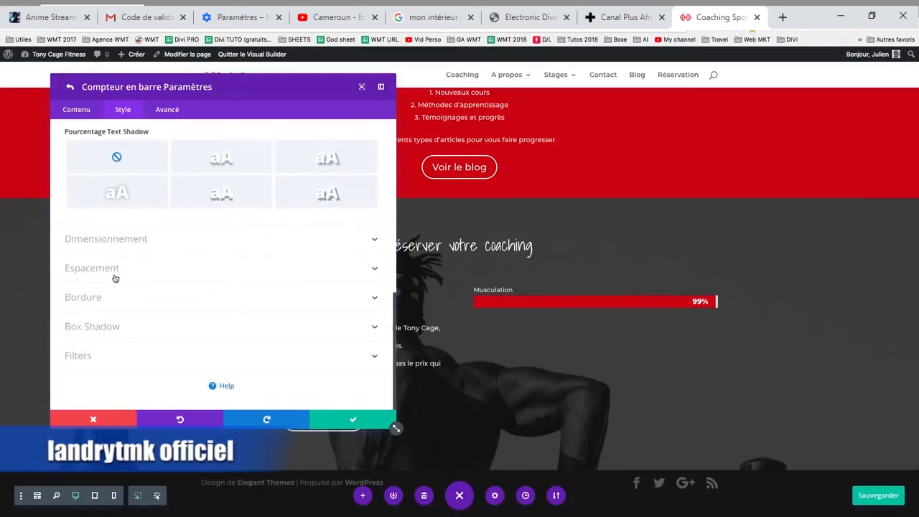
pyautogui.click(107, 297)
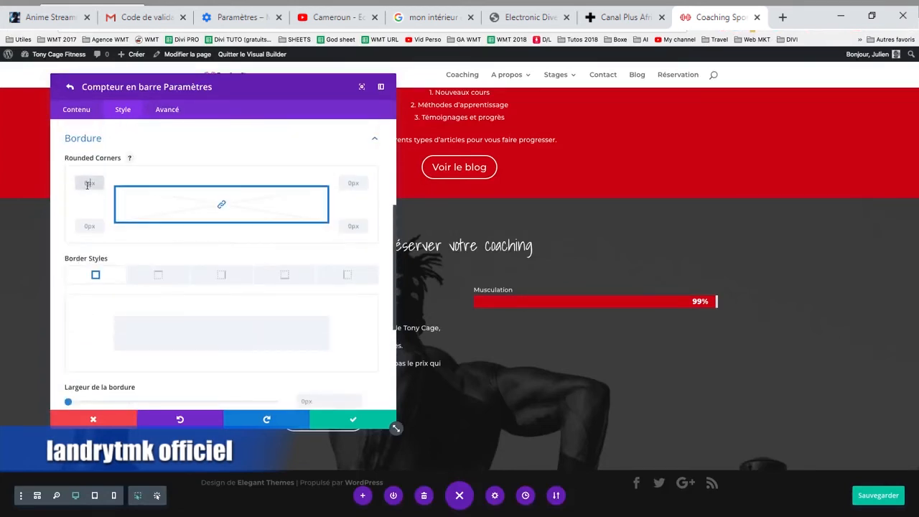
pyautogui.press('Tab')
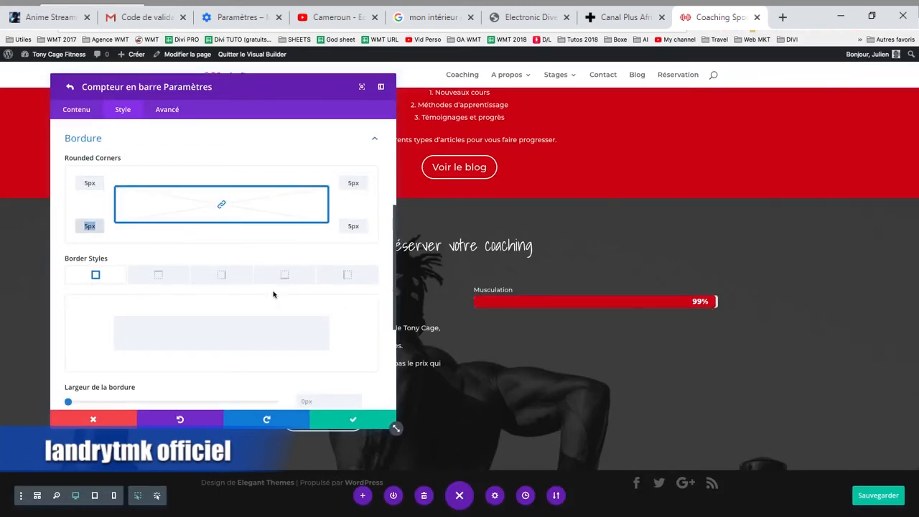
# - Try a Rainure border style with an 18px border width on the Musculation bar
pyautogui.scroll(-1, 272, 295)
pyautogui.scroll(-1, 258, 295)
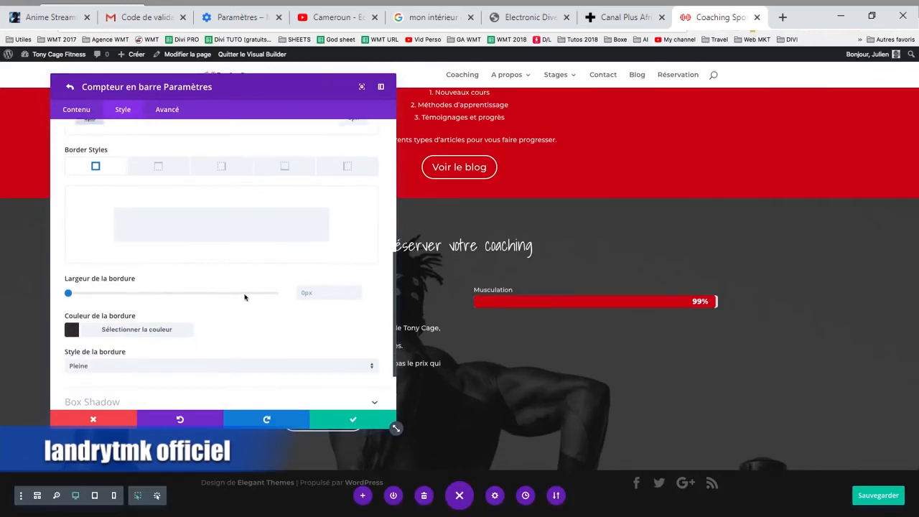
pyautogui.moveTo(68, 293)
pyautogui.mouseDown()
pyautogui.moveTo(86, 295)
pyautogui.moveTo(68, 294)
pyautogui.mouseUp()
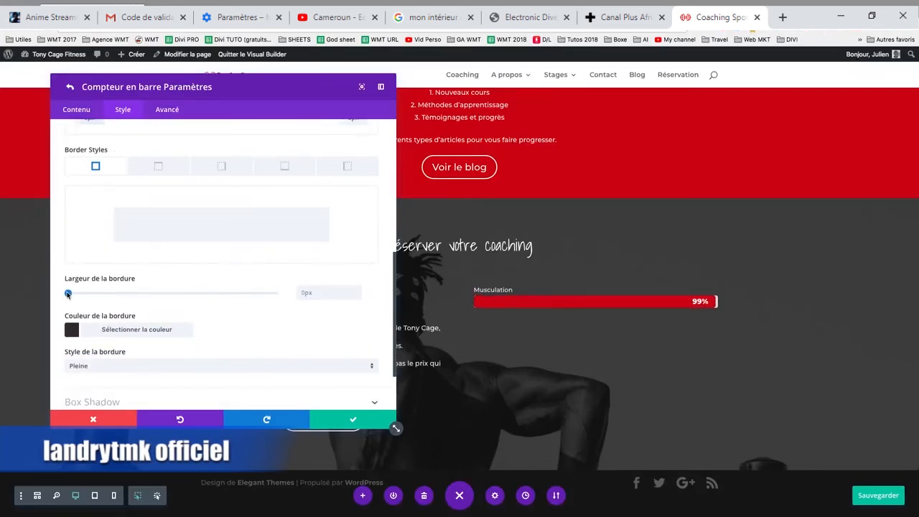
pyautogui.scroll(-1, 146, 325)
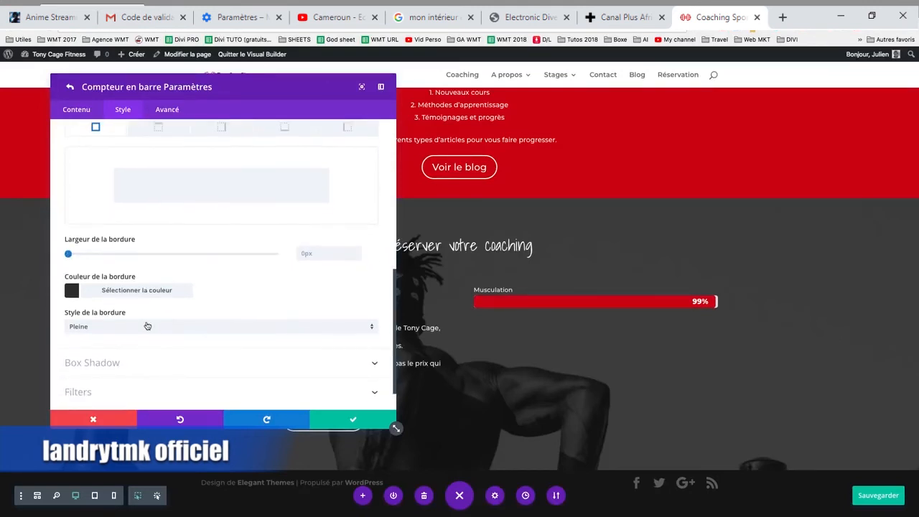
pyautogui.click(148, 325)
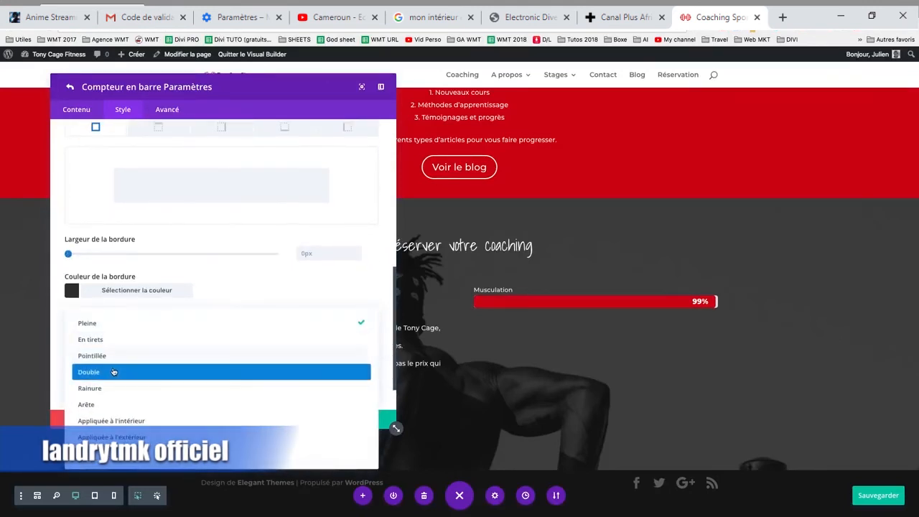
pyautogui.click(98, 388)
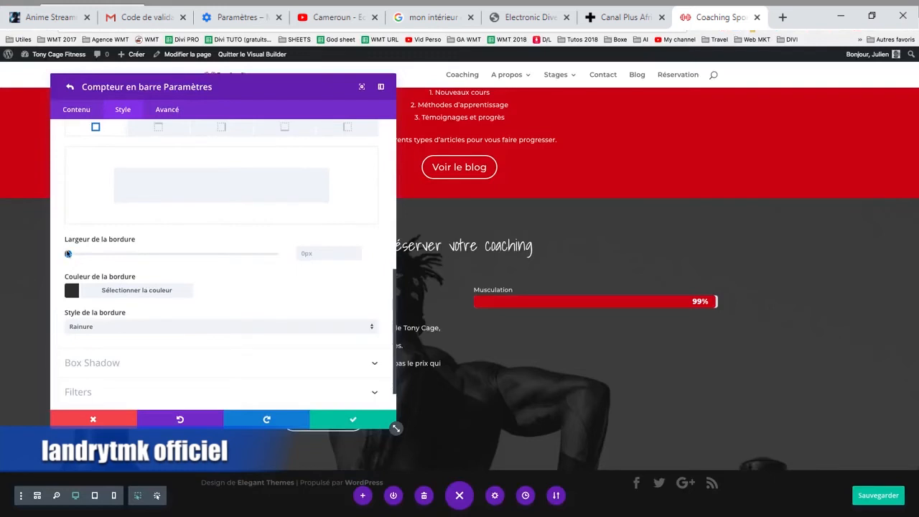
pyautogui.moveTo(68, 254); pyautogui.dragTo(141, 264)
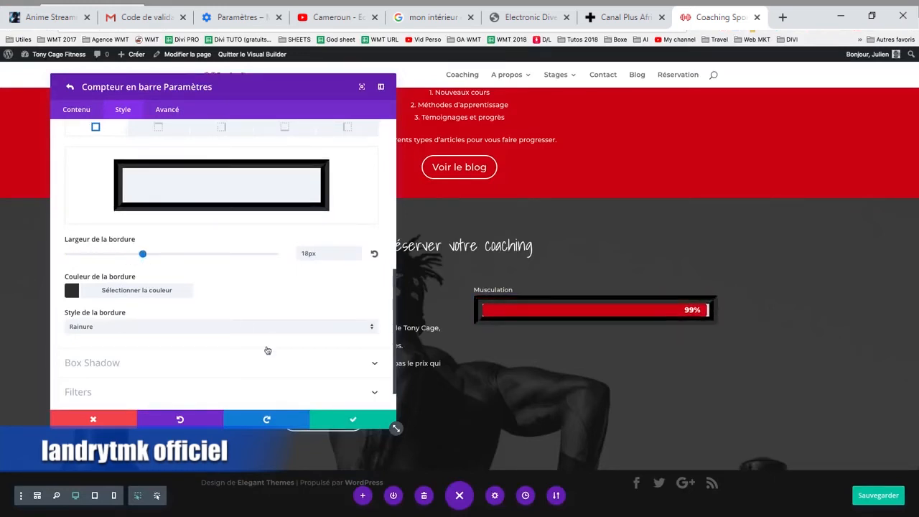
# - Switch the bar's border style to Appliquée à l'extérieur and bring its border width back to 0px
pyautogui.click(153, 327)
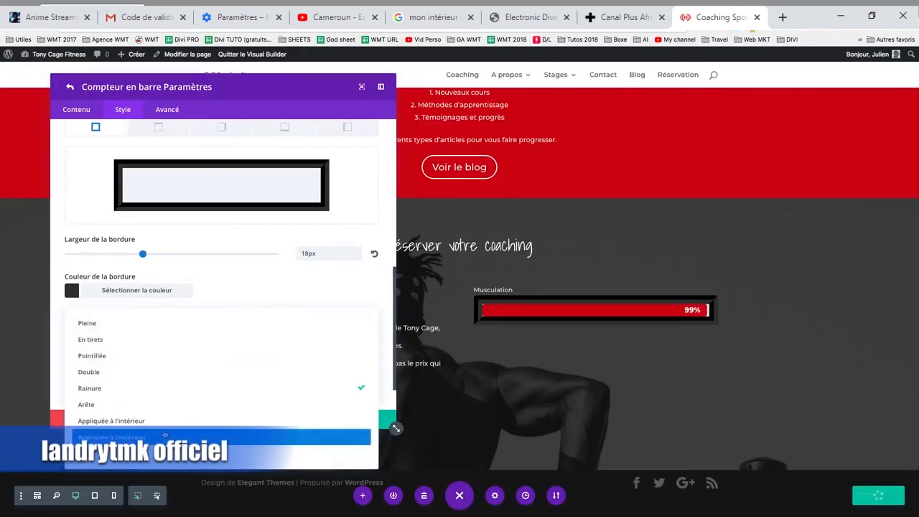
pyautogui.click(163, 431)
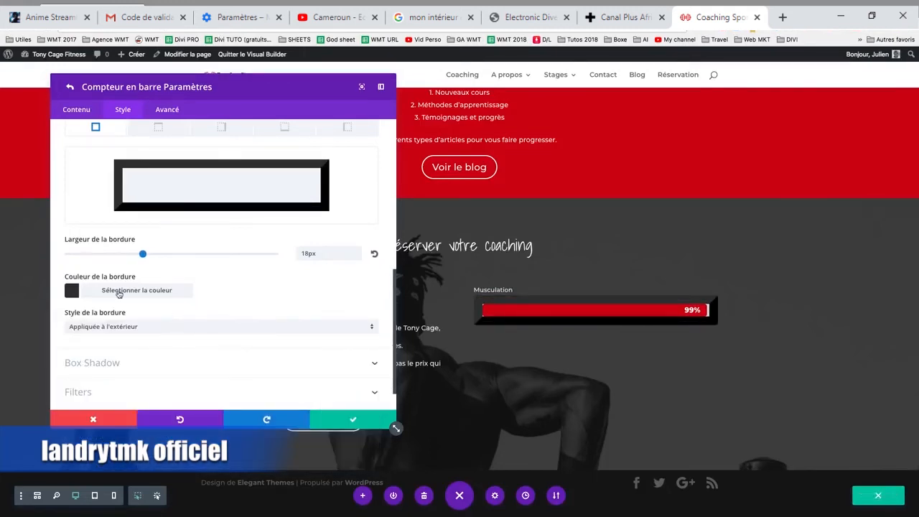
pyautogui.click(77, 293)
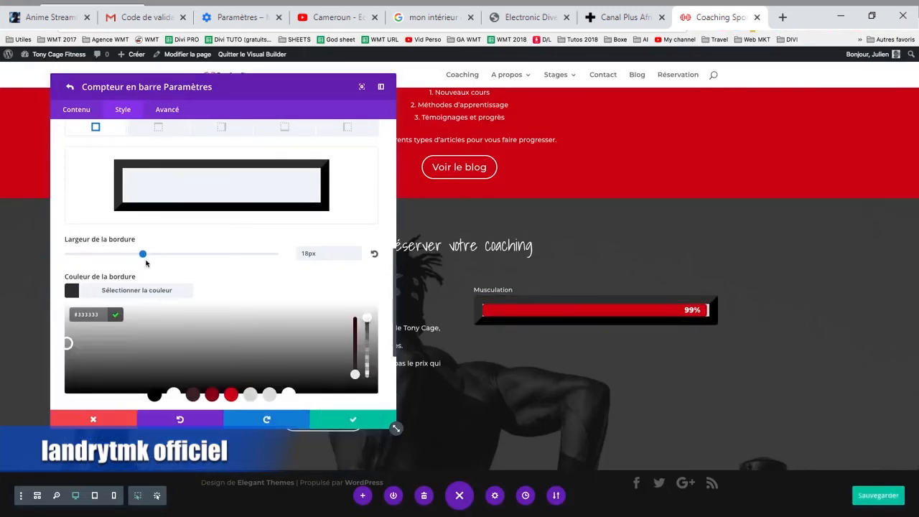
pyautogui.moveTo(140, 255); pyautogui.dragTo(50, 249)
# - Compare several box shadow presets on the Musculation bar and settle on no shadow
pyautogui.scroll(-1, 264, 287)
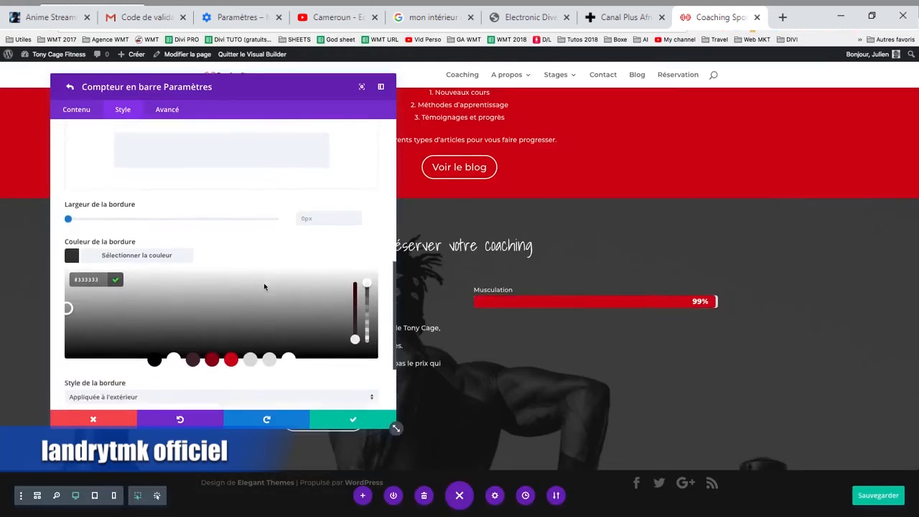
pyautogui.scroll(-2, 264, 286)
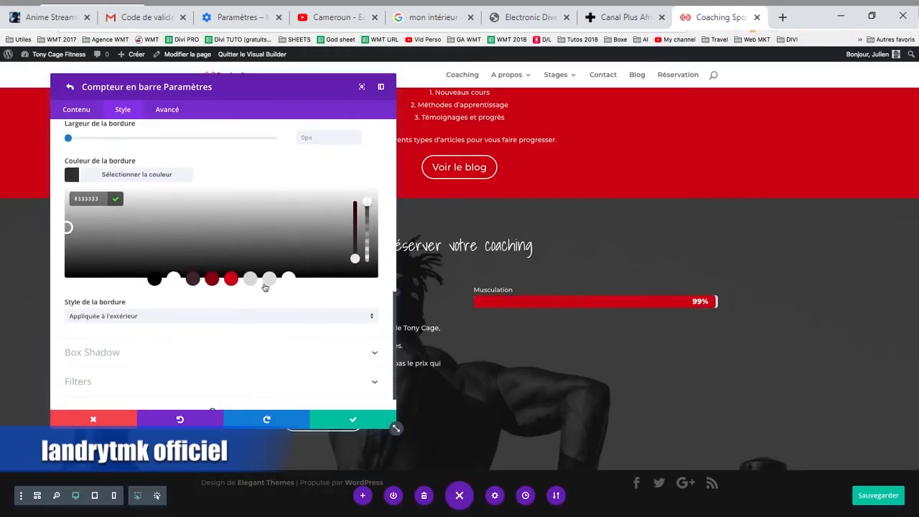
pyautogui.click(221, 352)
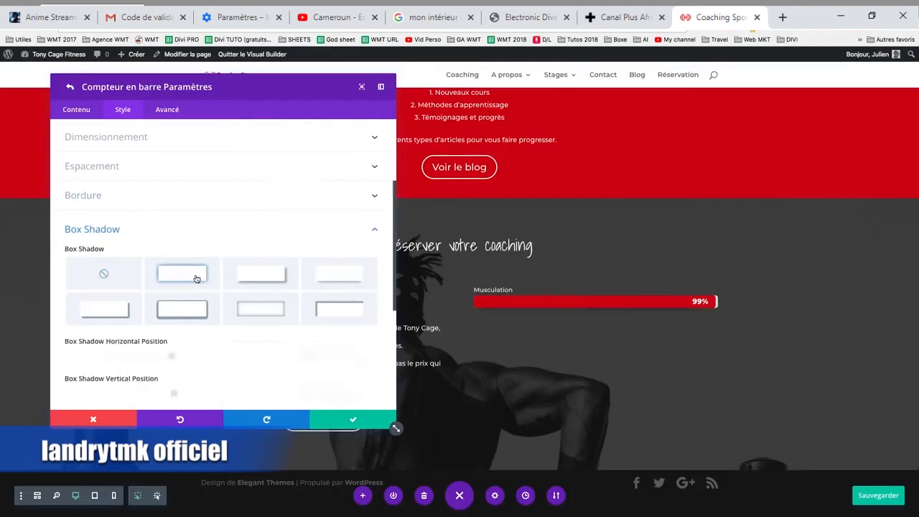
pyautogui.click(198, 310)
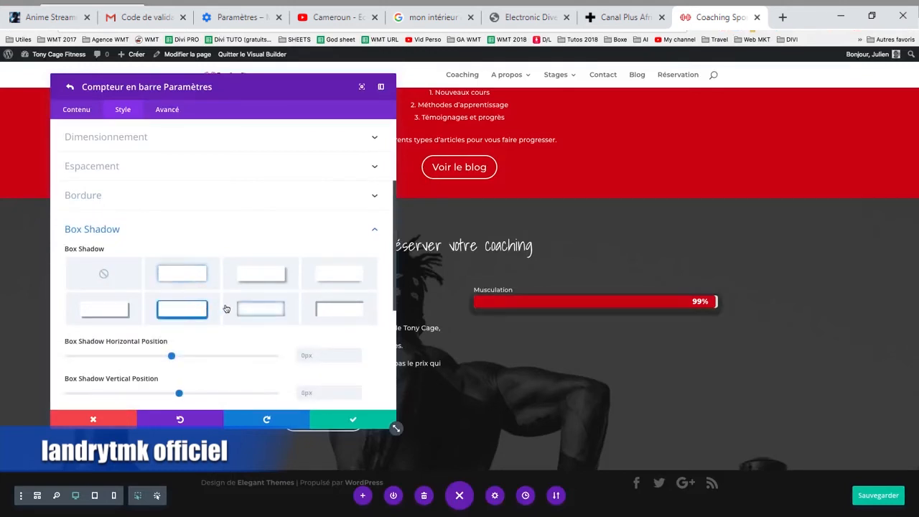
pyautogui.click(342, 317)
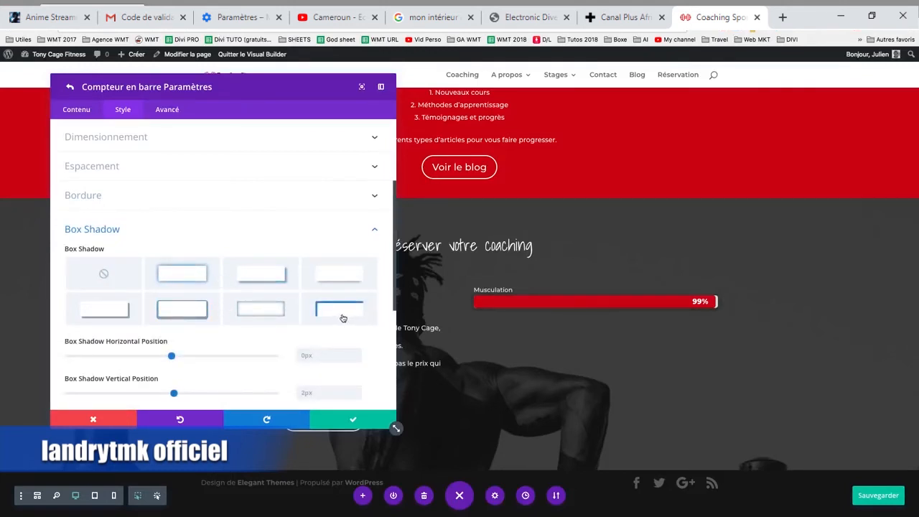
pyautogui.click(259, 275)
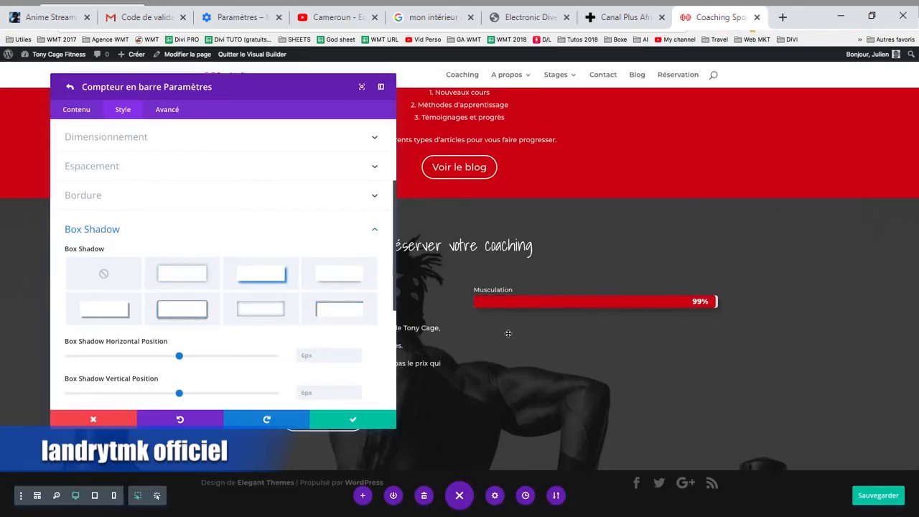
pyautogui.click(191, 275)
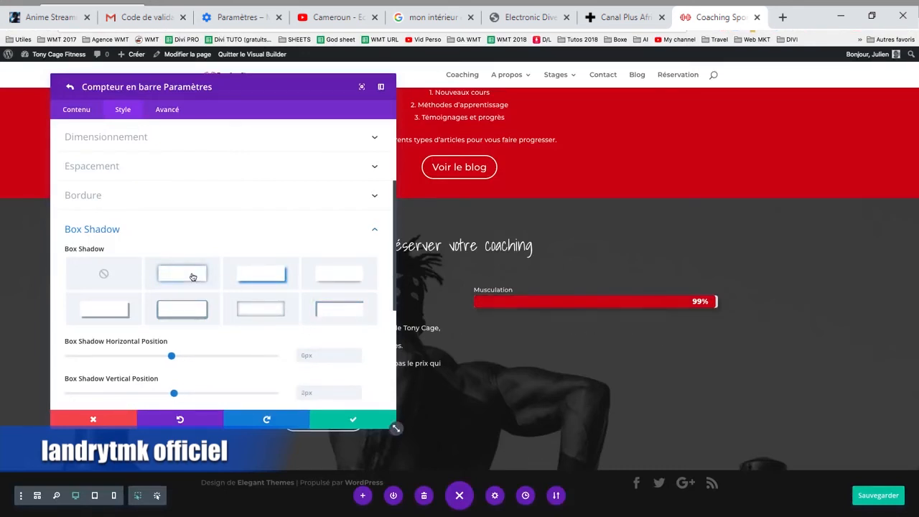
pyautogui.click(104, 274)
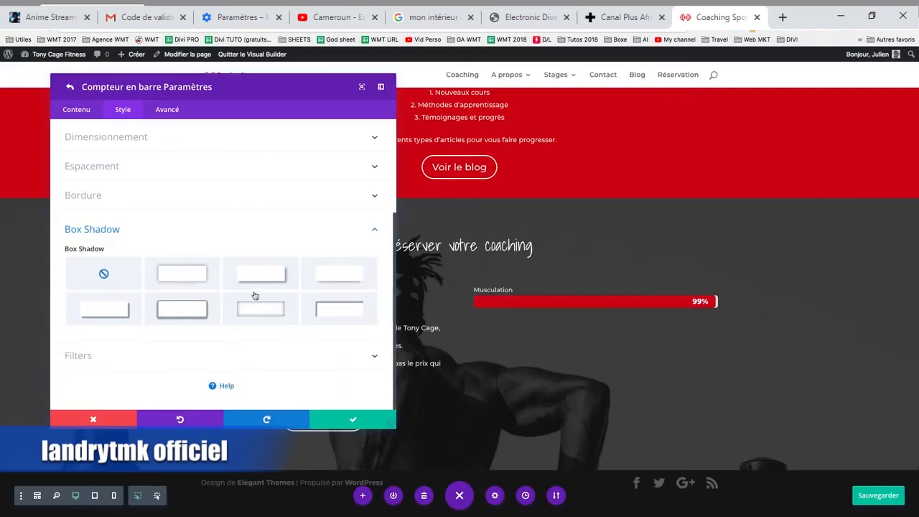
# - Return to the bar counter module's list of bars and duplicate the Musculation bar twice
pyautogui.scroll(2, 216, 334)
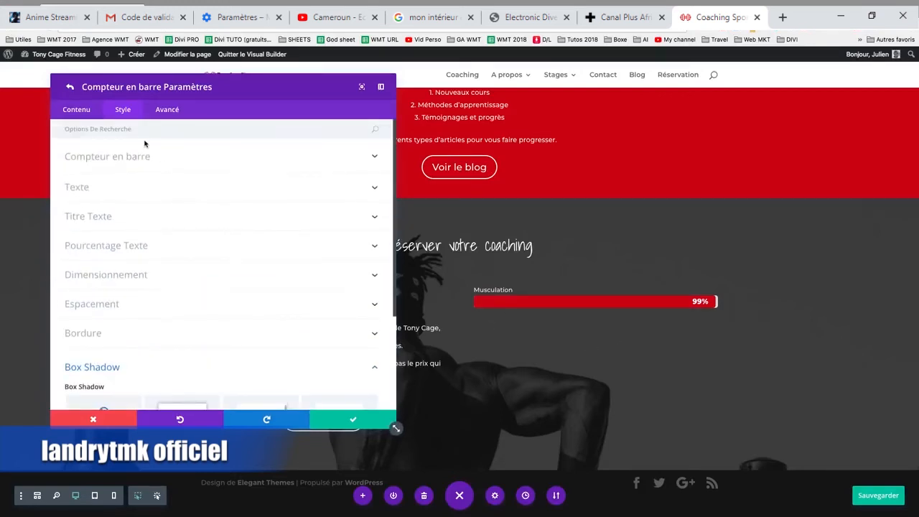
pyautogui.click(88, 115)
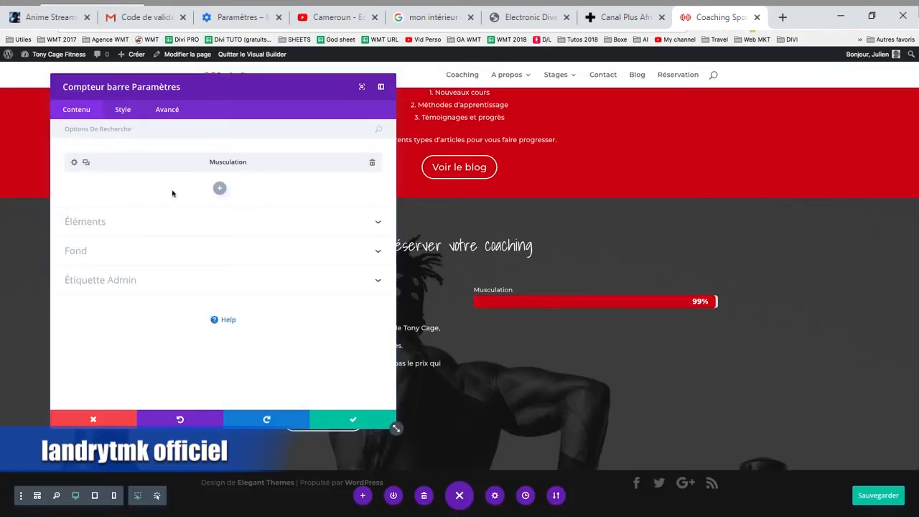
pyautogui.click(87, 164)
pyautogui.click(88, 167)
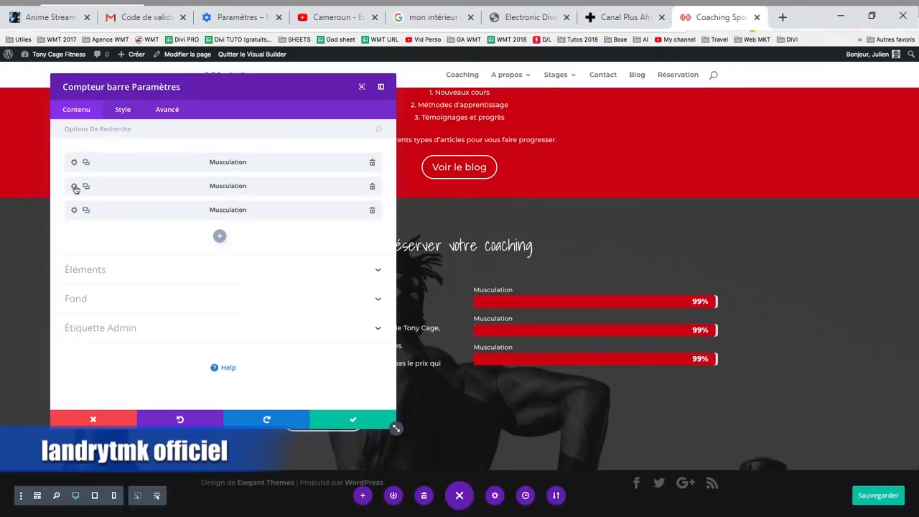
pyautogui.click(74, 187)
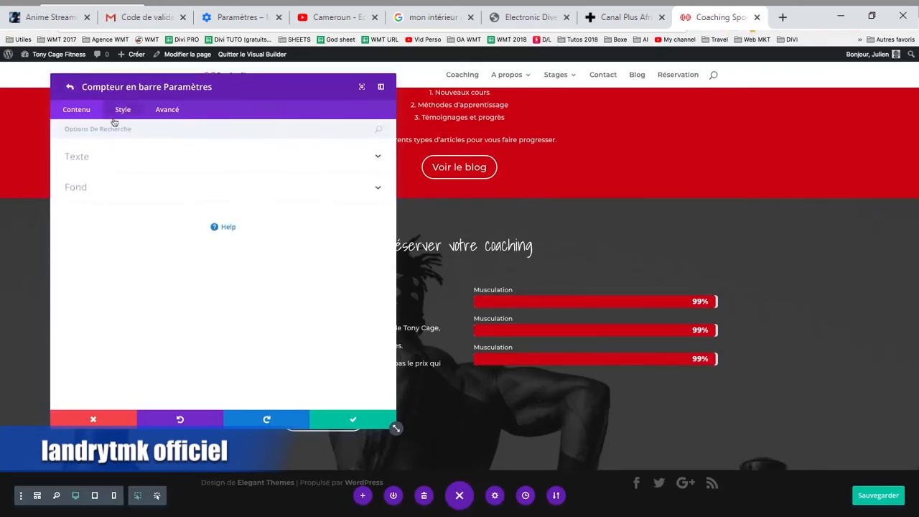
pyautogui.click(135, 163)
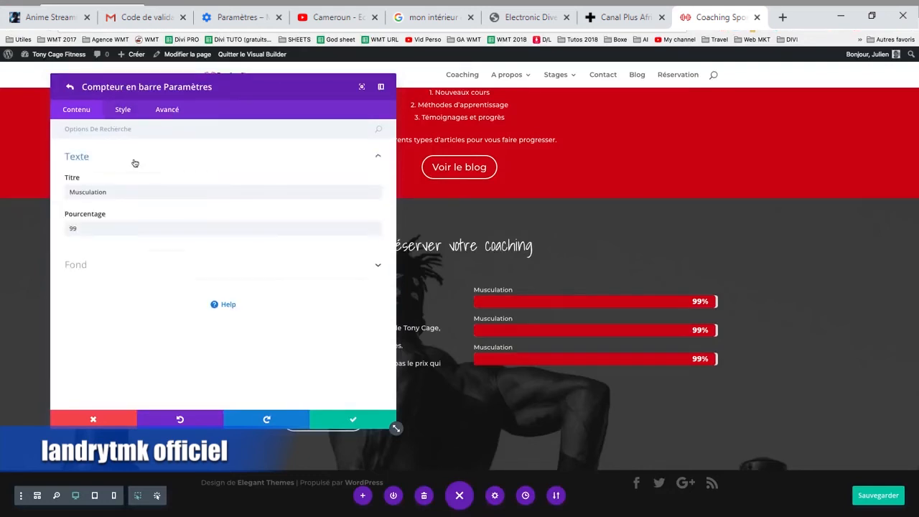
pyautogui.click(119, 161)
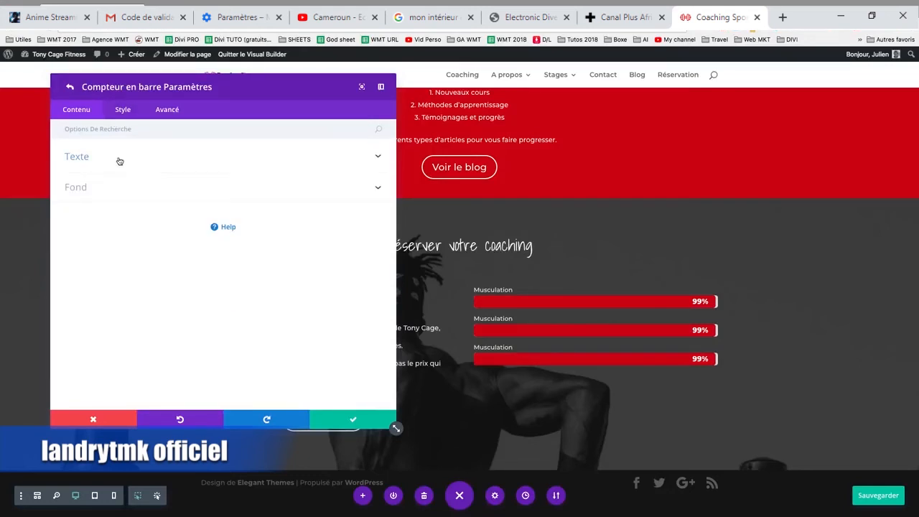
pyautogui.click(70, 87)
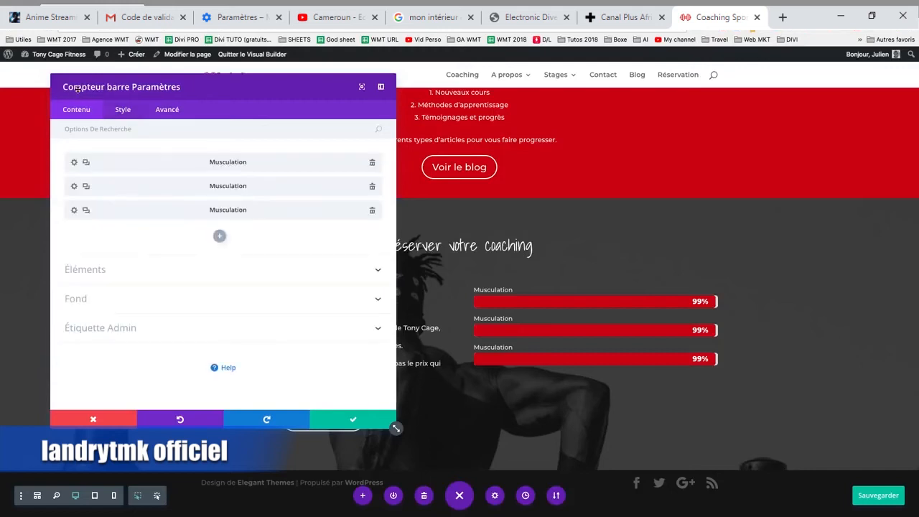
pyautogui.click(121, 110)
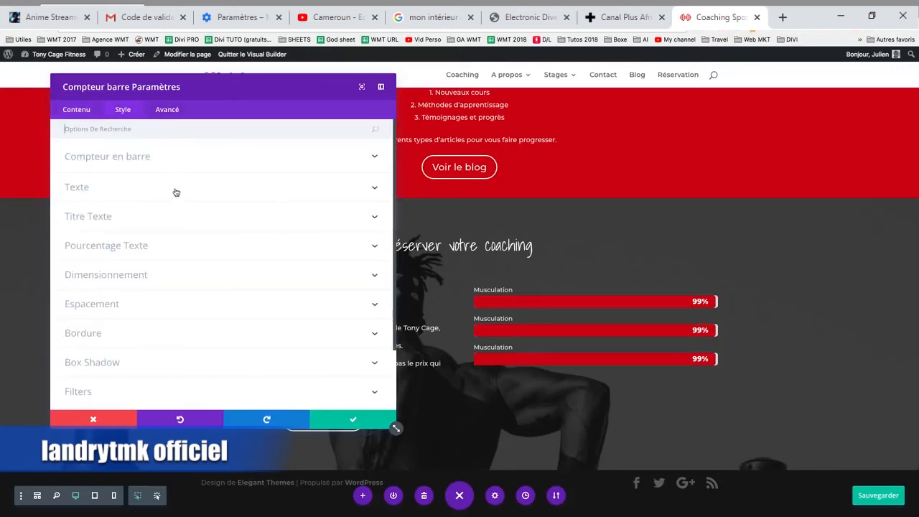
pyautogui.click(77, 109)
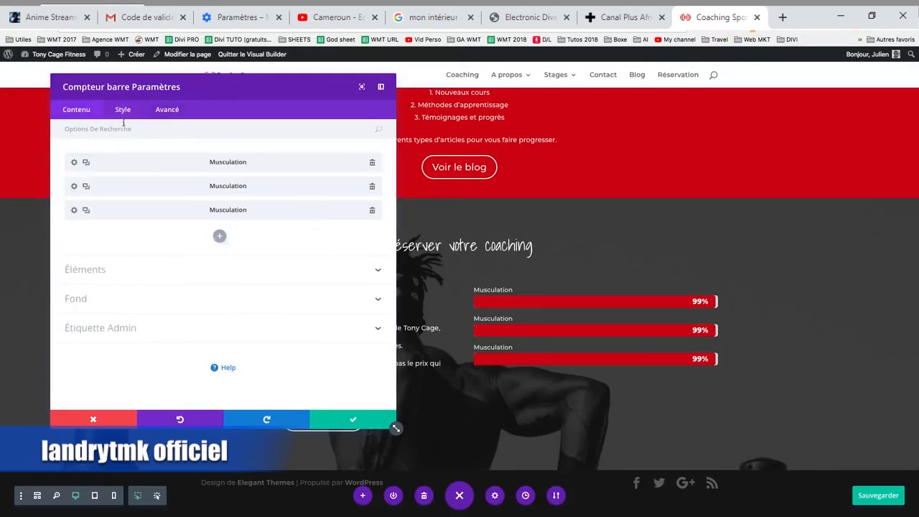
pyautogui.click(75, 186)
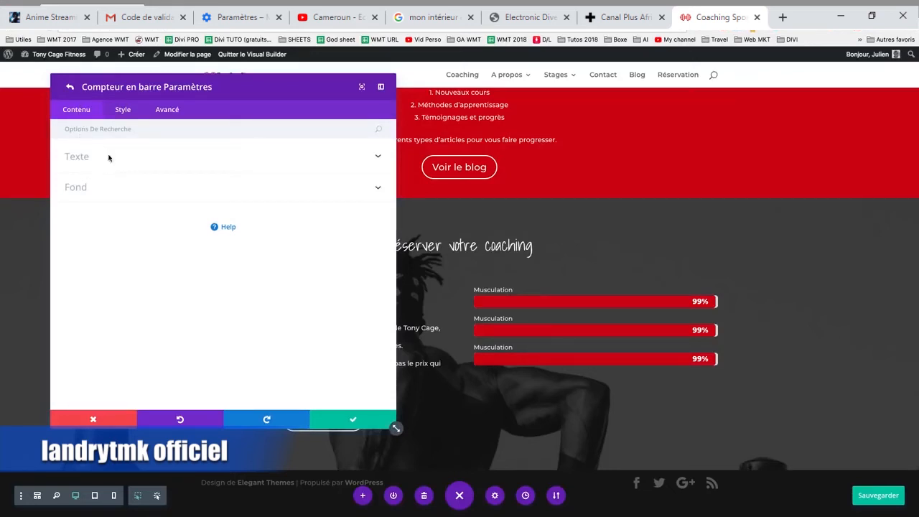
pyautogui.click(70, 86)
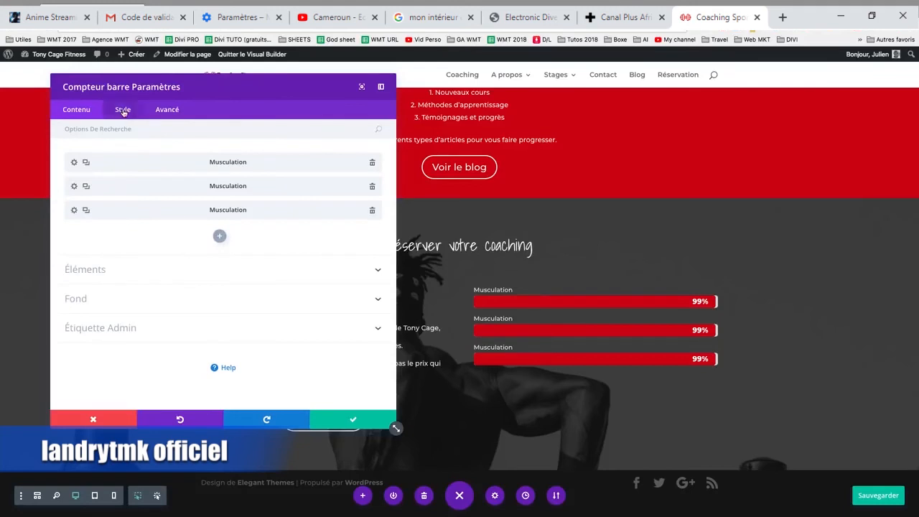
# - Look over the second bar's text style options and change its title to "Nutrition"
pyautogui.click(75, 188)
pyautogui.click(116, 112)
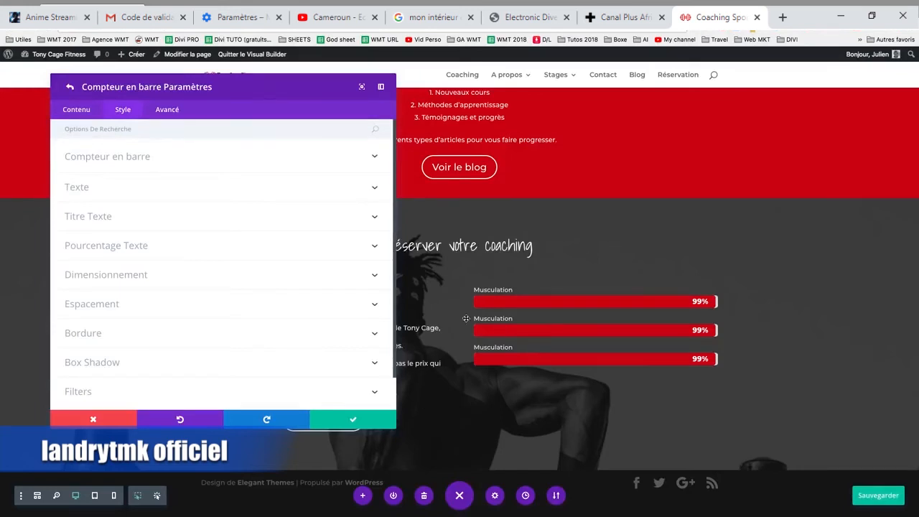
pyautogui.click(114, 186)
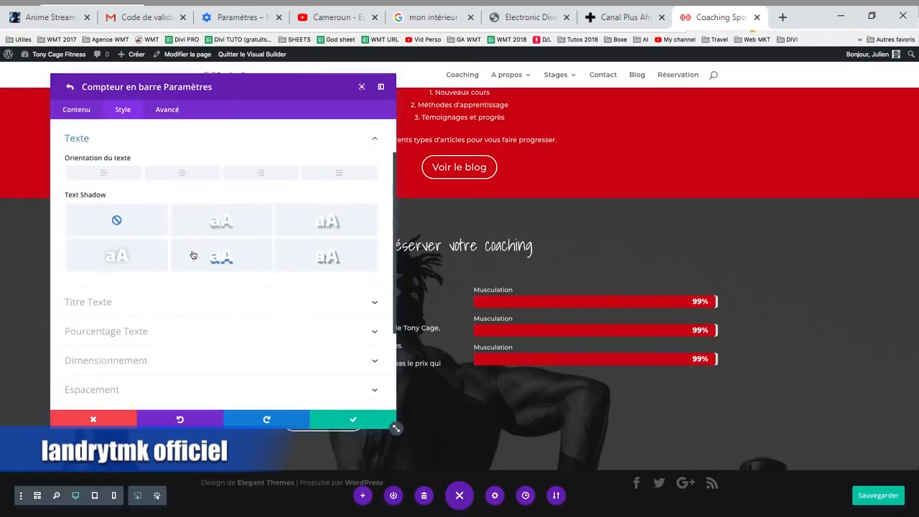
pyautogui.scroll(1, 161, 276)
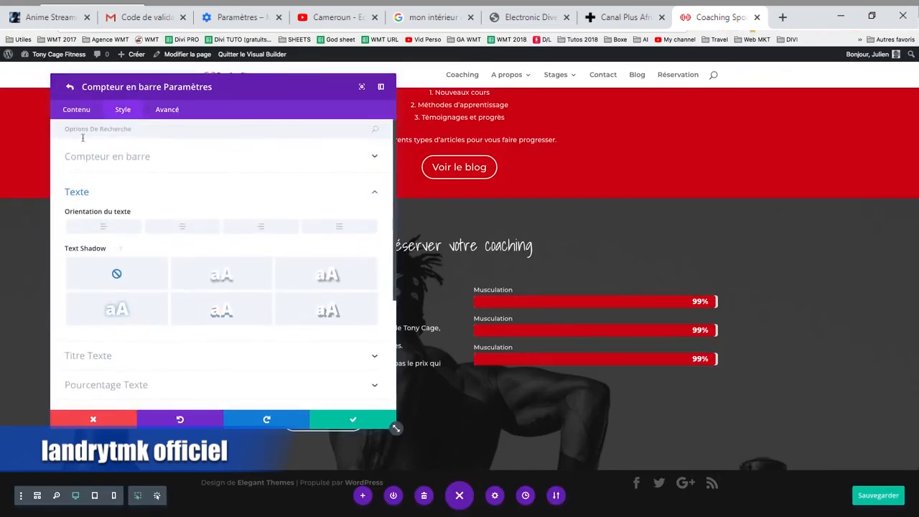
pyautogui.click(76, 109)
pyautogui.moveTo(145, 198); pyautogui.dragTo(5, 194)
pyautogui.write('Nutrition')
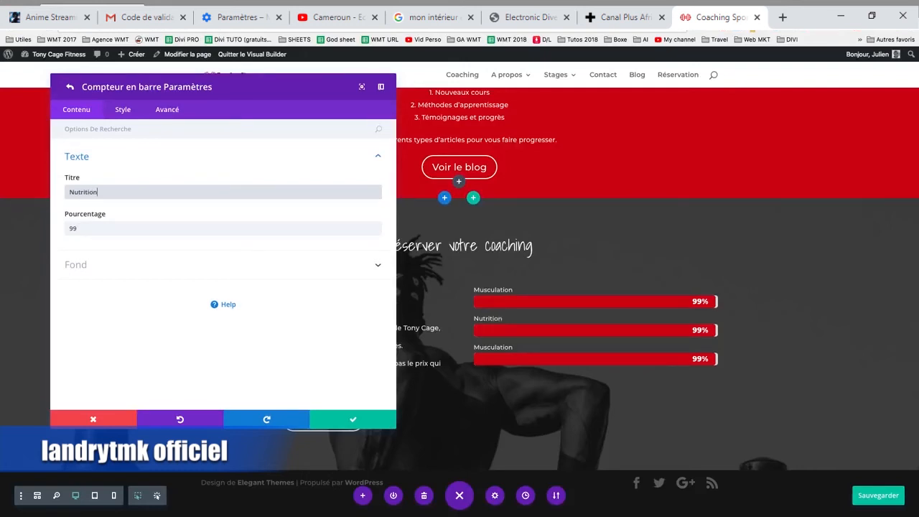
# - Set the Nutrition bar's percentage to 95 and return to the module's list of bars
pyautogui.click(74, 228)
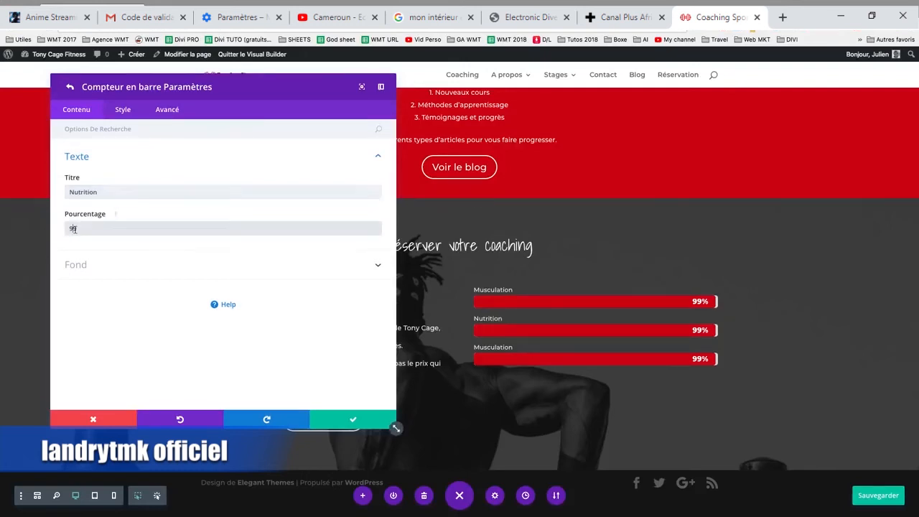
pyautogui.press('BackSpace')
pyautogui.write('5')
pyautogui.click(70, 87)
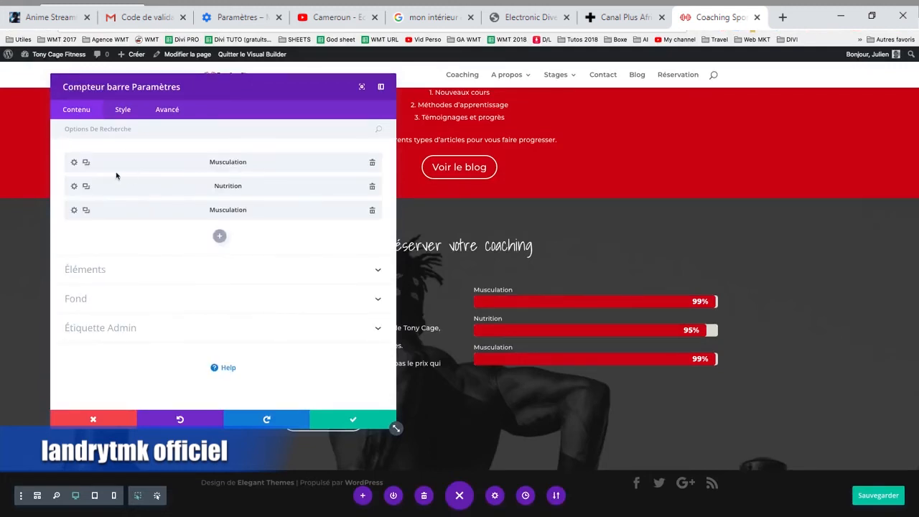
# - Retitle the third bar "Performance", set its percentage to 97, and save the bar counter module
pyautogui.click(74, 211)
pyautogui.moveTo(137, 191); pyautogui.dragTo(21, 188)
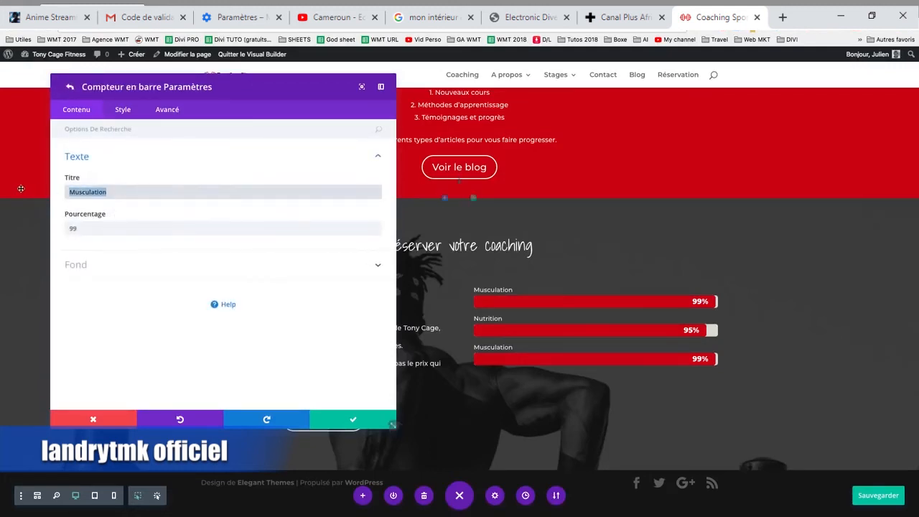
pyautogui.write('Perfo')
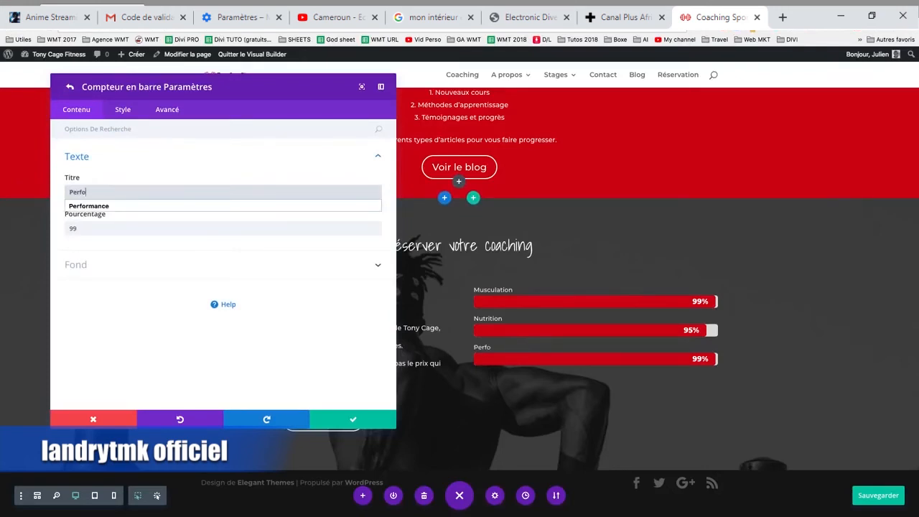
pyautogui.write('rmance')
pyautogui.click(127, 228)
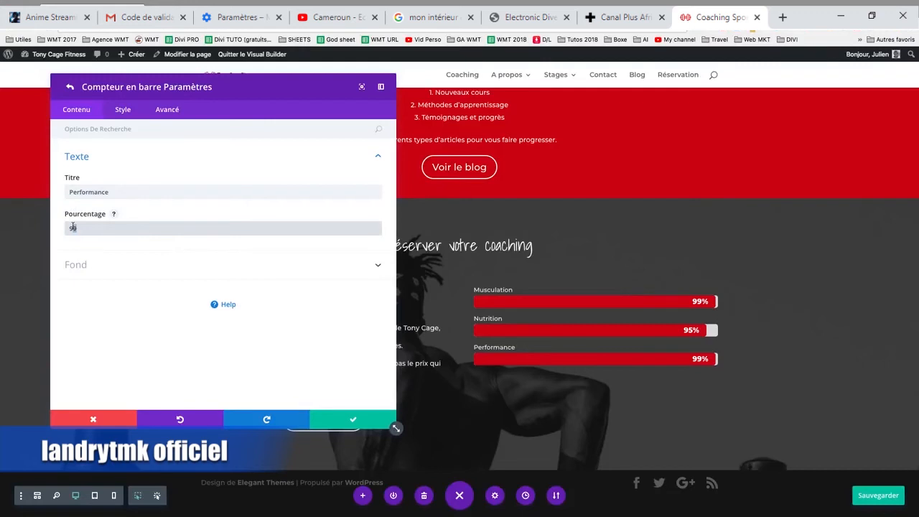
pyautogui.write('97')
pyautogui.click(66, 89)
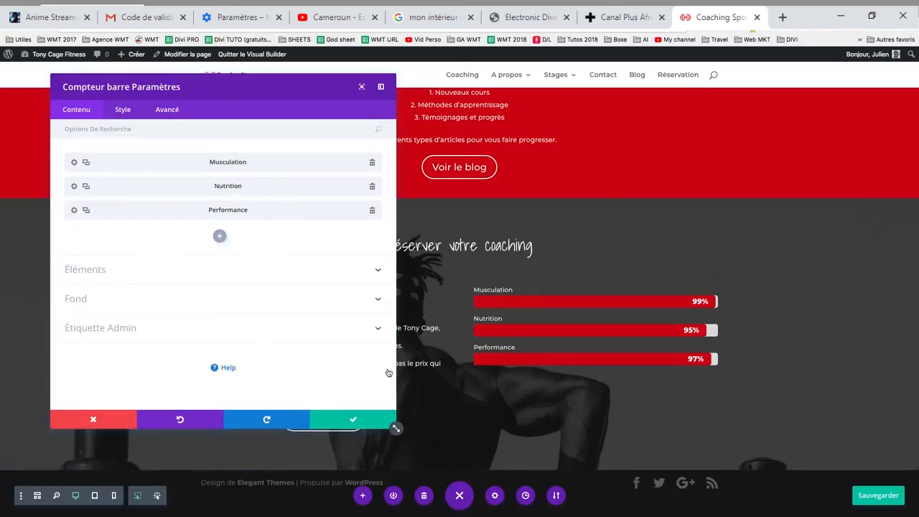
pyautogui.click(367, 422)
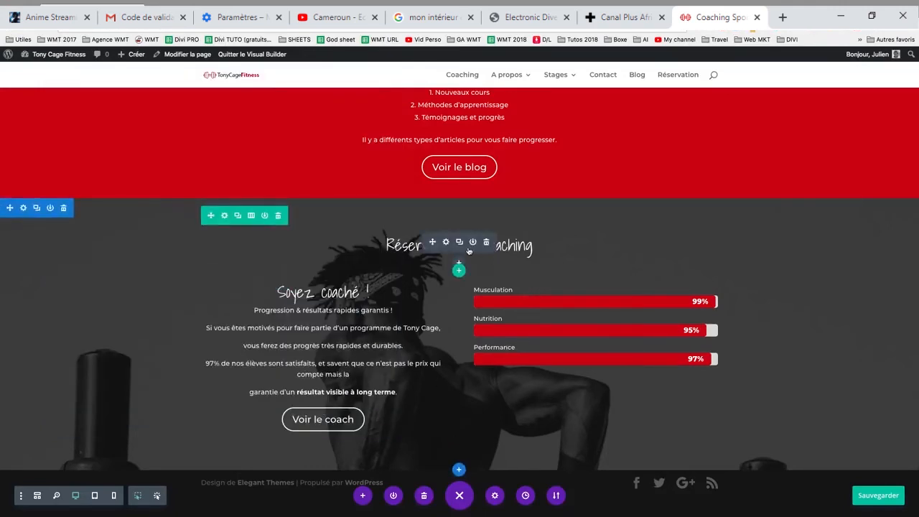
# - Duplicate the "Réserver votre coaching" heading module and move the copy above the bar counters in the second column
pyautogui.click(459, 242)
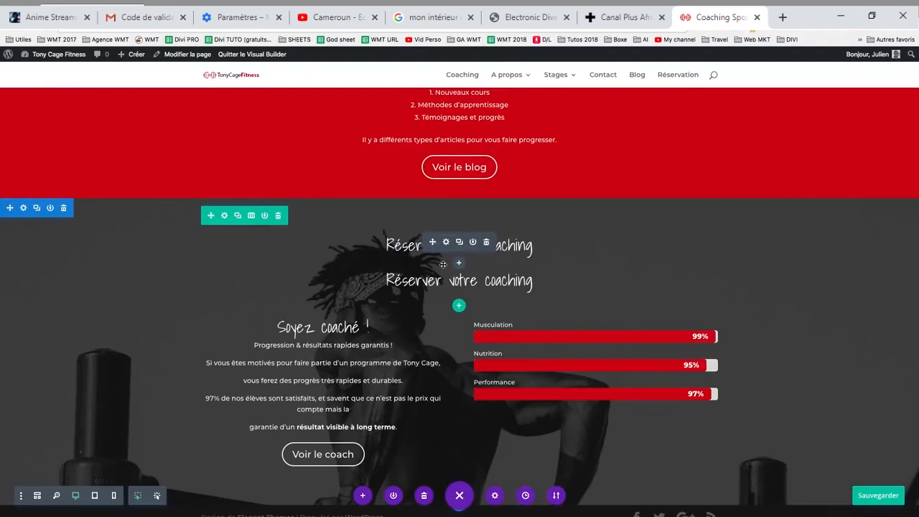
pyautogui.click(486, 278)
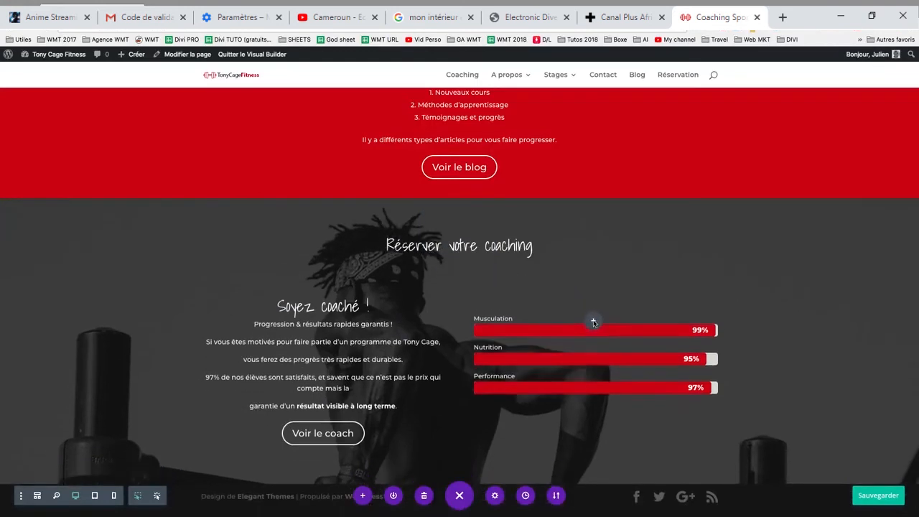
pyautogui.moveTo(593, 323); pyautogui.dragTo(595, 320)
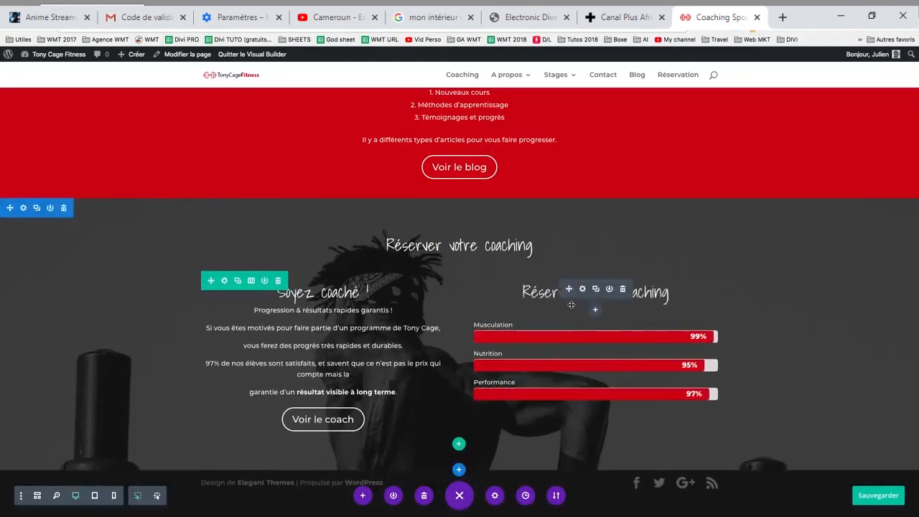
# - Format the copied heading above the bars as Heading 3 and save the text module
pyautogui.click(582, 289)
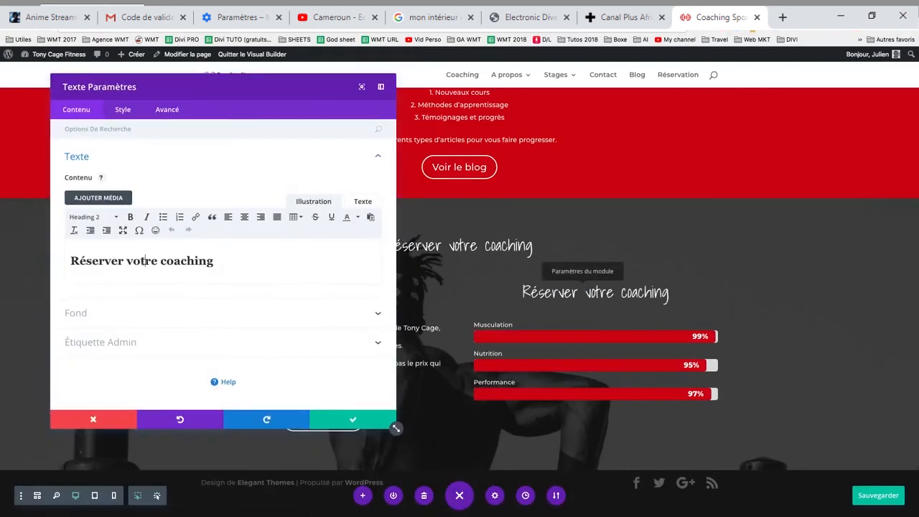
pyautogui.click(104, 220)
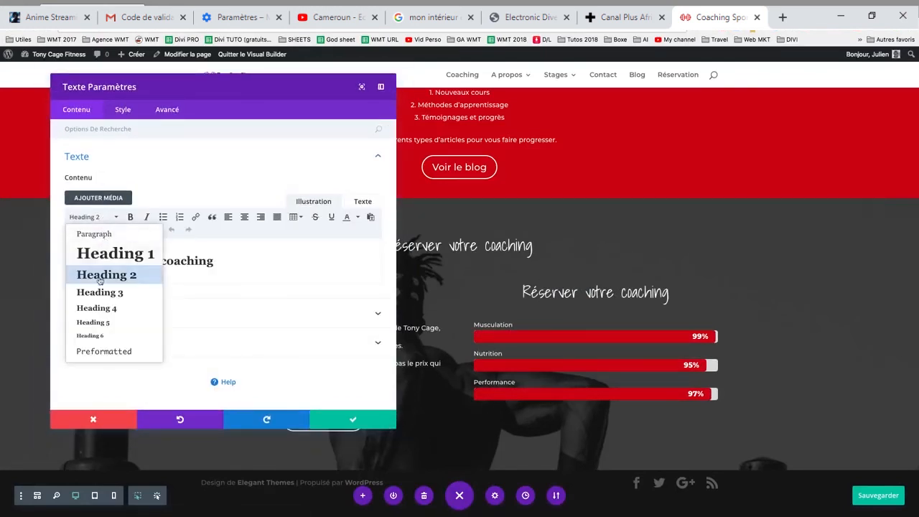
pyautogui.click(98, 292)
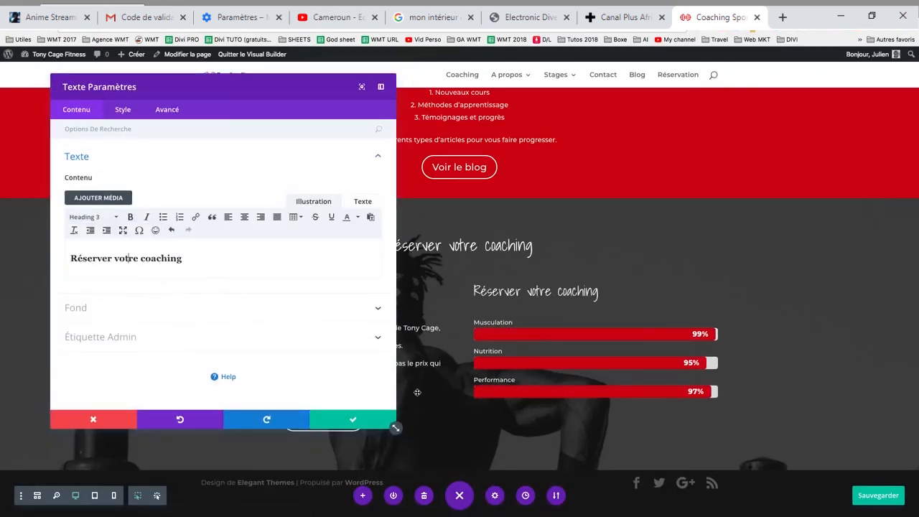
pyautogui.click(351, 422)
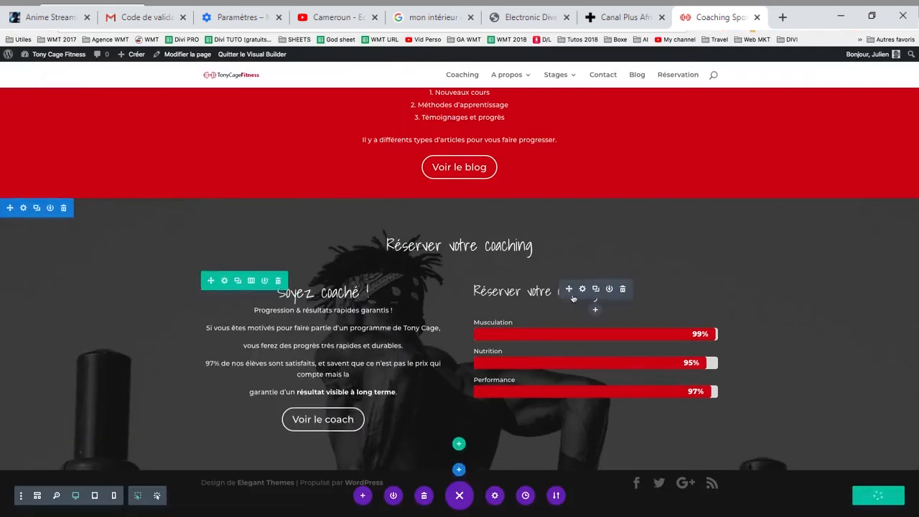
# - Replace the text of the heading above the bars with "Taux de réussite", centre it, and save the module
pyautogui.click(583, 289)
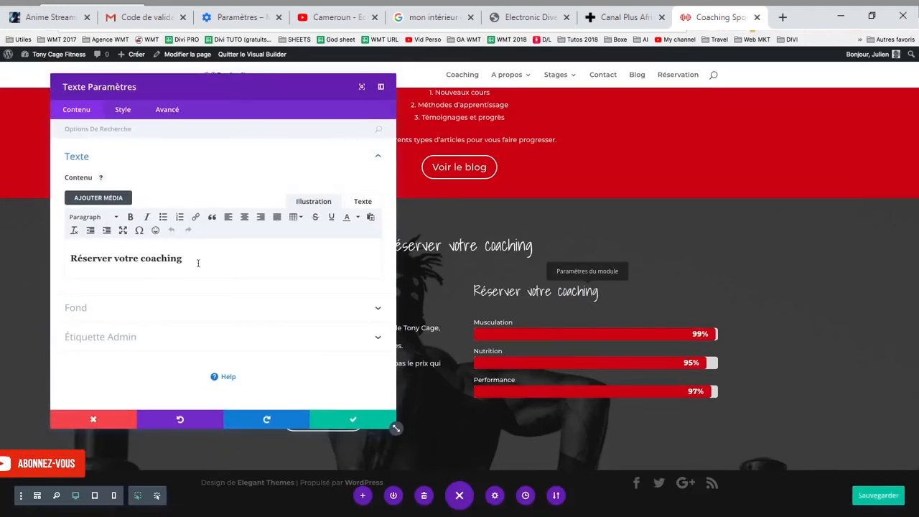
pyautogui.moveTo(197, 263); pyautogui.dragTo(42, 251)
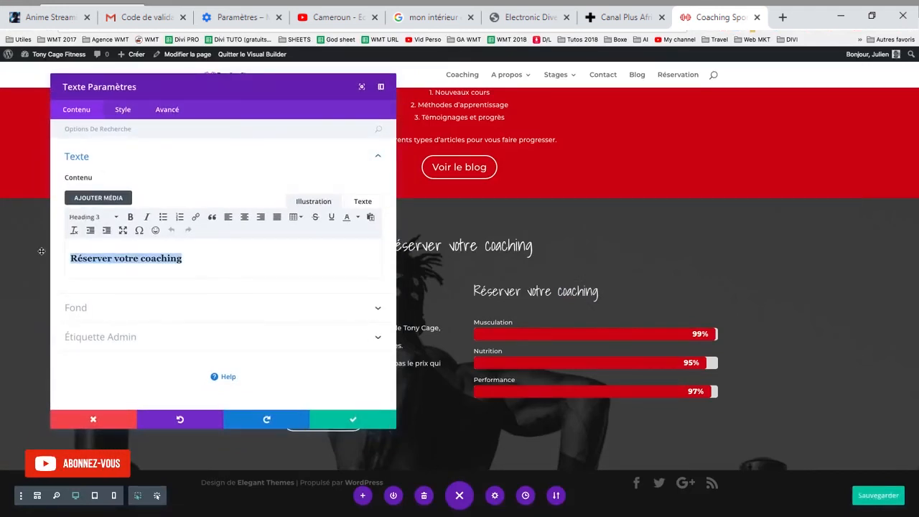
pyautogui.write('Taux de réussite')
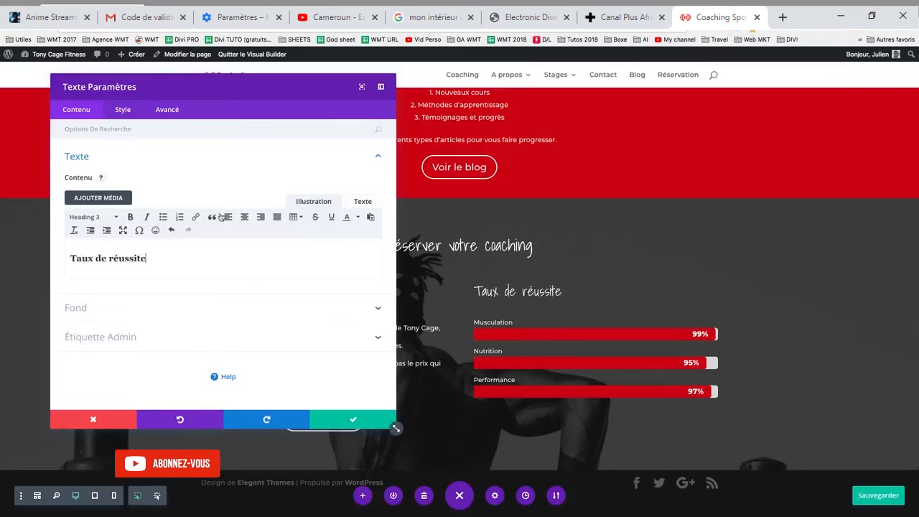
pyautogui.click(123, 109)
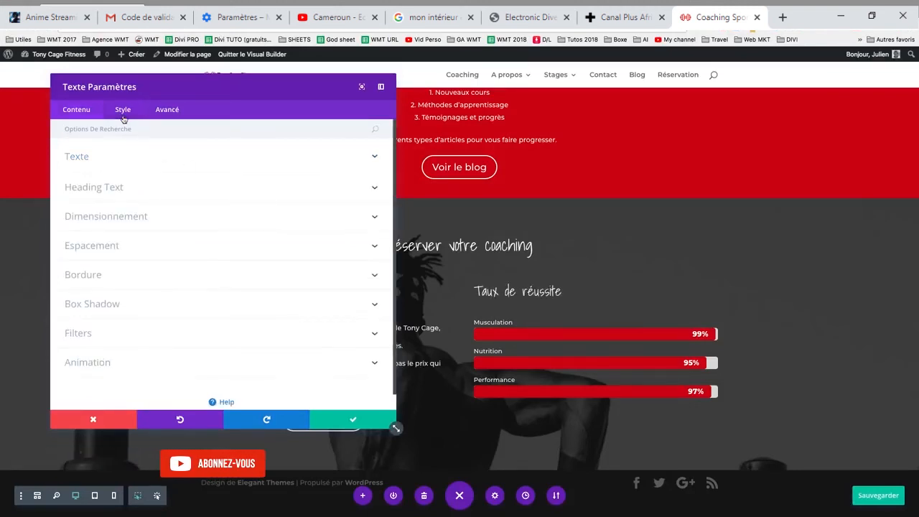
pyautogui.click(133, 158)
pyautogui.scroll(-5, 188, 264)
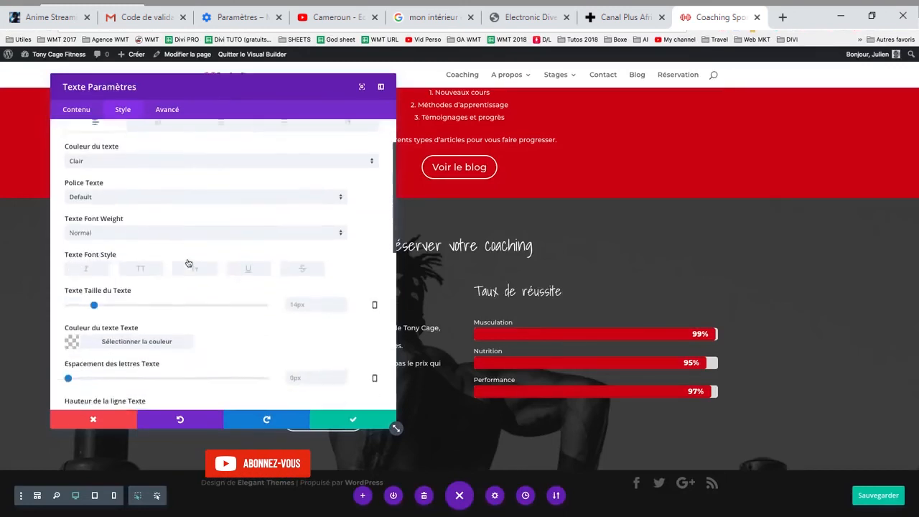
pyautogui.click(185, 262)
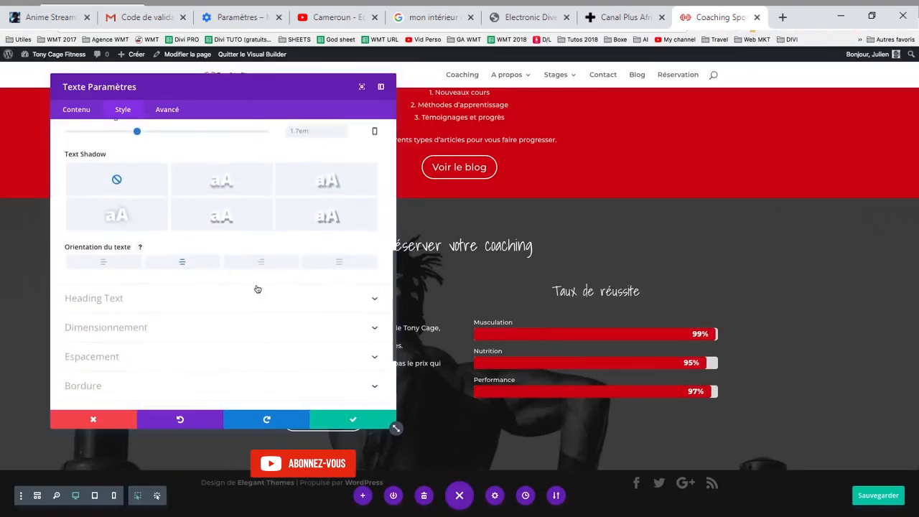
pyautogui.click(342, 420)
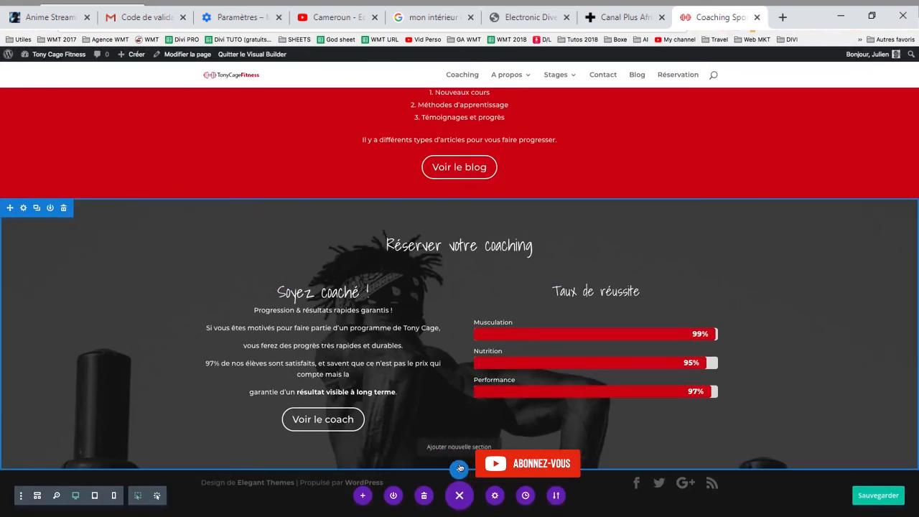
# - Add a normal section below the coaching section with a one-third and two-thirds column row
pyautogui.click(459, 469)
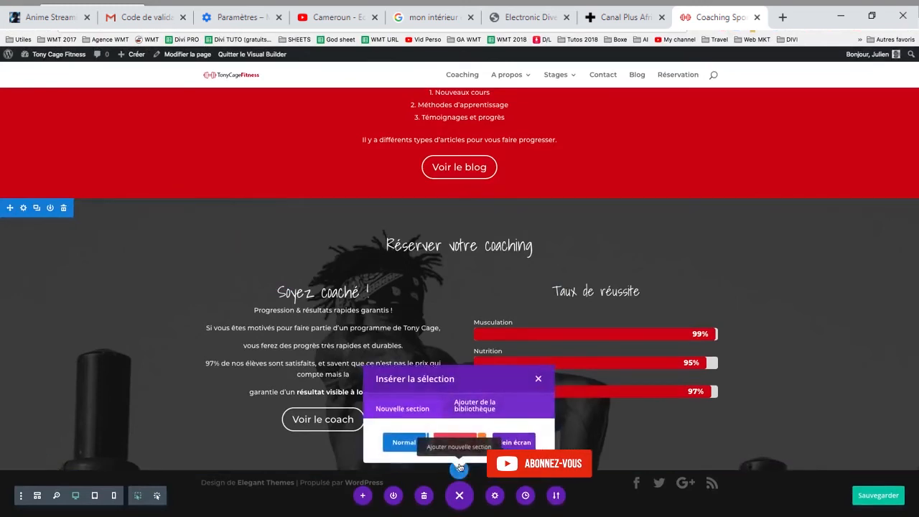
pyautogui.click(404, 442)
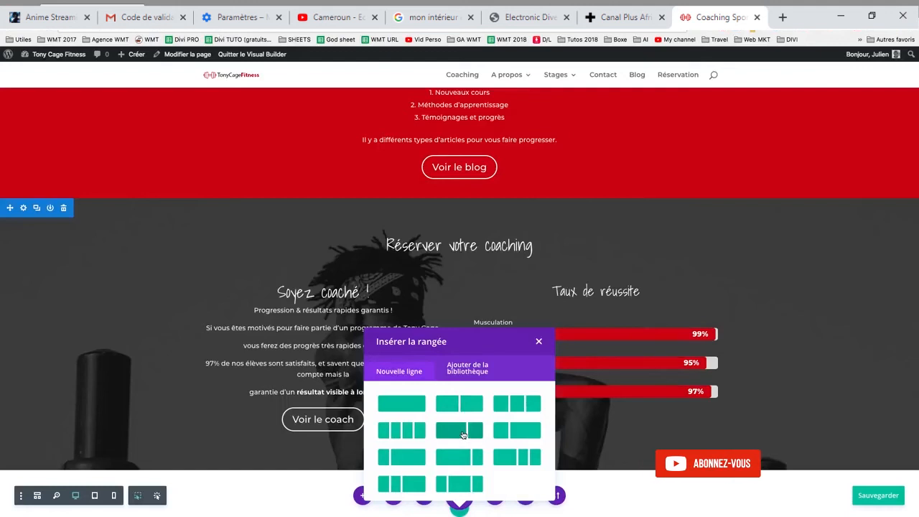
pyautogui.click(511, 444)
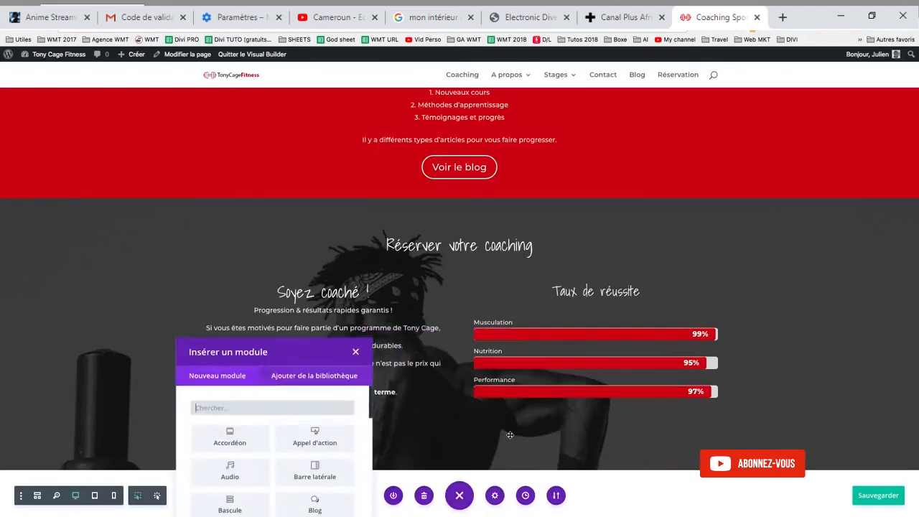
# - Insert an Image module in the narrow first column of the new row
pyautogui.scroll(-2, 501, 344)
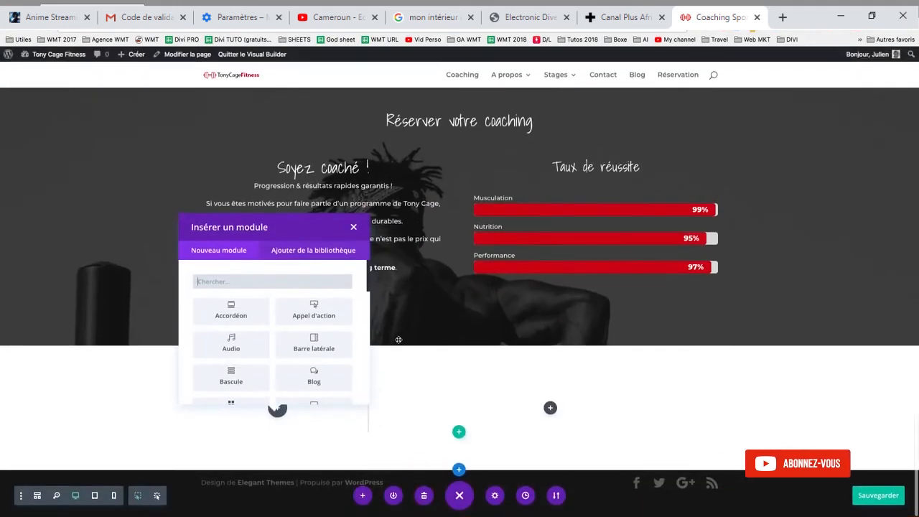
pyautogui.write('Im')
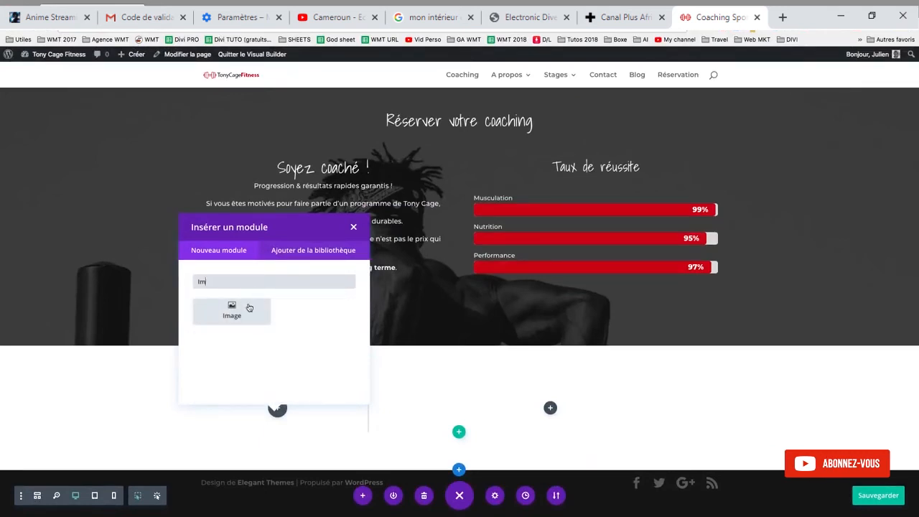
pyautogui.click(249, 308)
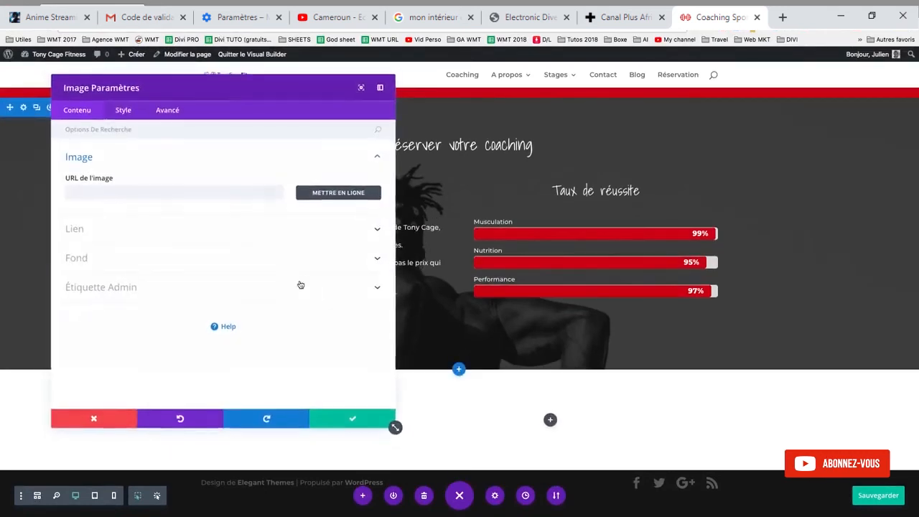
# - Upload the two quotation images, insert Citation-22Antoine22.jpg as the module's image, and move the settings window off the picture
pyautogui.click(303, 194)
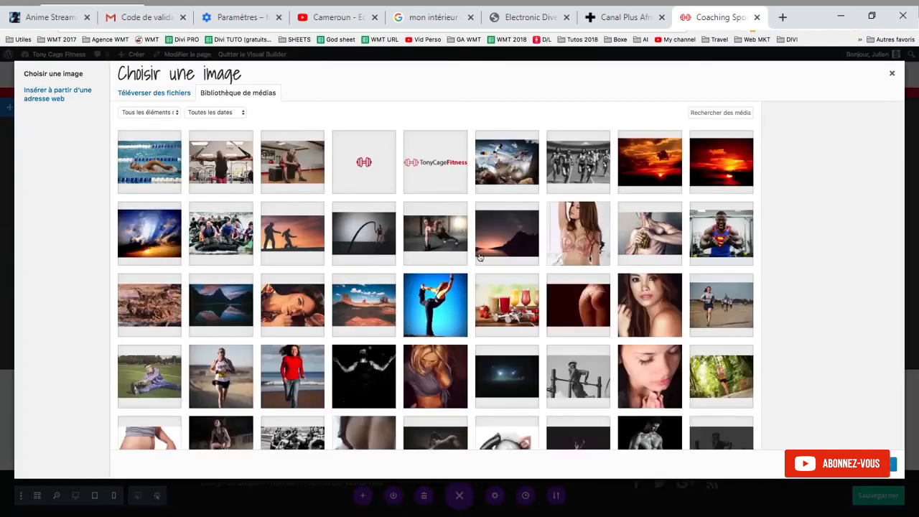
pyautogui.scroll(-5, 480, 257)
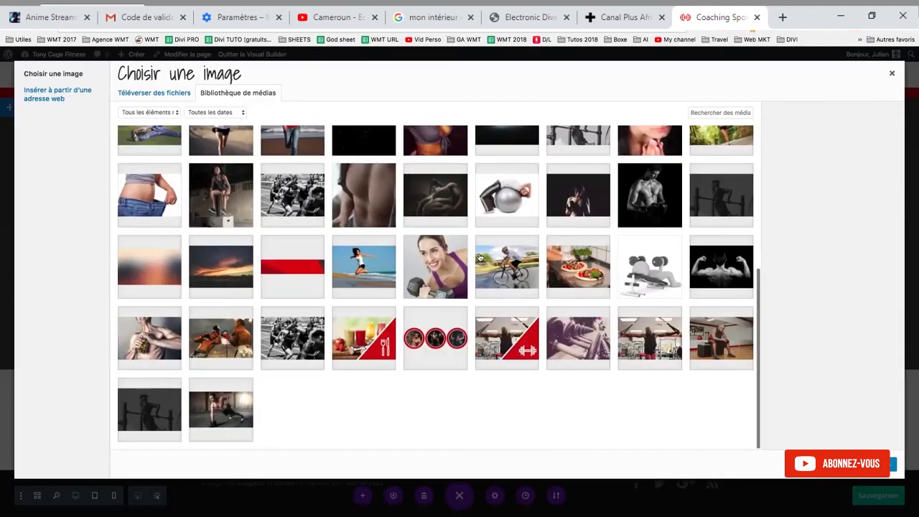
pyautogui.scroll(5, 479, 257)
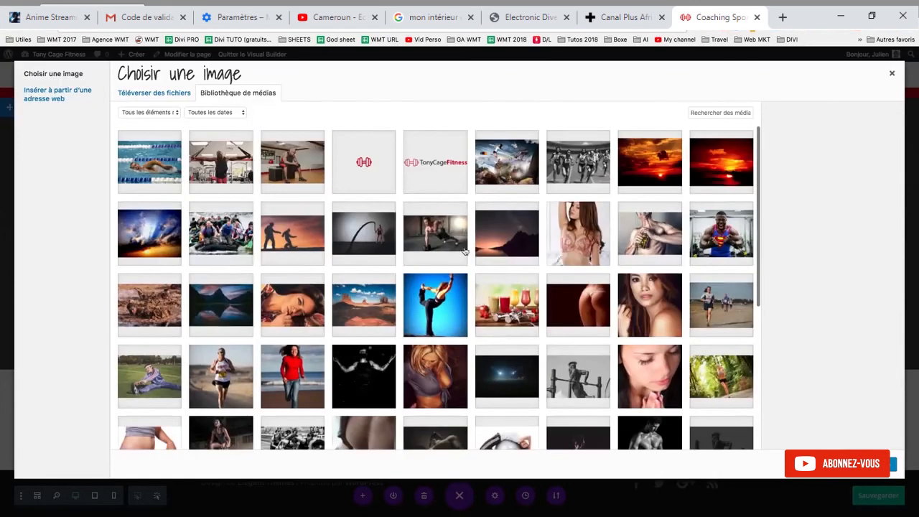
pyautogui.click(171, 96)
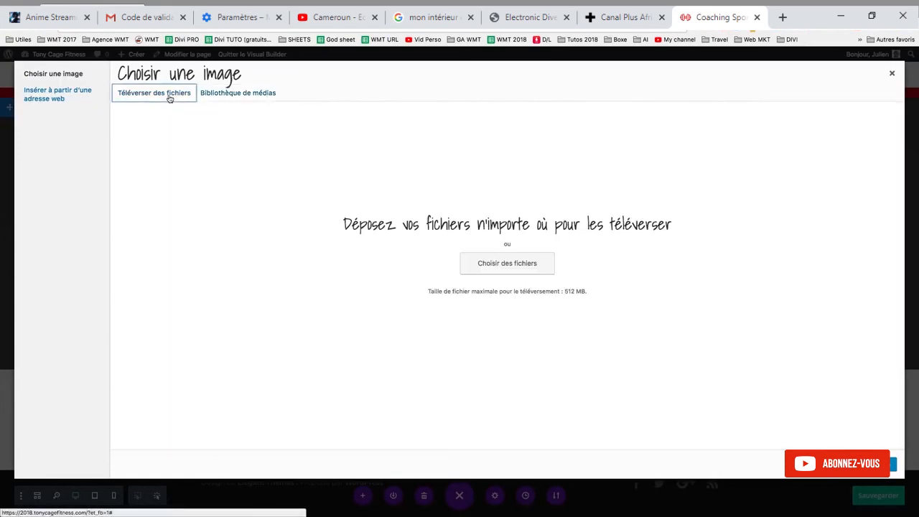
pyautogui.click(491, 265)
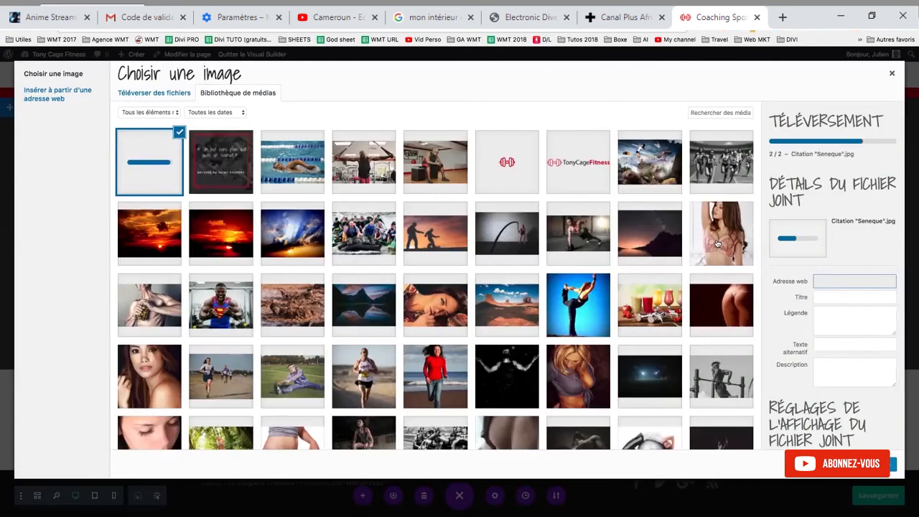
pyautogui.click(223, 176)
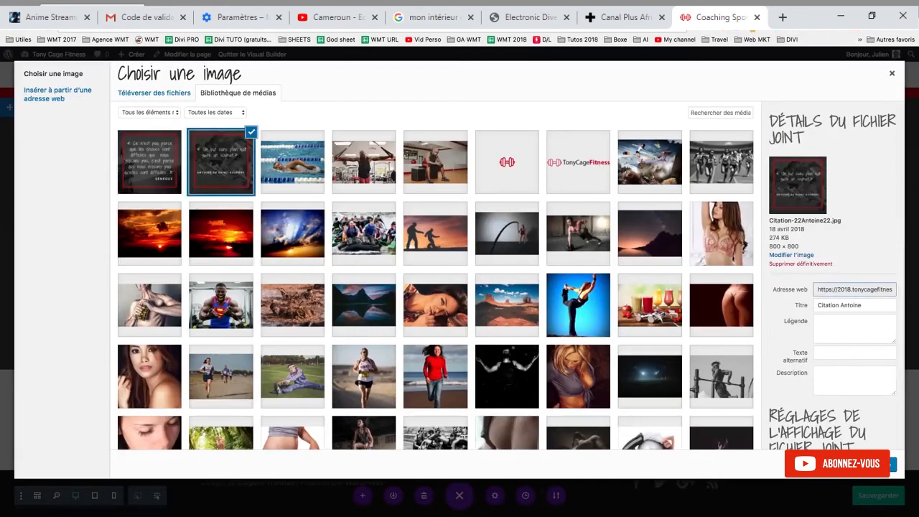
pyautogui.click(866, 464)
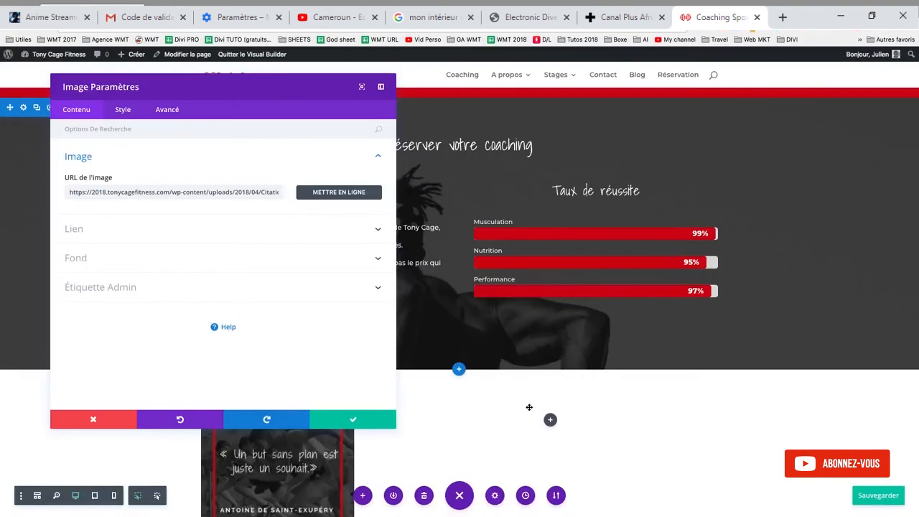
pyautogui.scroll(-2, 529, 407)
pyautogui.moveTo(249, 84); pyautogui.dragTo(680, 72)
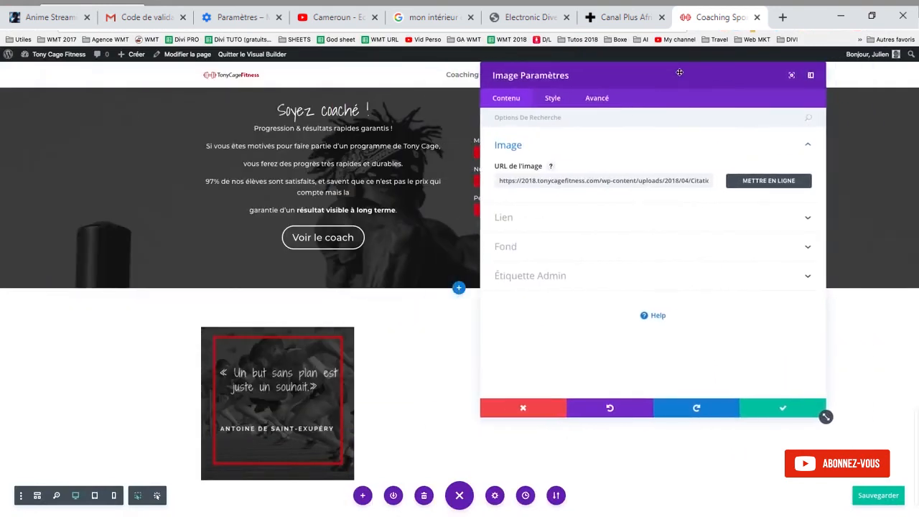
# - Save the quotation image module and insert a Text module in the wide second column beside it
pyautogui.click(810, 409)
pyautogui.scroll(4, 447, 277)
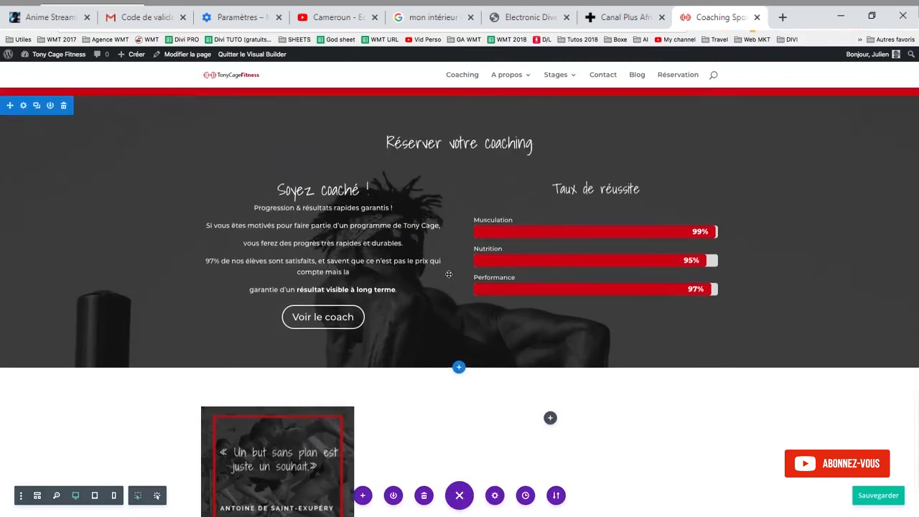
pyautogui.scroll(-4, 503, 287)
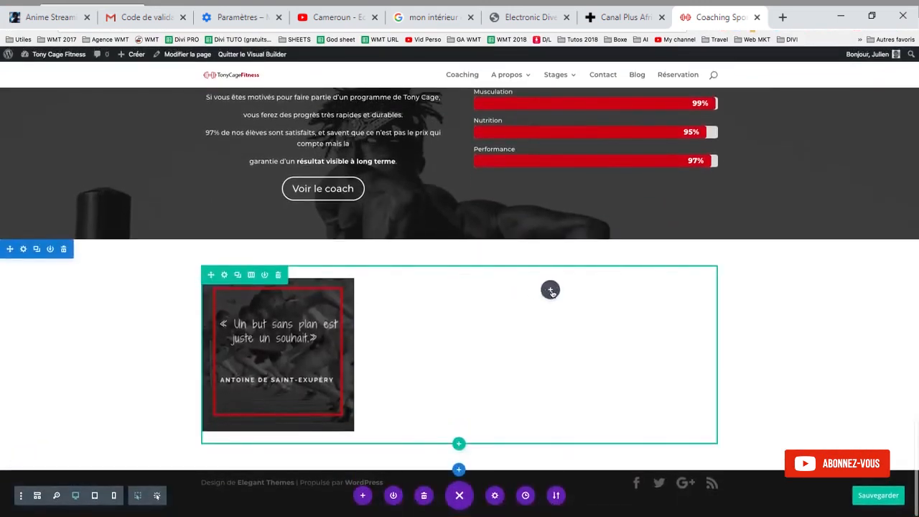
pyautogui.click(551, 290)
pyautogui.write('TE')
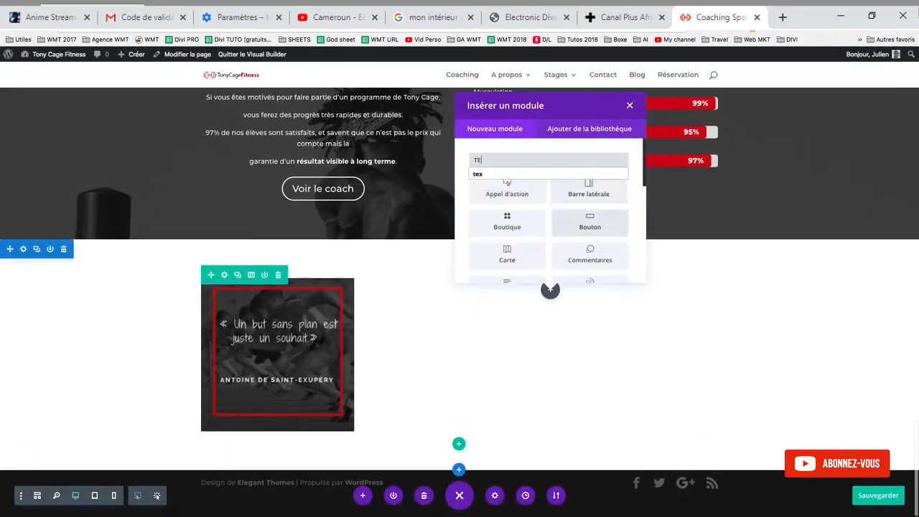
pyautogui.write('X')
pyautogui.click(527, 199)
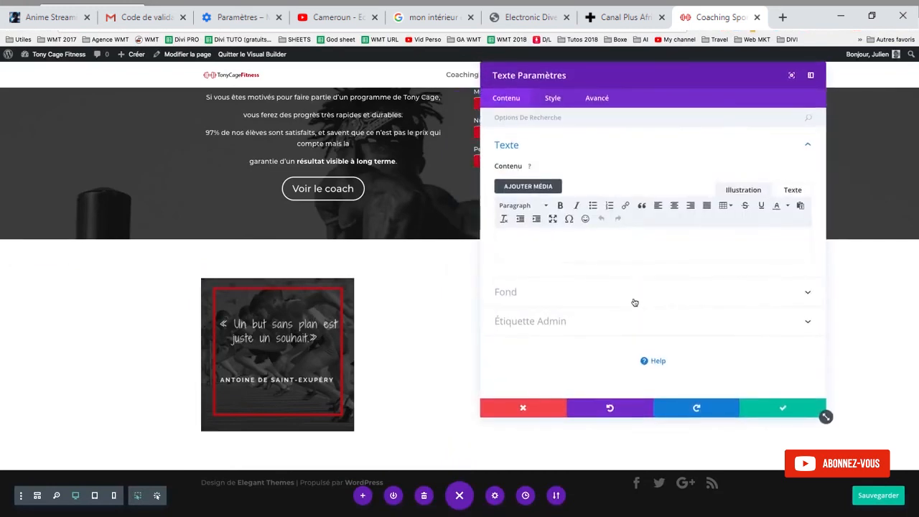
# - Fill the text module with the "Réserver votre Coaching !" heading, the "La méthode Tony Cage c'est simple!" line and its paragraph, and save it
pyautogui.write('Réserver votre Coaching ! La méthode Tony Cage c’est simple! Vous apprendrez à courir et à vous surpasser dans des conditions uniques et motivantes. Progrès rapides garantis.')
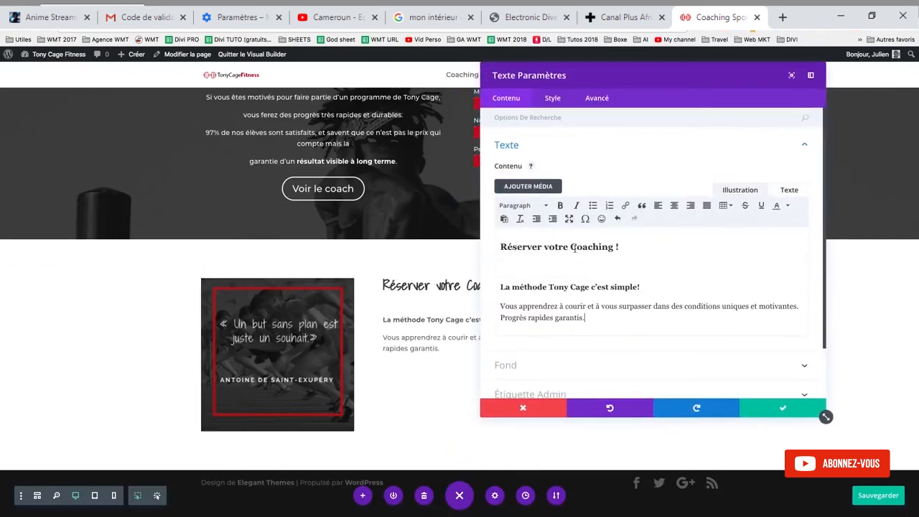
pyautogui.moveTo(615, 244); pyautogui.dragTo(499, 249)
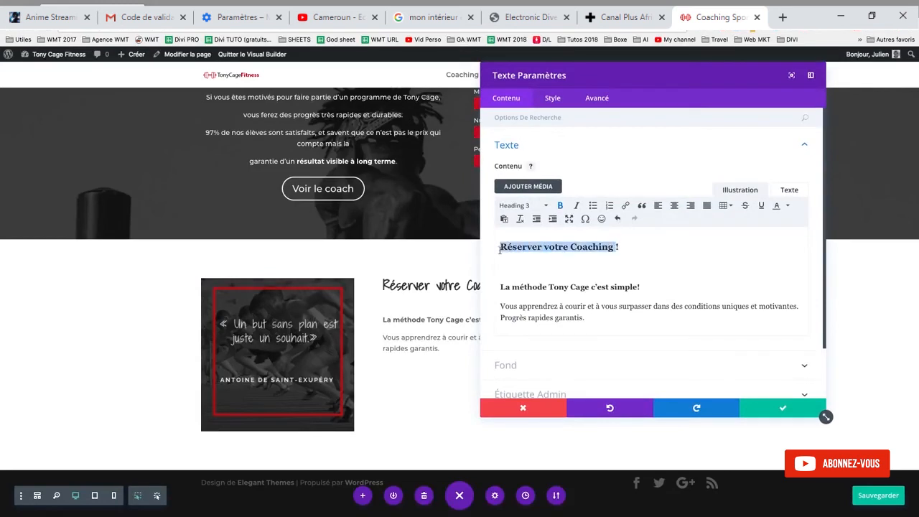
pyautogui.click(504, 286)
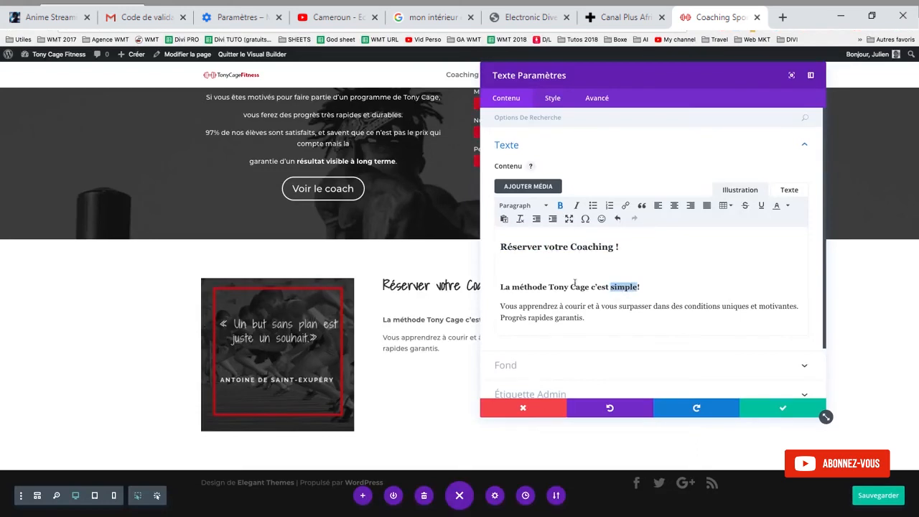
pyautogui.click(783, 409)
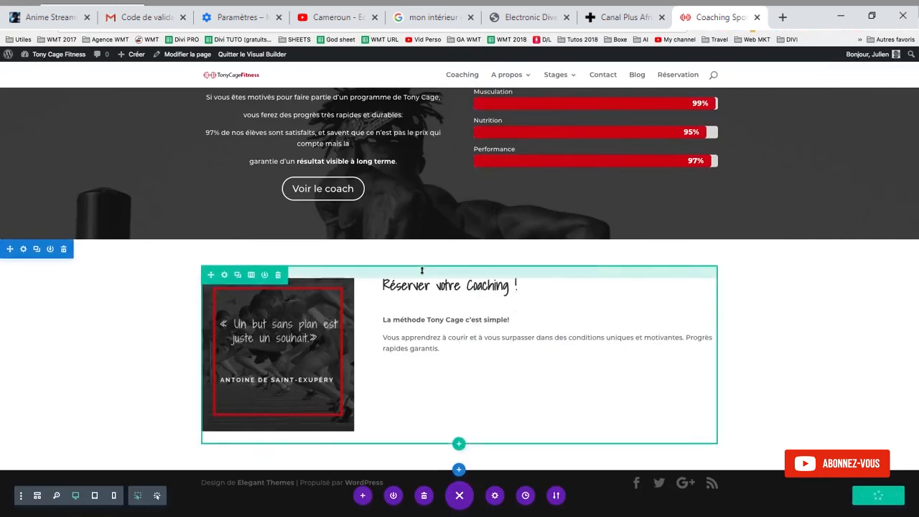
# - Duplicate the "Voir mes élèves" button and move the copy below the new text in the quotation section
pyautogui.scroll(3, 421, 267)
pyautogui.scroll(8, 421, 270)
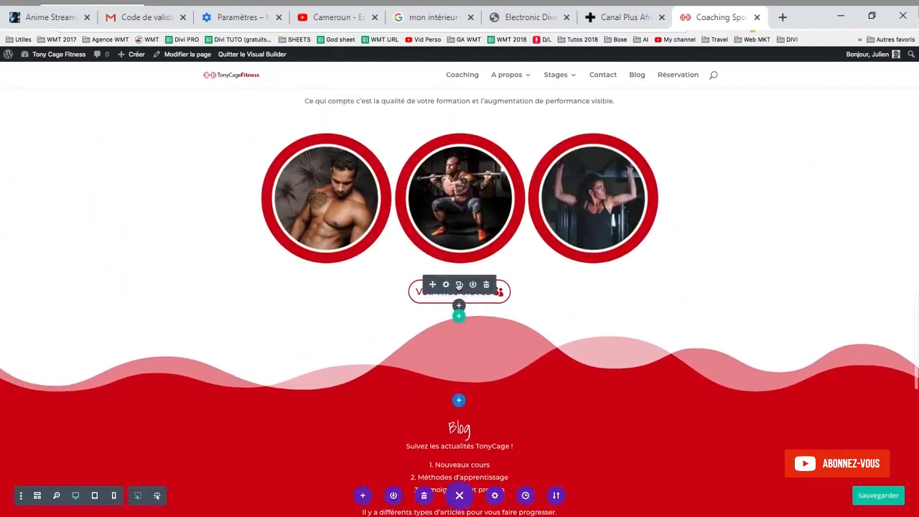
pyautogui.click(459, 285)
pyautogui.moveTo(440, 322)
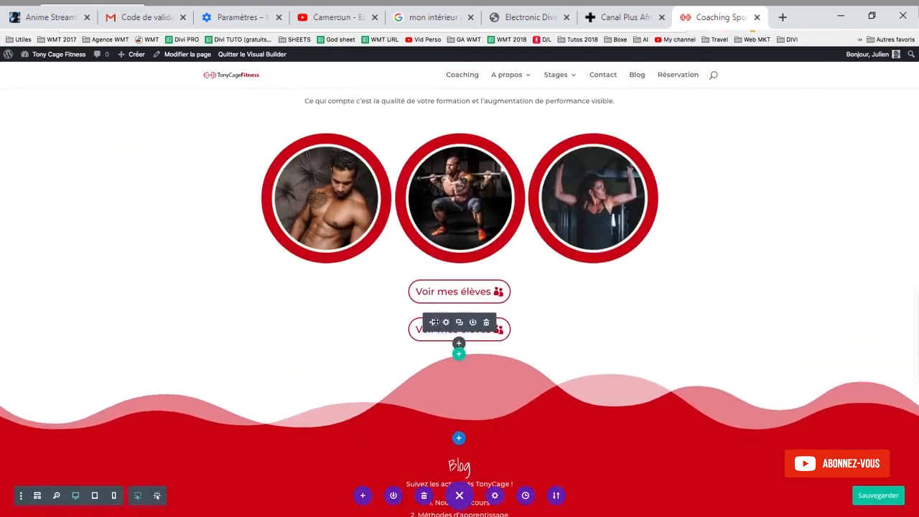
pyautogui.moveTo(436, 322); pyautogui.dragTo(551, 386)
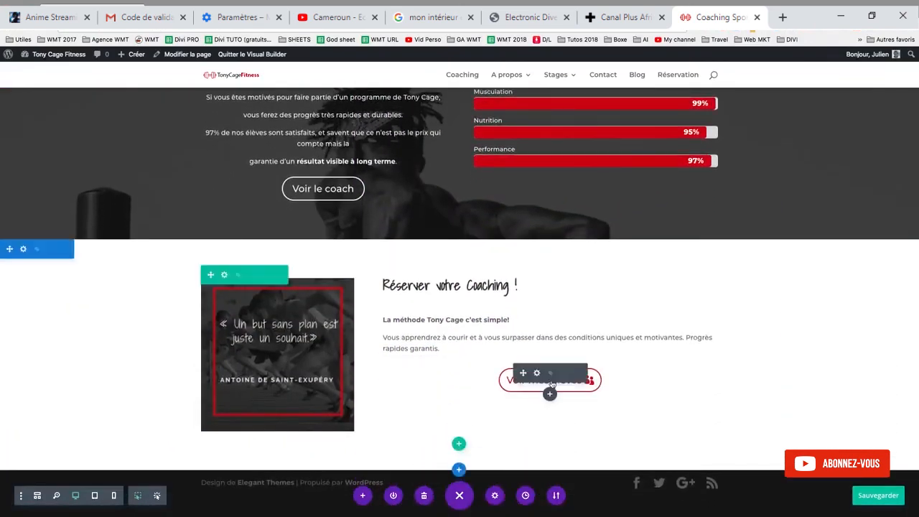
# - Align the copied "Voir mes élèves" button in the quotation section to the left
pyautogui.click(539, 374)
pyautogui.click(559, 104)
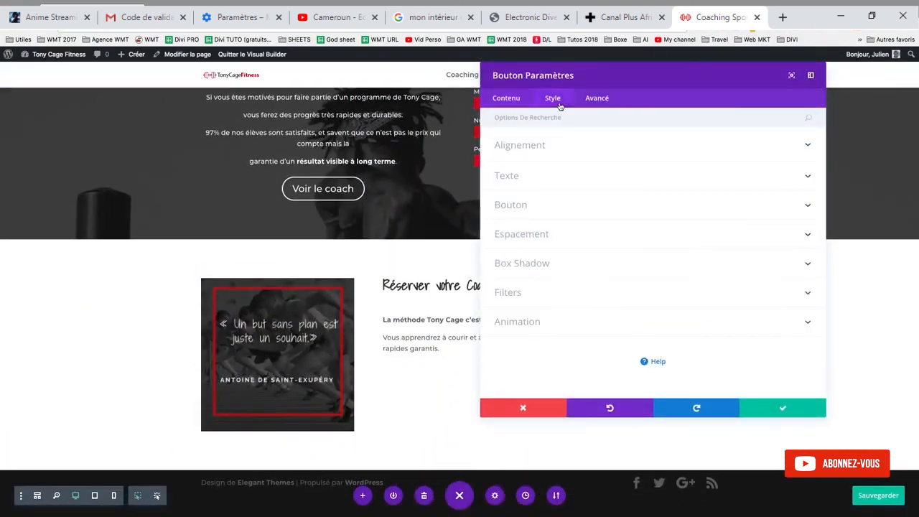
pyautogui.click(569, 146)
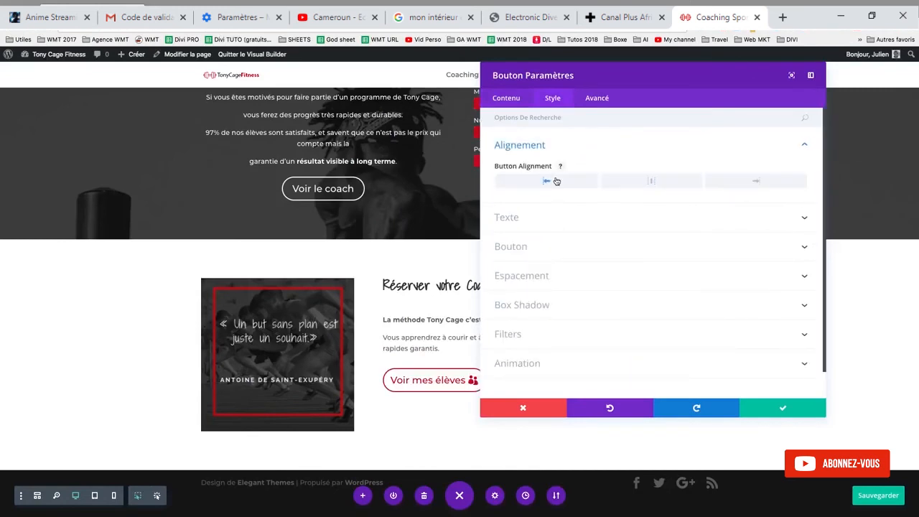
pyautogui.click(532, 219)
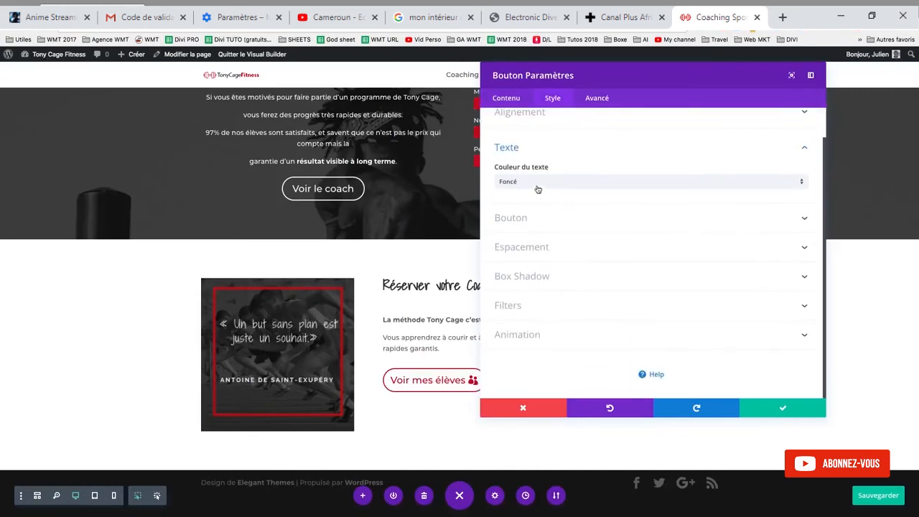
pyautogui.click(524, 183)
pyautogui.click(528, 185)
pyautogui.click(536, 186)
pyautogui.click(564, 148)
# - Change the copied button's text to "Réserver un coaching" and save the module
pyautogui.click(512, 102)
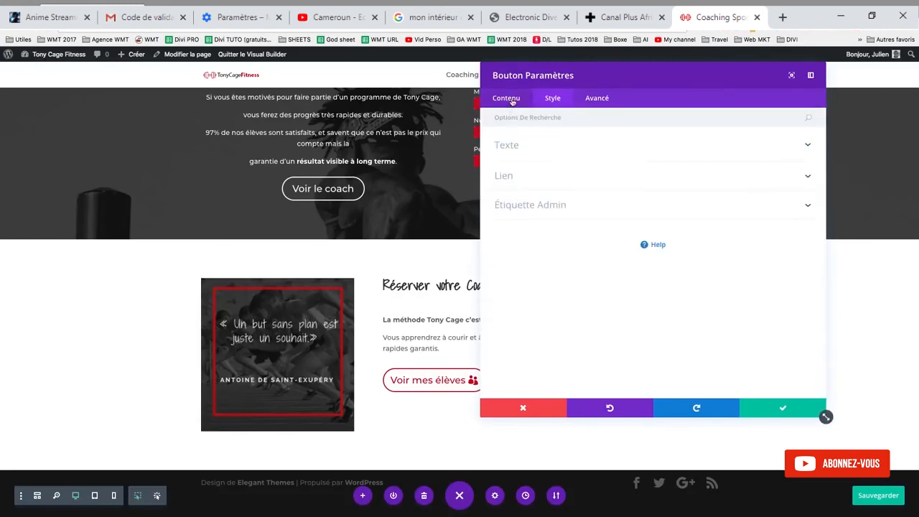
pyautogui.click(529, 153)
pyautogui.moveTo(561, 179); pyautogui.dragTo(447, 181)
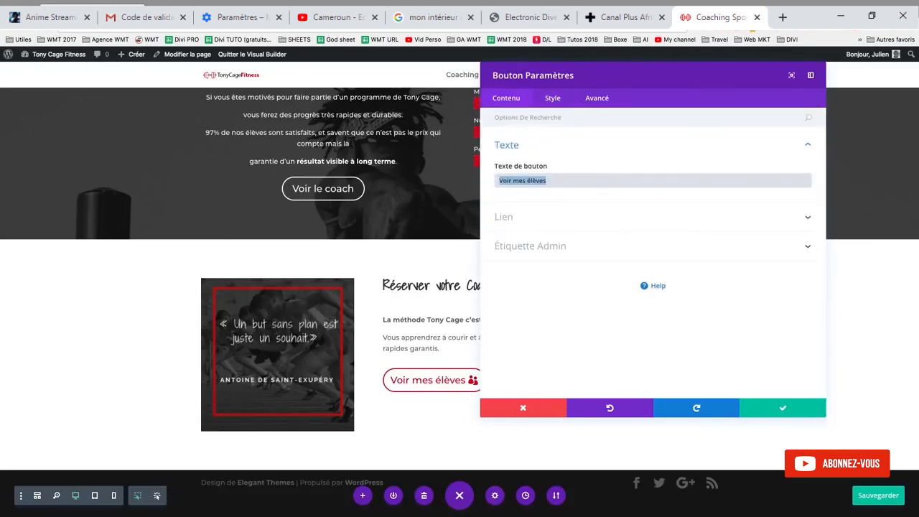
pyautogui.write('RéSERV')
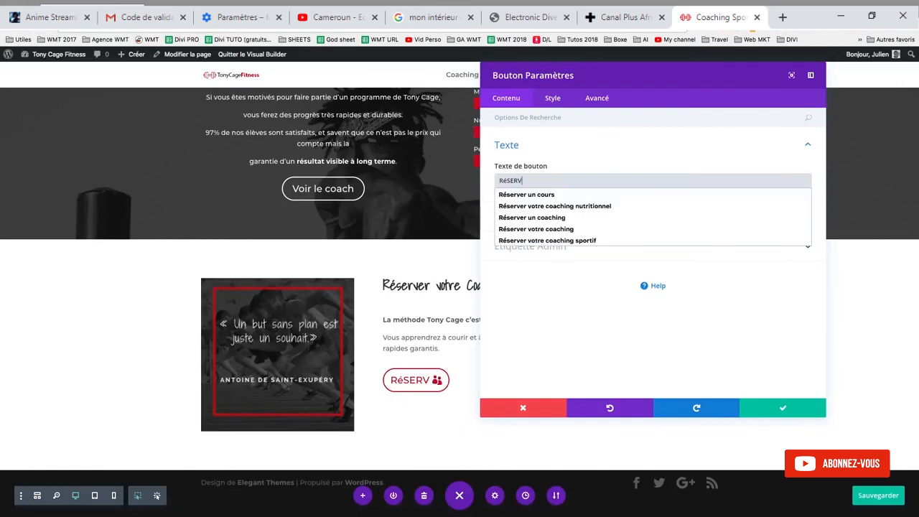
pyautogui.click(510, 195)
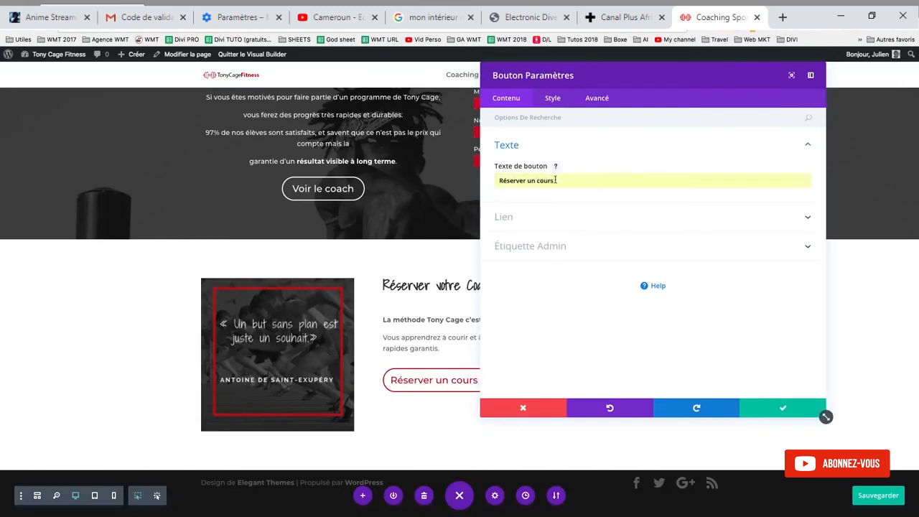
pyautogui.press('BackSpace')
pyautogui.press('BackSpace')
pyautogui.press('BackSpace')
pyautogui.write('ac')
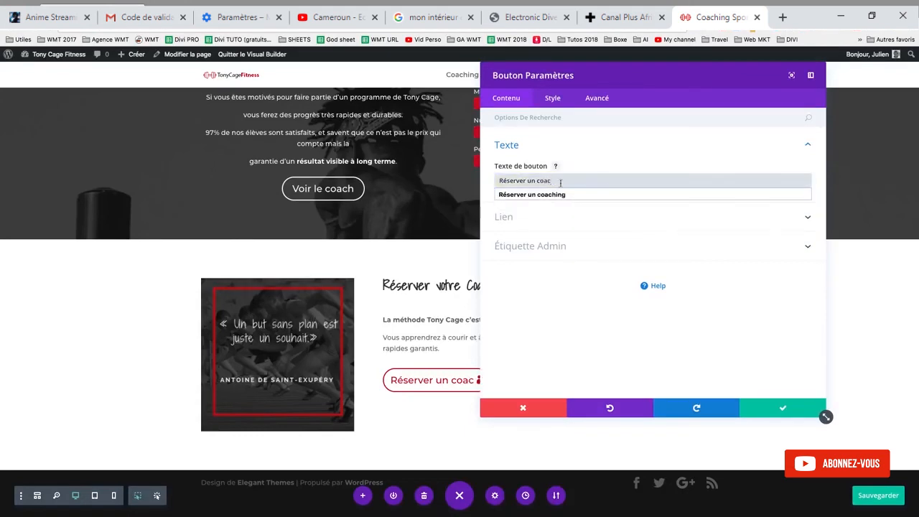
pyautogui.click(562, 192)
pyautogui.click(795, 404)
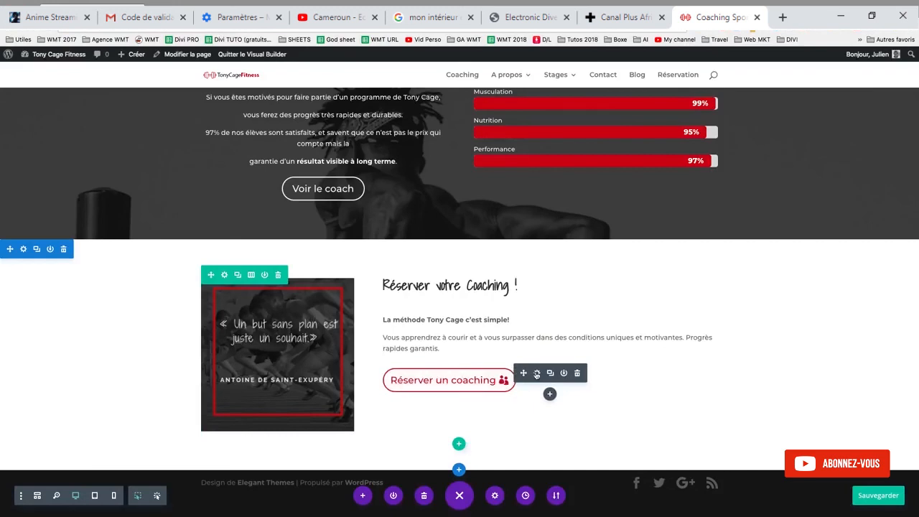
# - Reopen the "Réserver un coaching" button's style settings, move the window off the button and set its text colour to black (#000000)
pyautogui.click(537, 373)
pyautogui.click(552, 98)
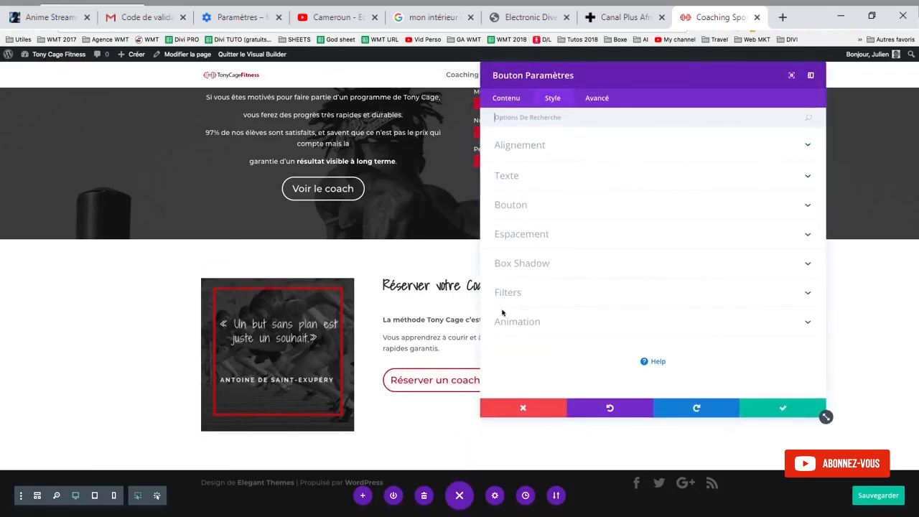
pyautogui.scroll(1, 429, 321)
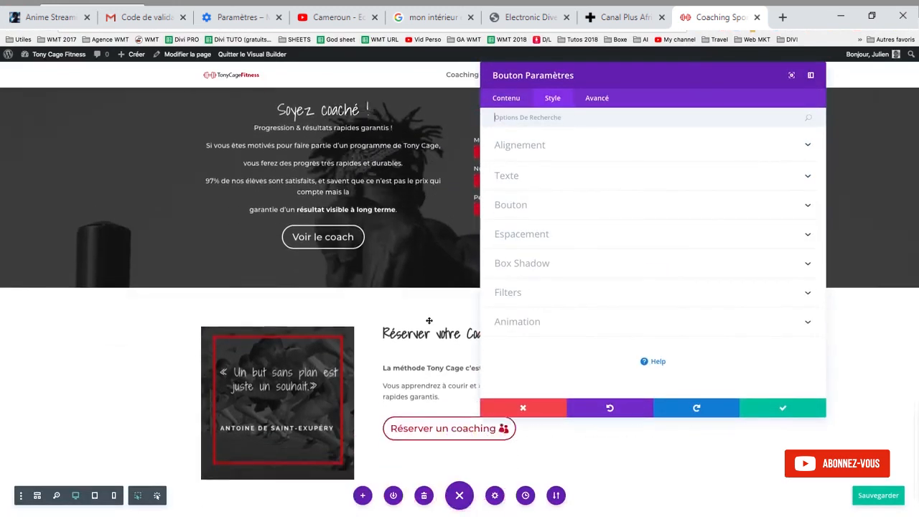
pyautogui.scroll(-1, 430, 321)
pyautogui.moveTo(529, 77); pyautogui.dragTo(605, 77)
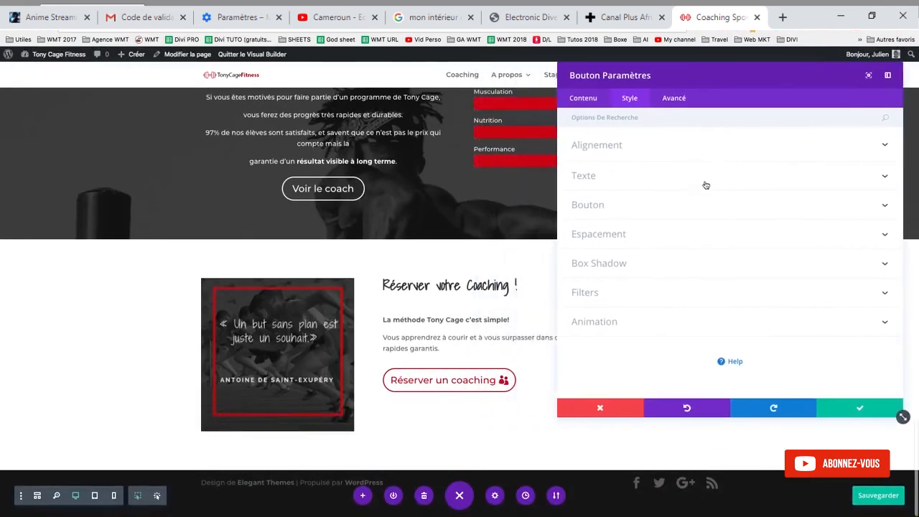
pyautogui.click(623, 202)
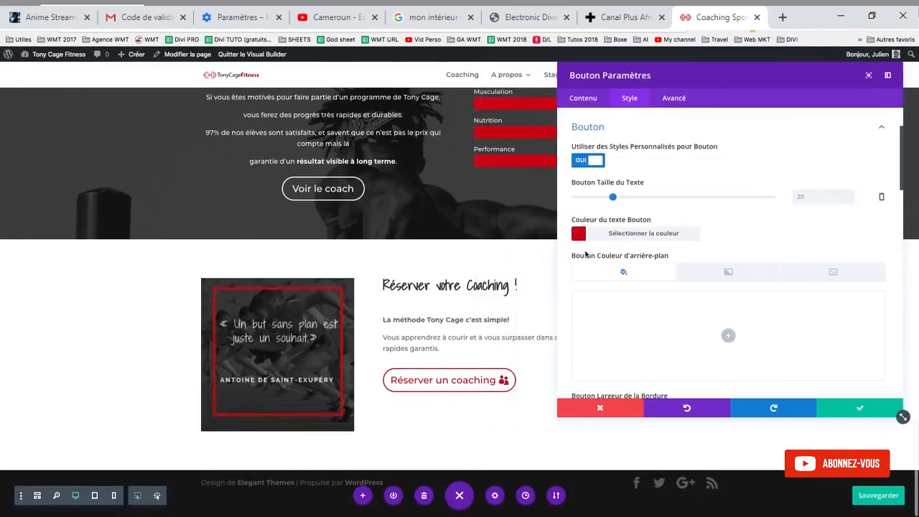
pyautogui.click(578, 234)
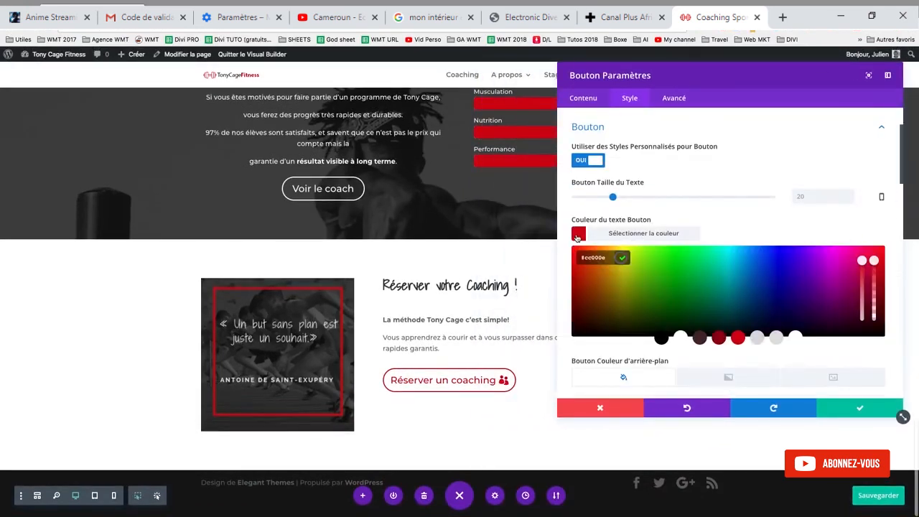
pyautogui.click(661, 338)
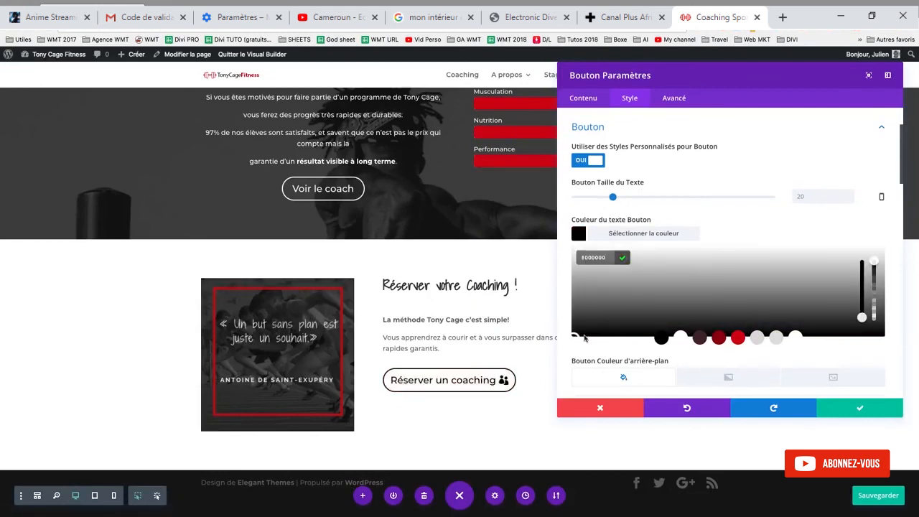
# - Lighten the "Réserver un coaching" button's text colour to the dark grey #474747
pyautogui.scroll(-9, 626, 343)
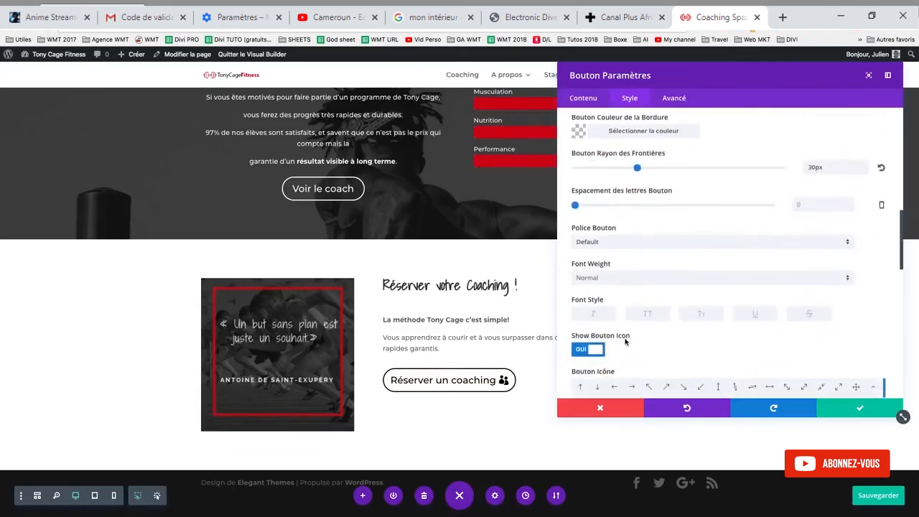
pyautogui.scroll(-5, 626, 343)
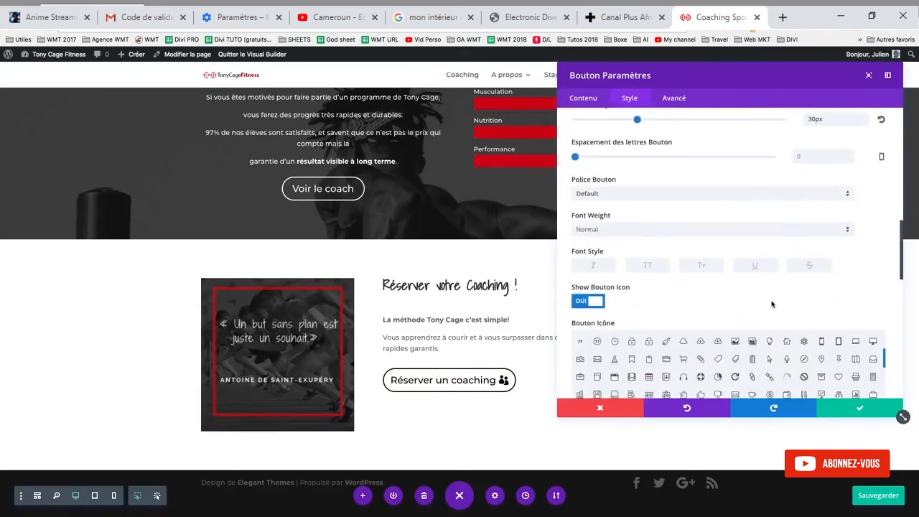
pyautogui.scroll(-1, 772, 304)
pyautogui.scroll(8, 772, 303)
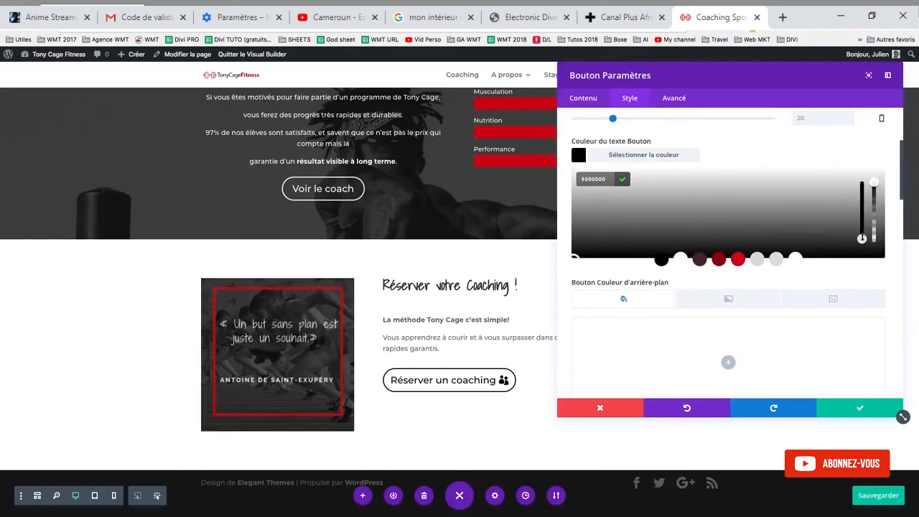
pyautogui.moveTo(861, 238); pyautogui.dragTo(861, 222)
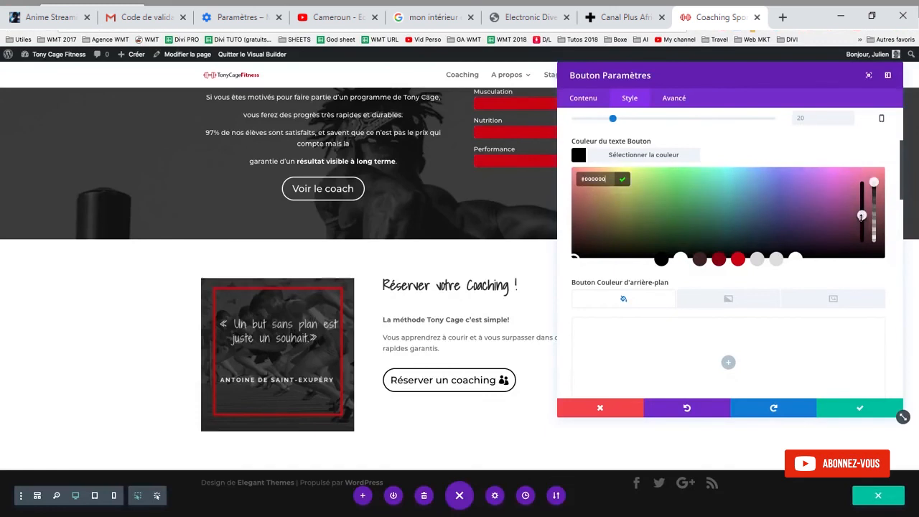
pyautogui.moveTo(861, 215); pyautogui.dragTo(861, 259)
pyautogui.moveTo(584, 260); pyautogui.dragTo(572, 242)
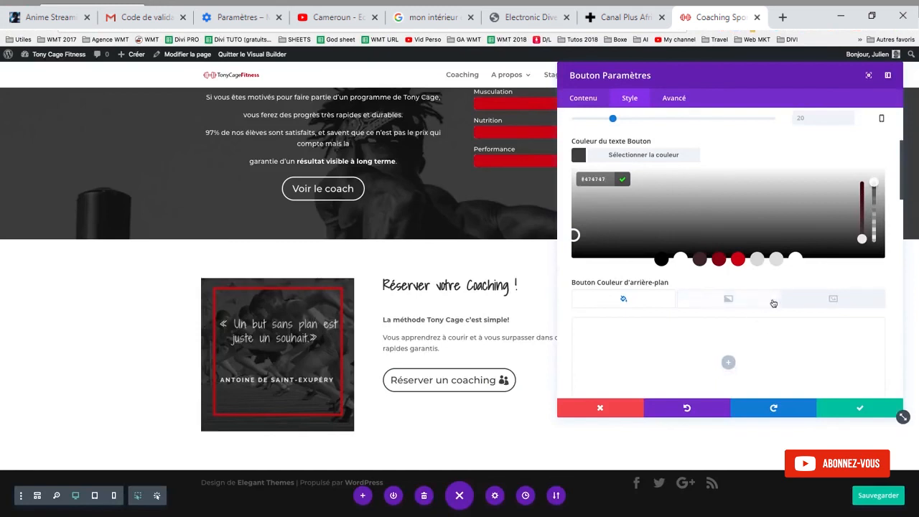
# - Replace the icon of the "Réserver un coaching" button with the calendar icon
pyautogui.scroll(-3, 772, 303)
pyautogui.scroll(-3, 772, 301)
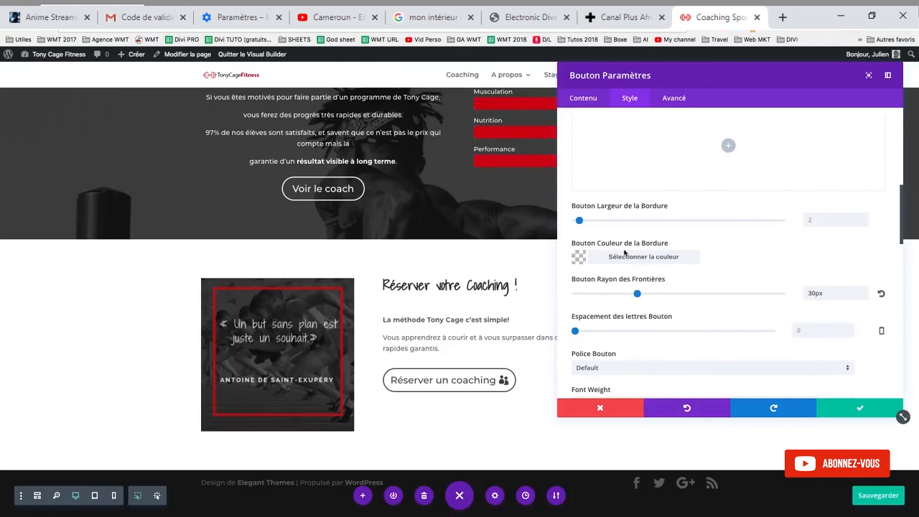
pyautogui.scroll(-3, 632, 266)
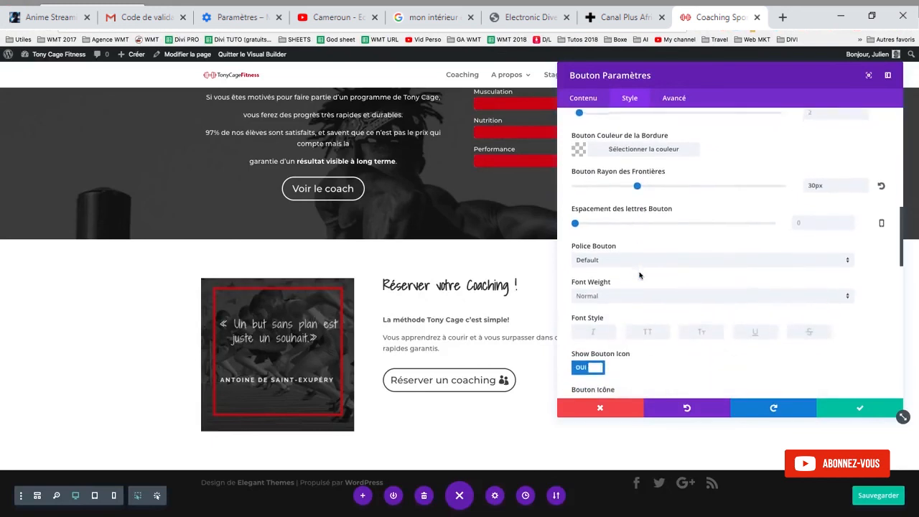
pyautogui.scroll(-3, 640, 275)
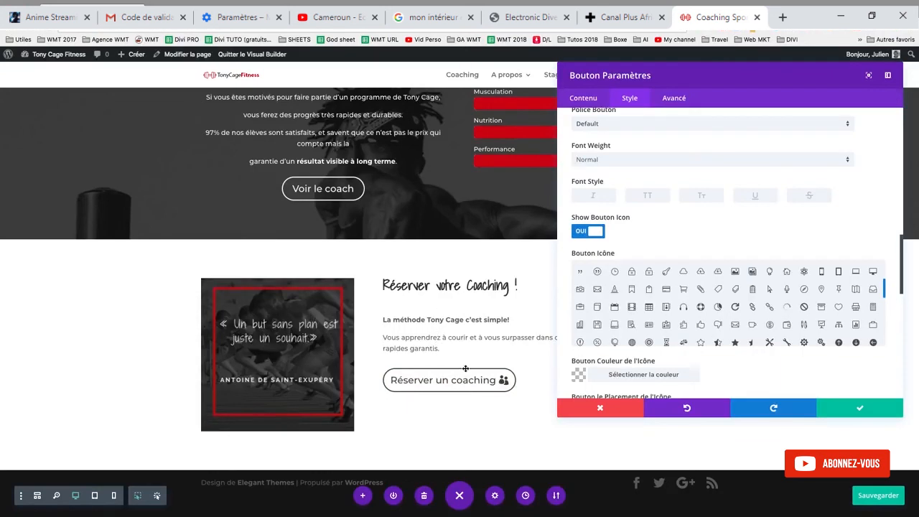
pyautogui.scroll(-3, 820, 254)
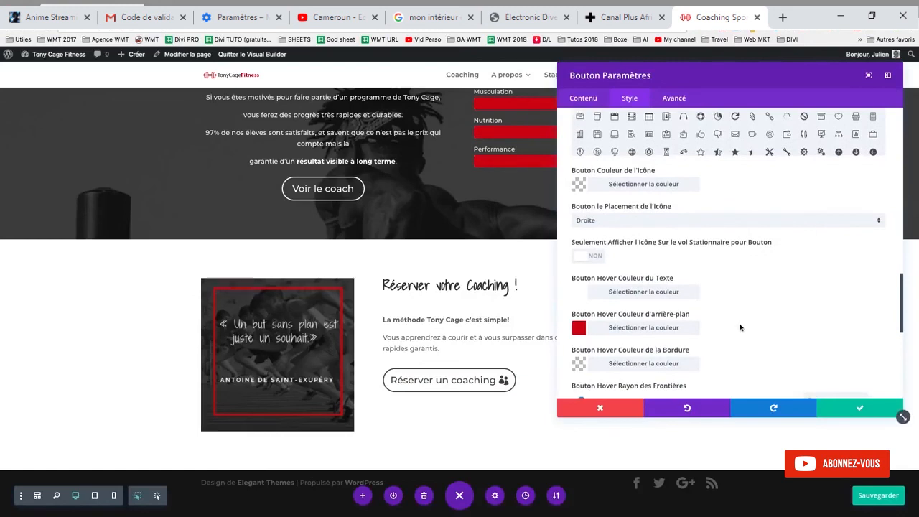
pyautogui.scroll(2, 740, 327)
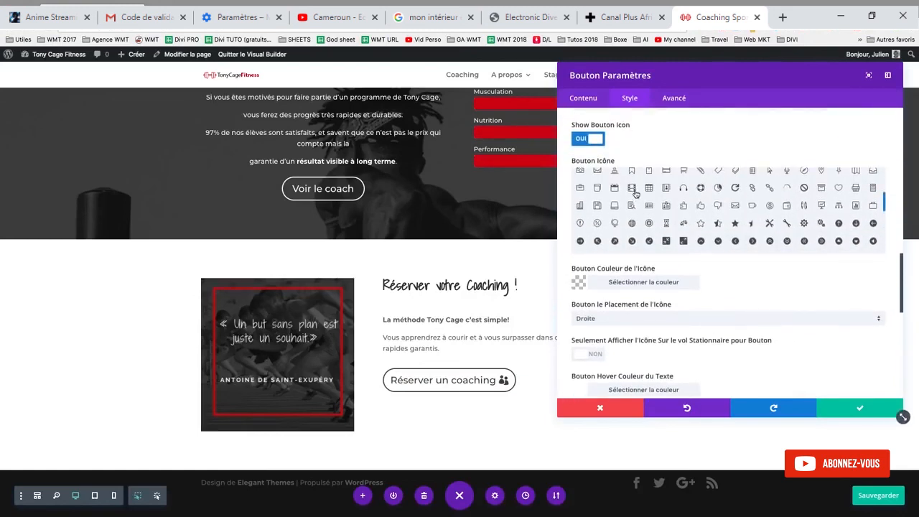
pyautogui.click(615, 188)
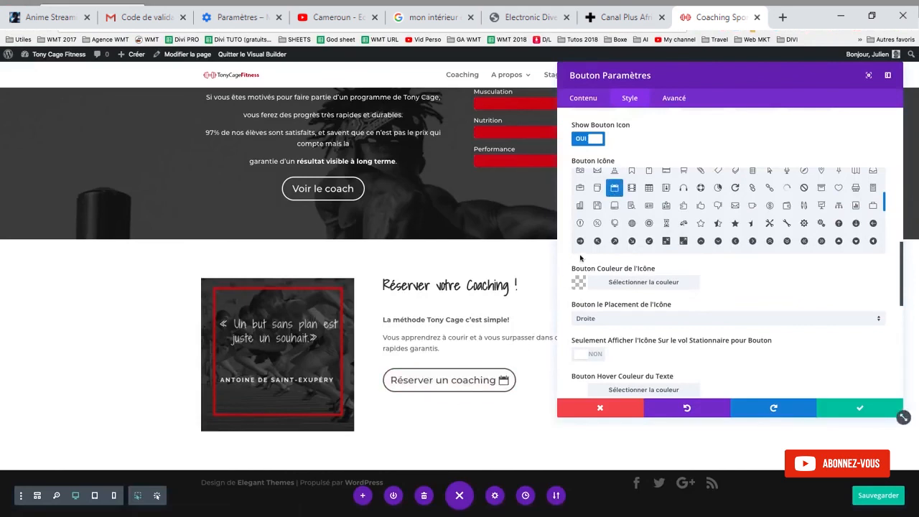
# - Set the button's icon placement to "Gauche" and save the module
pyautogui.click(603, 318)
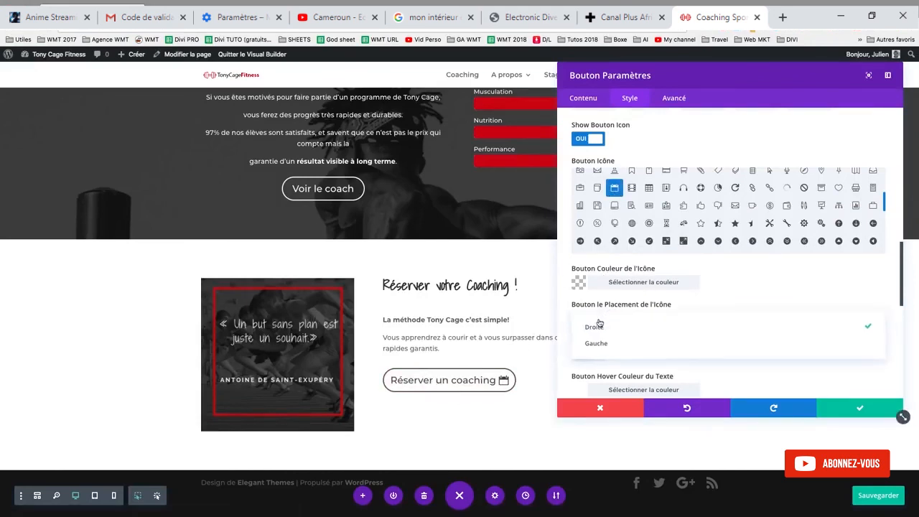
pyautogui.click(589, 340)
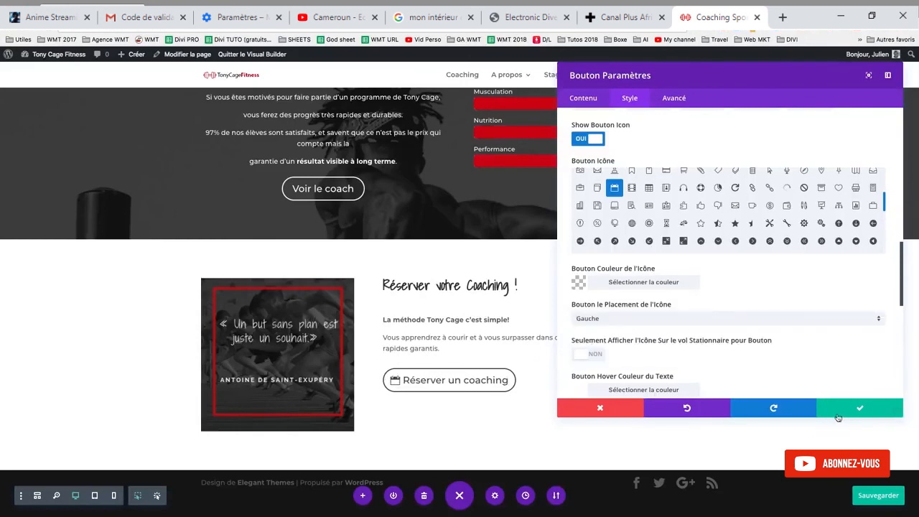
pyautogui.click(859, 407)
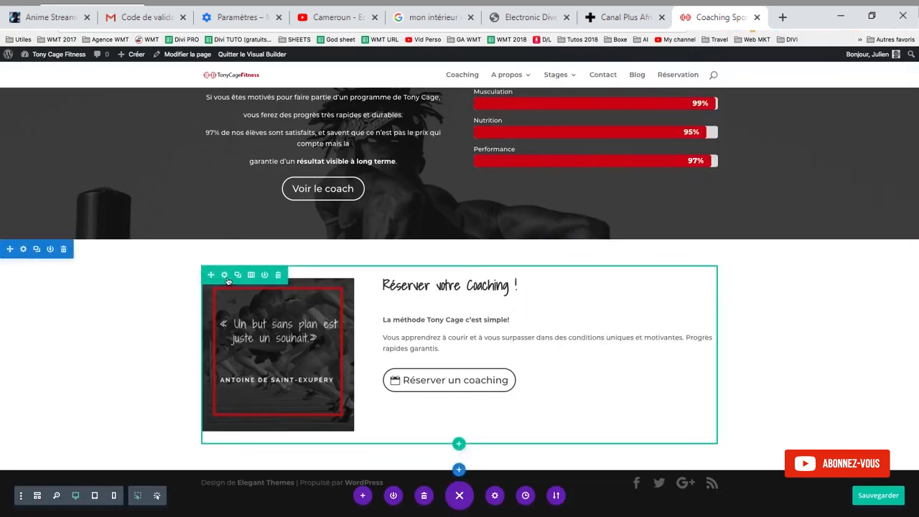
# - Give column 2 of the quotation row a custom left padding of 50px and save the row settings
pyautogui.click(225, 275)
pyautogui.click(630, 99)
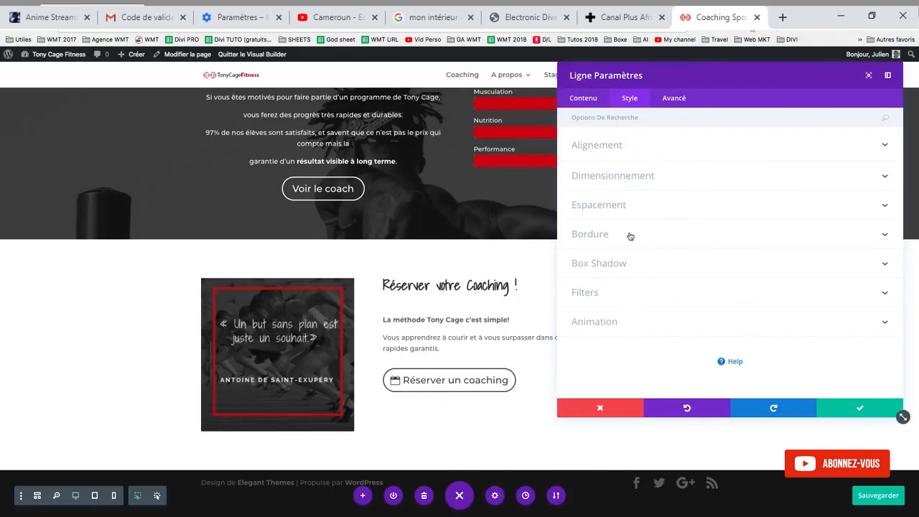
pyautogui.click(583, 98)
pyautogui.click(627, 98)
pyautogui.click(616, 173)
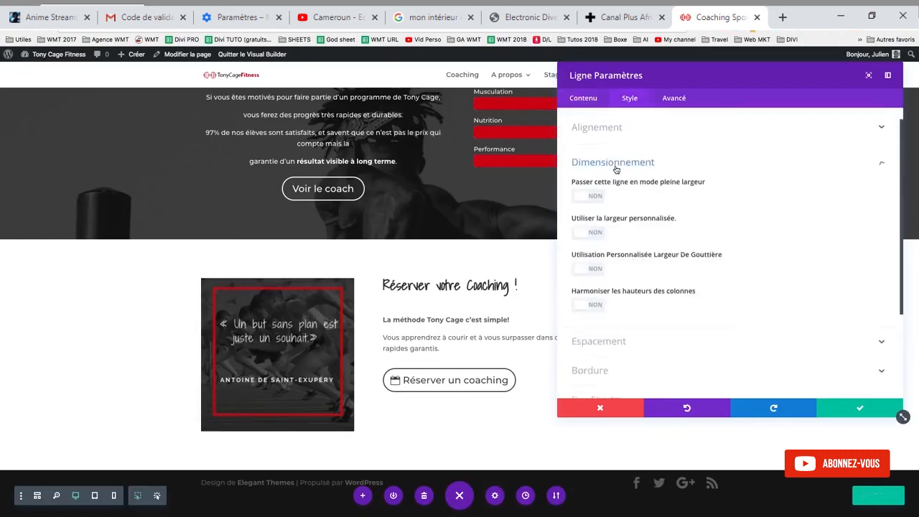
pyautogui.click(646, 313)
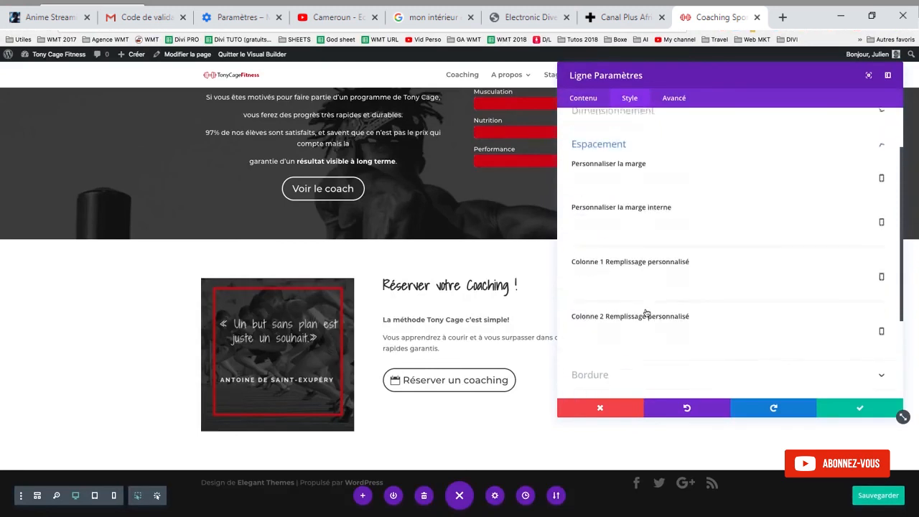
pyautogui.scroll(-1, 656, 298)
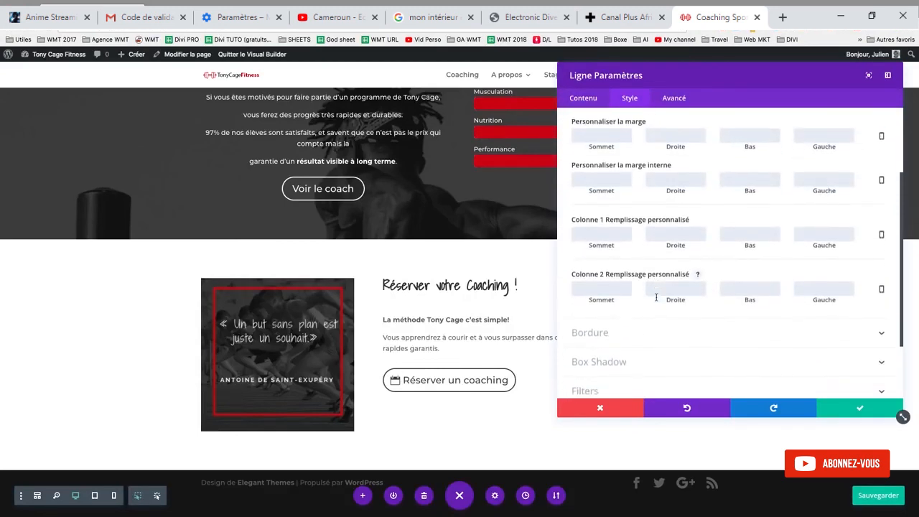
pyautogui.scroll(1, 657, 299)
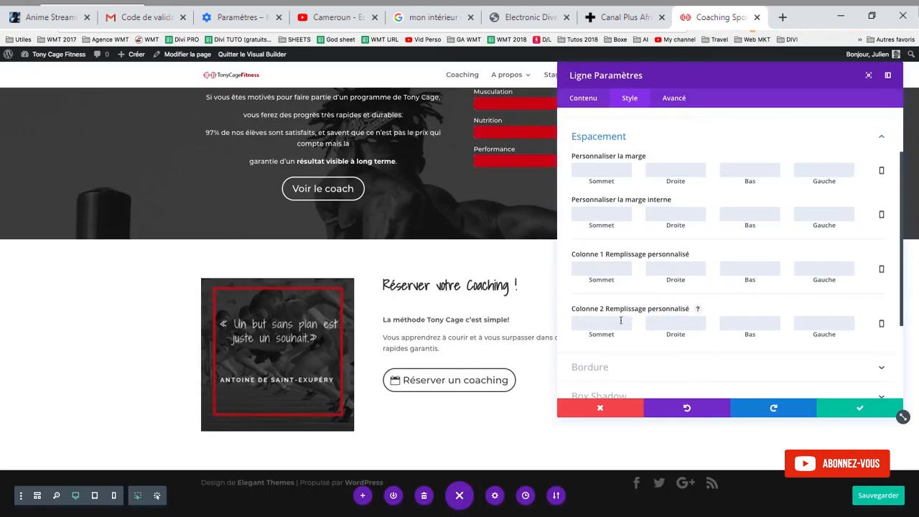
pyautogui.click(807, 324)
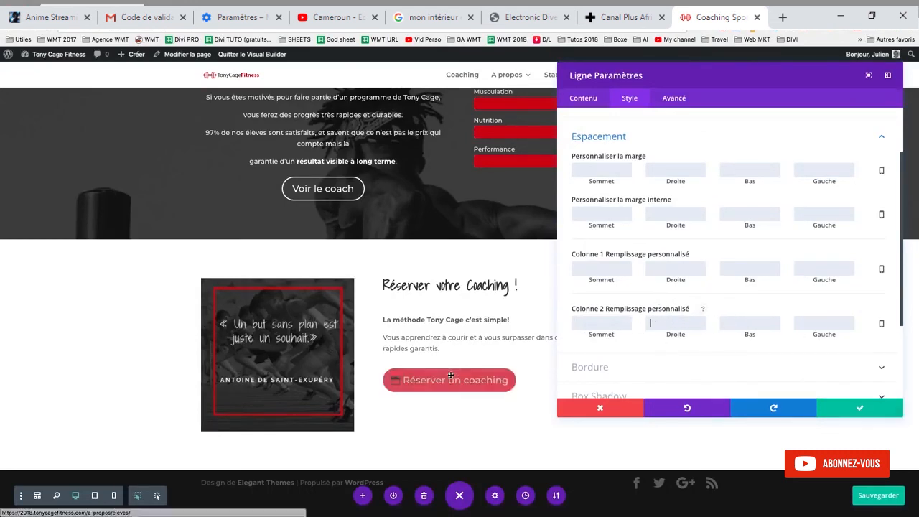
pyautogui.write('50')
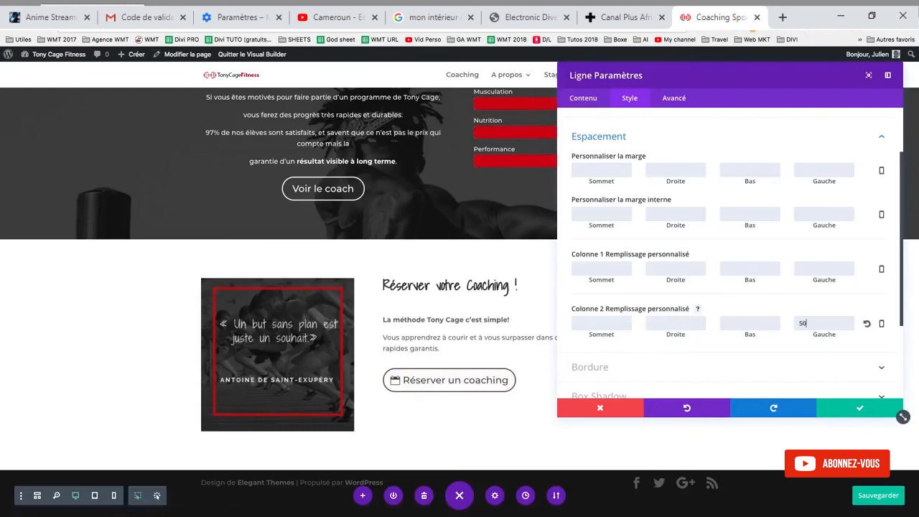
pyautogui.write('px')
pyautogui.moveTo(650, 78); pyautogui.dragTo(570, 70)
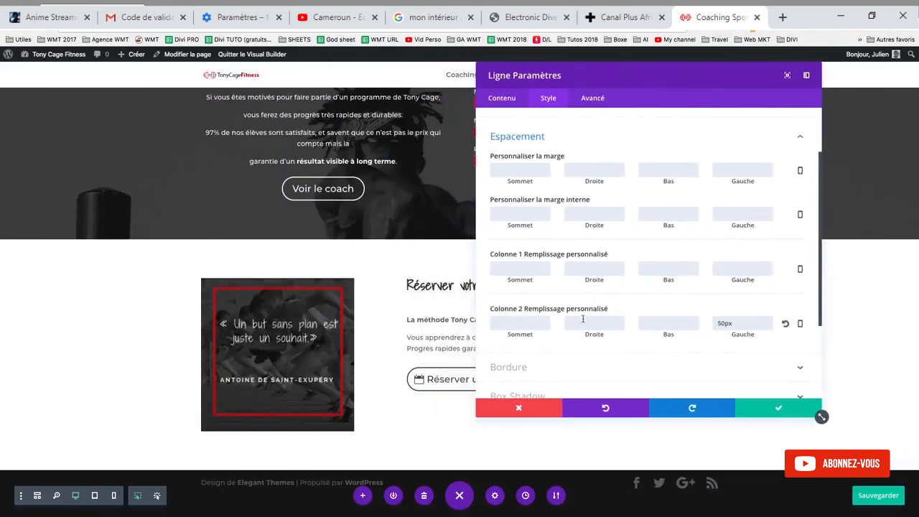
pyautogui.click(538, 322)
pyautogui.click(759, 408)
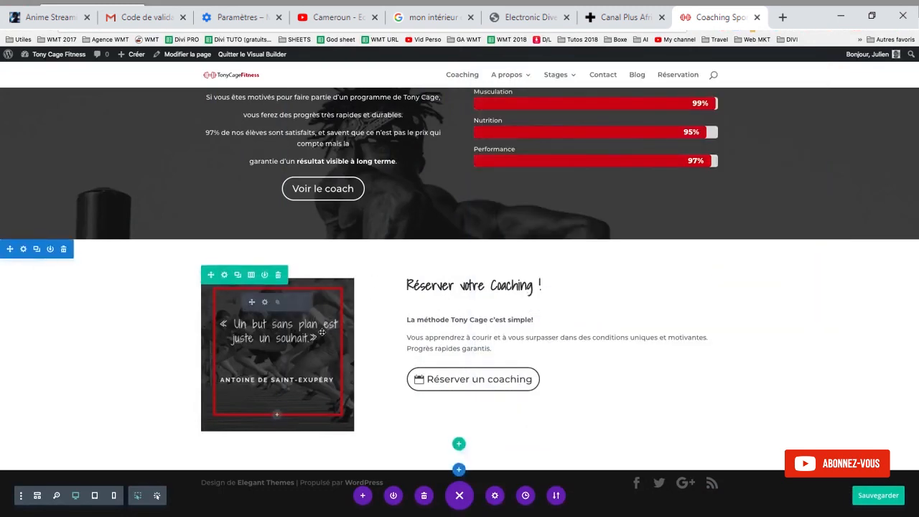
pyautogui.click(264, 303)
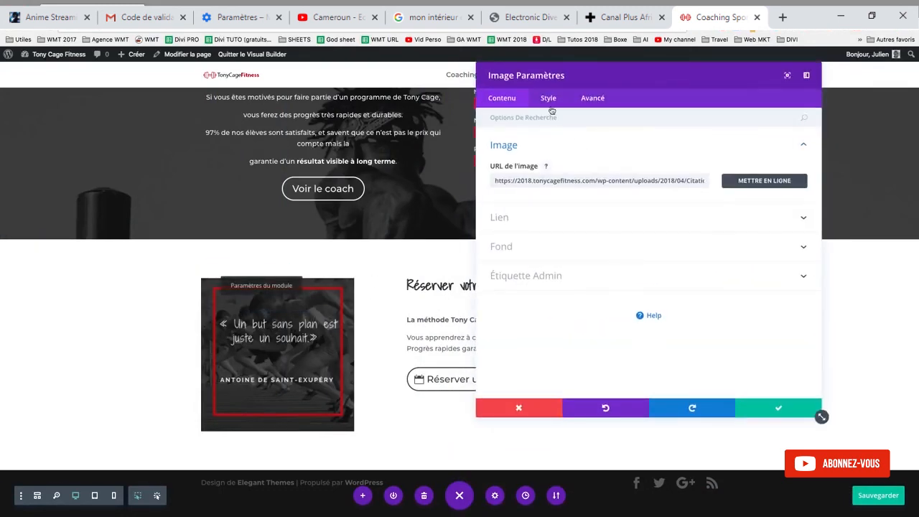
pyautogui.click(549, 101)
pyautogui.click(547, 175)
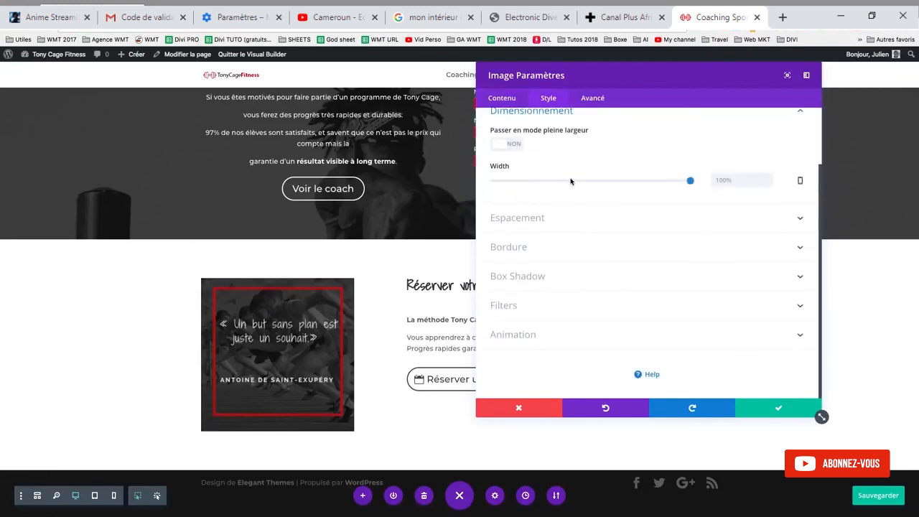
pyautogui.moveTo(690, 181); pyautogui.dragTo(656, 182)
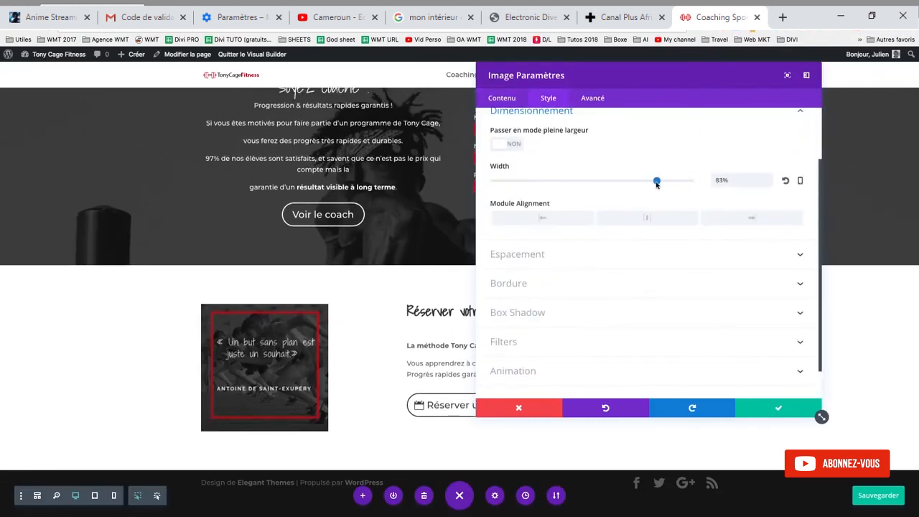
pyautogui.moveTo(588, 69); pyautogui.dragTo(795, 73)
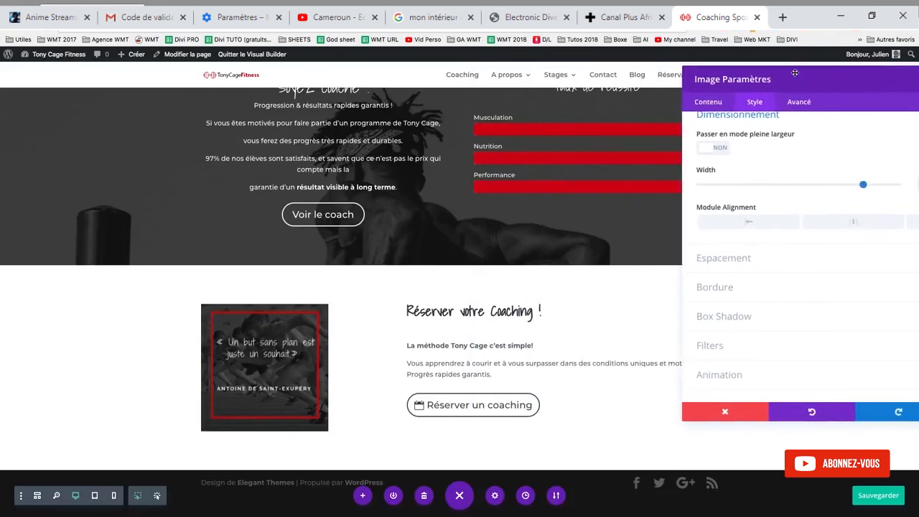
pyautogui.click(714, 410)
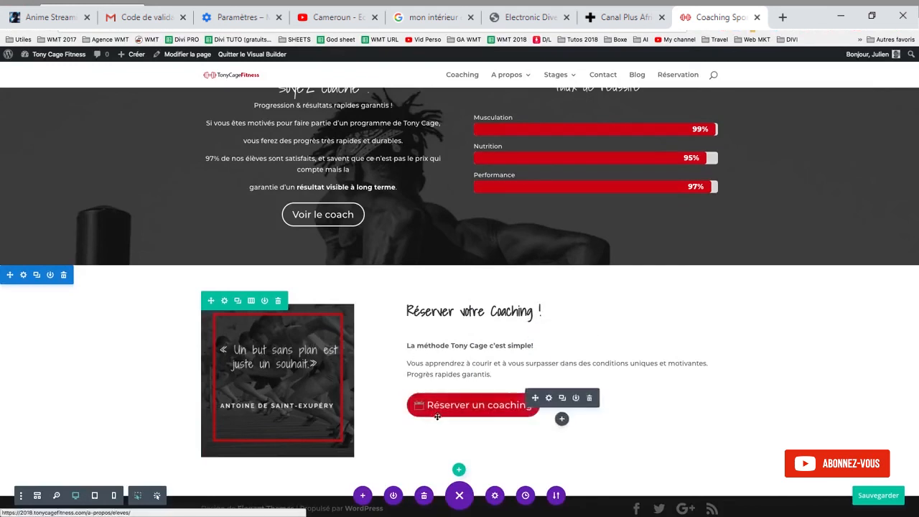
# - Set the quotation section's background colour to light grey (#e0e0e0) and save the section settings
pyautogui.click(24, 275)
pyautogui.click(624, 158)
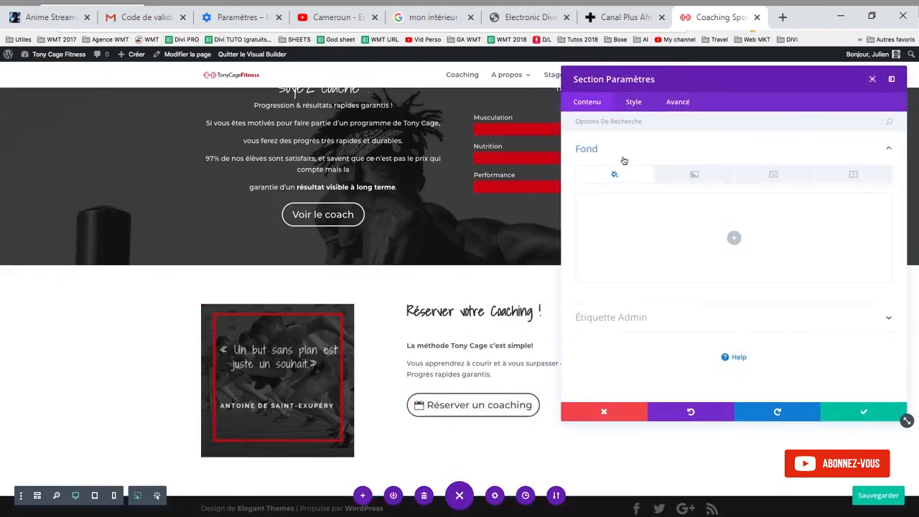
pyautogui.click(734, 237)
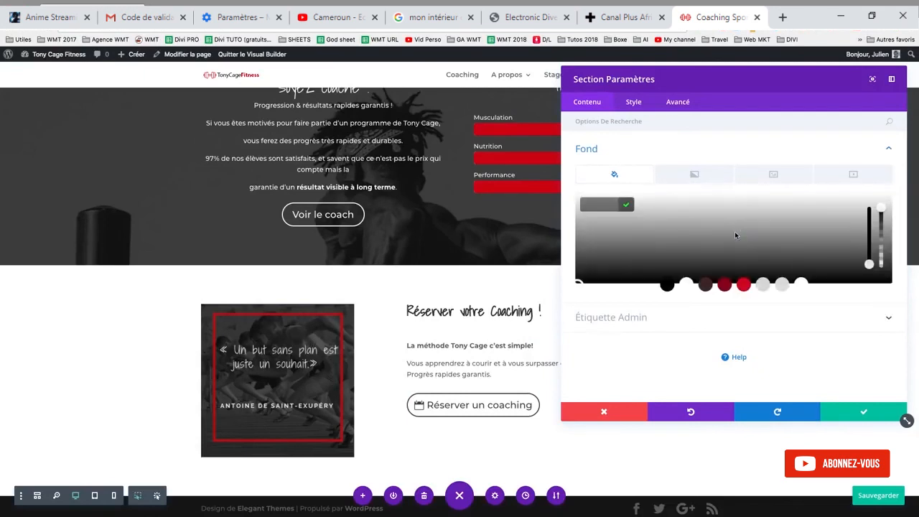
pyautogui.click(781, 287)
pyautogui.click(764, 285)
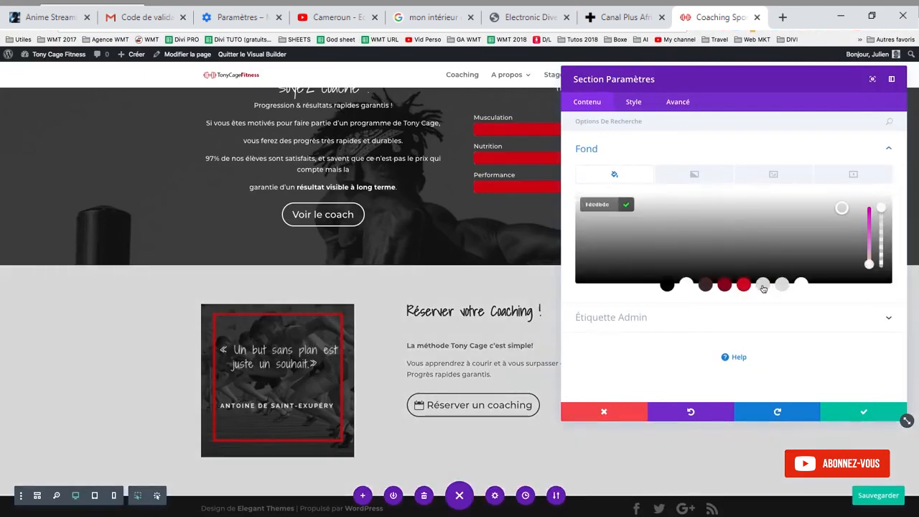
pyautogui.click(782, 286)
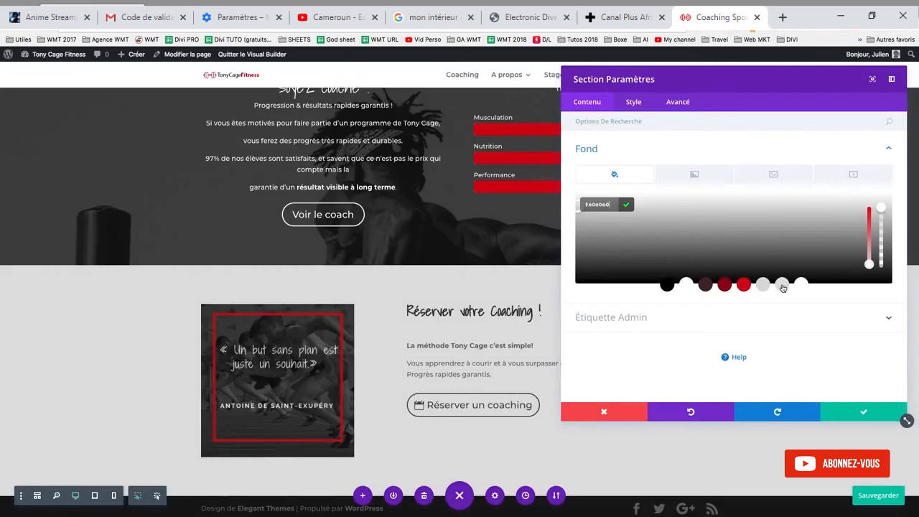
pyautogui.click(865, 419)
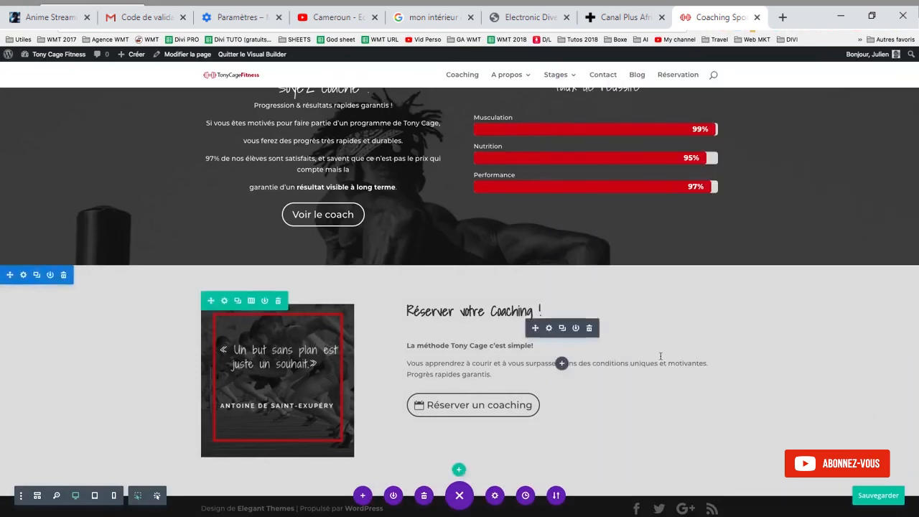
# - Save the page with the quotation section's new grey background
pyautogui.scroll(6, 459, 300)
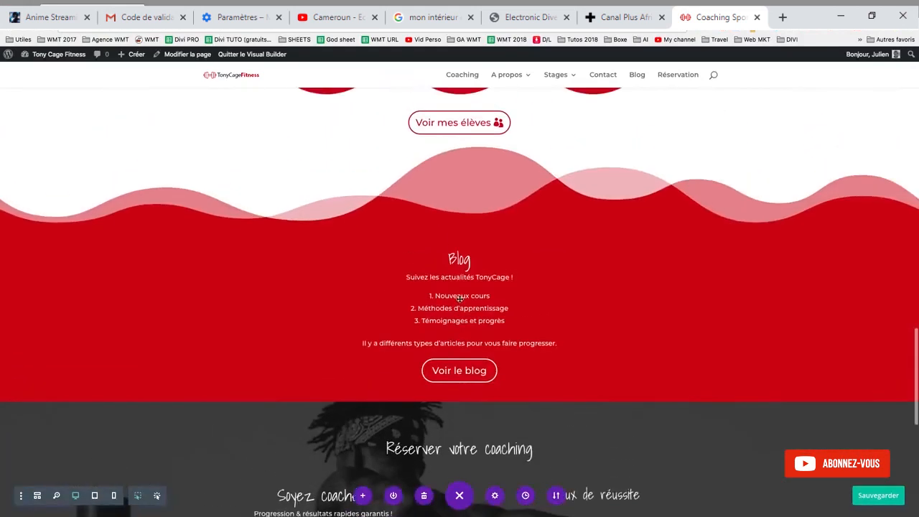
pyautogui.scroll(-7, 459, 300)
pyautogui.hotkey('ctrl', 's')
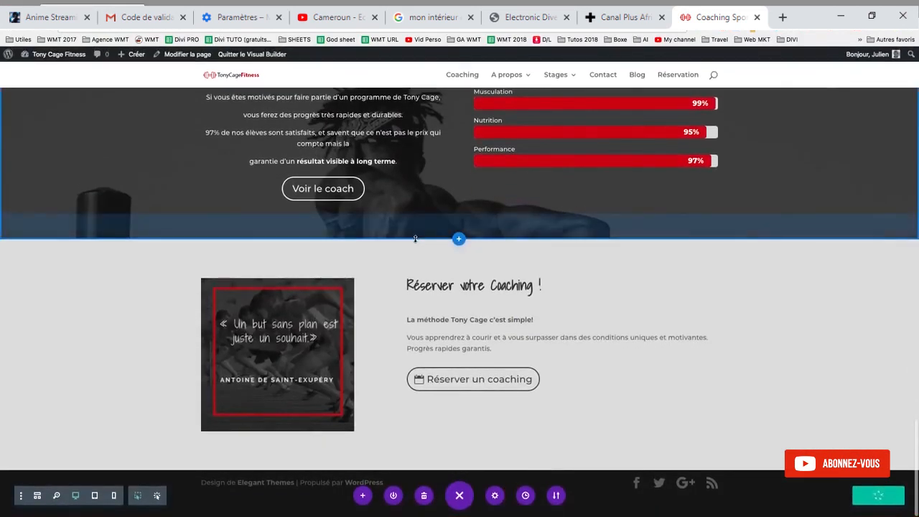
# - Increase the bottom and top padding of the dark "Réserver votre coaching" section directly on the page and check its spacing against neighbouring sections
pyautogui.moveTo(459, 238); pyautogui.dragTo(418, 281)
pyautogui.scroll(3, 418, 280)
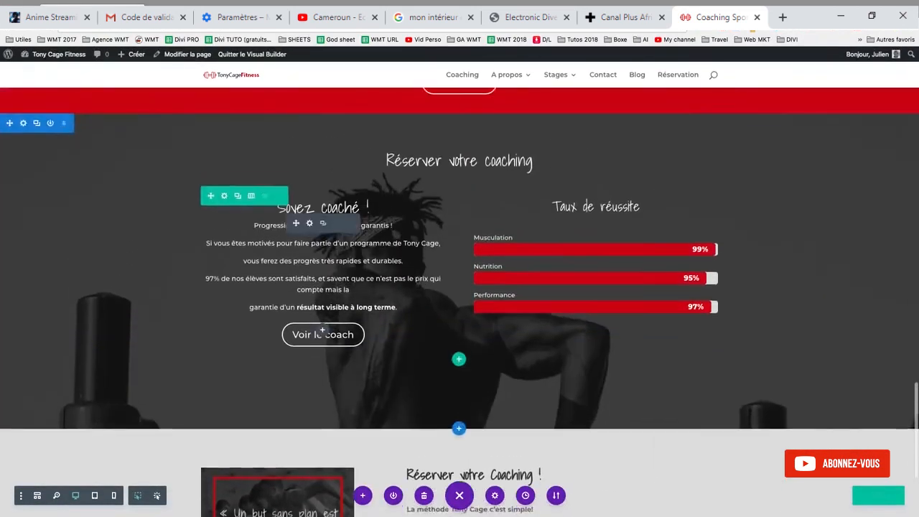
pyautogui.moveTo(408, 138); pyautogui.dragTo(407, 165)
pyautogui.scroll(5, 809, 219)
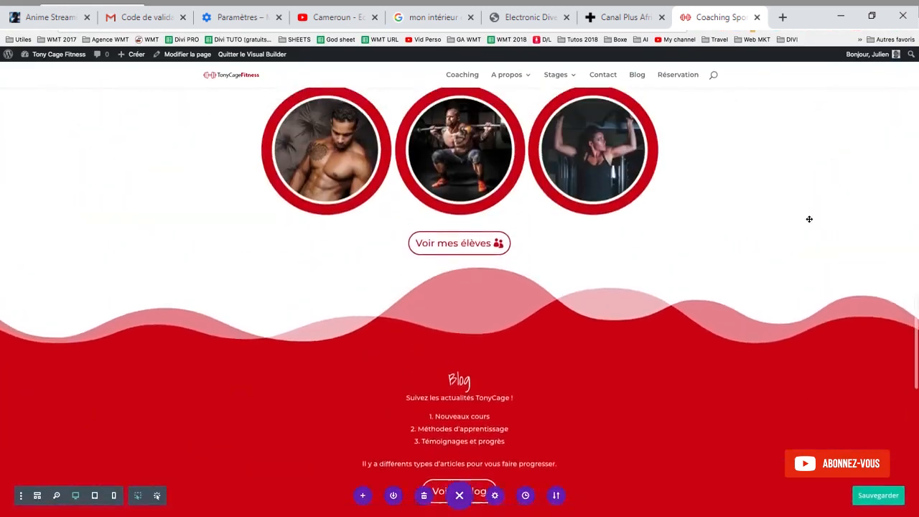
pyautogui.scroll(-4, 809, 219)
pyautogui.scroll(-4, 809, 219)
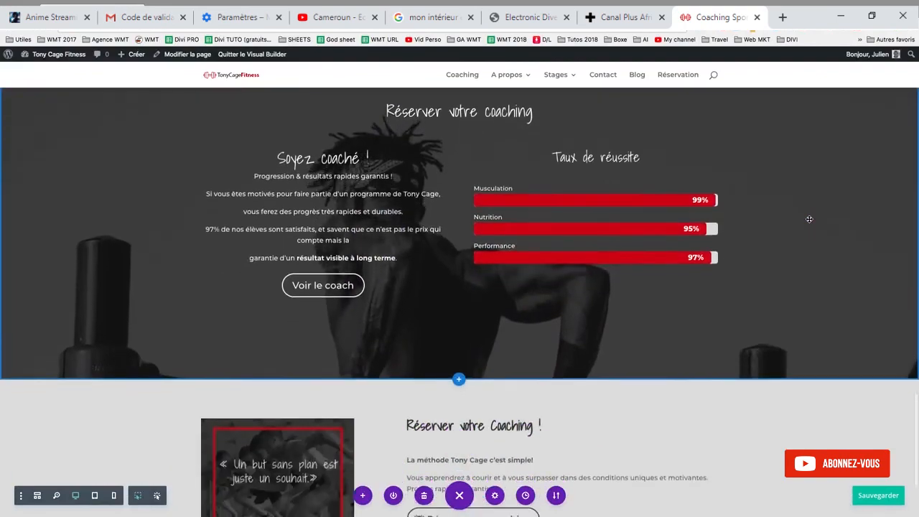
pyautogui.scroll(3, 810, 219)
pyautogui.scroll(4, 809, 218)
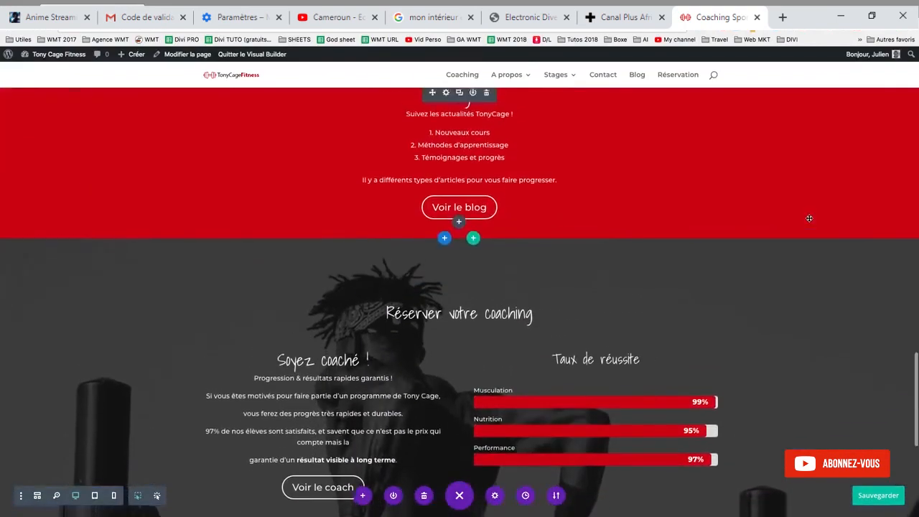
pyautogui.scroll(-5, 810, 219)
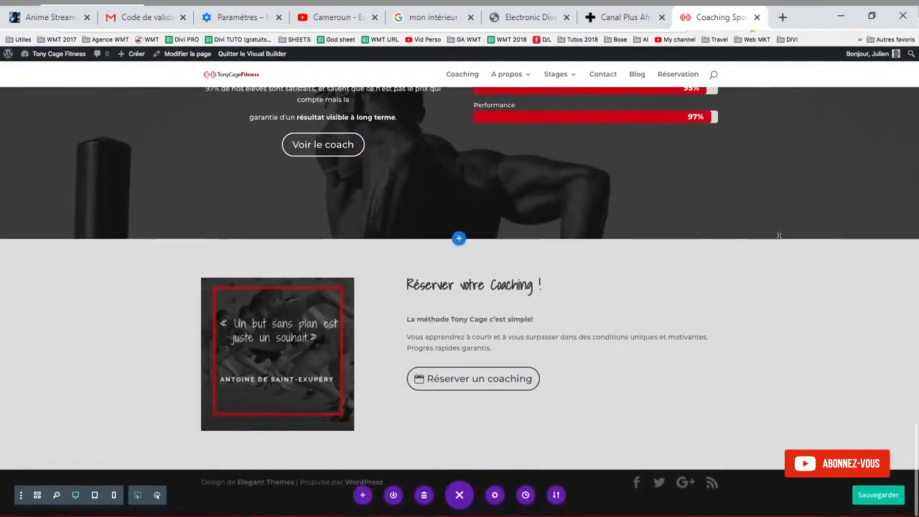